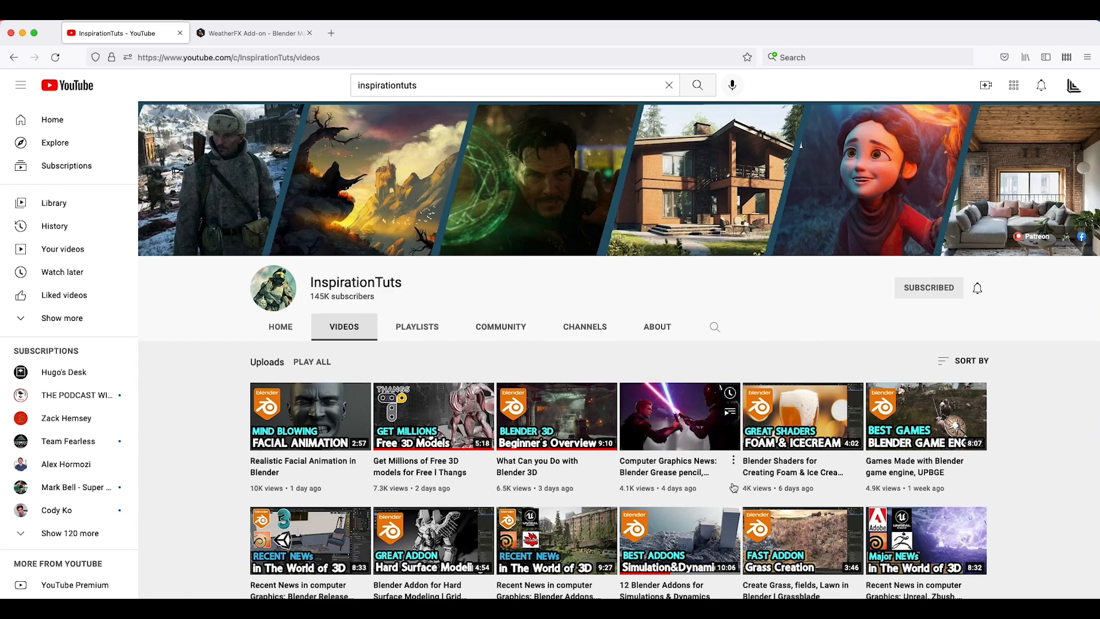
Step: Leave the InspirationTuts videos grid for the WeatherFX Add-on page on Blender Market
scroll(488, 481, "down", 10)
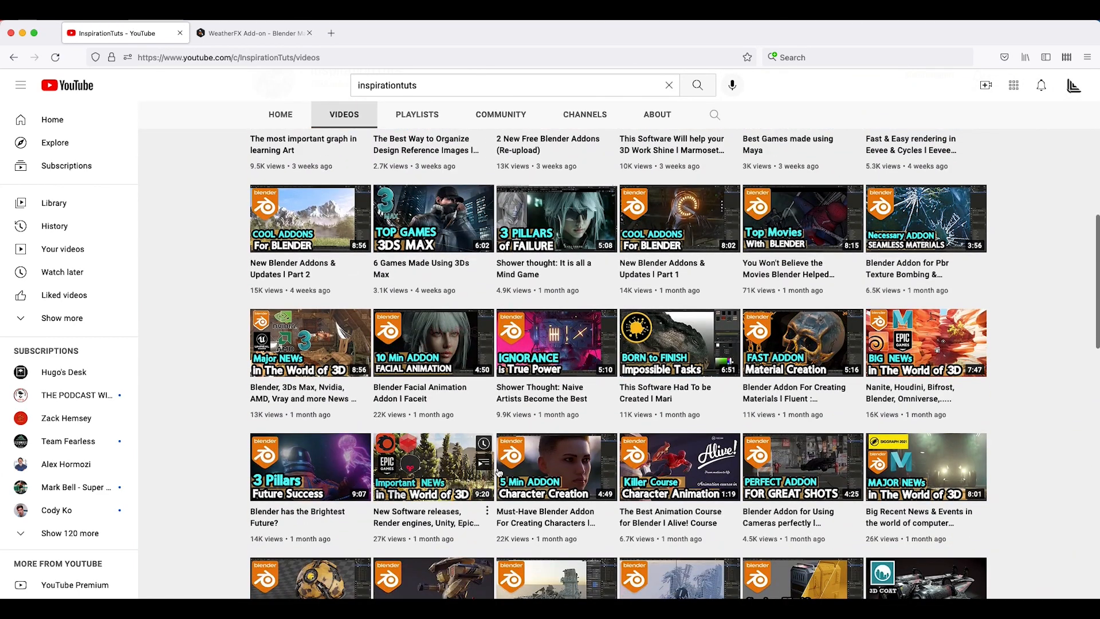
scroll(543, 281, "up", 10)
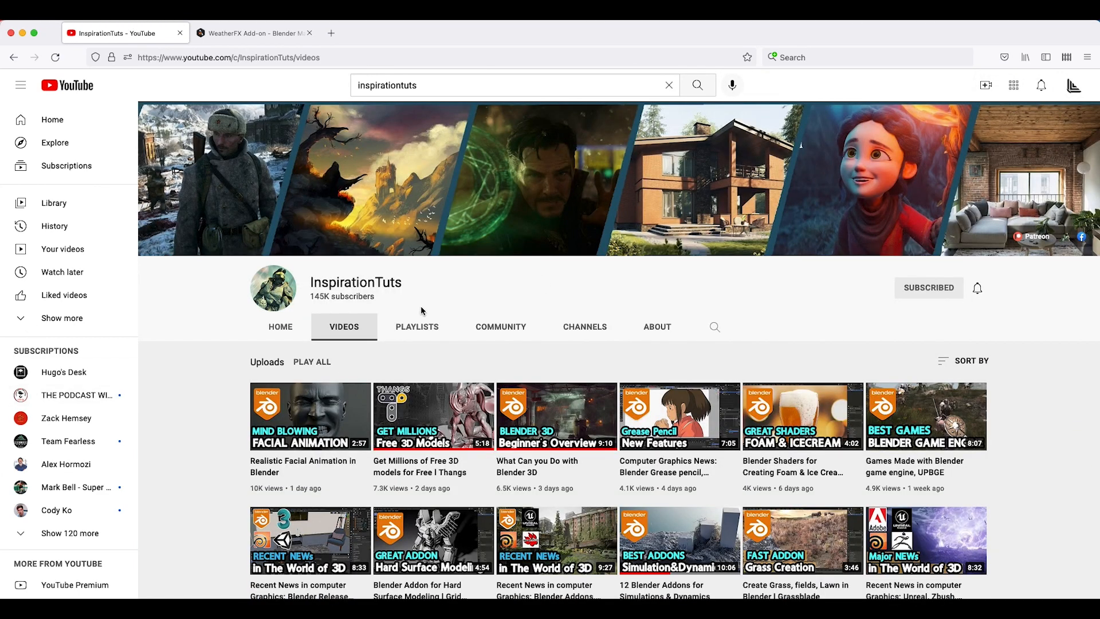
left_click(253, 32)
scroll(516, 411, "down", 2)
scroll(516, 411, "down", 1)
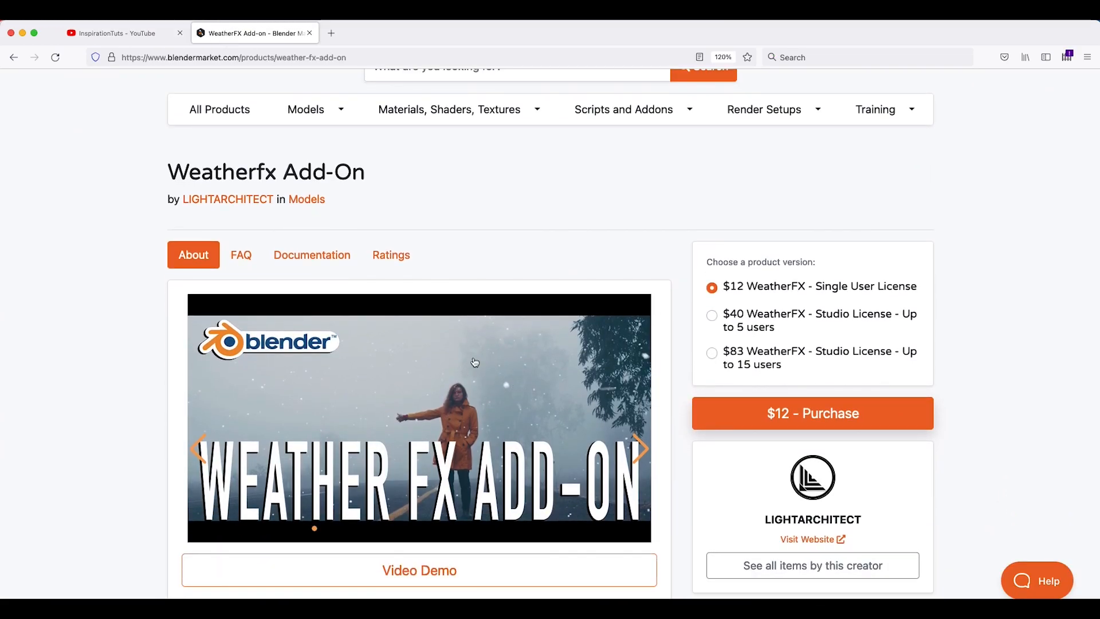
Step: Scroll down the WeatherFX product page to the embedded trailer
scroll(362, 412, "down", 10)
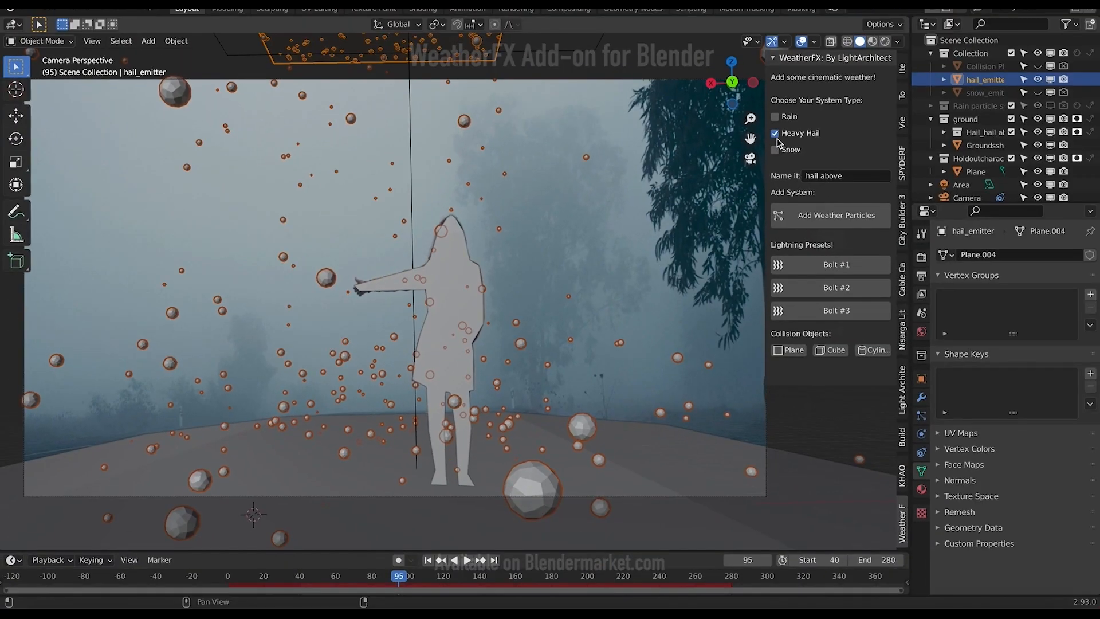
Step: Switch the weather from Heavy Hail to Snow and hide the hail_emitter
left_click(776, 134)
left_click(775, 150)
left_click(985, 92)
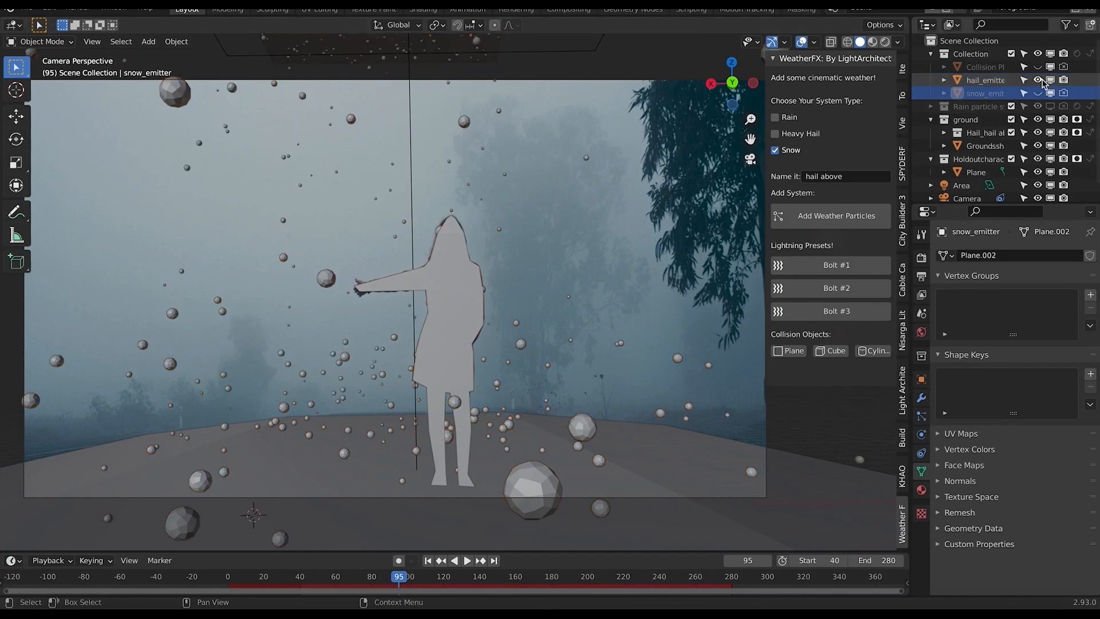
left_click(1038, 80)
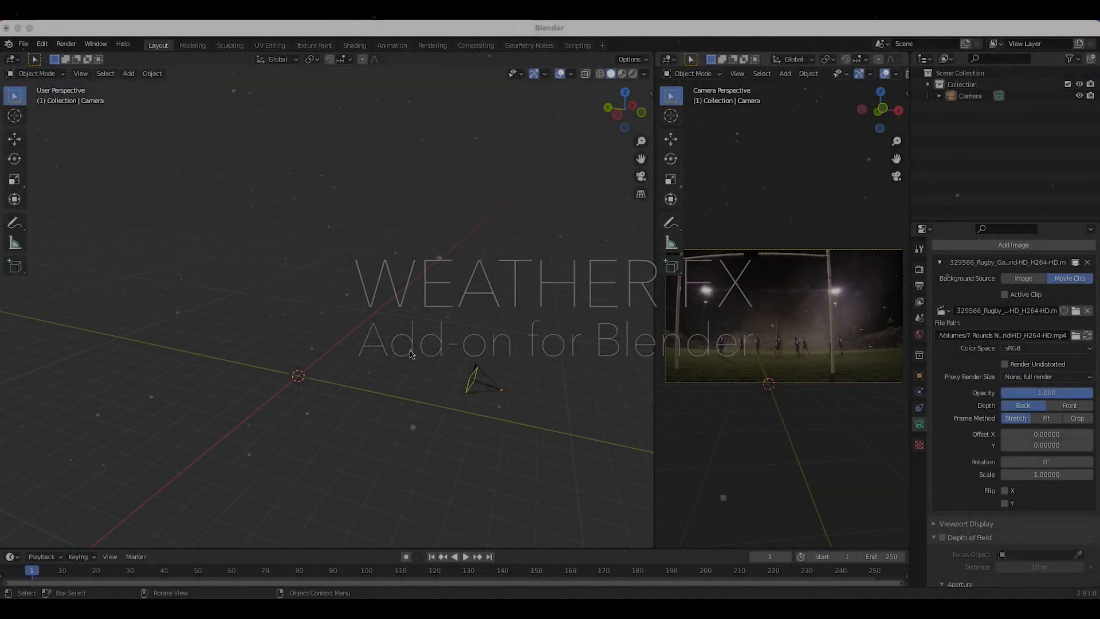
Step: Orbit the viewport around the camera over the rugby footage
scroll(394, 360, "right", 10)
scroll(393, 360, "up", 5)
scroll(394, 360, "down", 5)
scroll(394, 360, "right", 5)
middle_click_drag(393, 360, 485, 363)
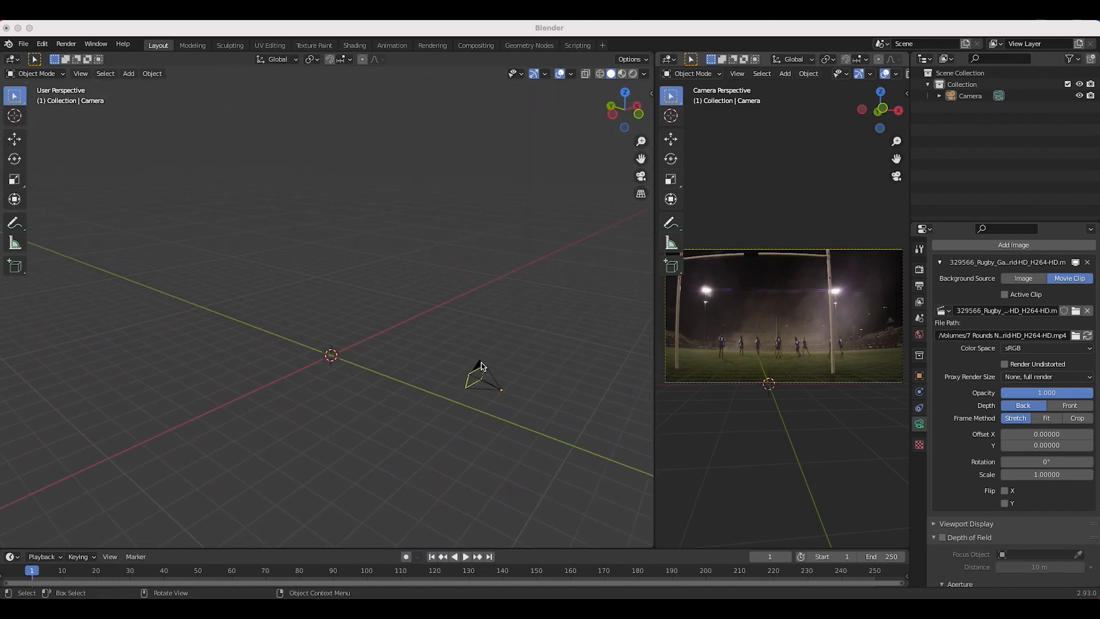
Step: Select the camera, widen its view pane, and play the rugby clip to frame 27
left_click(481, 368)
scroll(422, 334, "right", 2, "shift")
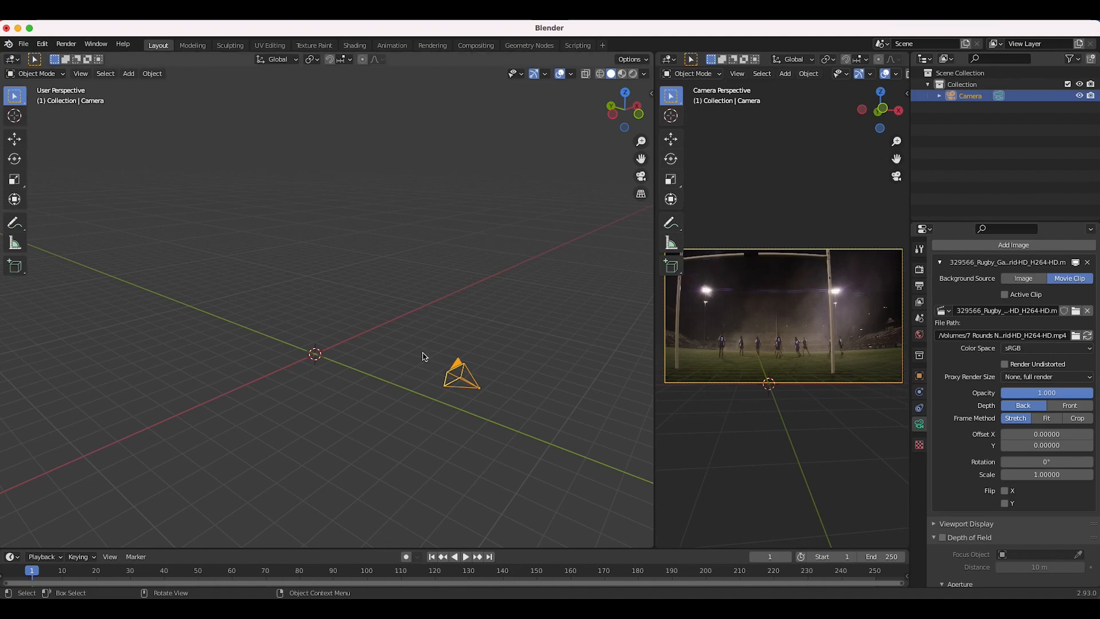
left_click_drag(654, 266, 457, 267)
scroll(613, 325, "up", 4)
scroll(613, 325, "up", 2)
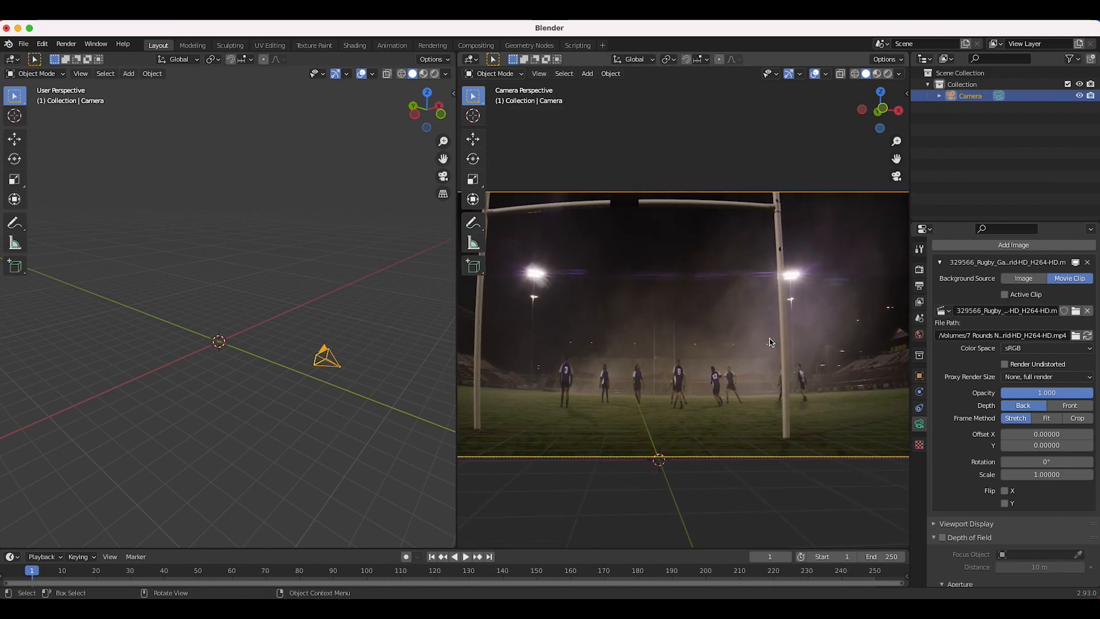
key("space")
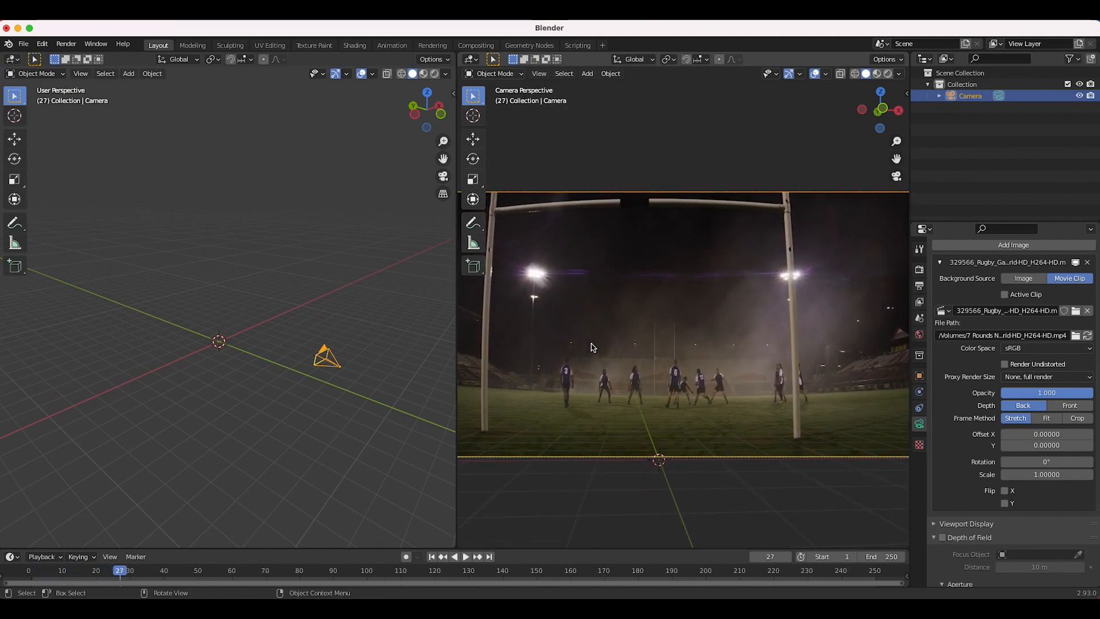
Step: Narrow the camera pane slightly and zoom out until the whole footage frame fits
scroll(623, 388, "down", 1)
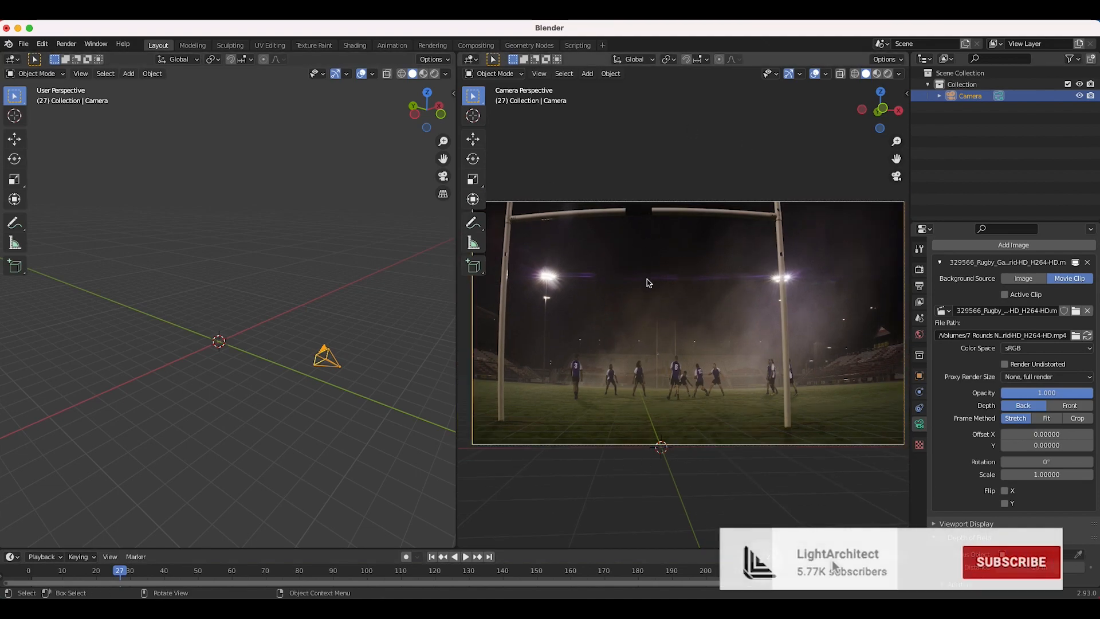
left_click_drag(457, 281, 561, 287)
scroll(778, 338, "down", 1)
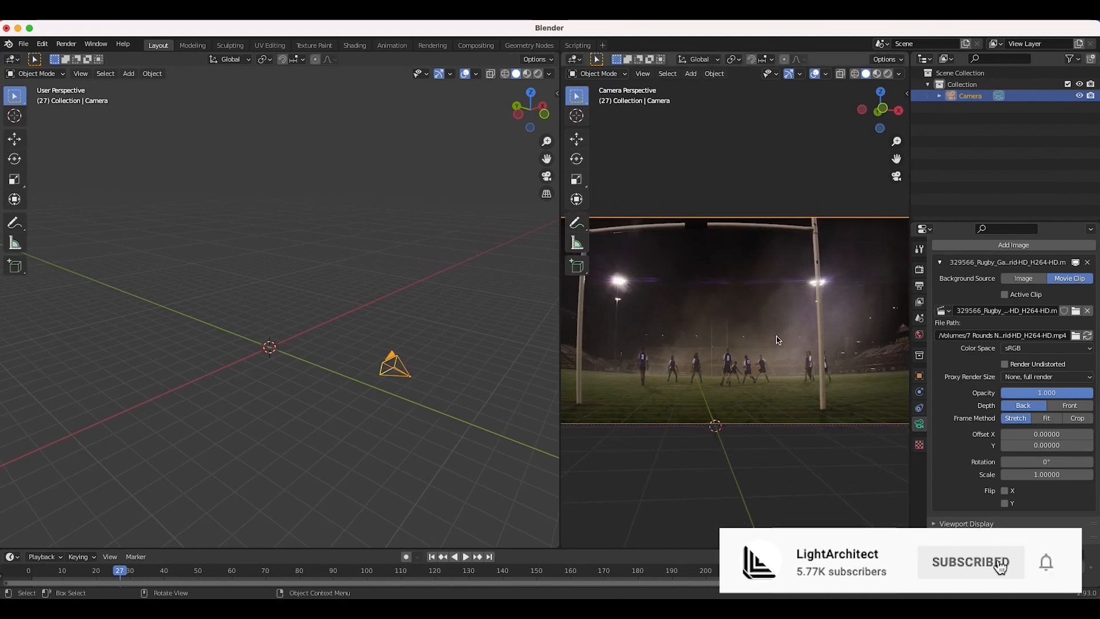
scroll(778, 339, "down", 1)
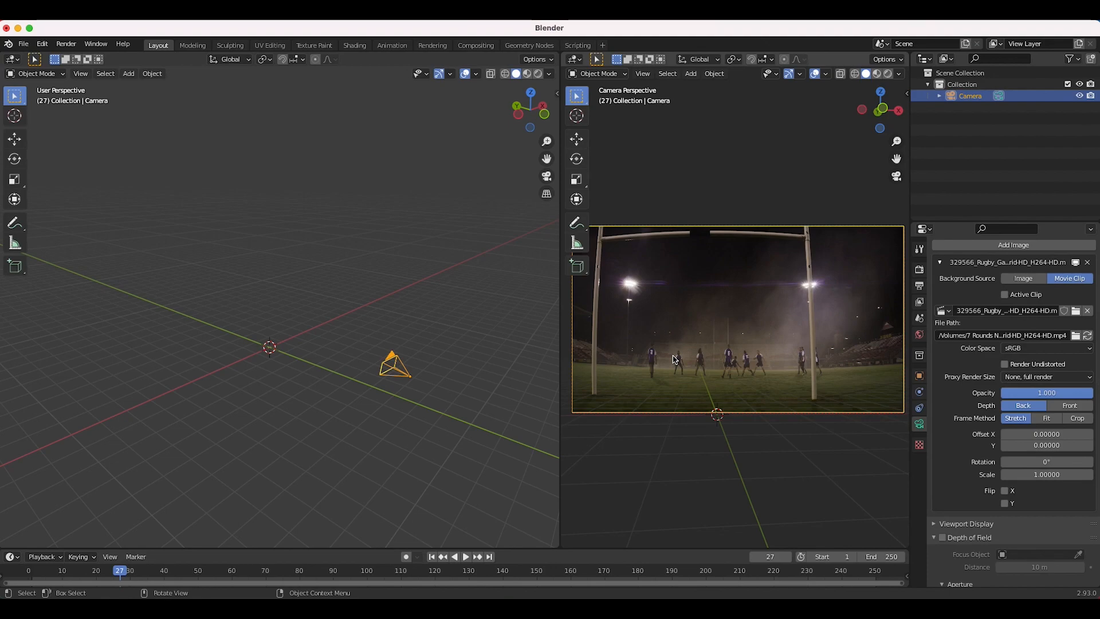
scroll(296, 350, "left", 3)
scroll(296, 350, "up", 5, "ctrl")
scroll(295, 350, "left", 5, "shift")
scroll(294, 346, "up", 3, "shift")
scroll(293, 346, "up", 3, "ctrl")
Step: Add an Ico Sphere at the world origin
key("shift+a")
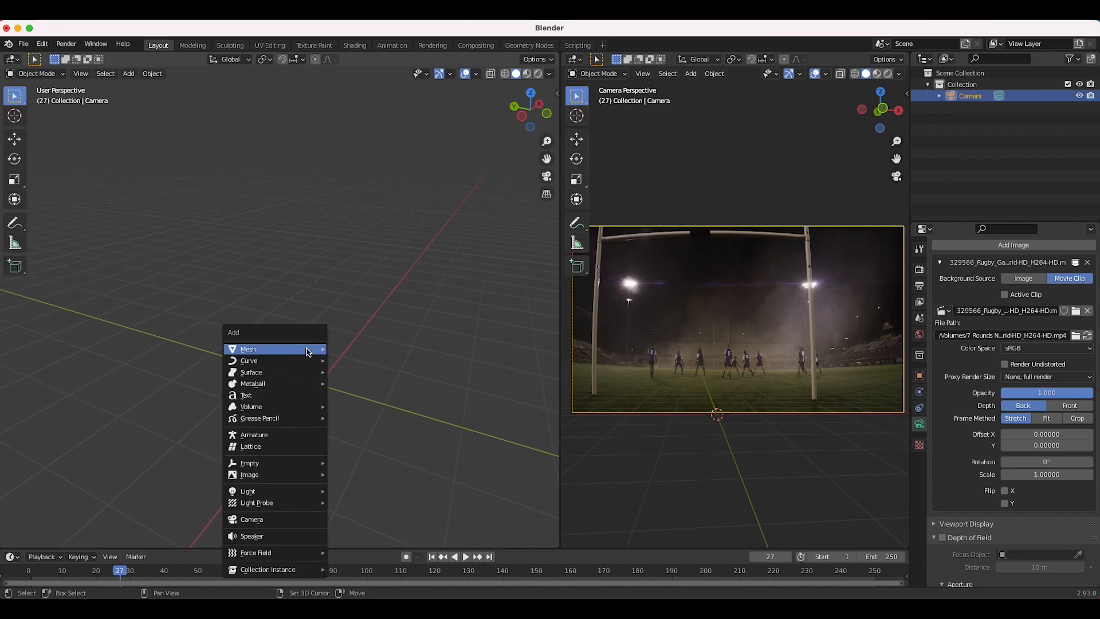
mouse_move(308, 351)
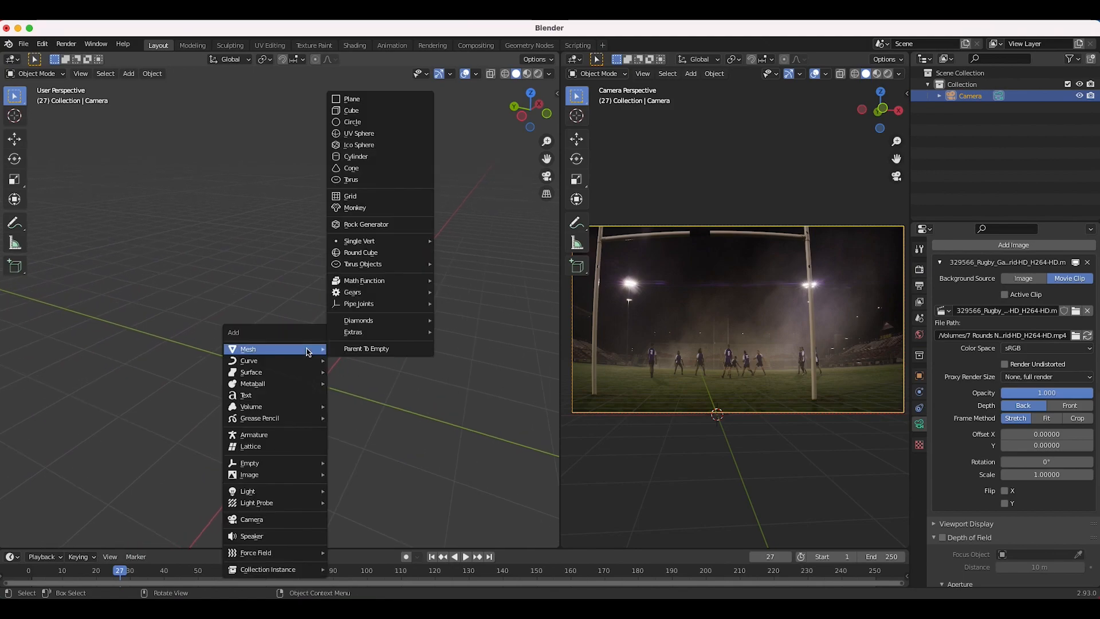
left_click(363, 149)
middle_click_drag(330, 408, 256, 409)
scroll(256, 409, "right", 10)
scroll(257, 409, "left", 5)
Step: Set the icosphere's subdivisions to 2 and bring the camera into view
left_click(80, 539)
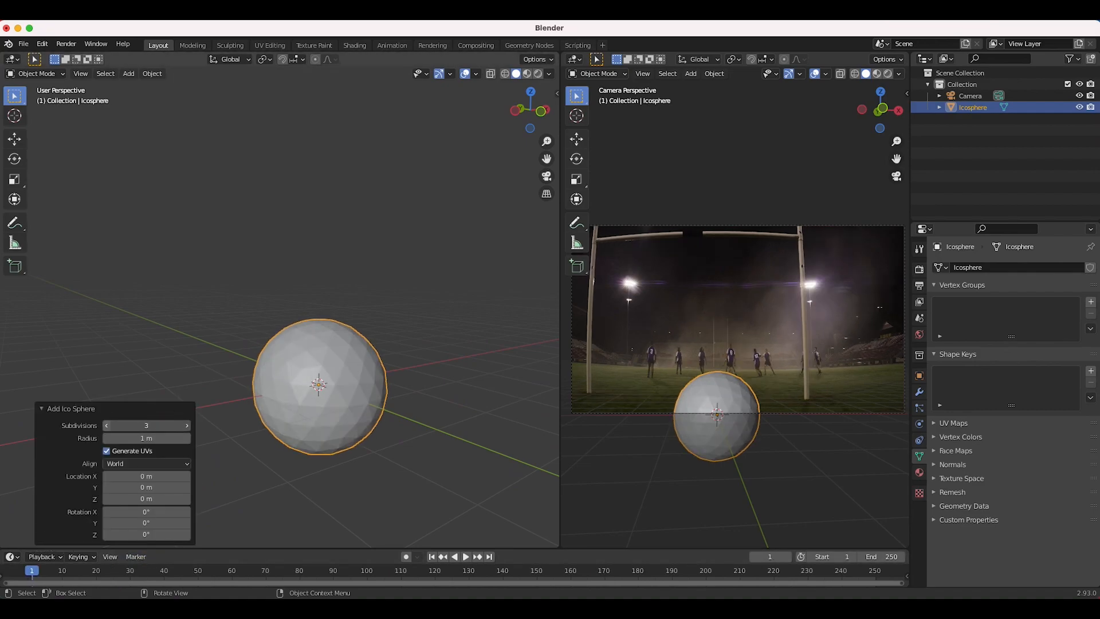
left_click(107, 426)
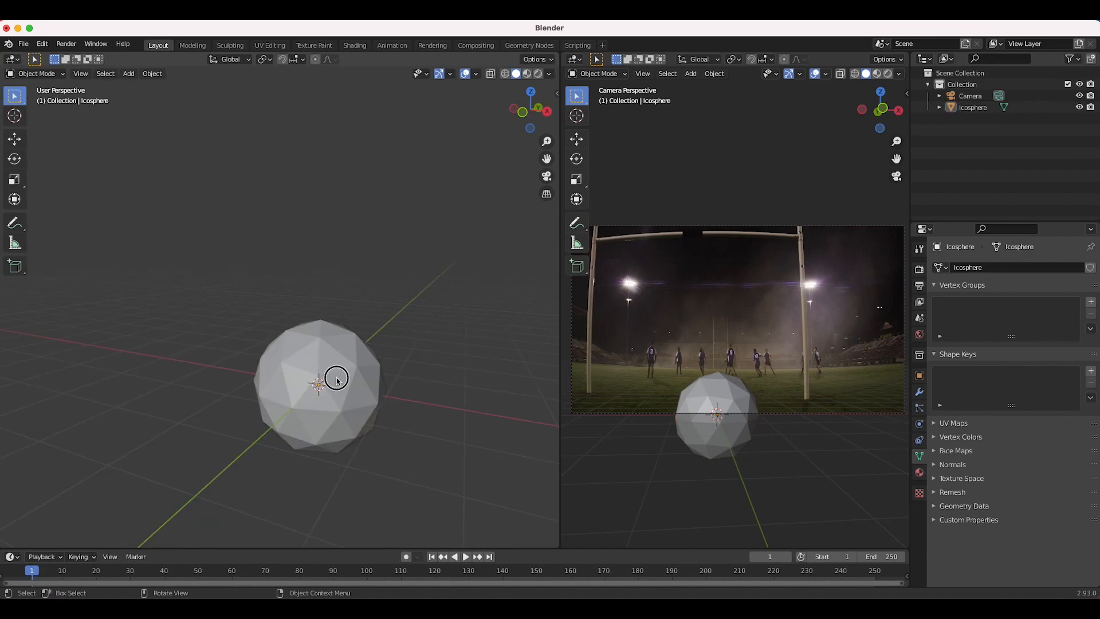
left_click(336, 379)
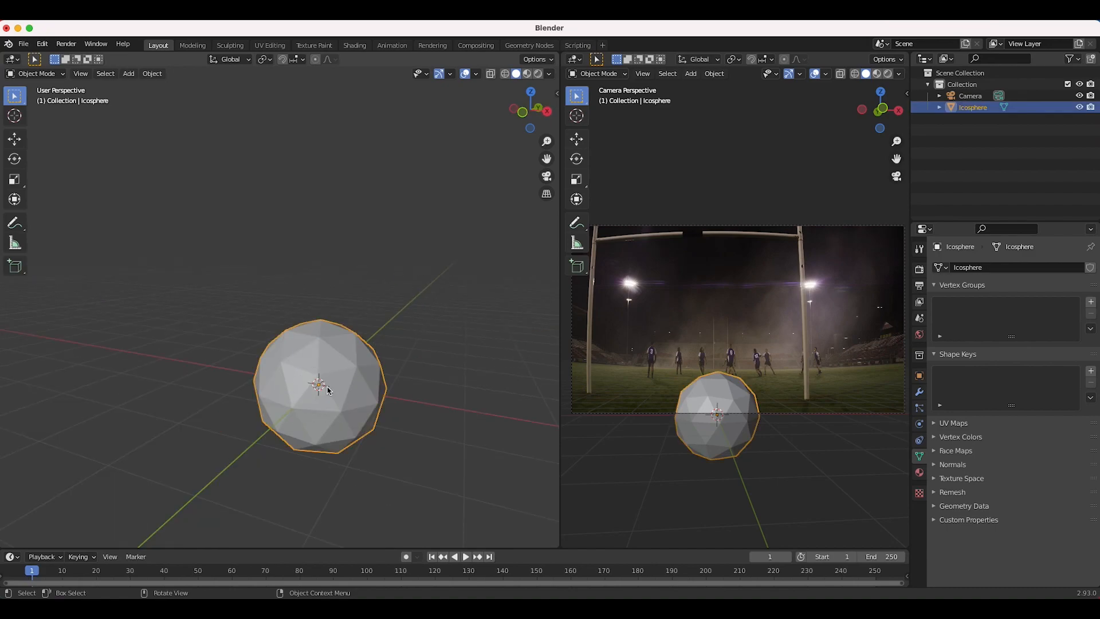
middle_click_drag(293, 380, 283, 382)
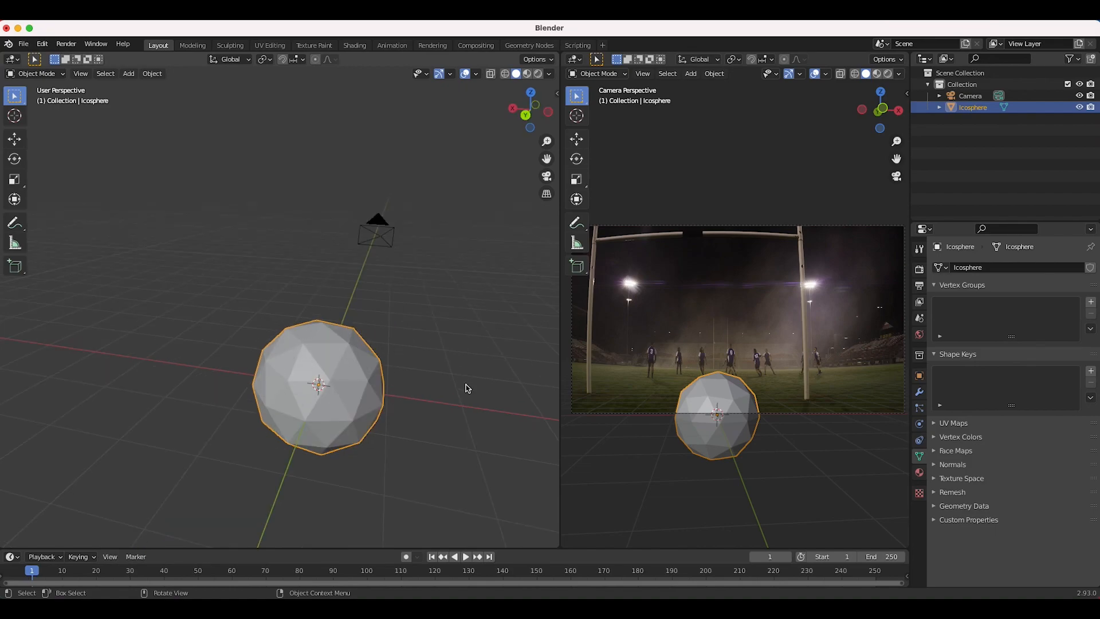
Step: Switch to the Shading workspace with Rendered viewport shading
left_click(354, 46)
key("z")
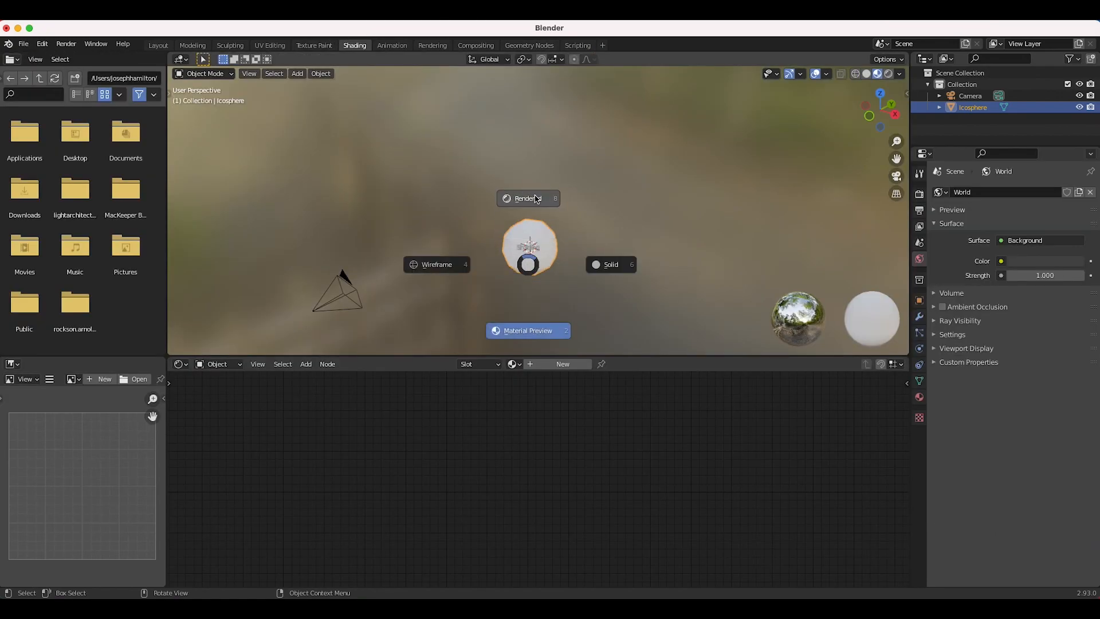
left_click(537, 198)
scroll(537, 199, "up", 3)
mouse_move(537, 199)
middle_mouse_down()
mouse_move(648, 209)
mouse_move(602, 284)
middle_mouse_up()
scroll(602, 283, "right", 5)
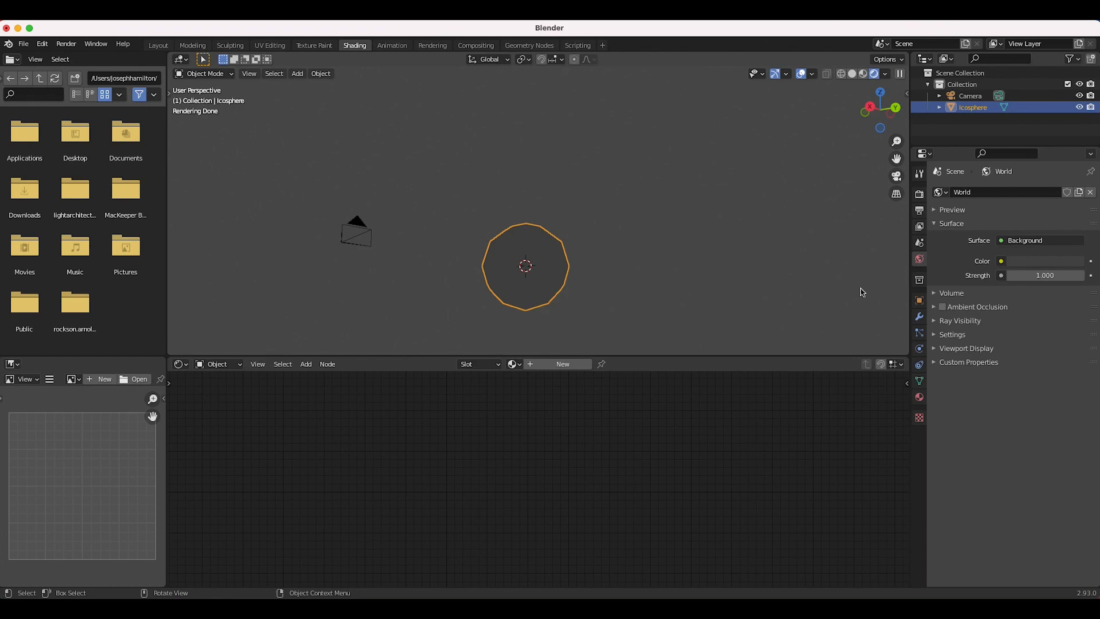
Step: Light the world with canary_wharf_4k.hdr as an Environment Texture at strength 0.5
left_click(1001, 261)
left_click(774, 316)
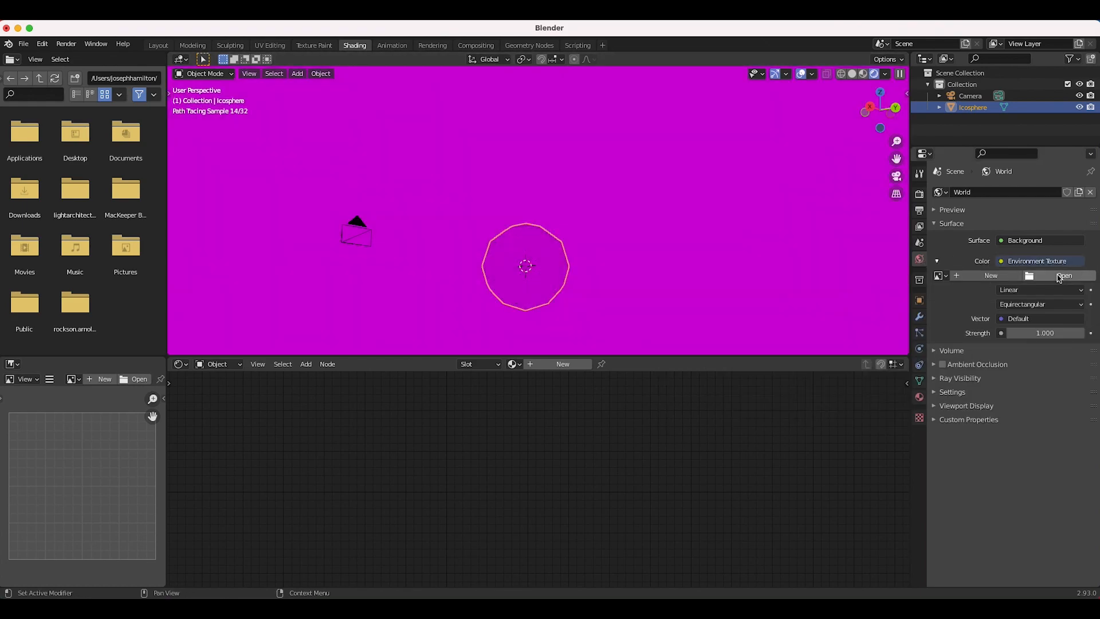
left_click(1059, 278)
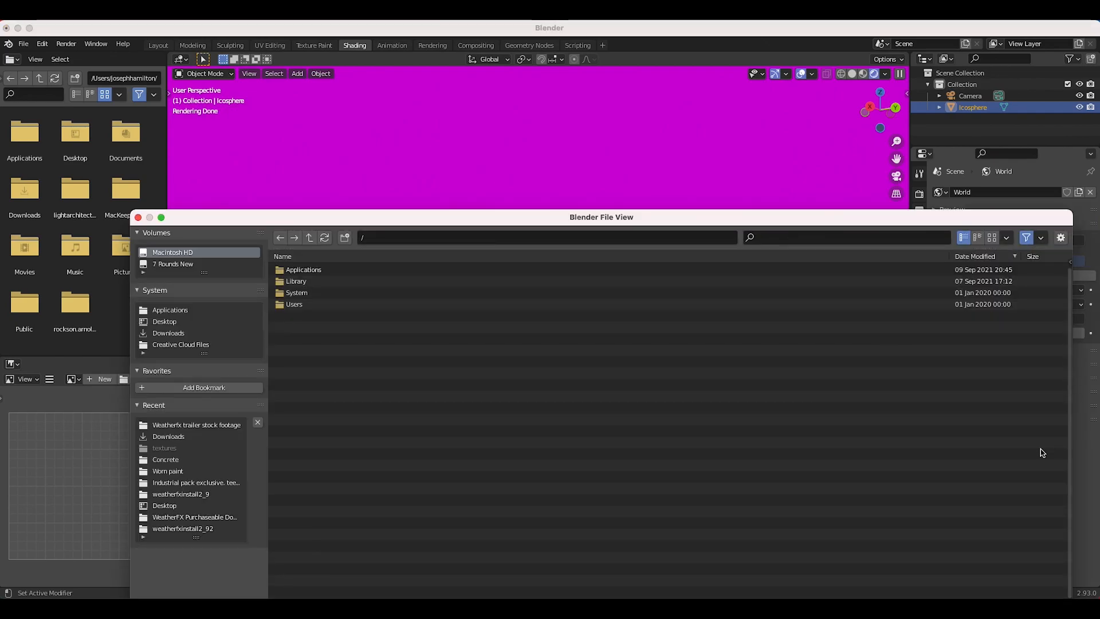
left_click(164, 436)
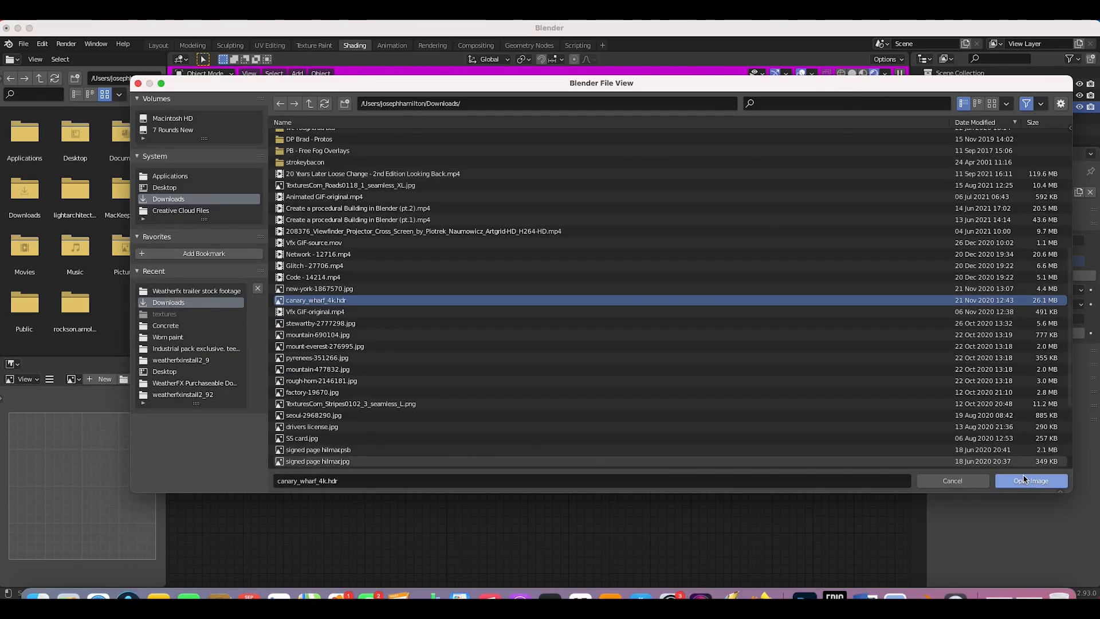
left_click(1024, 548)
left_click(1040, 359)
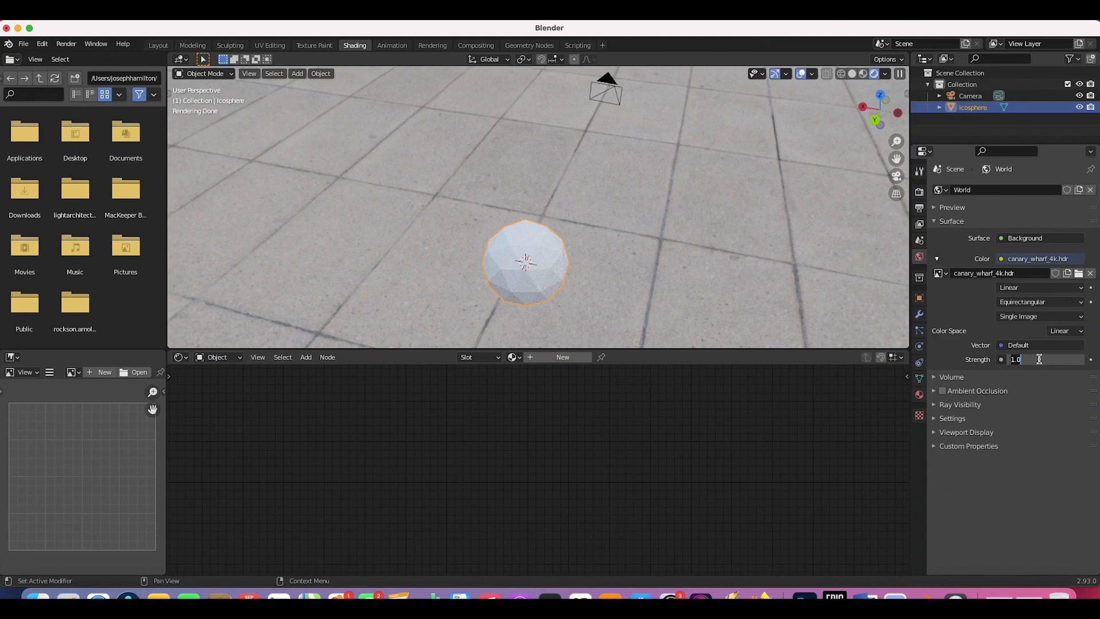
type(".5")
key("Return")
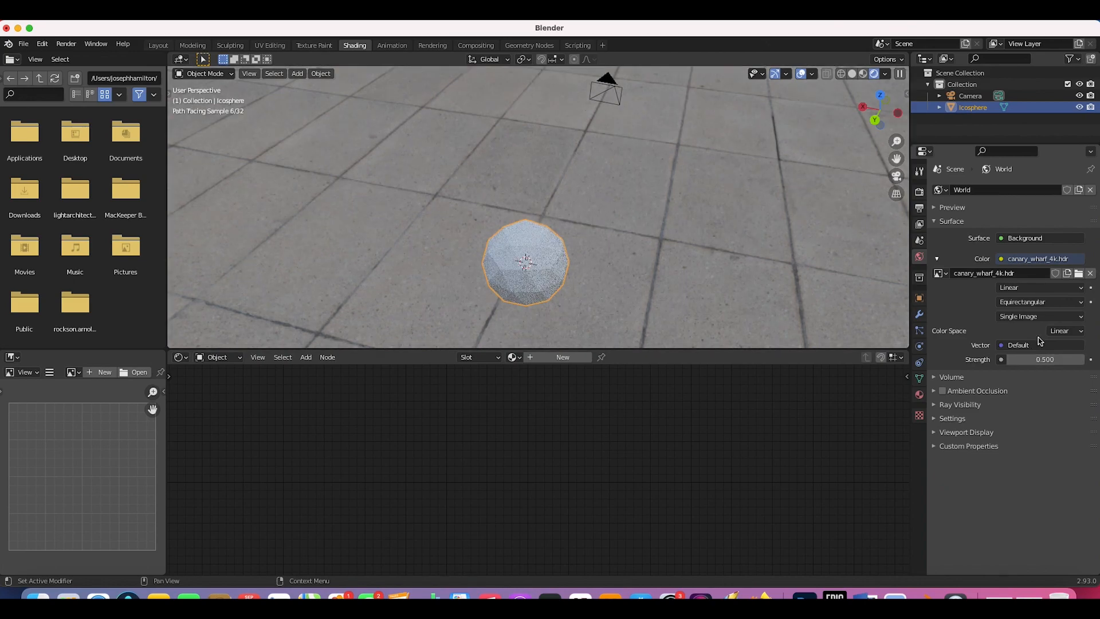
Step: Enable Film Transparent in the render settings
left_click(922, 195)
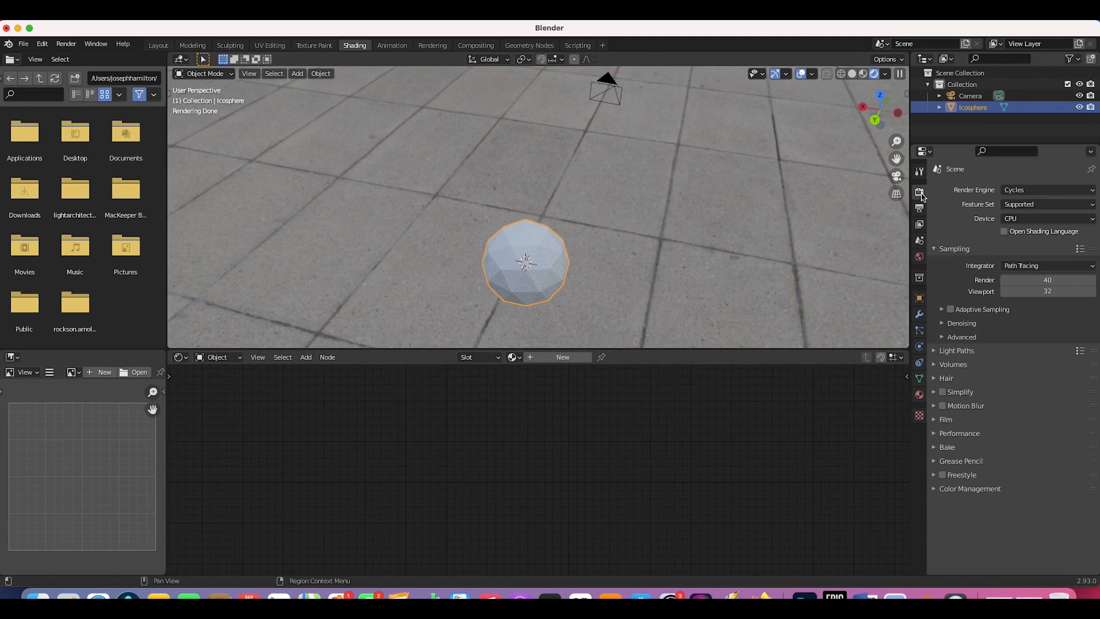
left_click(934, 420)
scroll(954, 462, "down", 1)
left_click(950, 477)
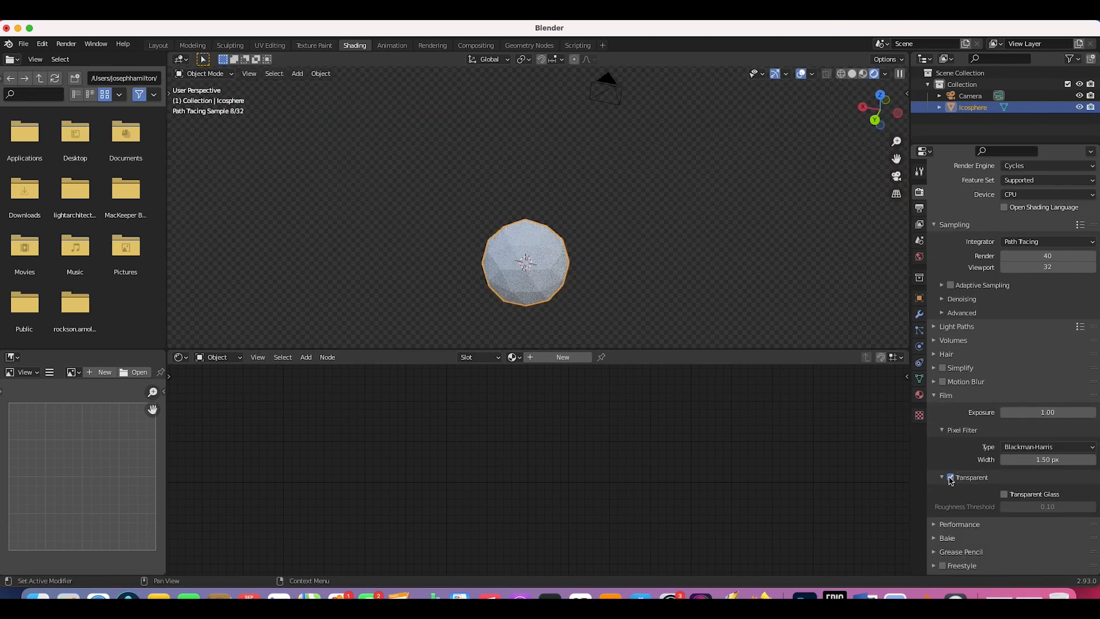
mouse_move(575, 189)
middle_mouse_down()
mouse_move(580, 172)
mouse_move(576, 191)
middle_mouse_up()
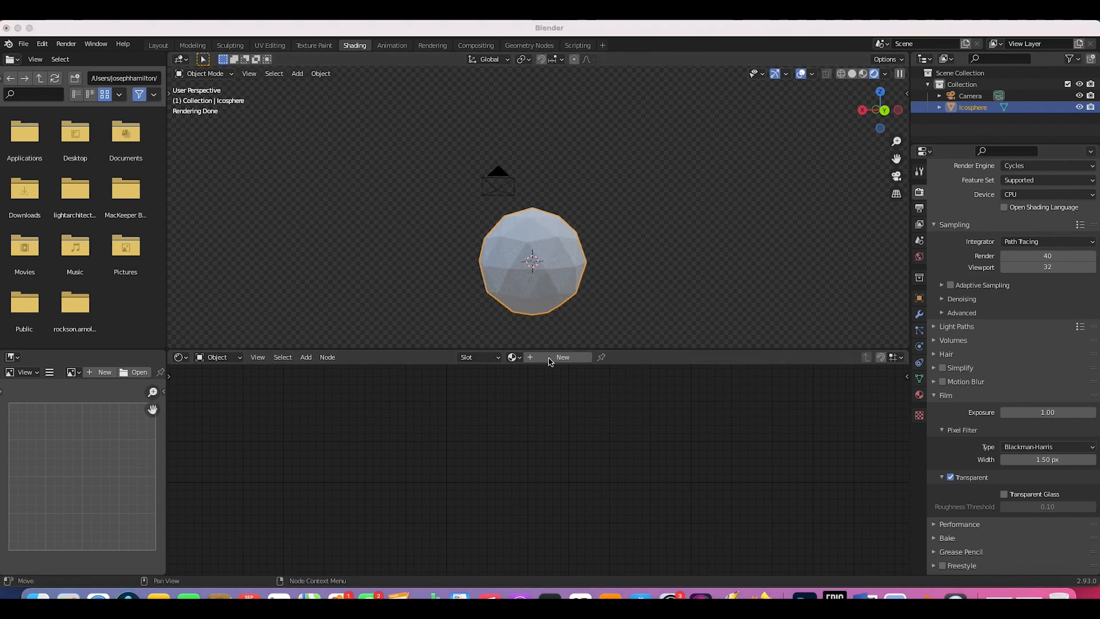
Step: Give the icosphere a new material with a Voronoi Texture's Distance driving Base Color
left_click(555, 359)
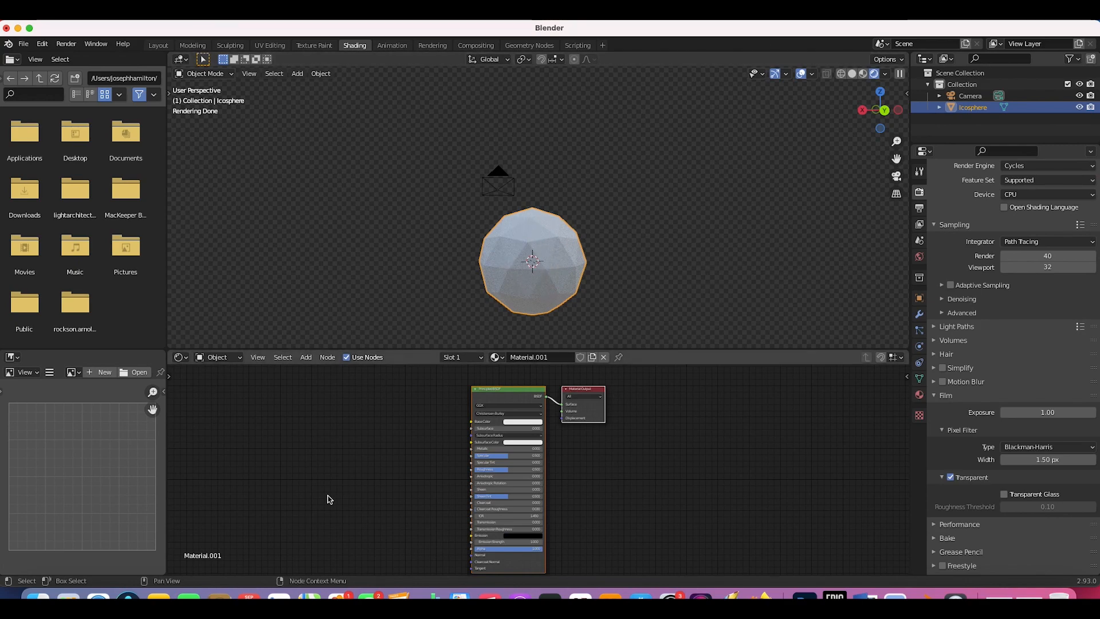
key("shift+a")
mouse_move(279, 504)
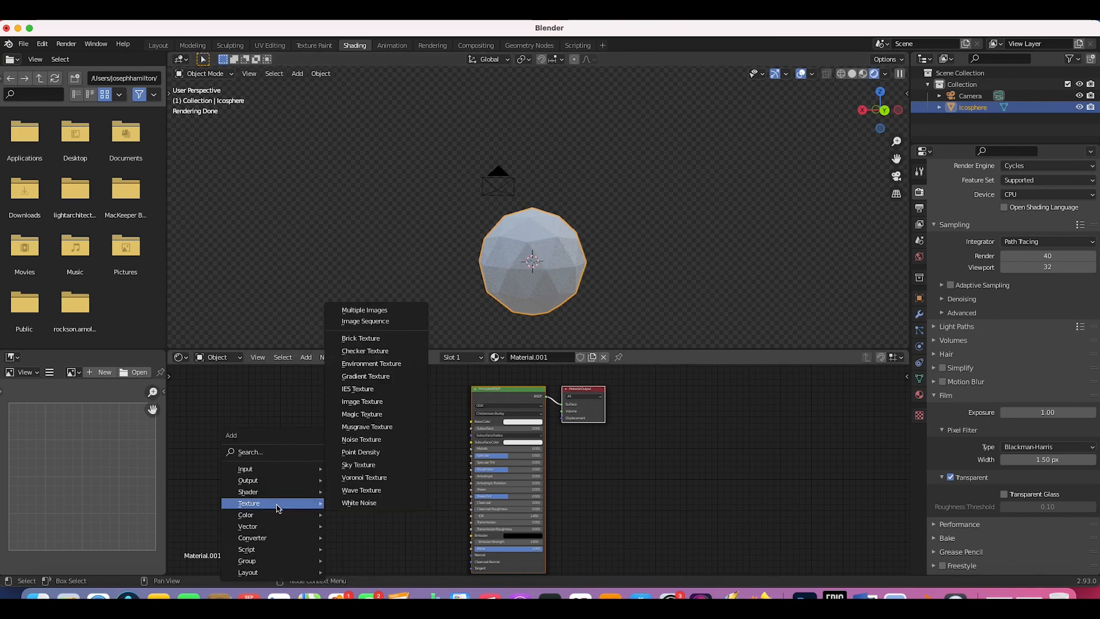
left_click(372, 477)
left_click(282, 410)
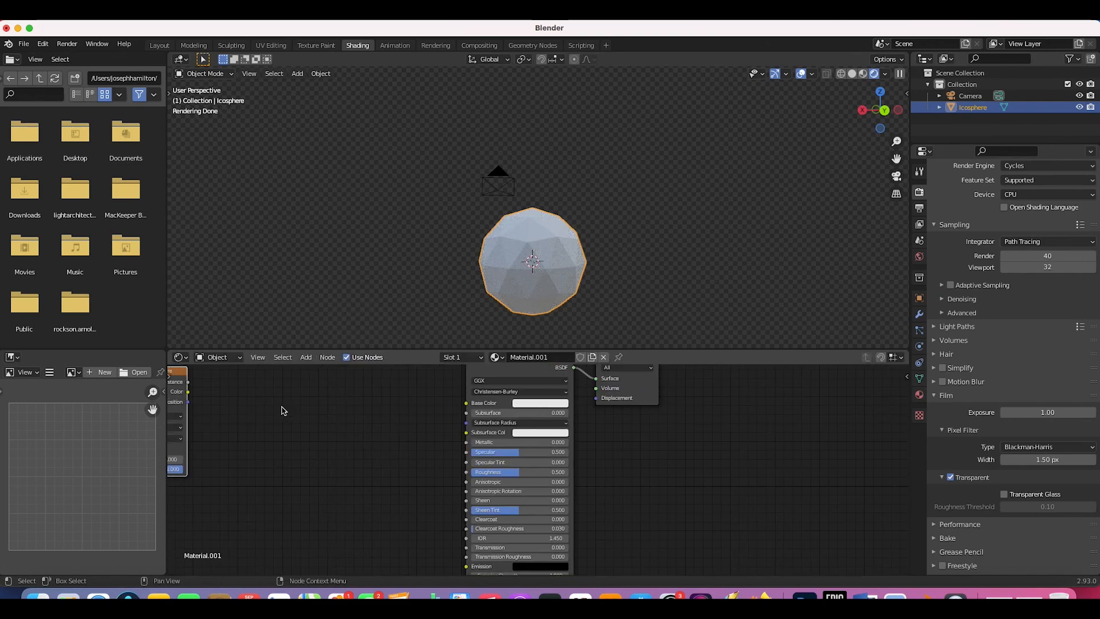
scroll(282, 410, "up", 2)
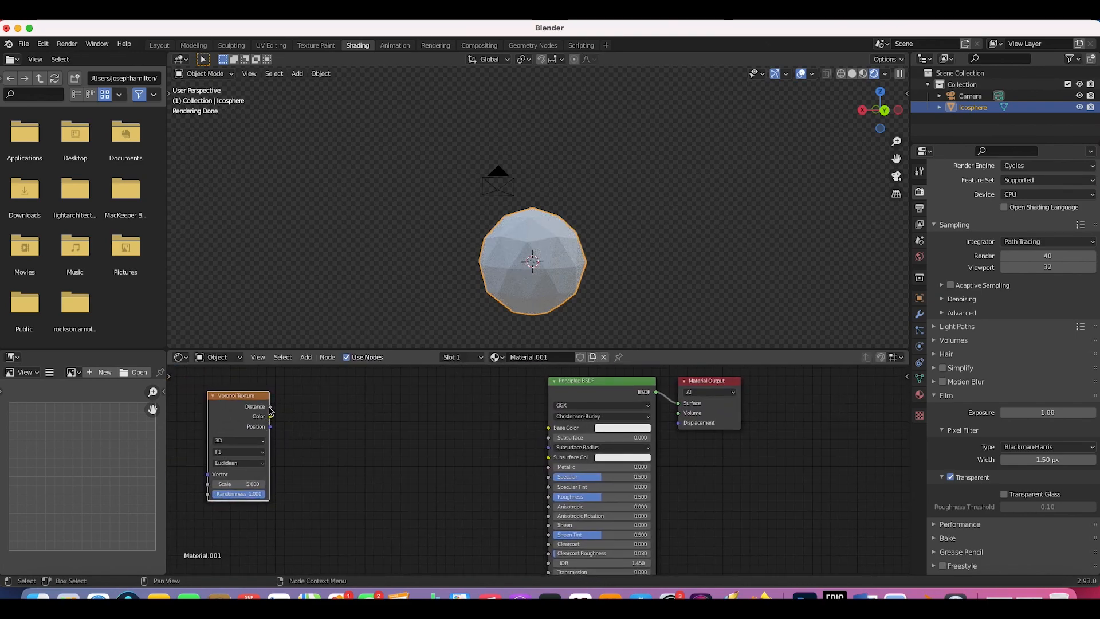
left_click_drag(270, 408, 551, 429)
Step: Shade the icosphere smooth
middle_click_drag(622, 249, 482, 241)
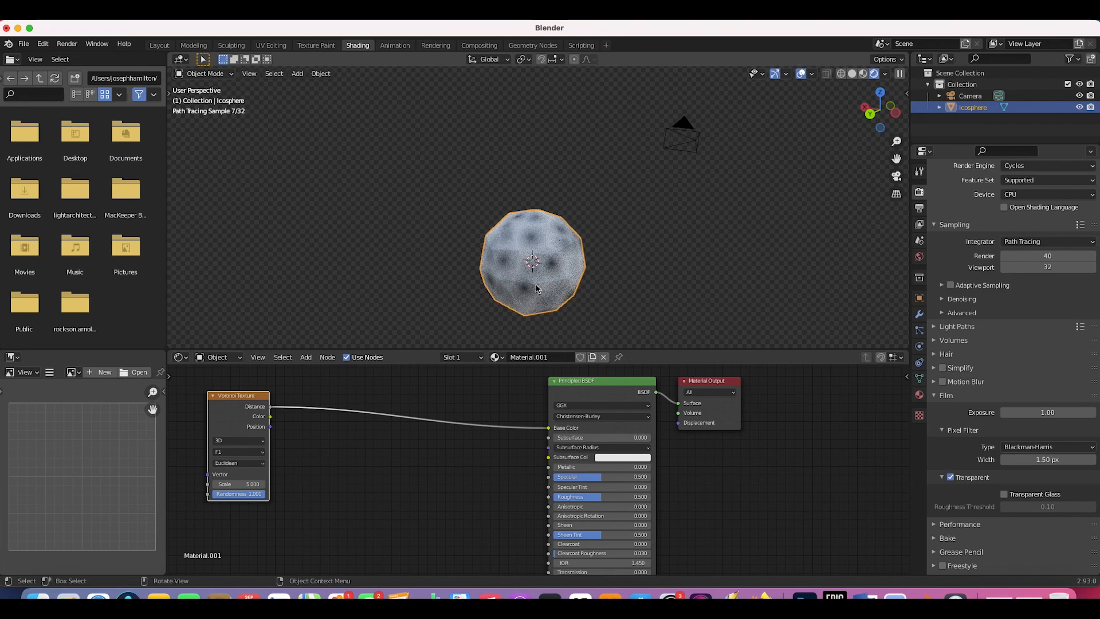
middle_click_drag(517, 281, 515, 291)
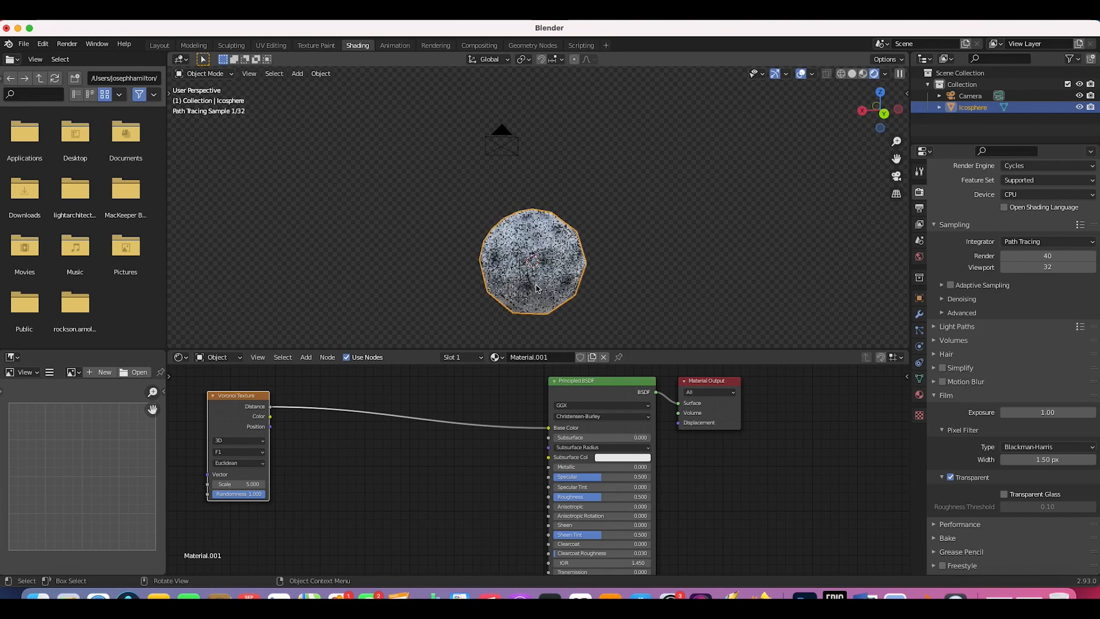
left_click(323, 75)
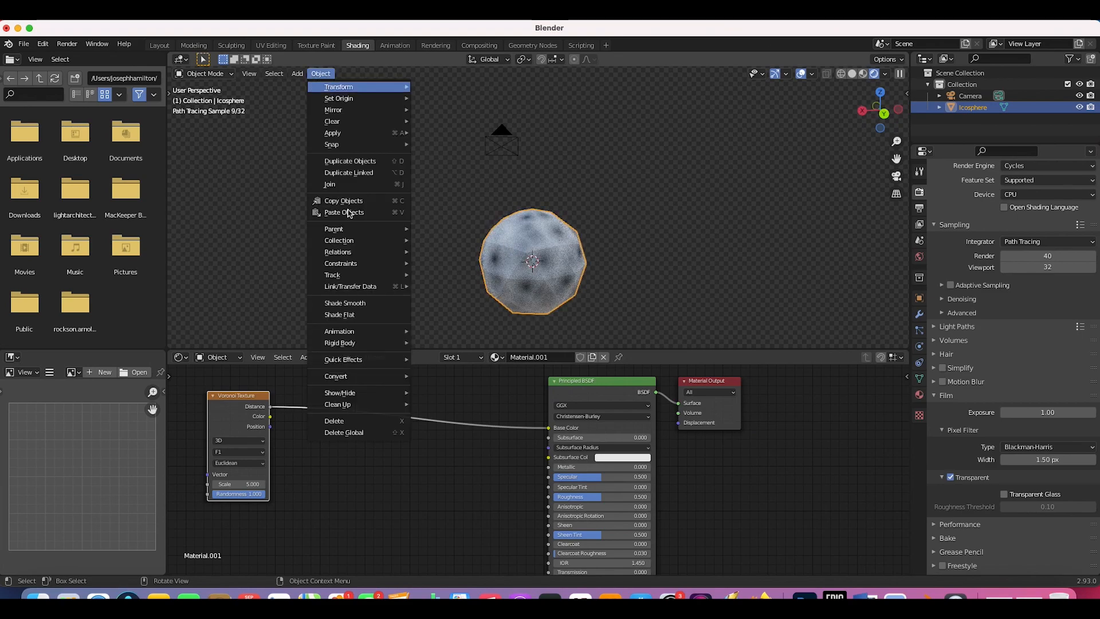
left_click(345, 303)
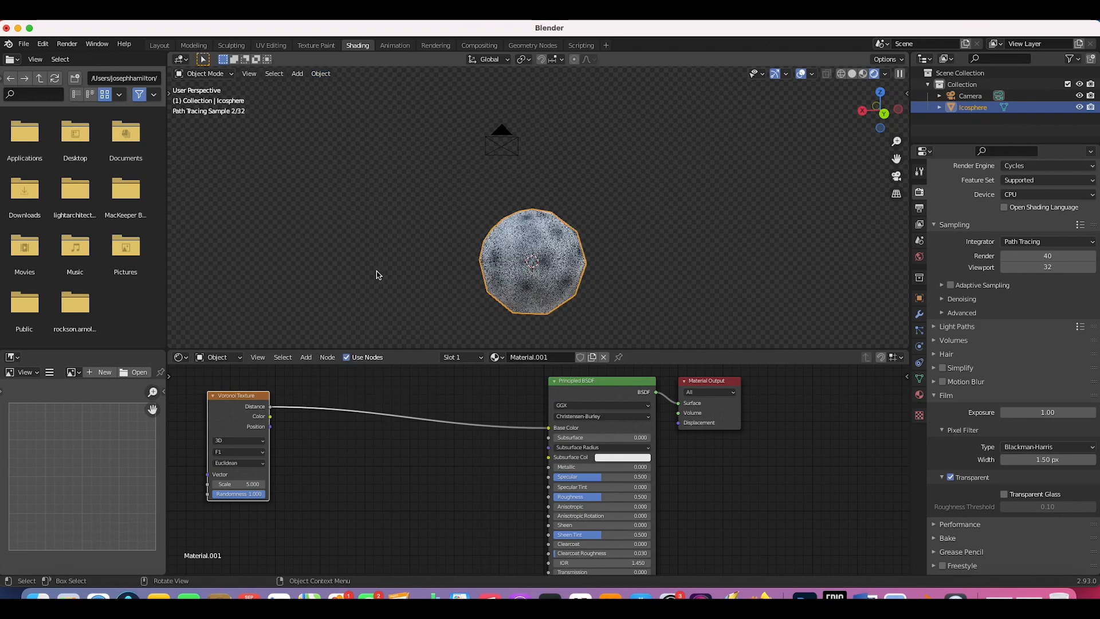
left_click(627, 184)
left_click(538, 259)
middle_click_drag(537, 259, 474, 224)
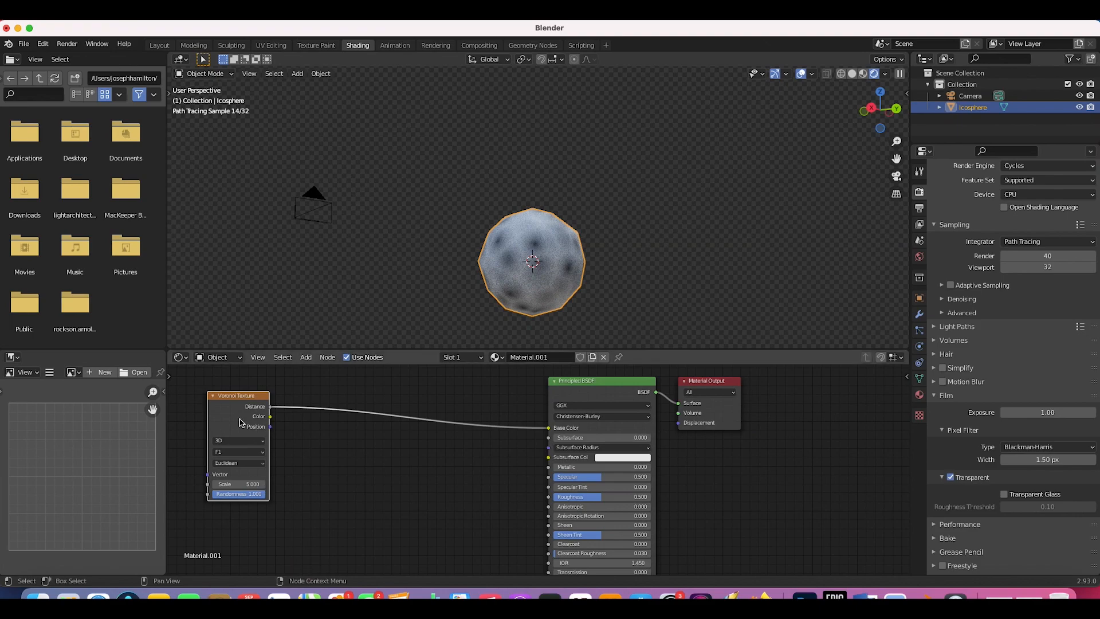
Step: Duplicate the Voronoi Texture node and place the copy below the original
scroll(240, 422, "down", 2)
scroll(240, 422, "left", 2)
scroll(257, 429, "up", 2)
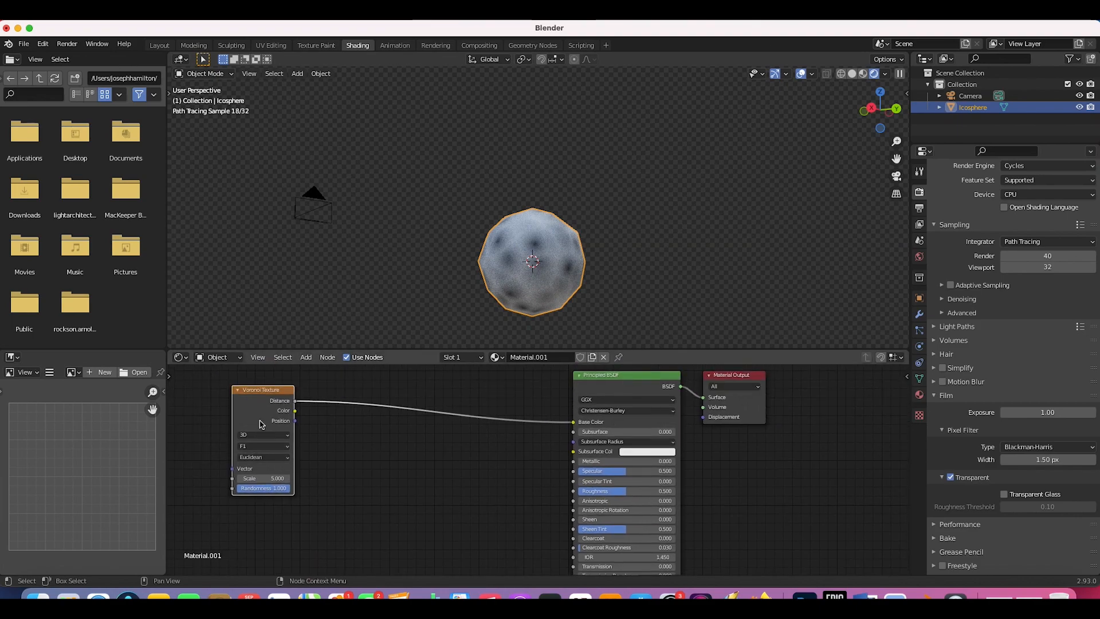
key("shift+d")
left_click(263, 537)
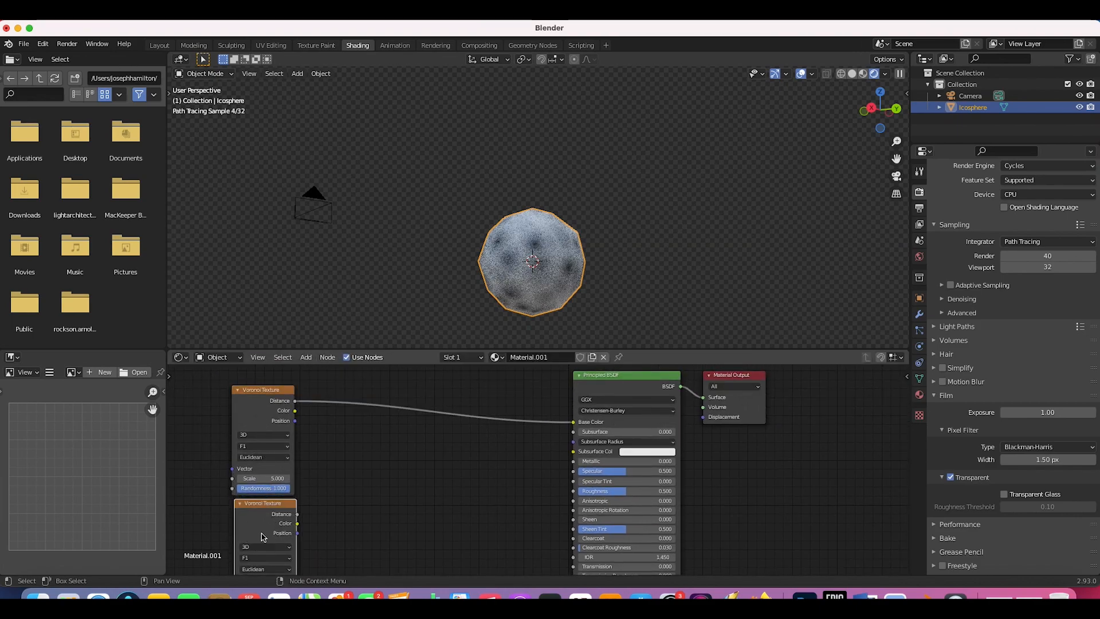
scroll(370, 479, "down", 2)
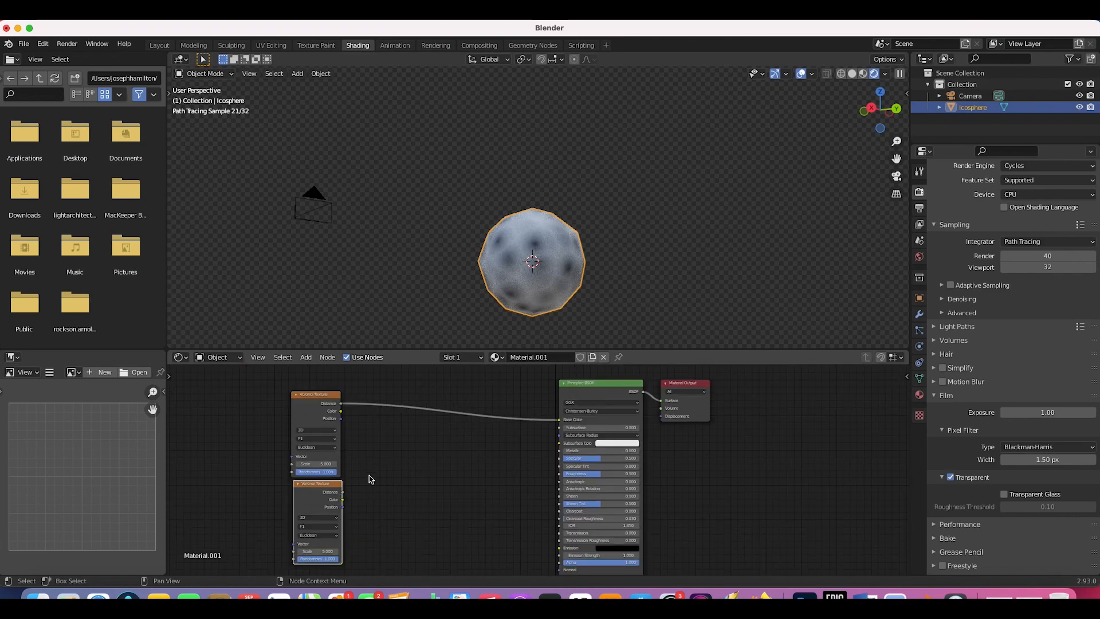
Step: Insert a MixRGB node into the Voronoi–Base Color link, wiring the copy's Distance to Color2
key("shift+a")
mouse_move(356, 499)
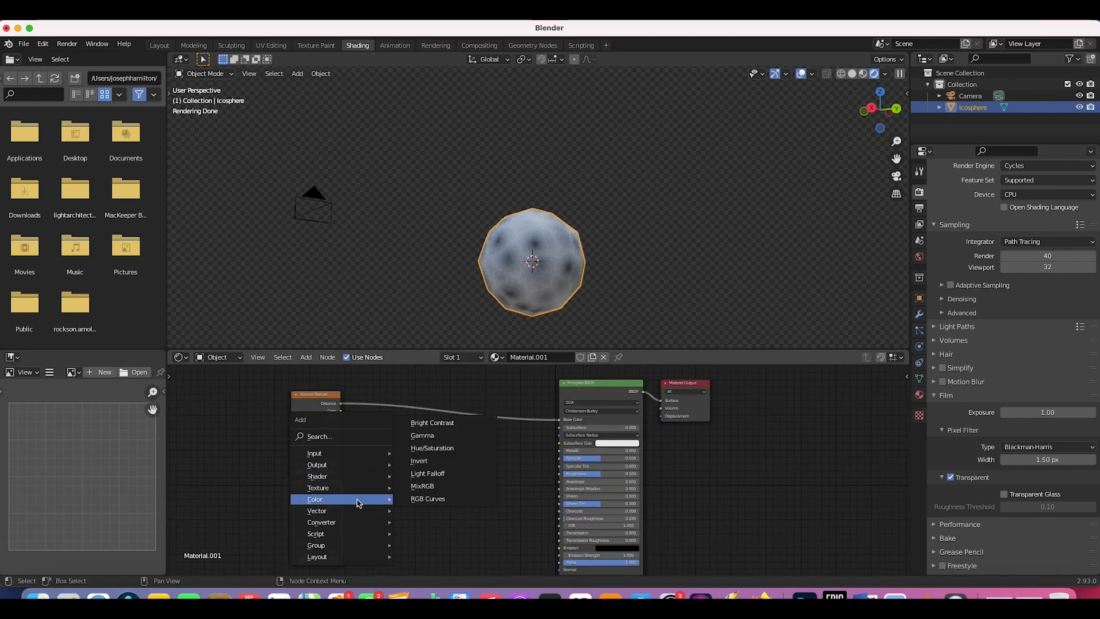
left_click(426, 489)
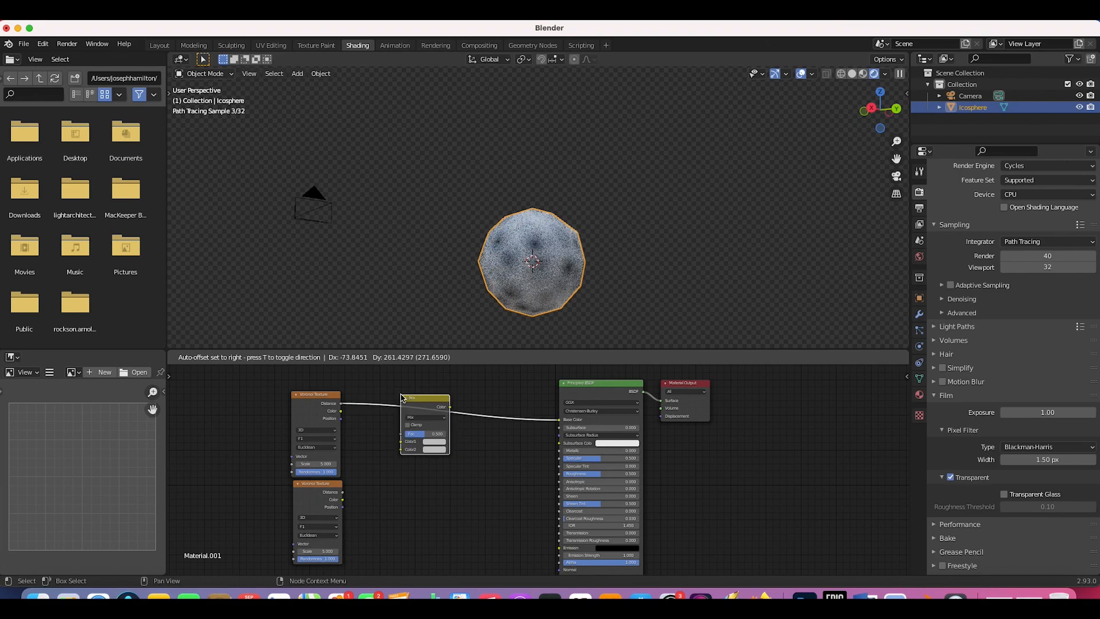
left_click(402, 397)
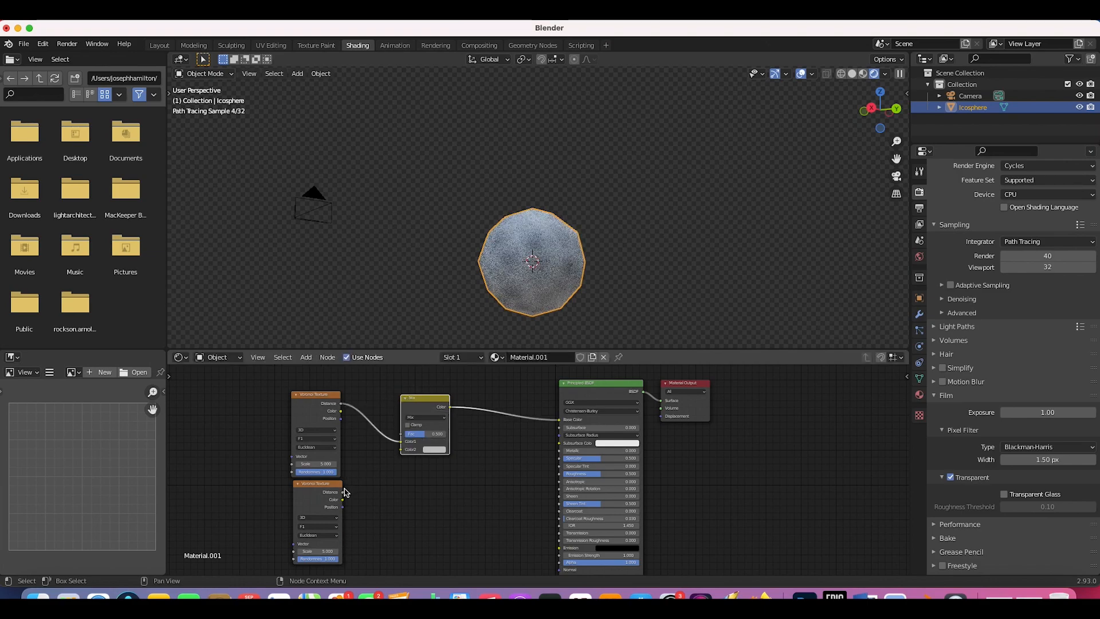
left_click_drag(342, 493, 402, 450)
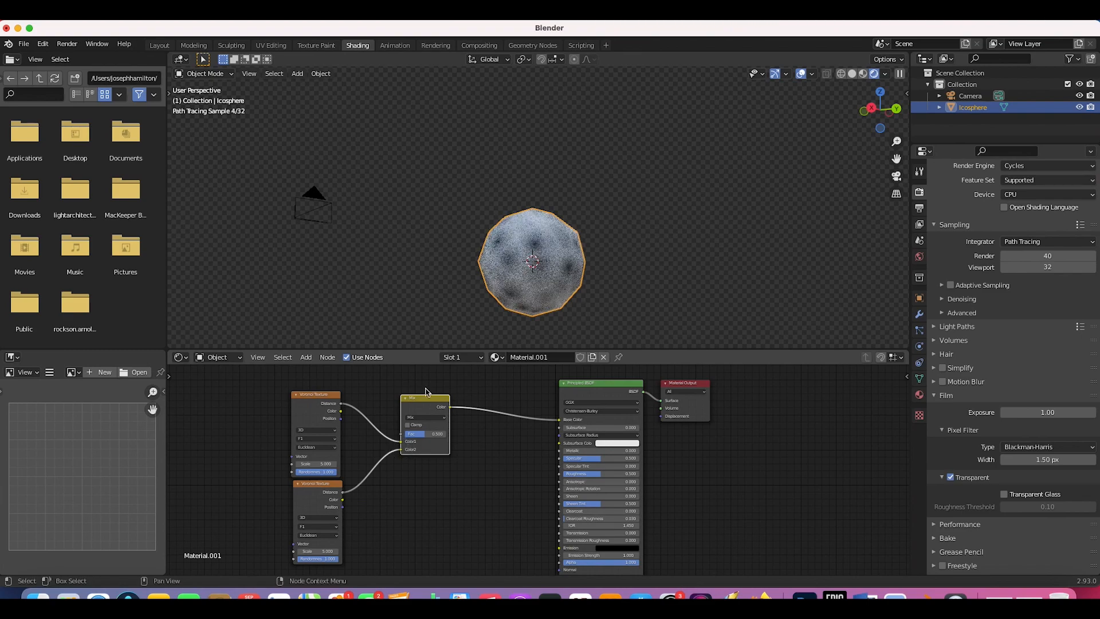
Step: Set the lower Voronoi Texture's Scale to 40
left_click(320, 551)
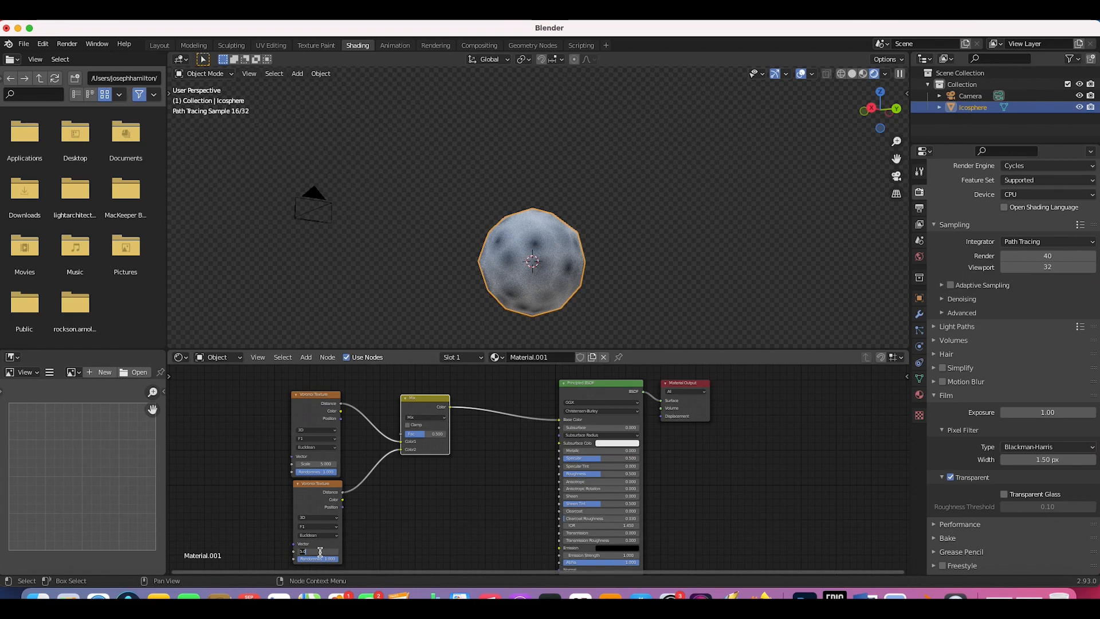
type("2")
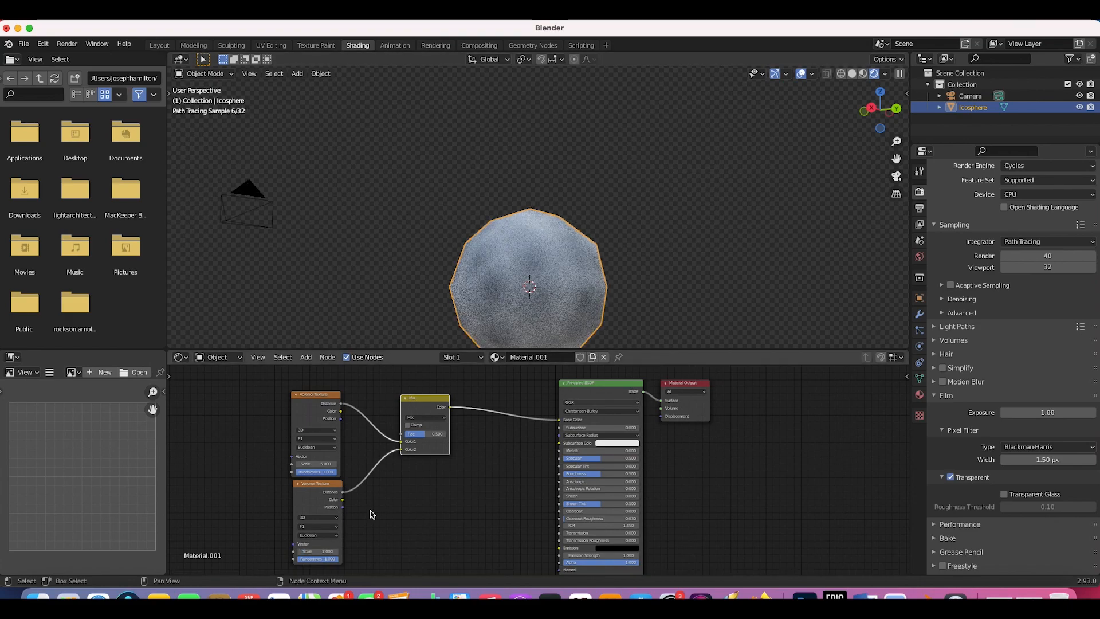
left_click(321, 551)
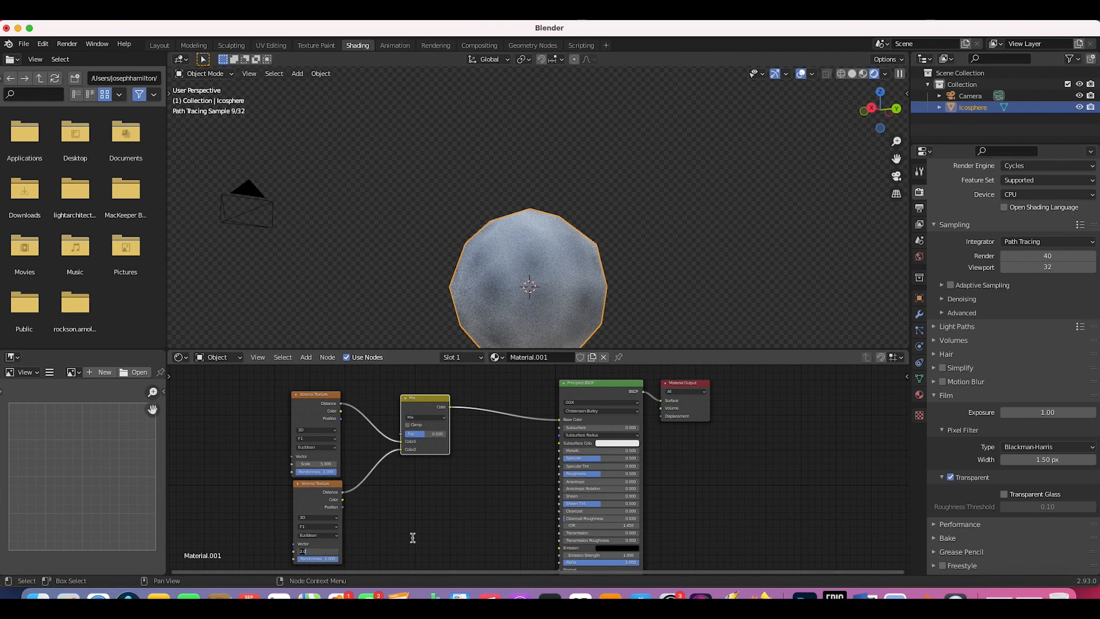
type("30")
key("Return")
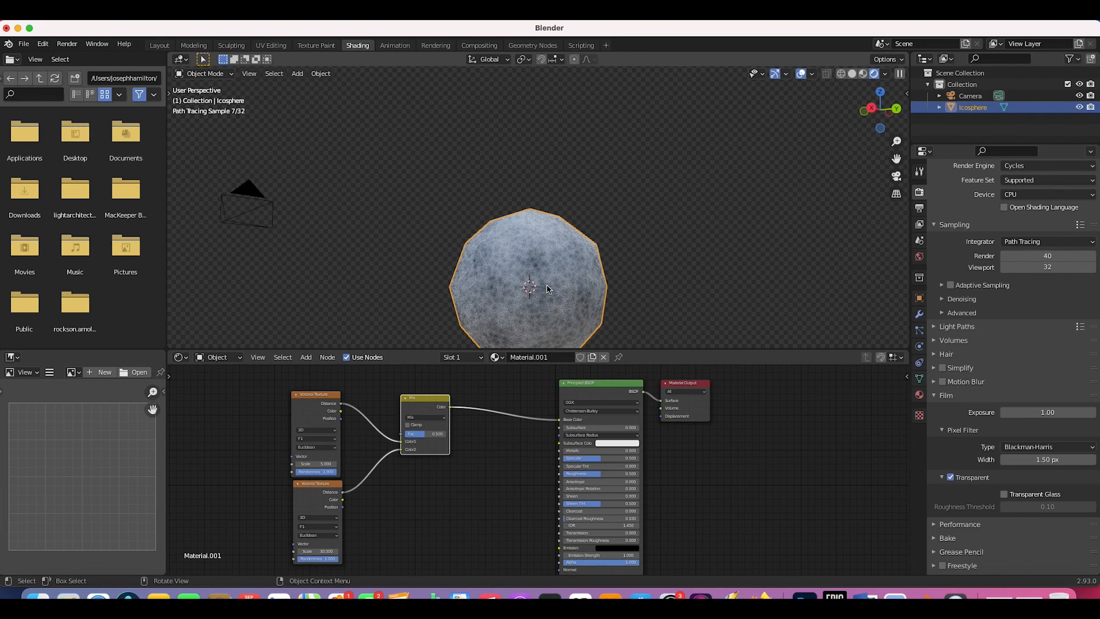
scroll(523, 240, "down", 3, "shift")
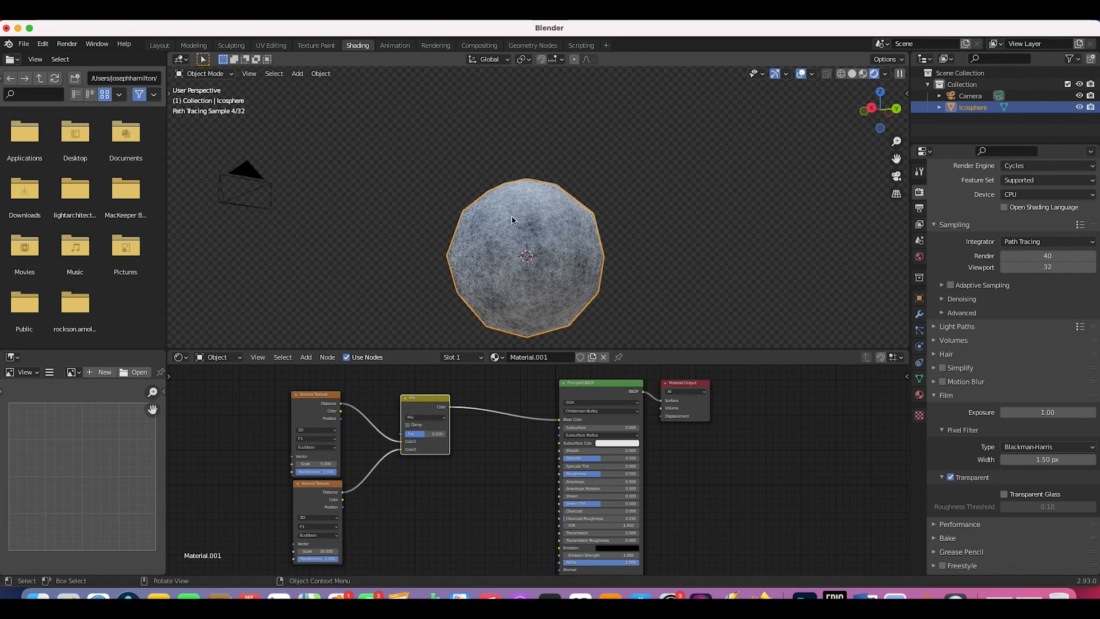
left_click(309, 400)
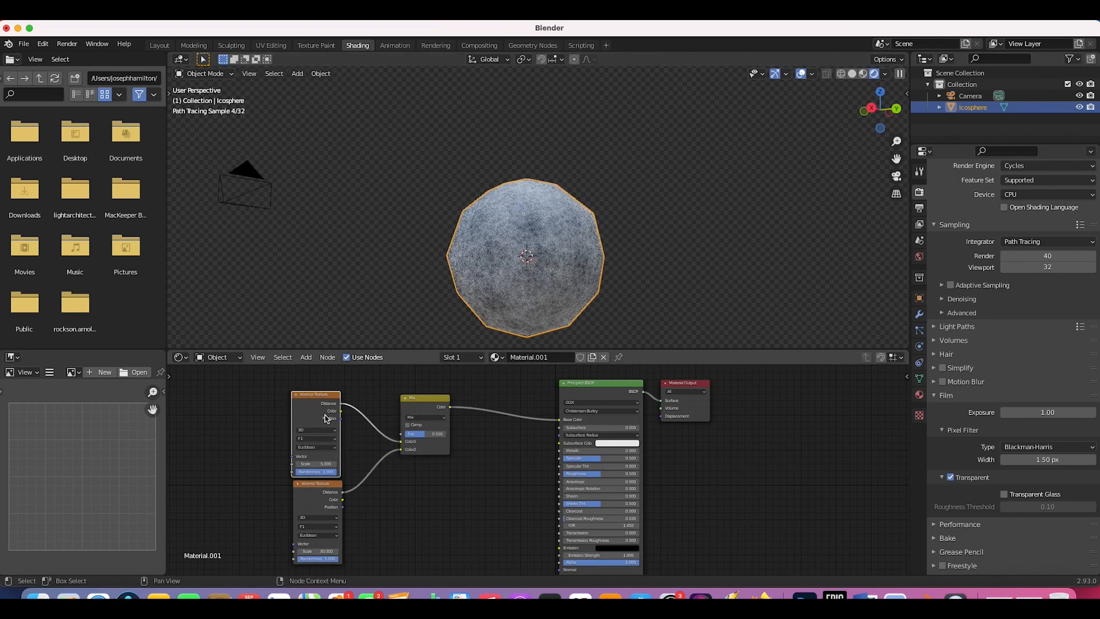
left_click(312, 551)
type("4")
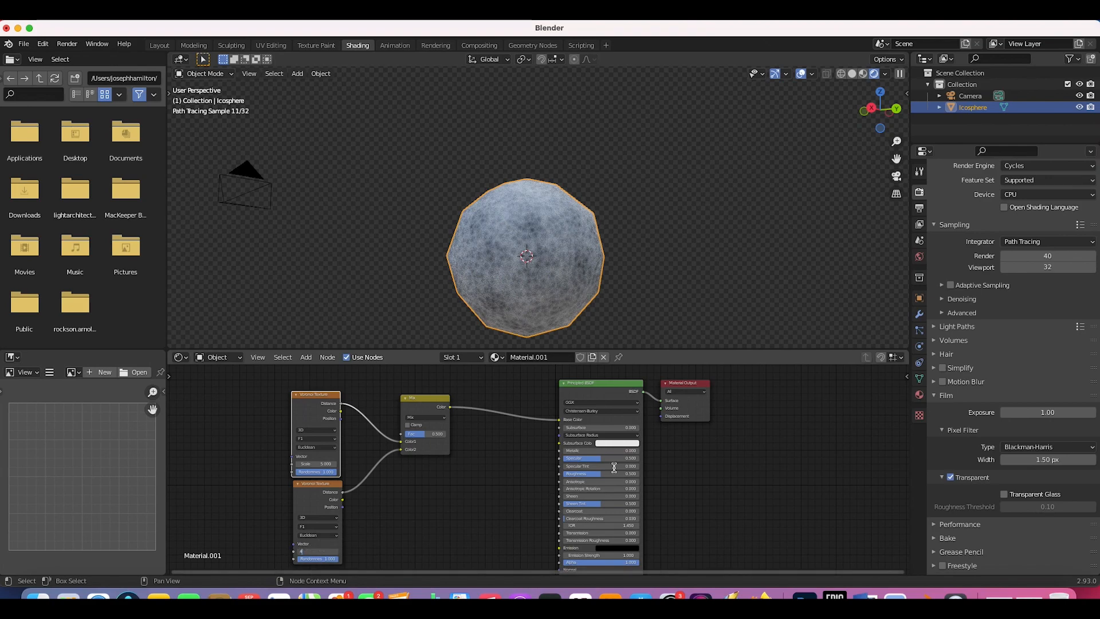
type("0")
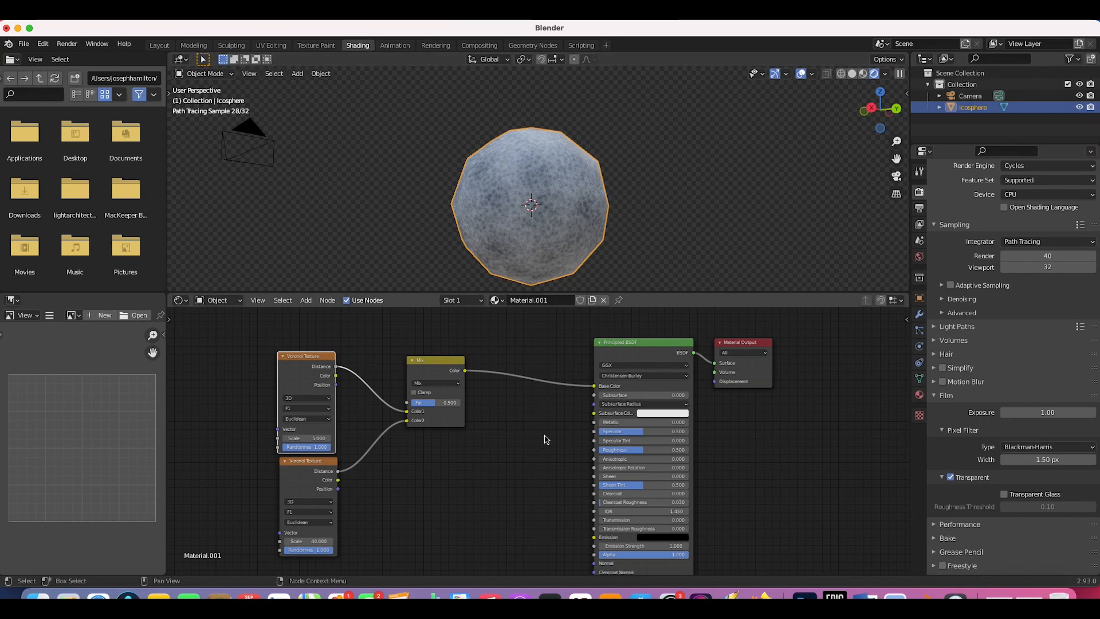
Step: Insert a ColorRamp node between the Mix node and the Principled BSDF
key("shift+a")
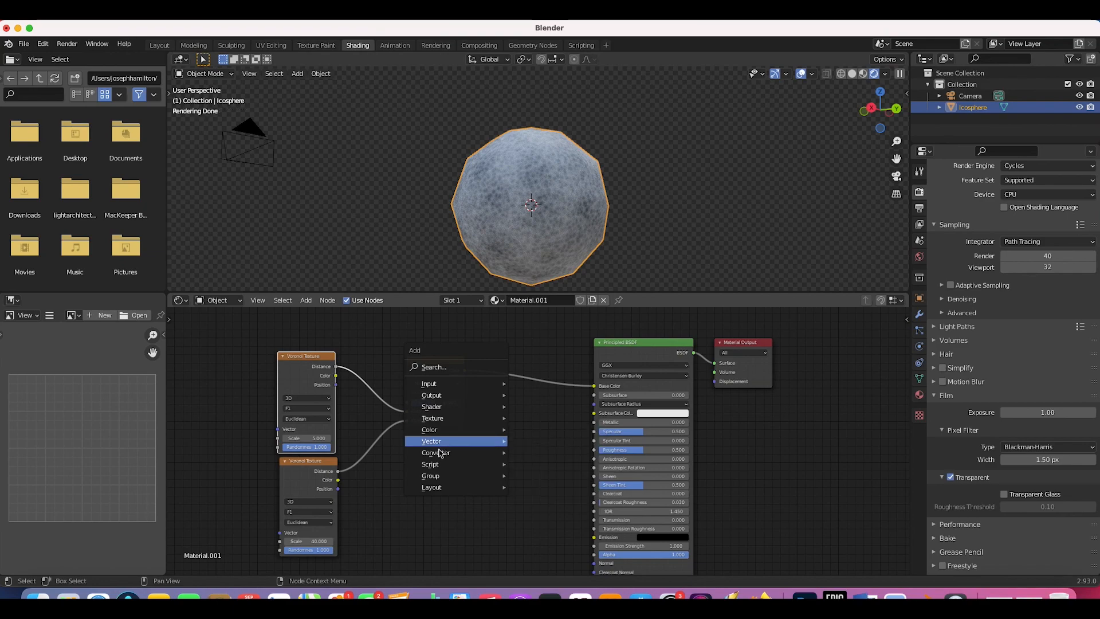
mouse_move(437, 454)
left_click(541, 312)
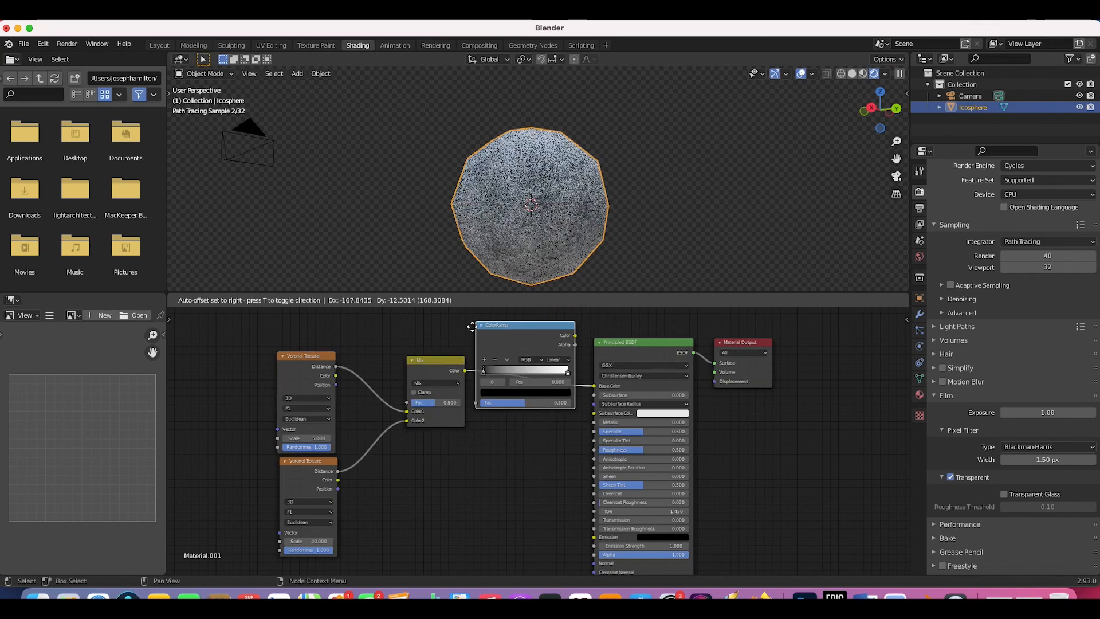
left_click(480, 338)
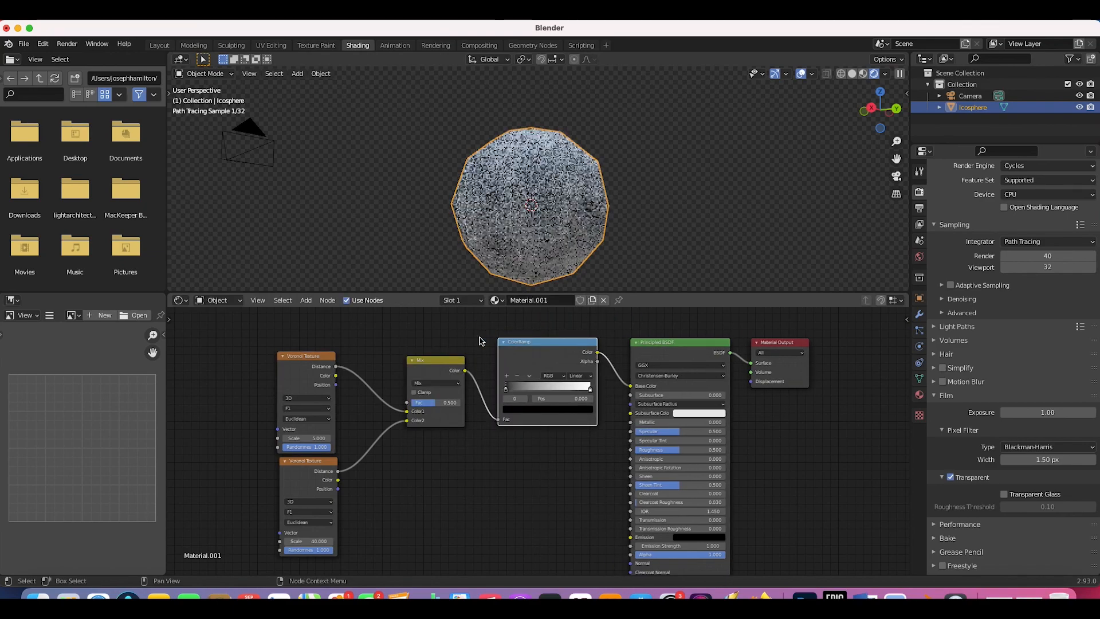
scroll(666, 429, "right", 2)
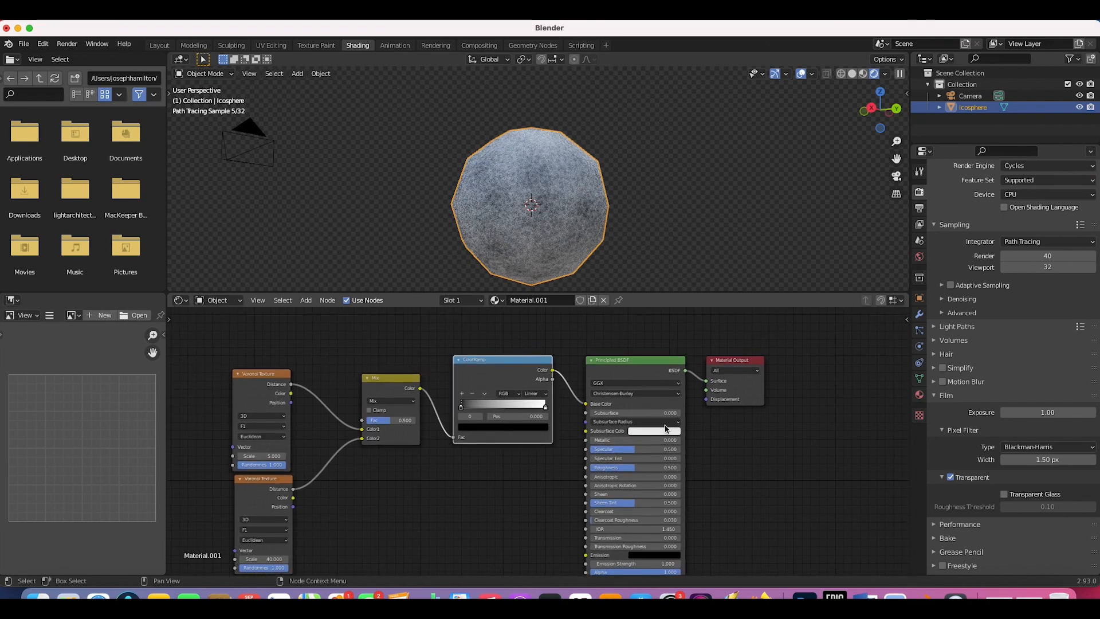
Step: Make the ColorRamp's black stop deep blue-purple and link the Mix colour to the BSDF Normal
left_click(461, 408)
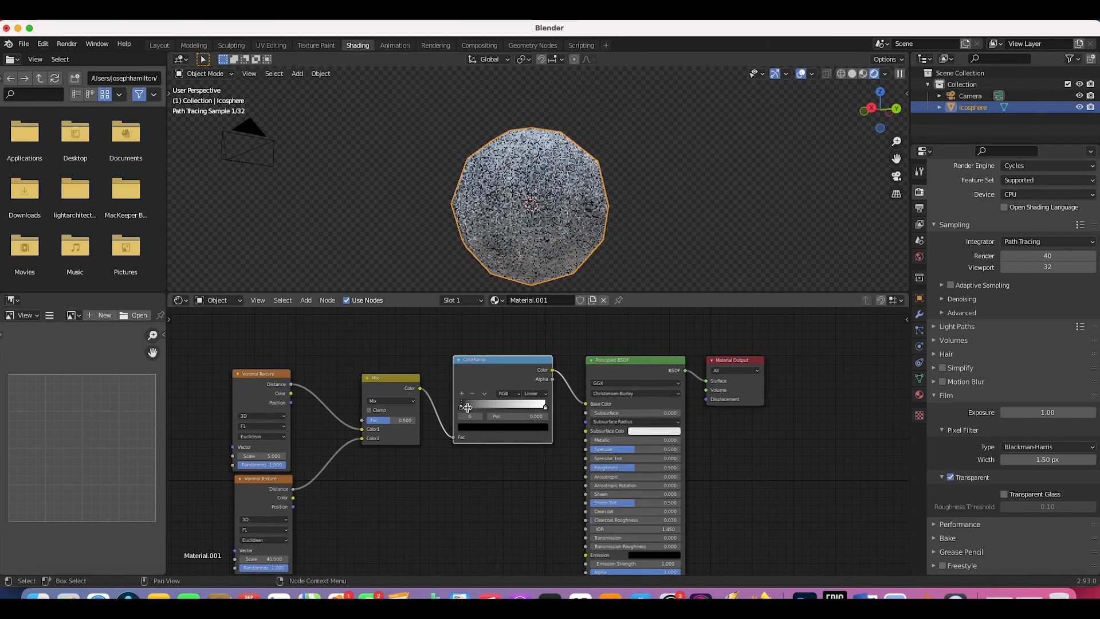
left_click(489, 433)
left_click_drag(492, 338, 502, 333)
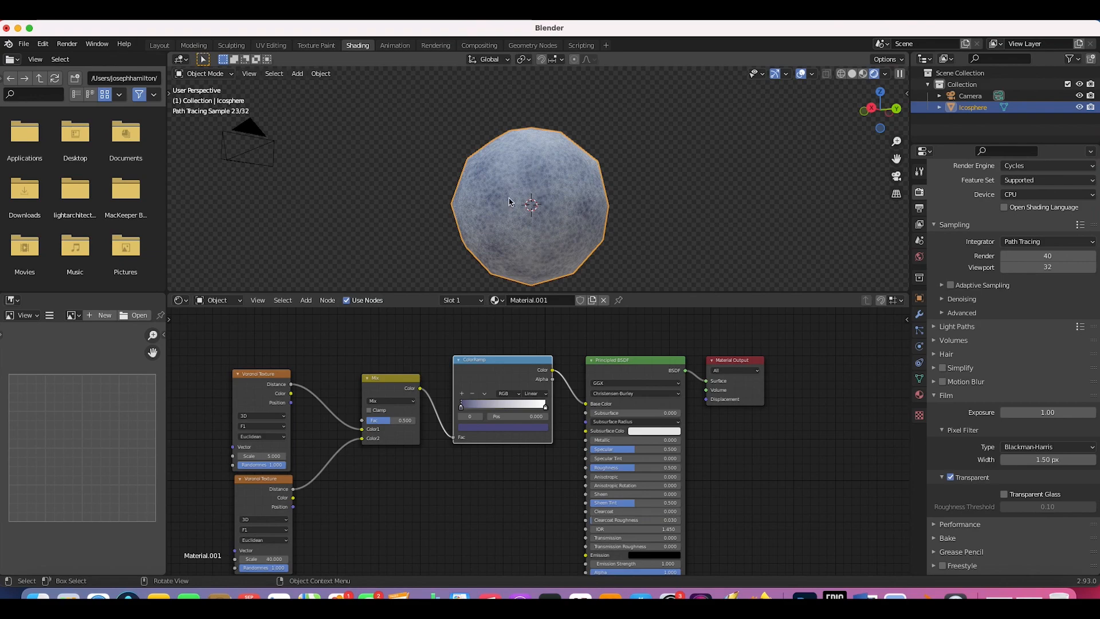
left_click(512, 428)
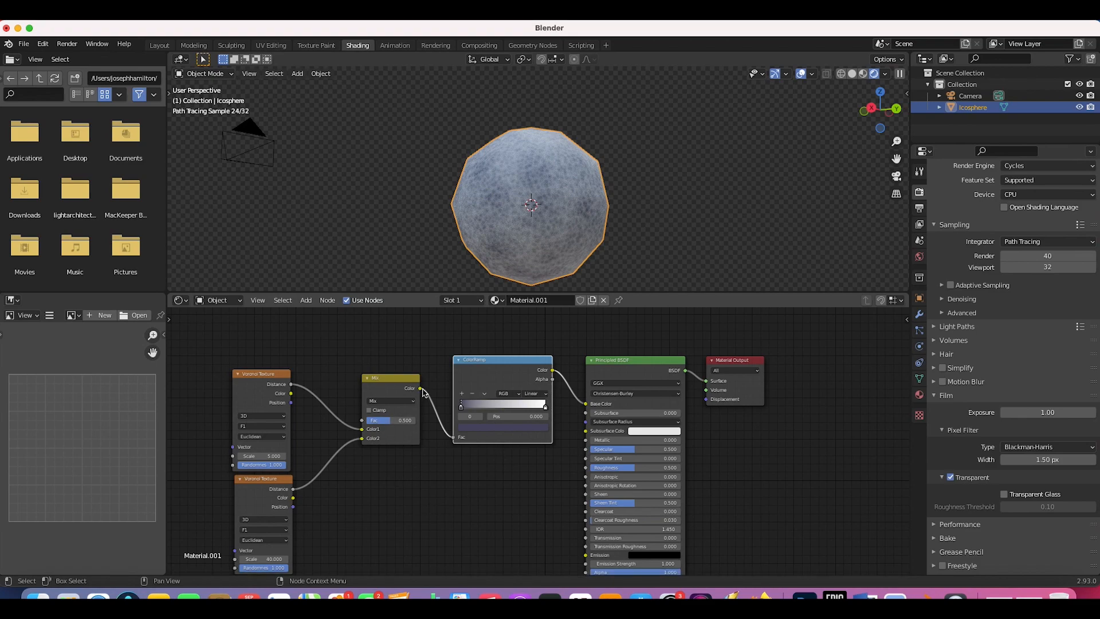
scroll(422, 392, "down", 3)
left_click_drag(426, 347, 592, 540)
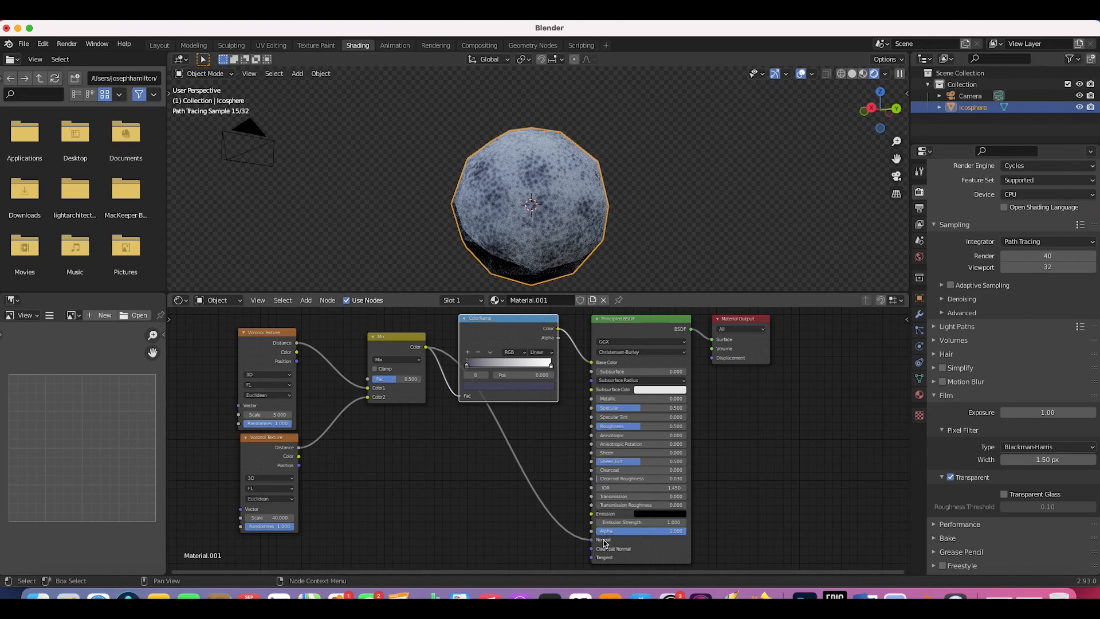
Step: Add a Bump node on the Normal link fed by the Mix colour, strength 0.200
key("shift+a")
mouse_move(469, 511)
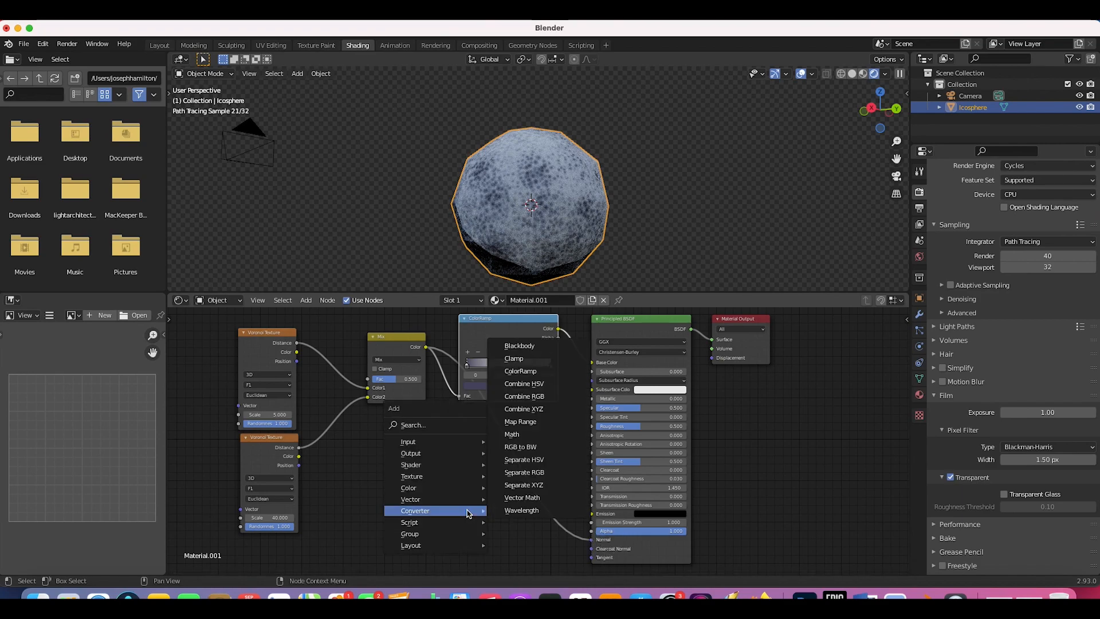
mouse_move(410, 499)
left_click(518, 397)
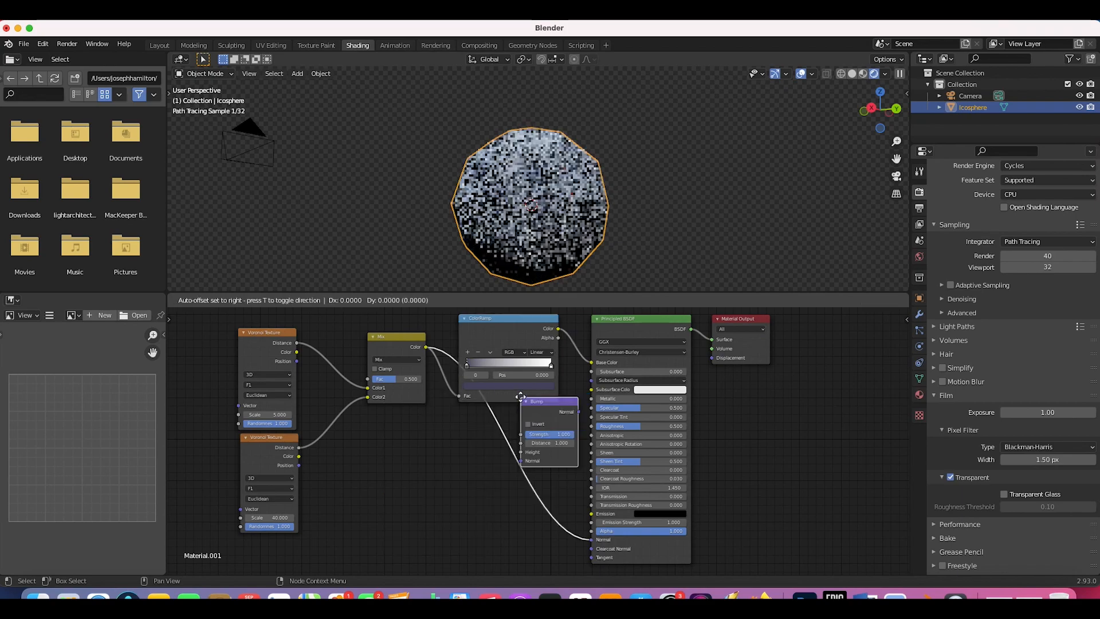
left_click(517, 462)
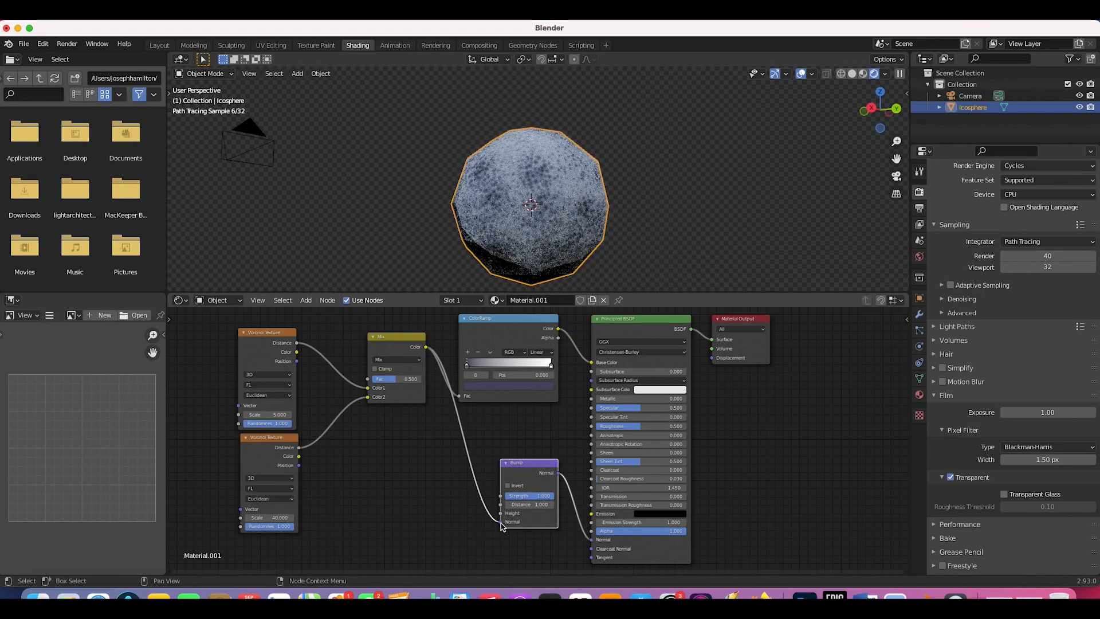
left_click_drag(500, 524, 501, 513)
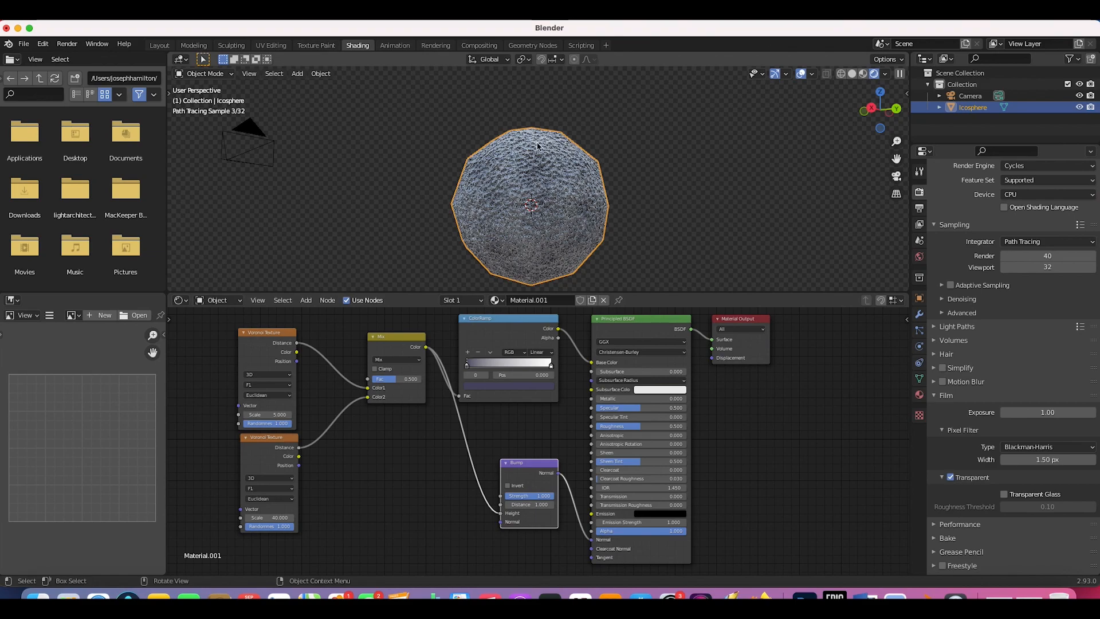
left_click(530, 496)
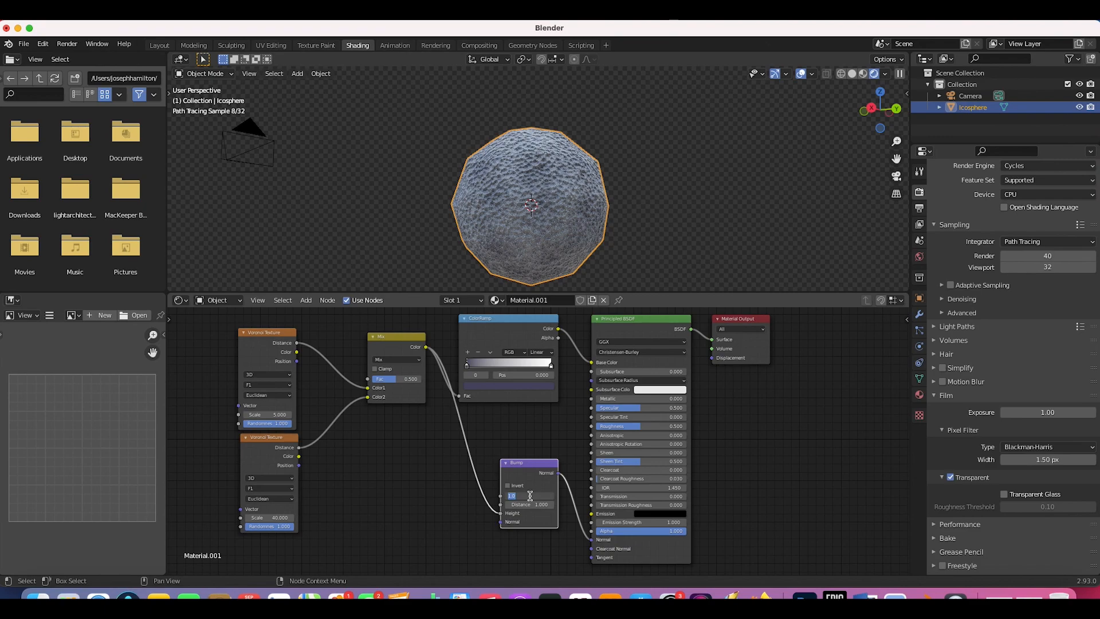
key("Return")
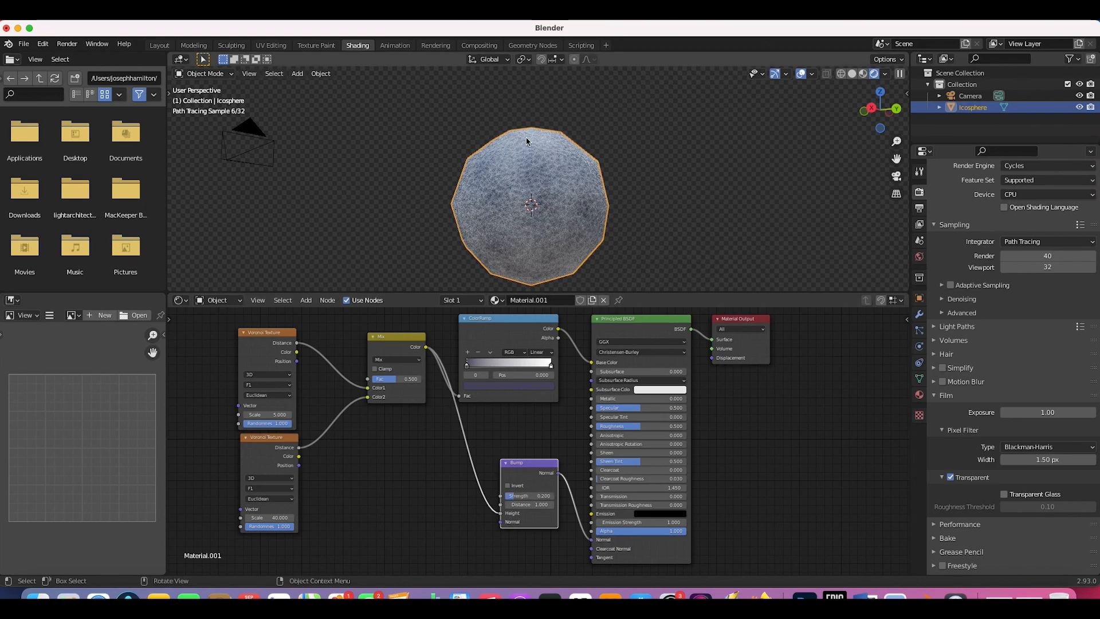
Step: Set the Principled BSDF Roughness to 0.1
left_click(600, 168)
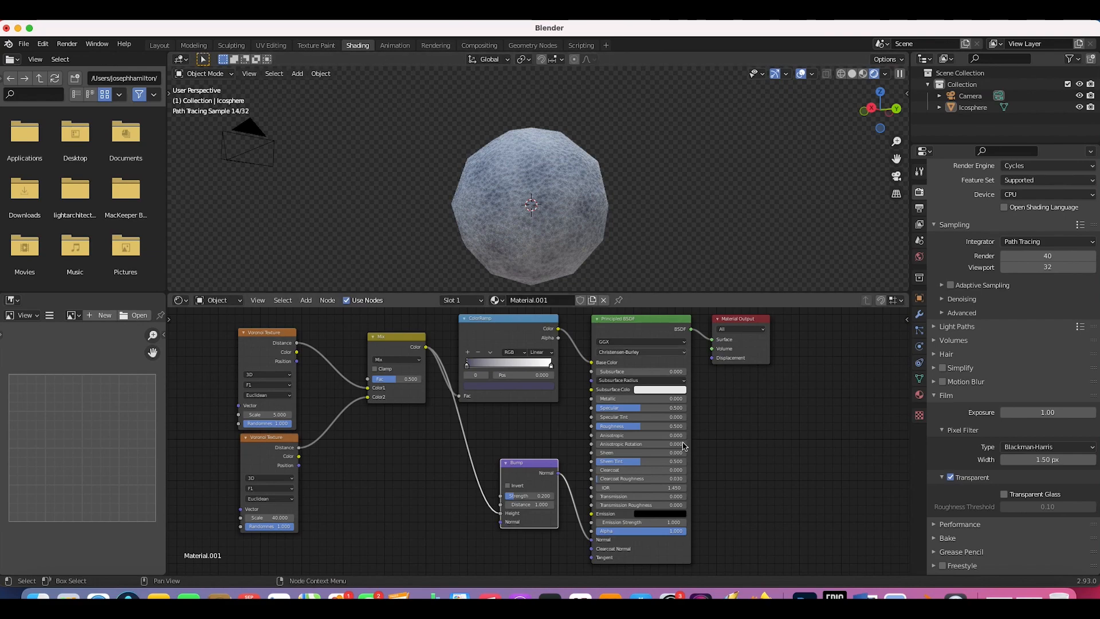
left_click_drag(651, 428, 618, 428)
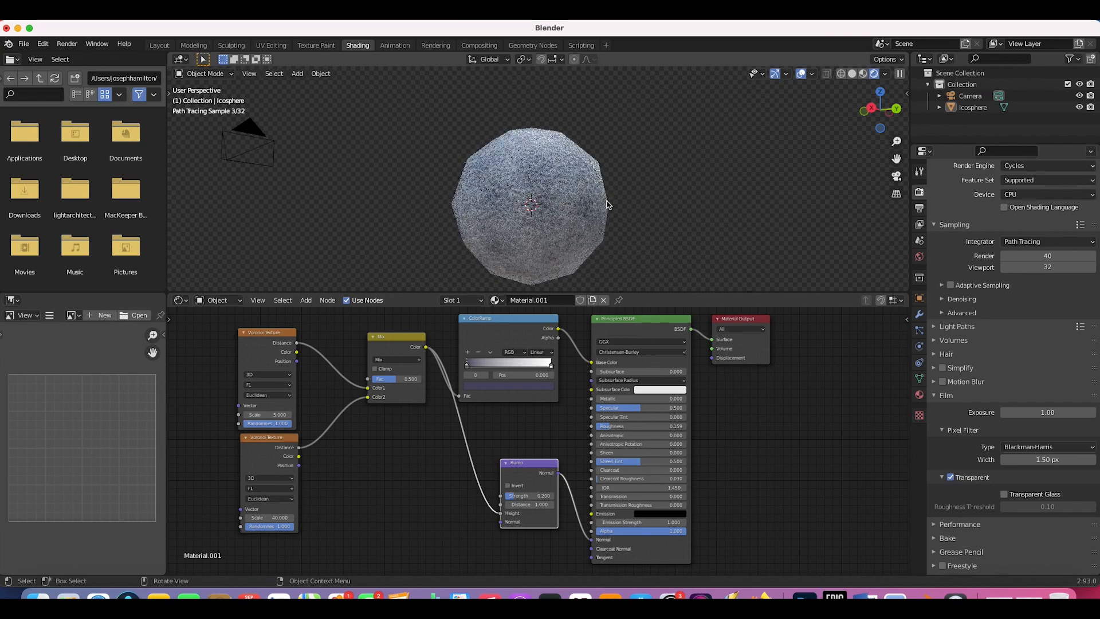
left_click(617, 427)
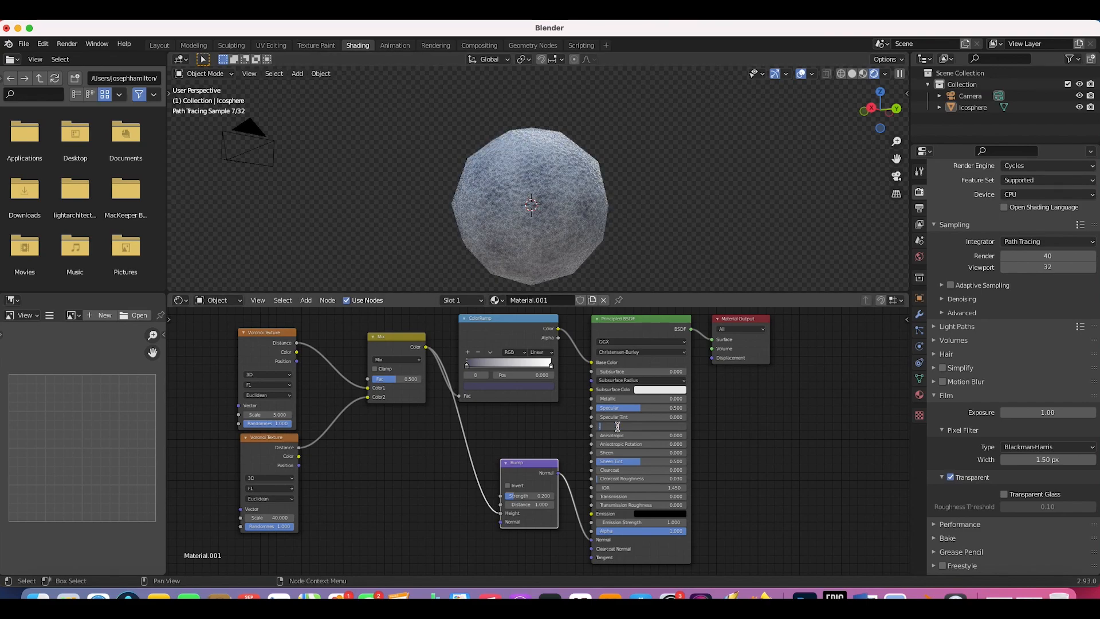
type("1")
key("Return")
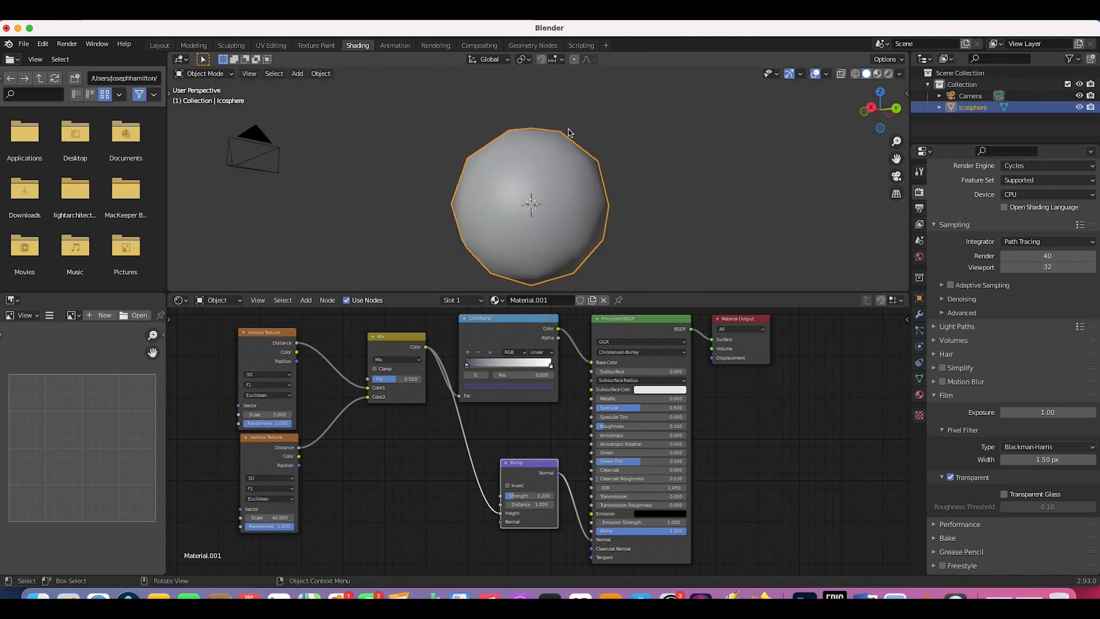
Step: Zoom out and return to the Layout workspace showing the camera view over the rugby footage
scroll(605, 186, "down", 2)
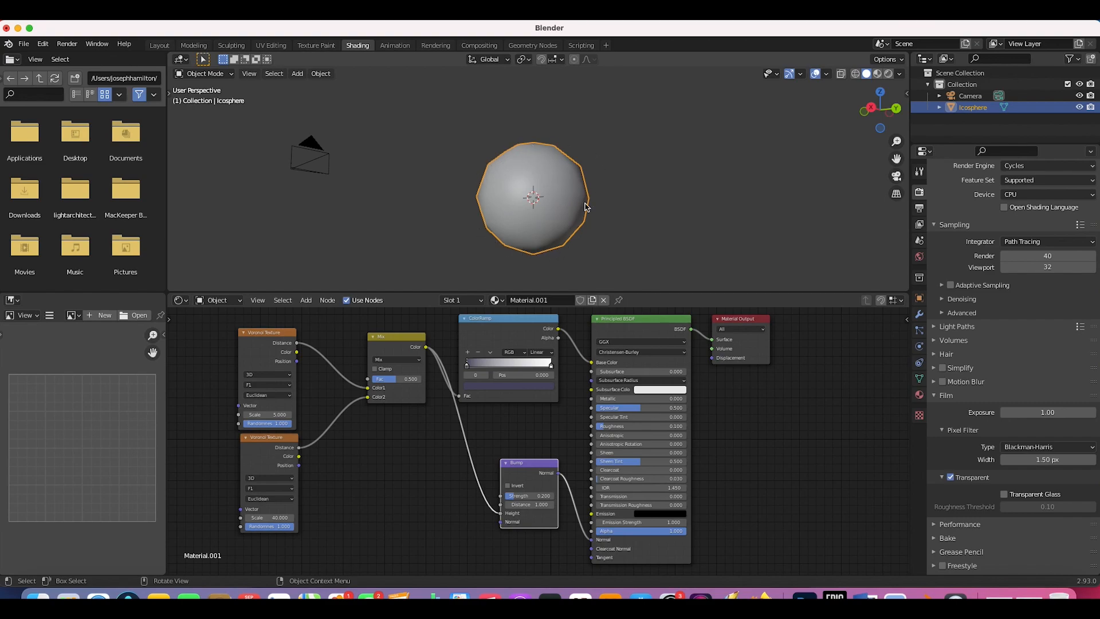
left_click(159, 45)
scroll(328, 286, "right", 3, "shift")
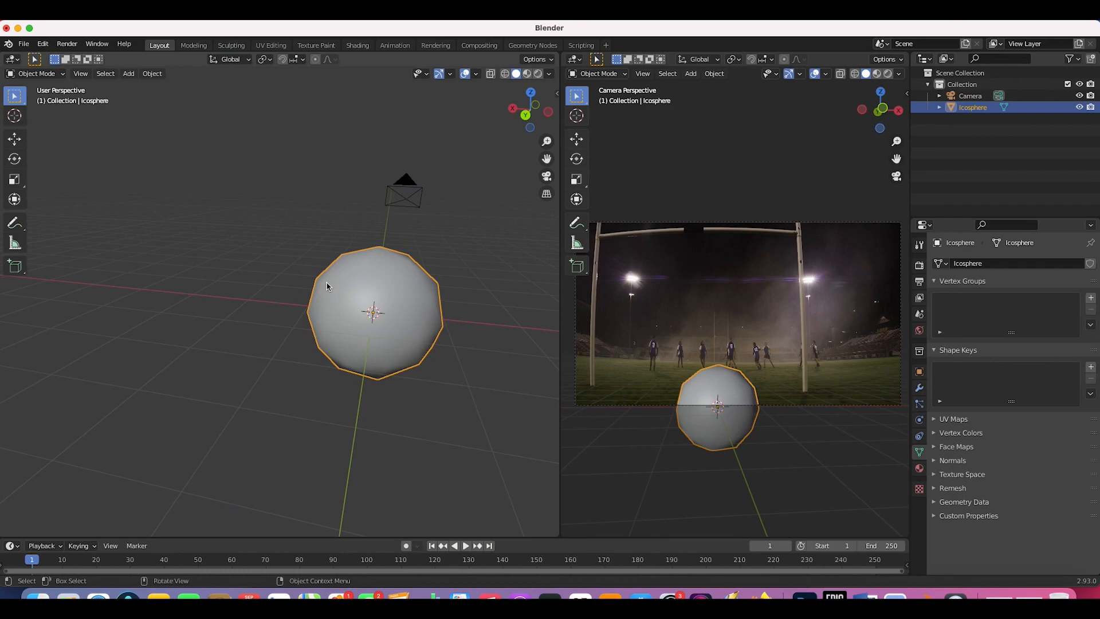
Step: Add a Displace modifier to the icosphere and set its texture type to Marble
left_click(920, 390)
left_click(975, 265)
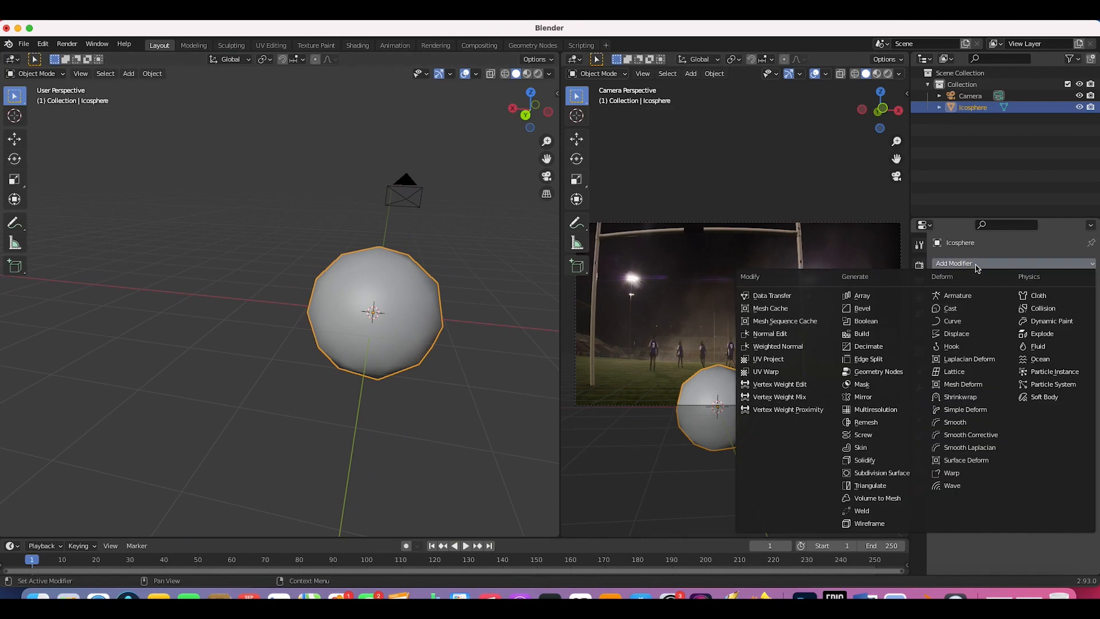
left_click(956, 333)
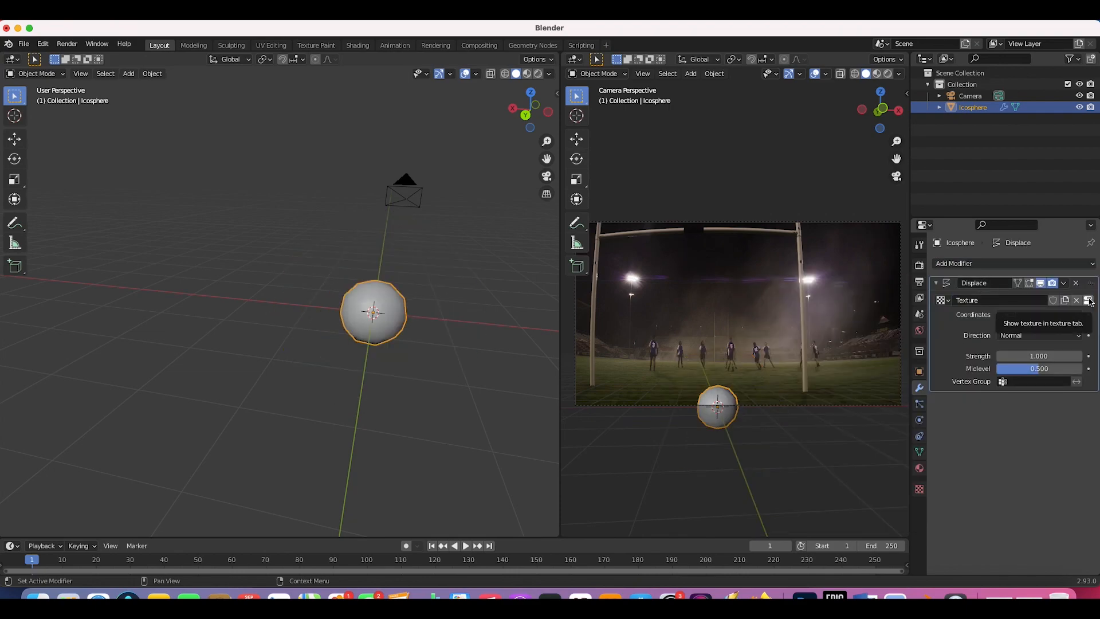
left_click(1090, 302)
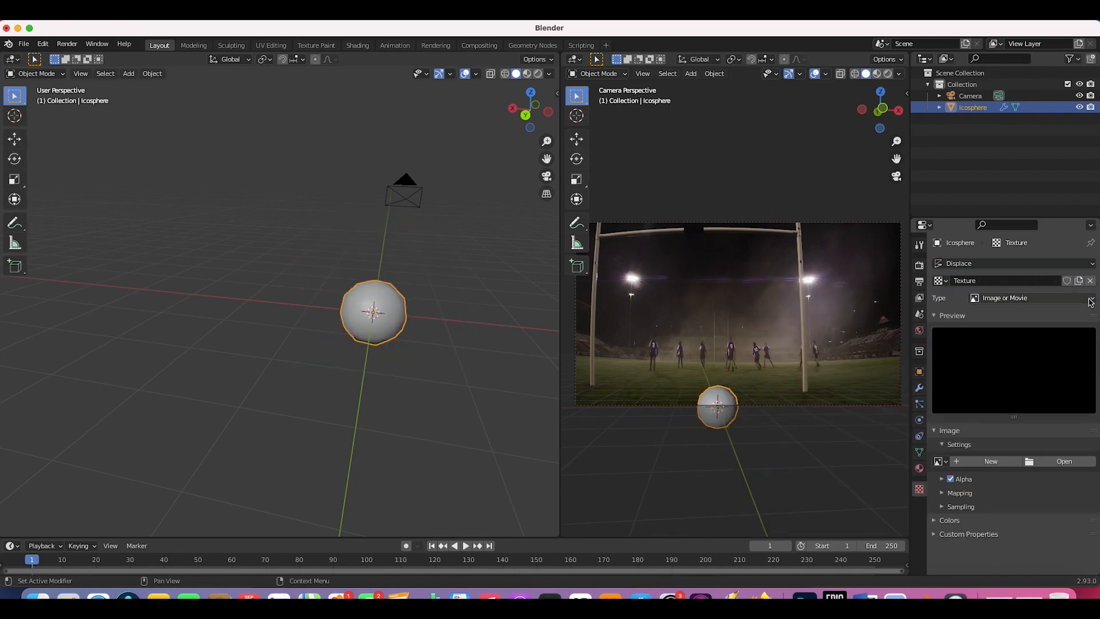
left_click(1000, 303)
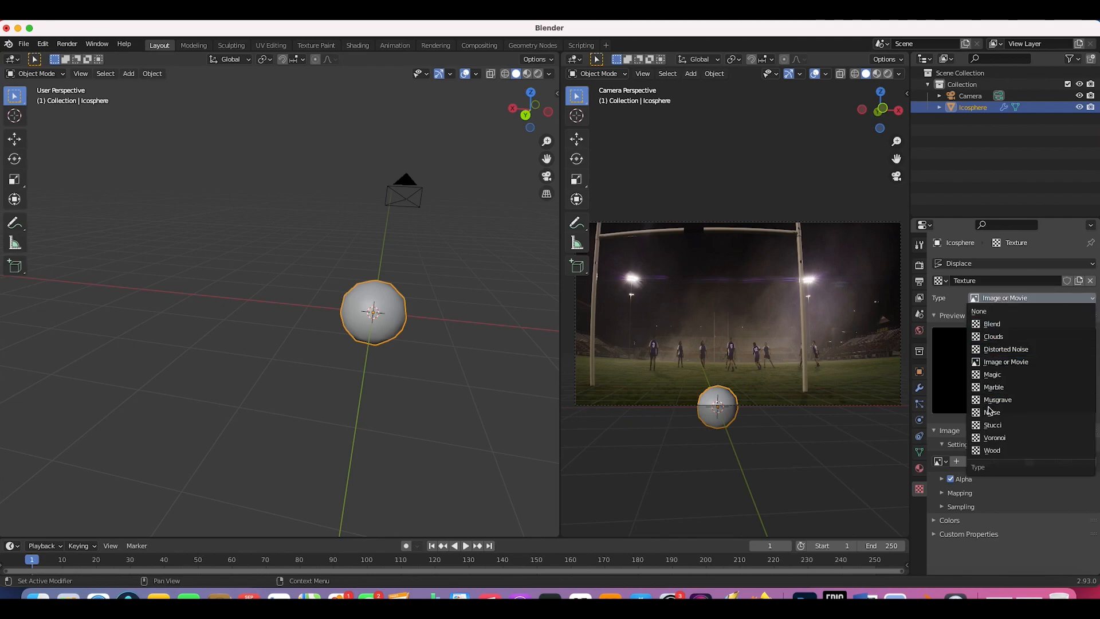
left_click(994, 386)
Step: Tune the Marble texture to Size 1.00 and Turbulence 1.20, orbiting to inspect the rock
middle_click_drag(310, 304, 351, 321)
left_click_drag(1040, 512, 1006, 512)
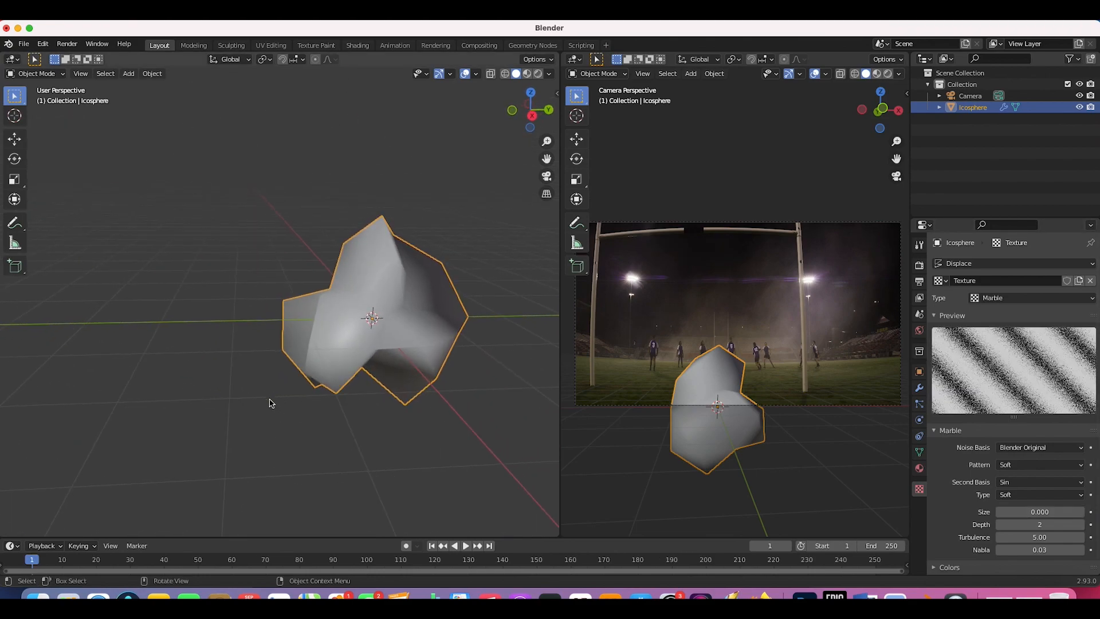
left_click_drag(1040, 537, 1036, 539)
middle_click_drag(349, 295, 351, 296)
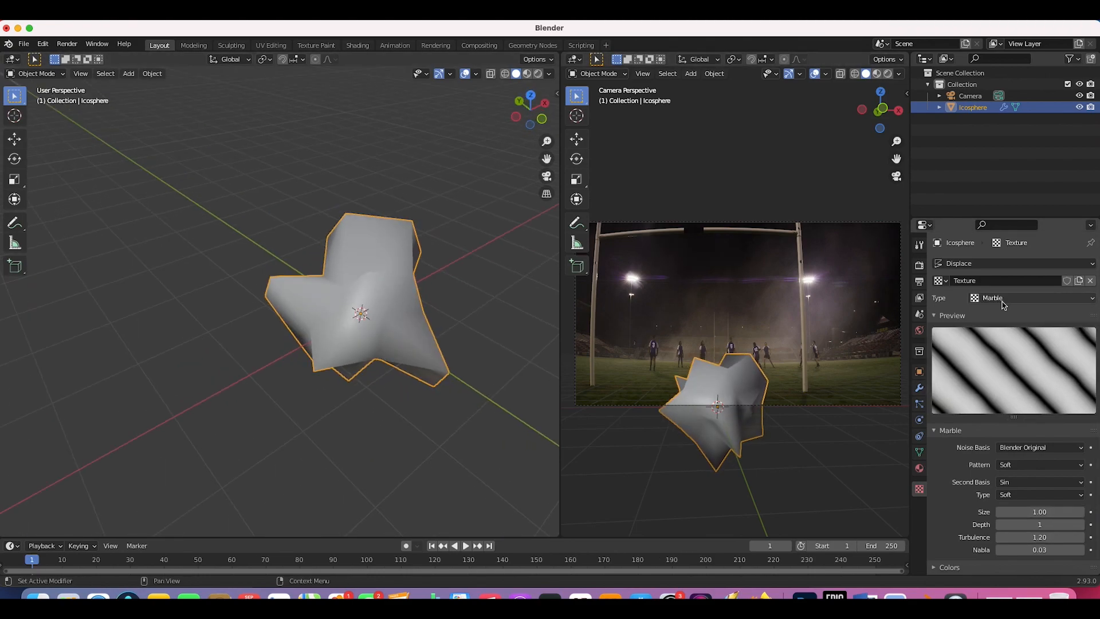
middle_click_drag(364, 338, 417, 250)
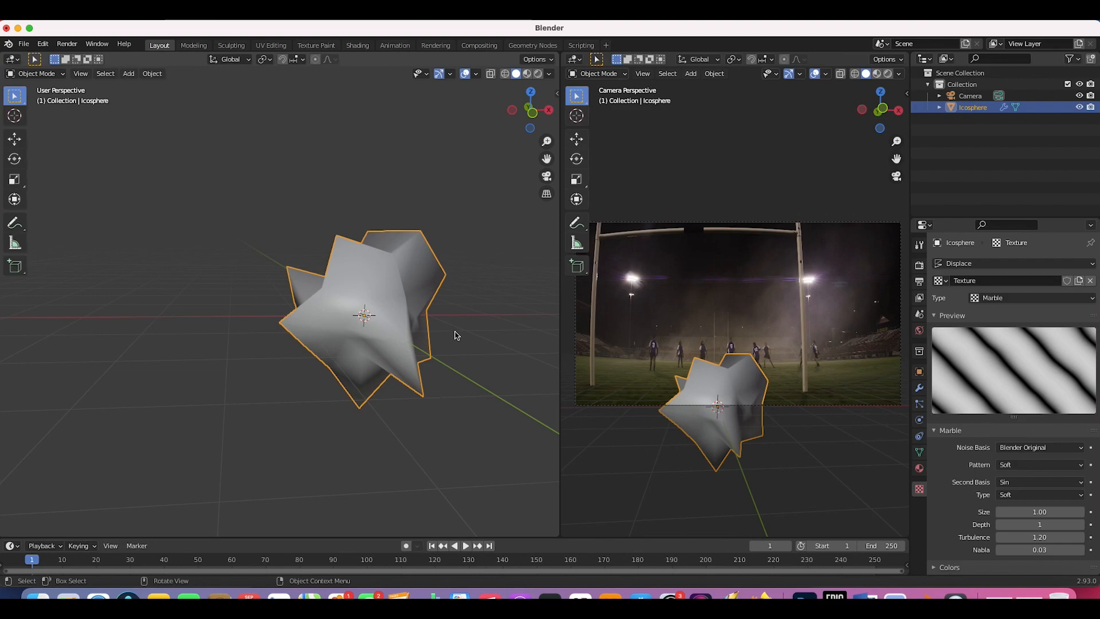
middle_click_drag(449, 346, 511, 287)
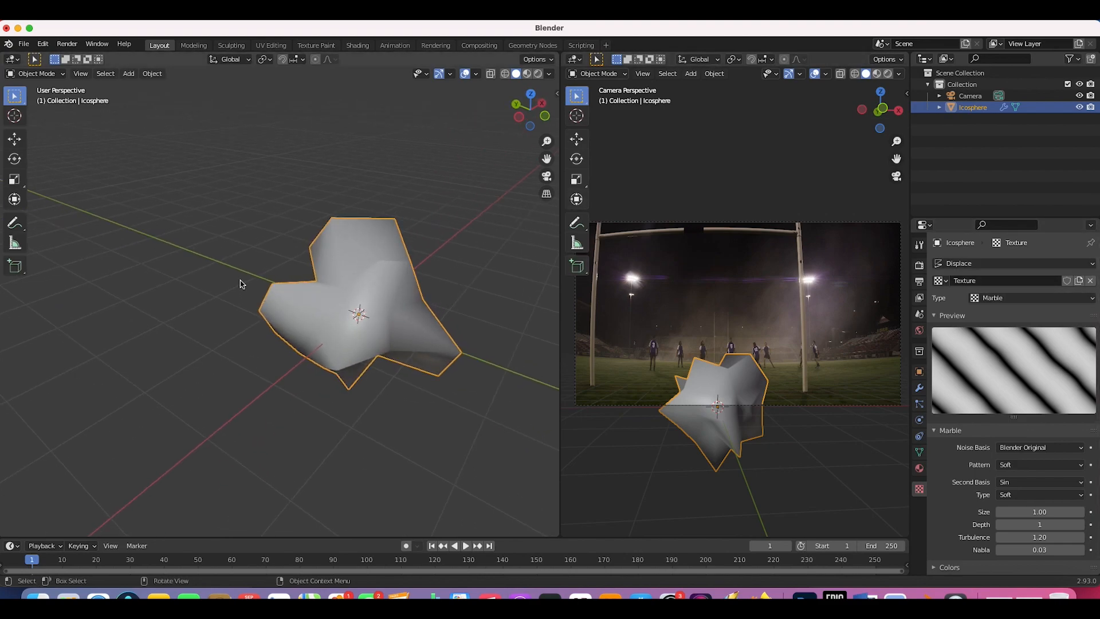
scroll(241, 284, "right", 10)
scroll(240, 284, "left", 10)
scroll(241, 284, "left", 10)
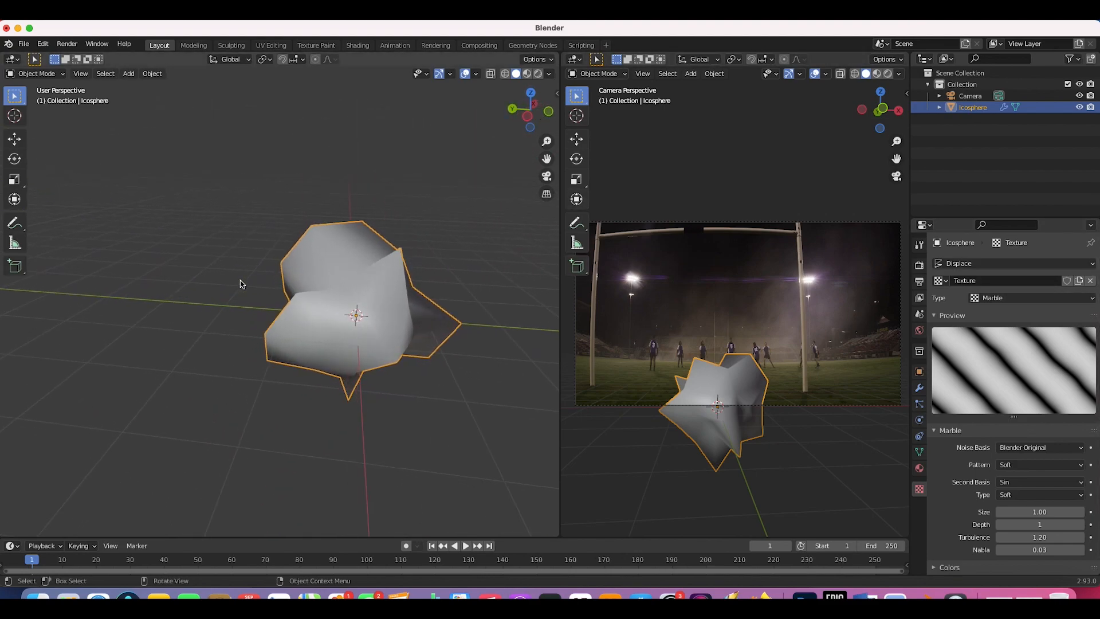
Step: Preview the rock in Rendered shading and deselect the icosphere
key("z")
left_click(344, 243)
left_click(452, 181)
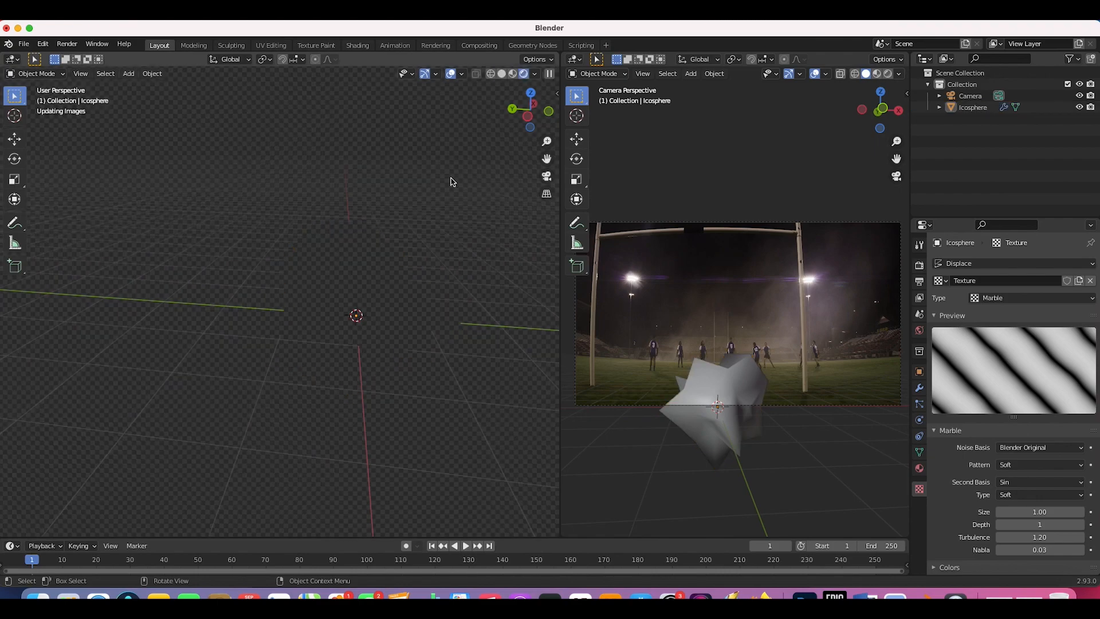
scroll(394, 404, "right", 10)
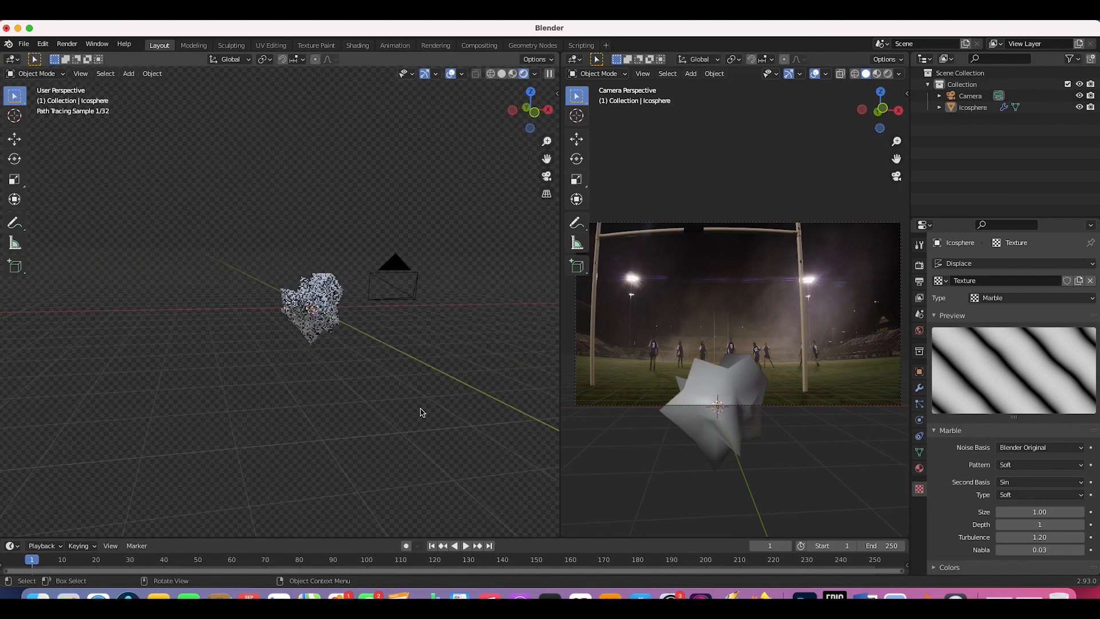
scroll(245, 339, "right", 10)
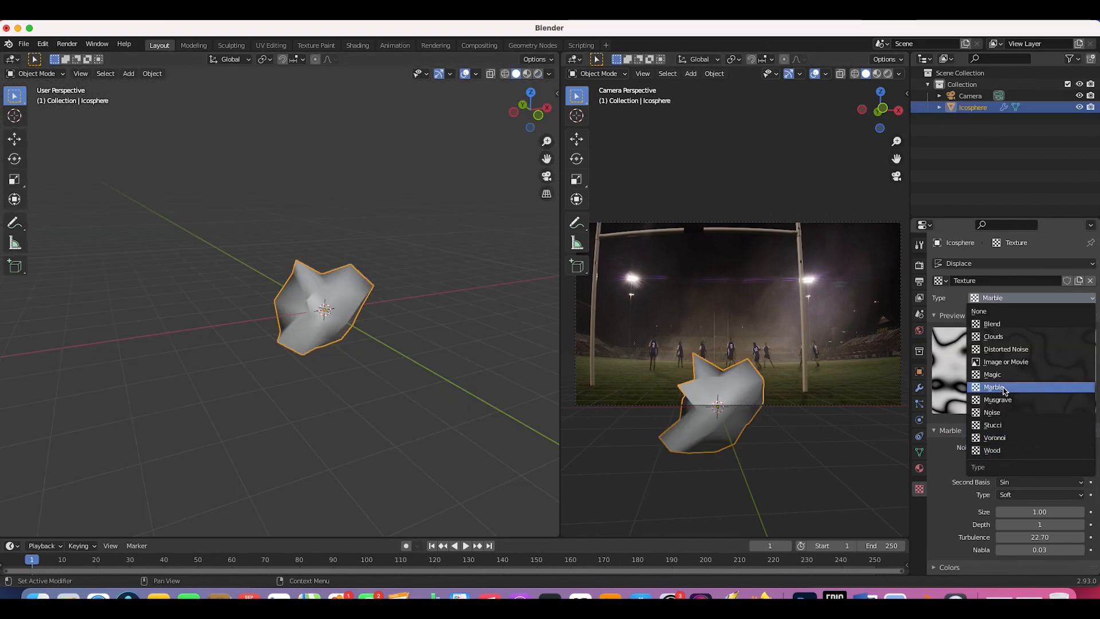
Step: Change the displacement texture to Magic, giving turbulence 22.70 and a lumpier rock
left_click(1000, 388)
scroll(321, 323, "left", 10)
scroll(321, 323, "right", 20)
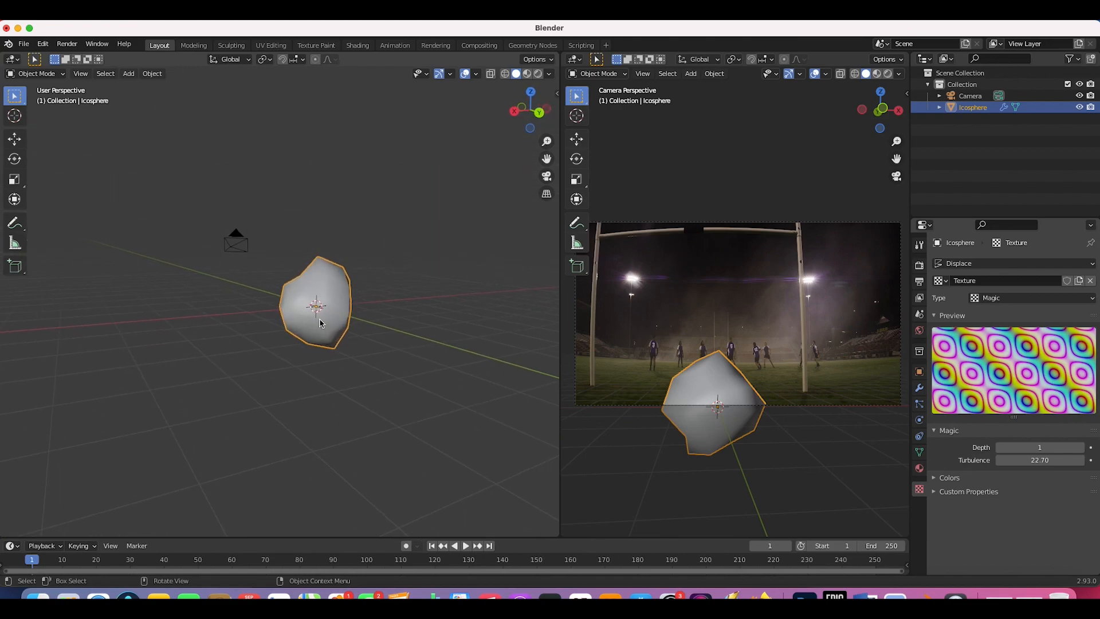
scroll(321, 323, "left", 10)
scroll(238, 393, "right", 20)
scroll(197, 317, "left", 20)
scroll(196, 317, "right", 20)
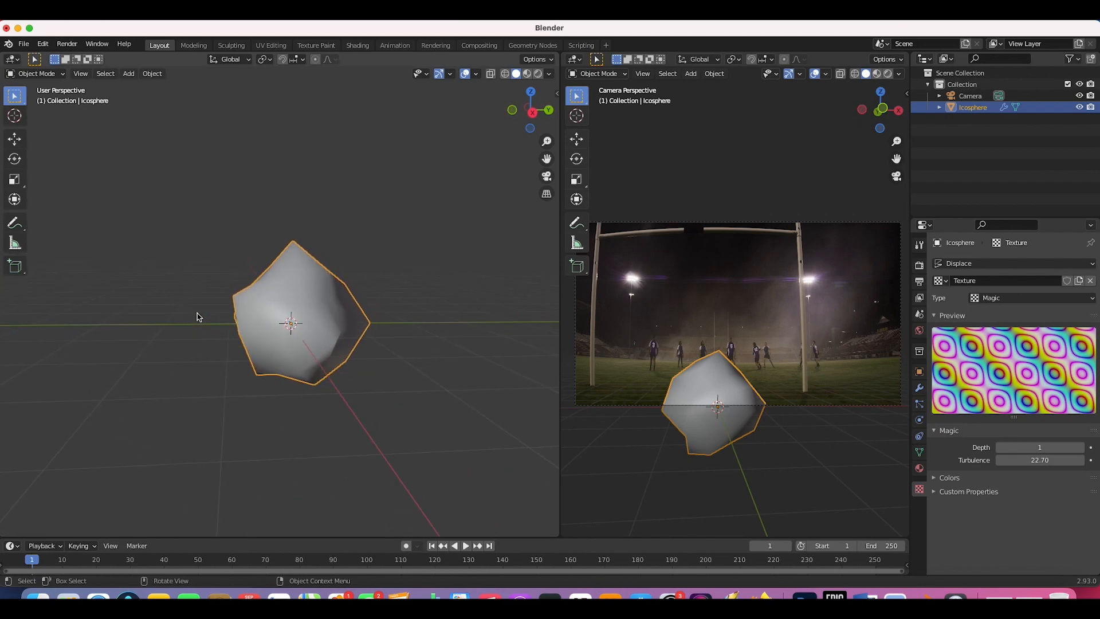
scroll(197, 317, "down", 3)
scroll(196, 317, "left", 10, "shift")
scroll(197, 317, "right", 10)
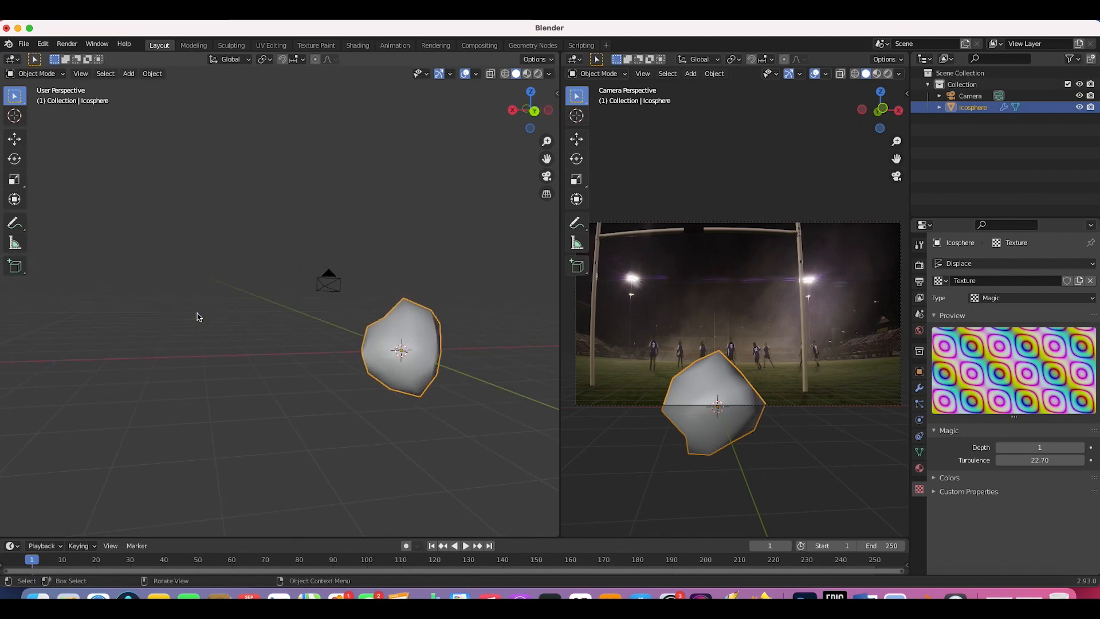
scroll(197, 316, "left", 10)
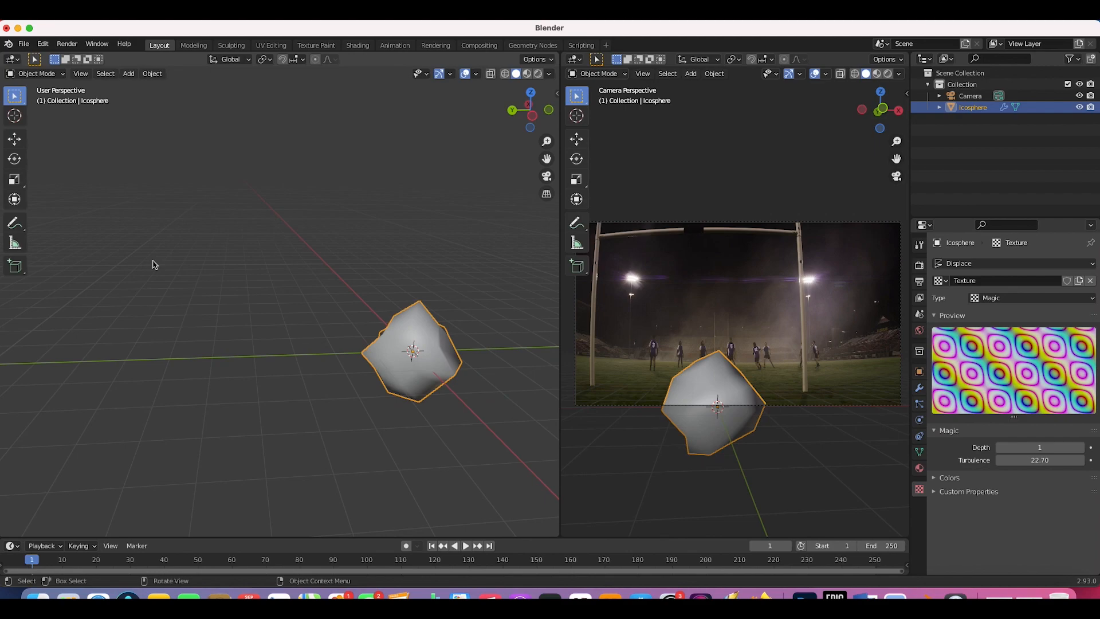
Step: Duplicate the rock to the left with its own texture, raising turbulence to 34.80
scroll(312, 325, "left", 3)
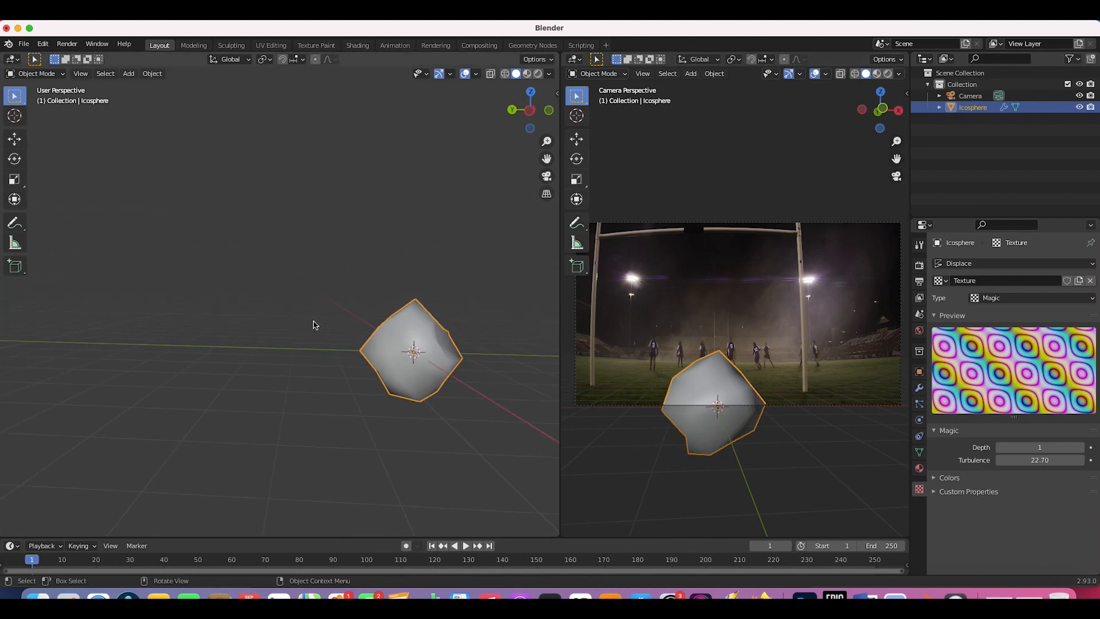
key("shift+d")
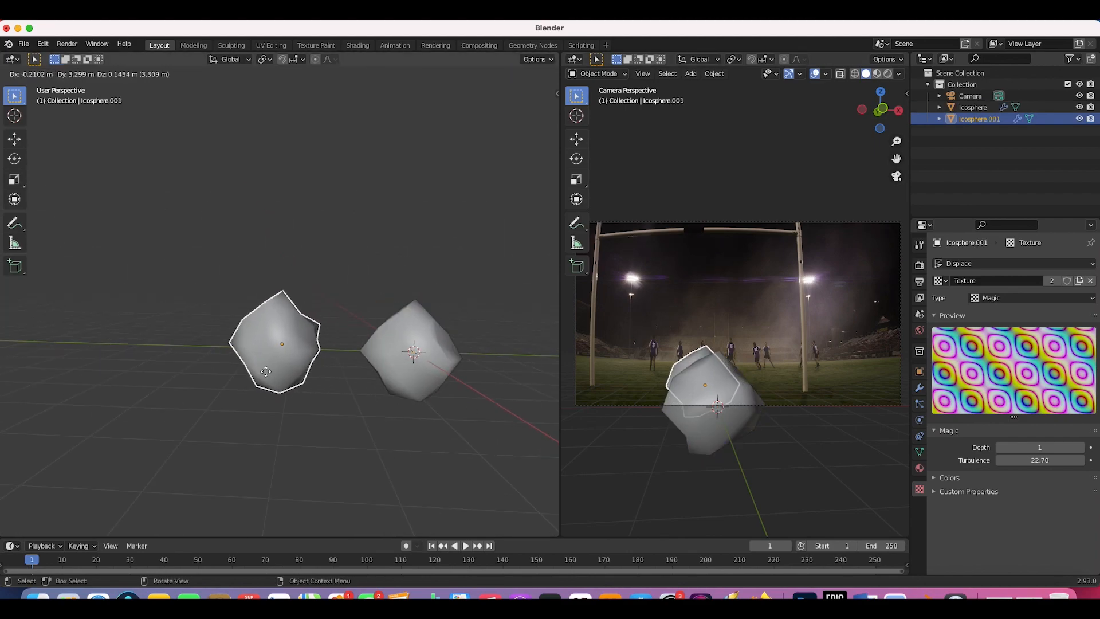
left_click(248, 373)
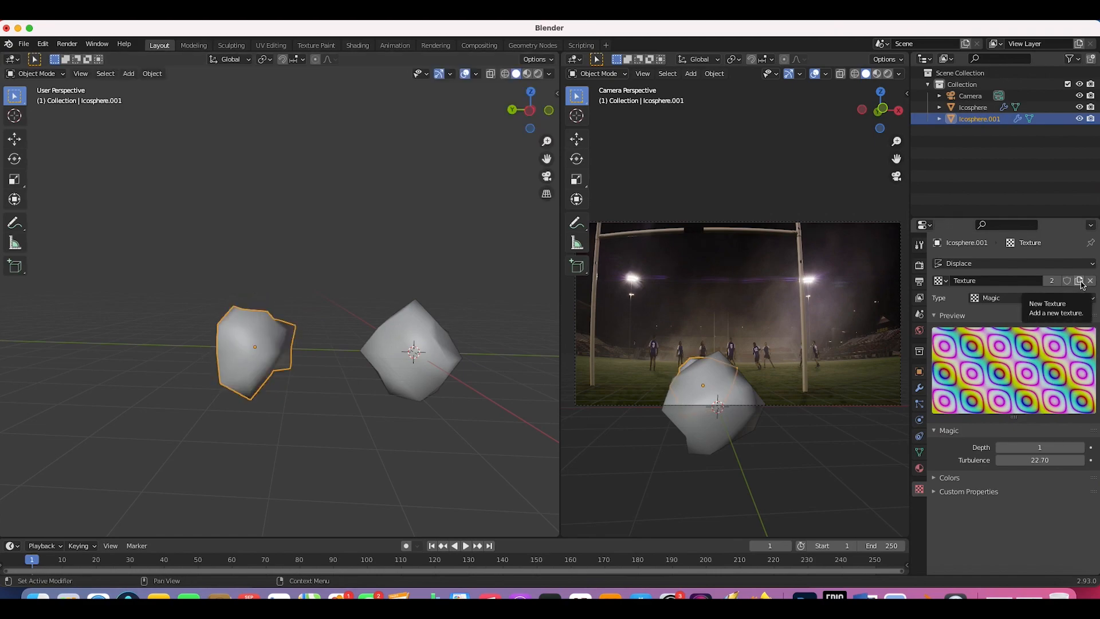
left_click(1081, 283)
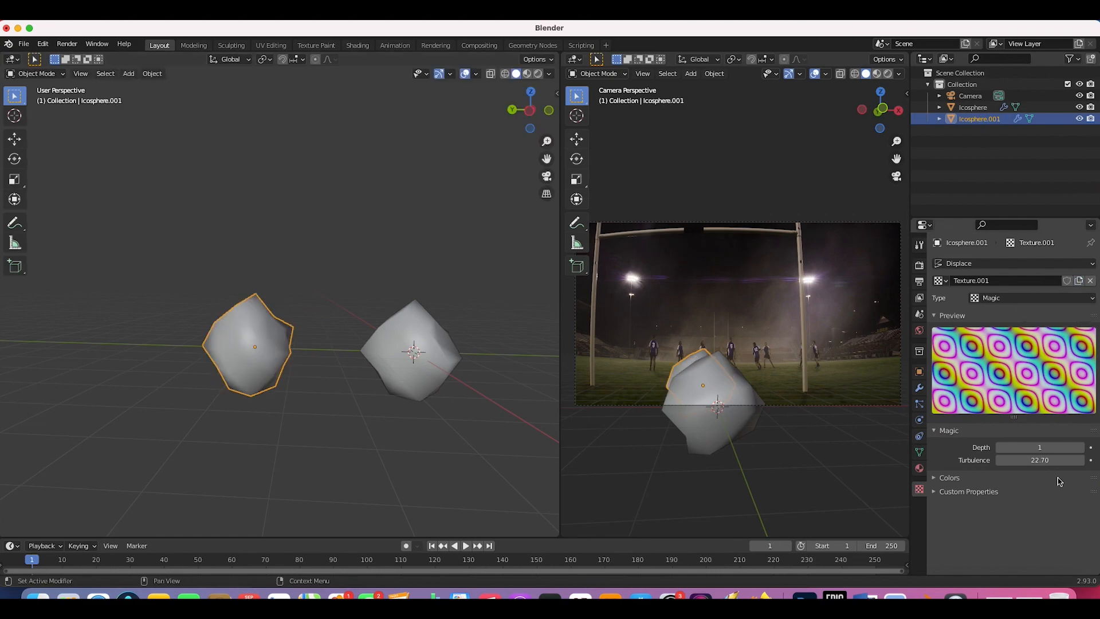
left_click_drag(1024, 461, 1092, 460)
middle_click_drag(312, 380, 314, 381)
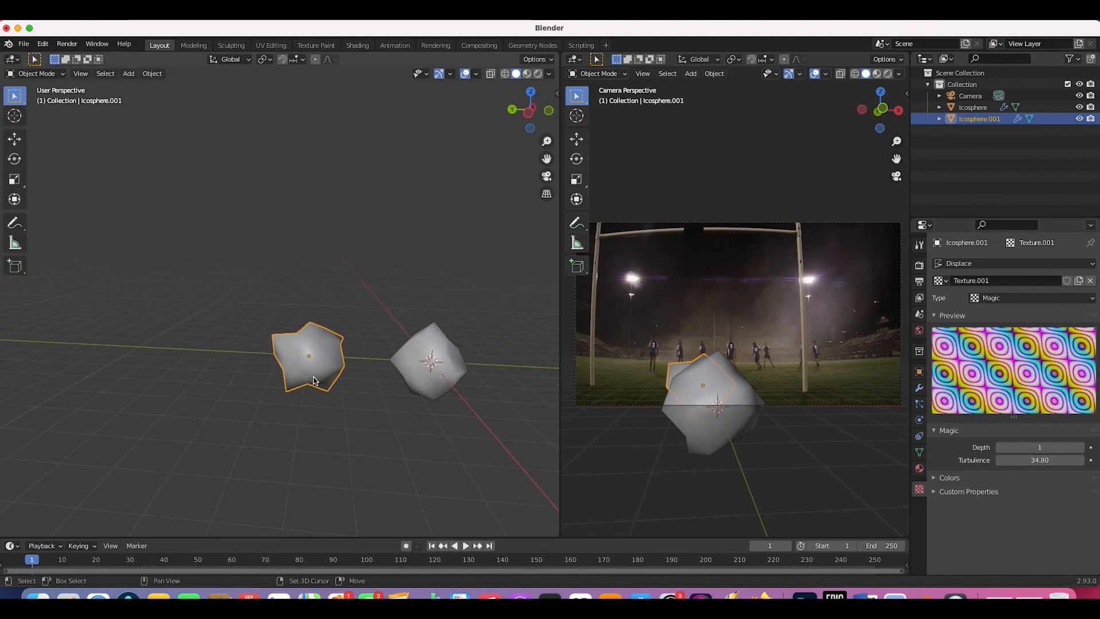
Step: Duplicate a third rock further left with its own texture and turbulence around 12.50
key("shift+d")
left_click(208, 377)
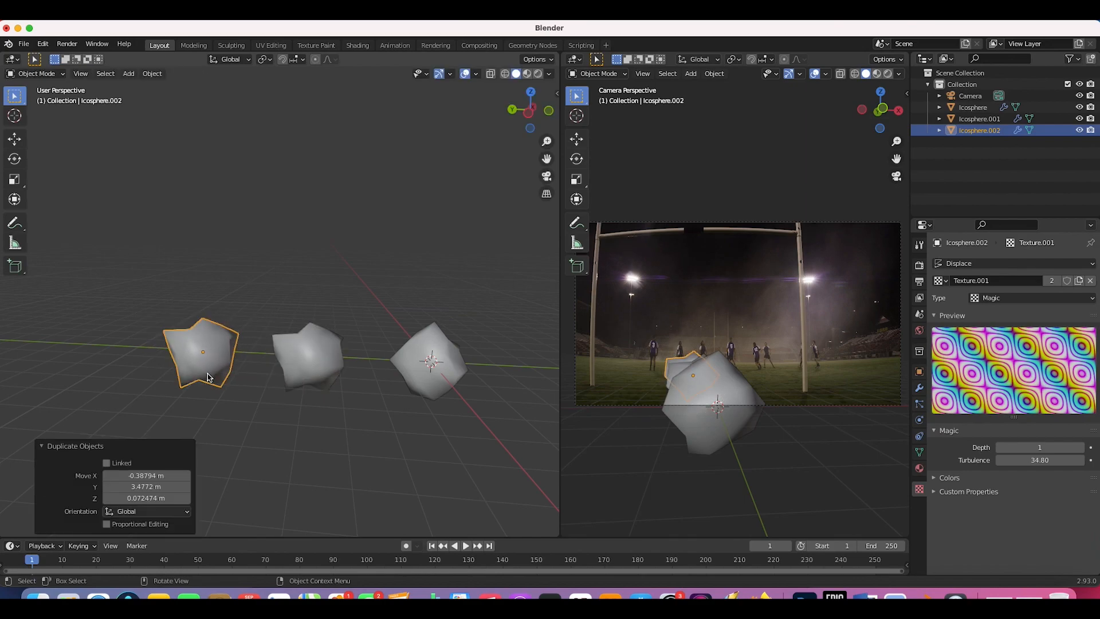
left_click(1079, 281)
double_click(1040, 460)
type("6.1")
key("Return")
left_click_drag(1040, 460, 1073, 460)
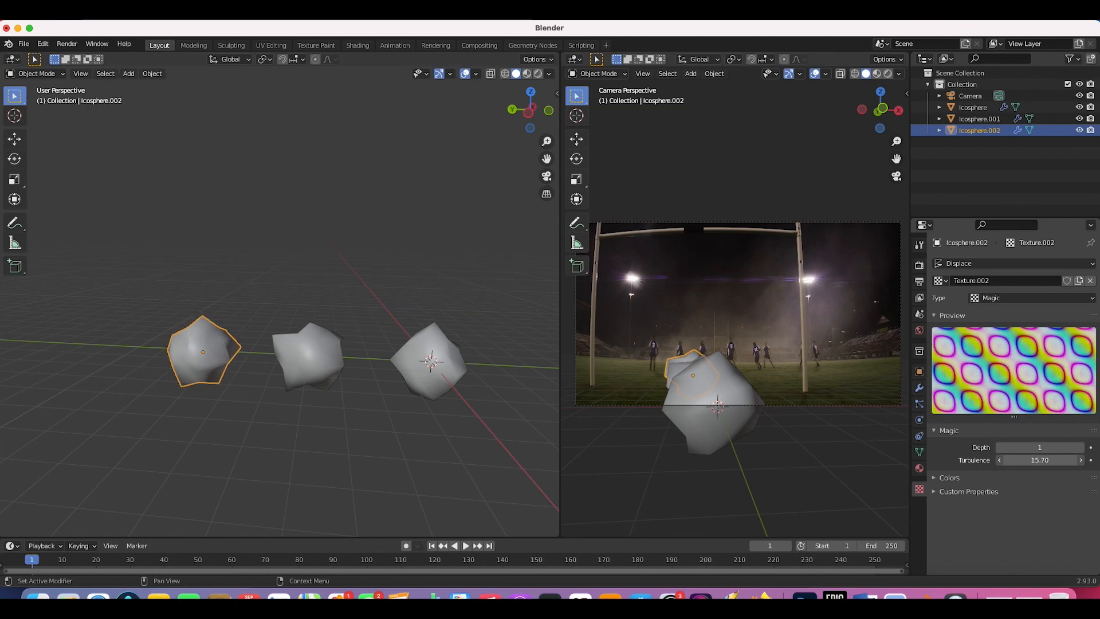
Step: Scale the third icosphere smaller and resize Icosphere.001 to 0.804
middle_click_drag(431, 381, 390, 368)
key("s")
left_click(297, 327)
middle_click_drag(289, 328, 307, 327)
left_click(240, 329)
key("s")
left_click(354, 254)
middle_click_drag(353, 254, 332, 266)
key("s")
left_click(332, 267)
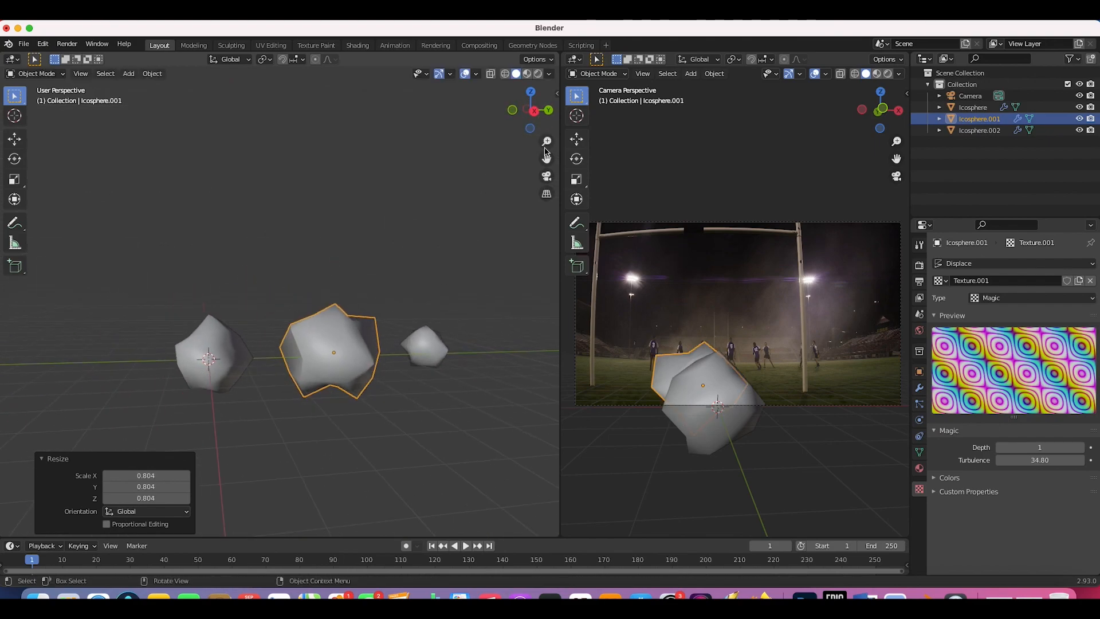
Step: Rename the three icospheres to snow 1, snow 2 and snow 3 in the Outliner
left_click(971, 110)
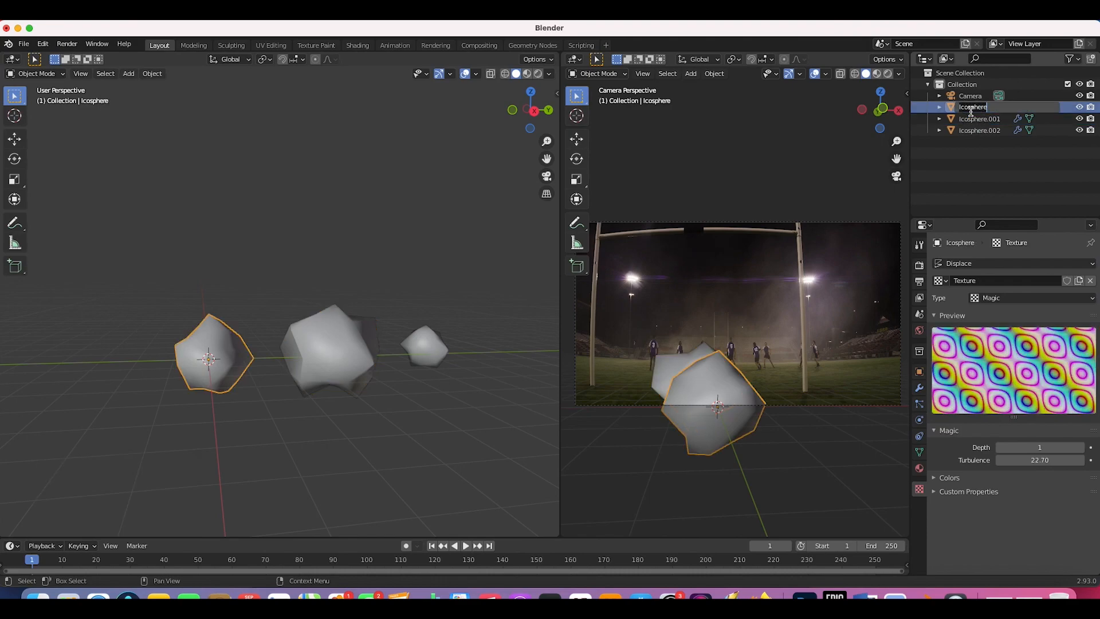
type("snow 1")
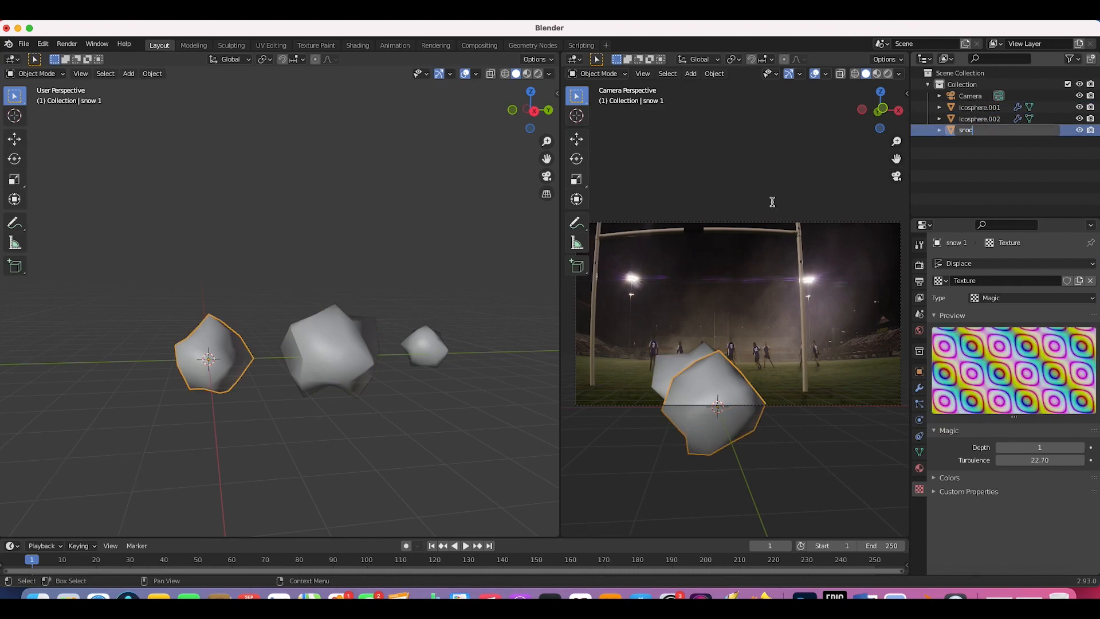
double_click(974, 119)
type("snow 2")
key("Return")
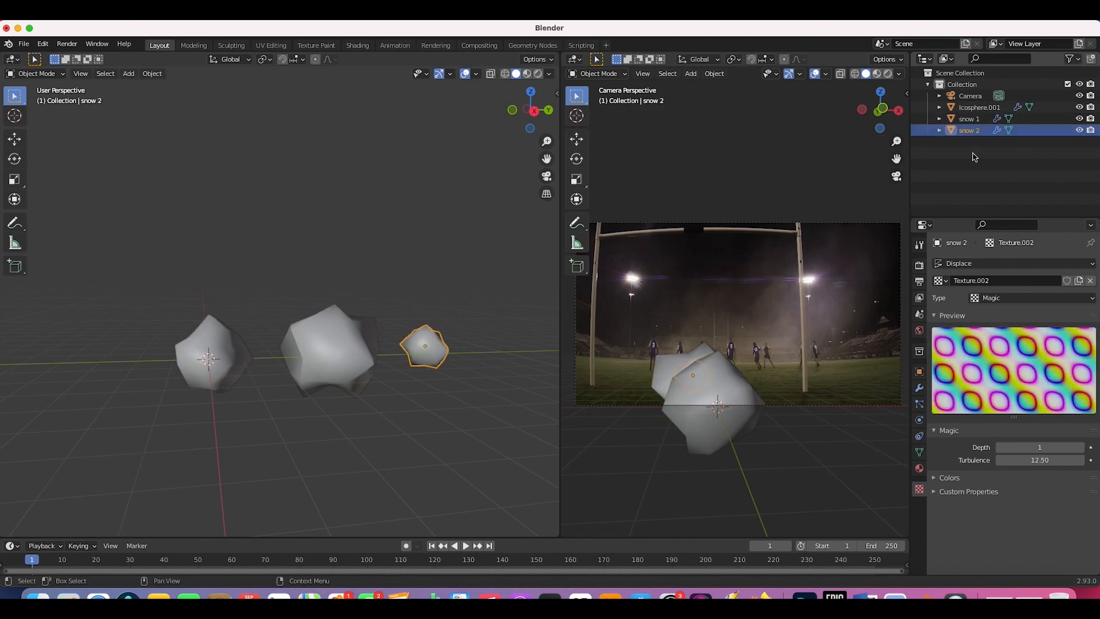
double_click(983, 108)
type("snow 3")
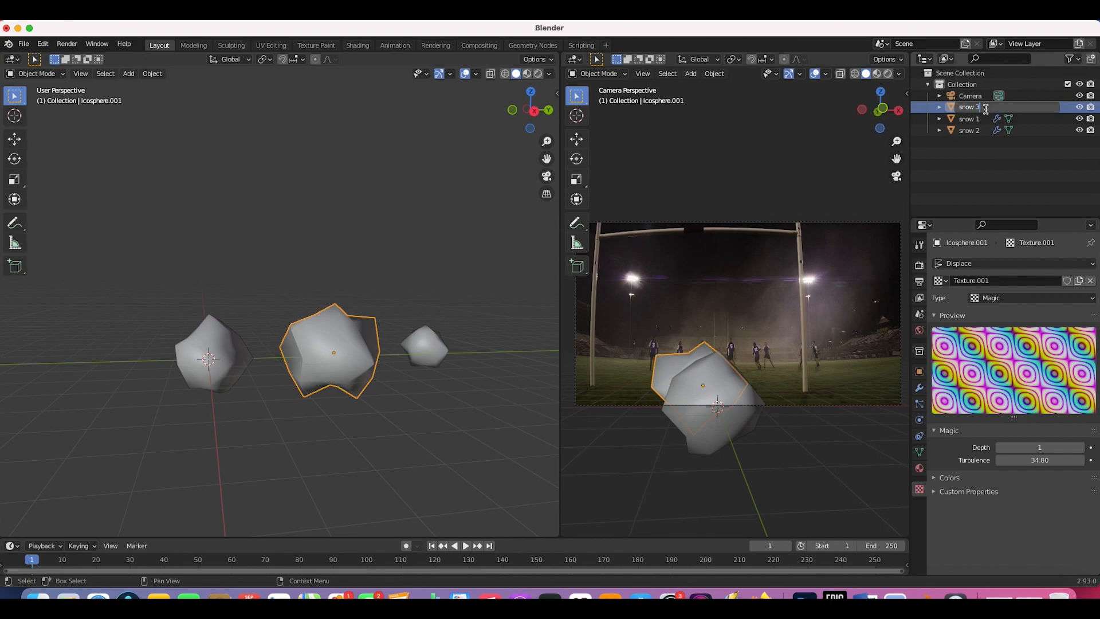
key("Return")
Step: Move the three snow objects into a new collection named 'snow particles'
left_click(969, 108)
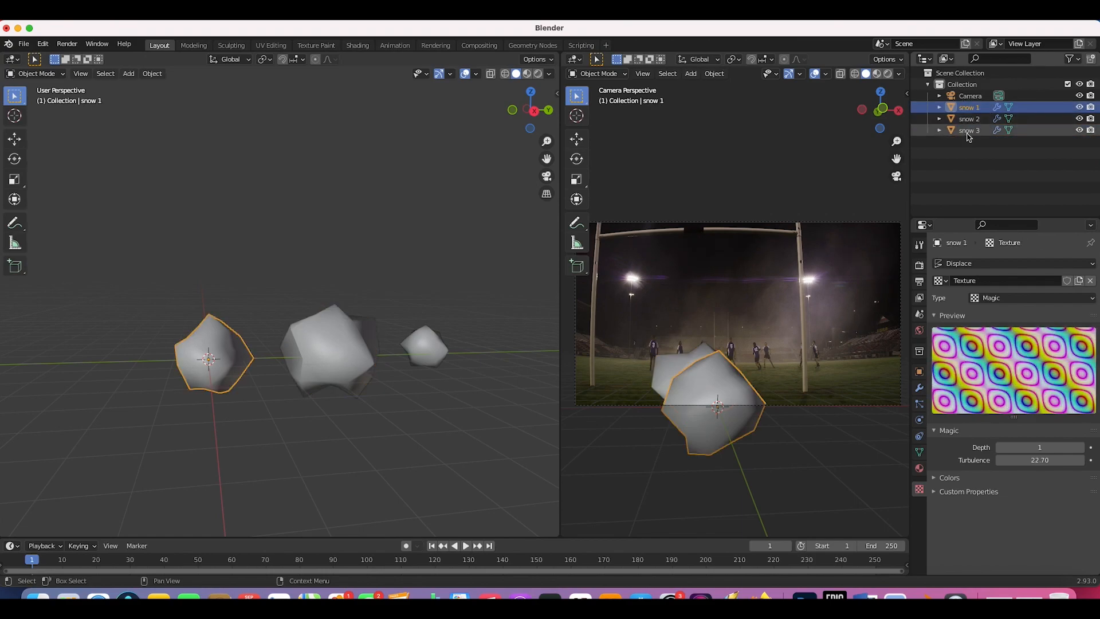
left_click(967, 133, "shift")
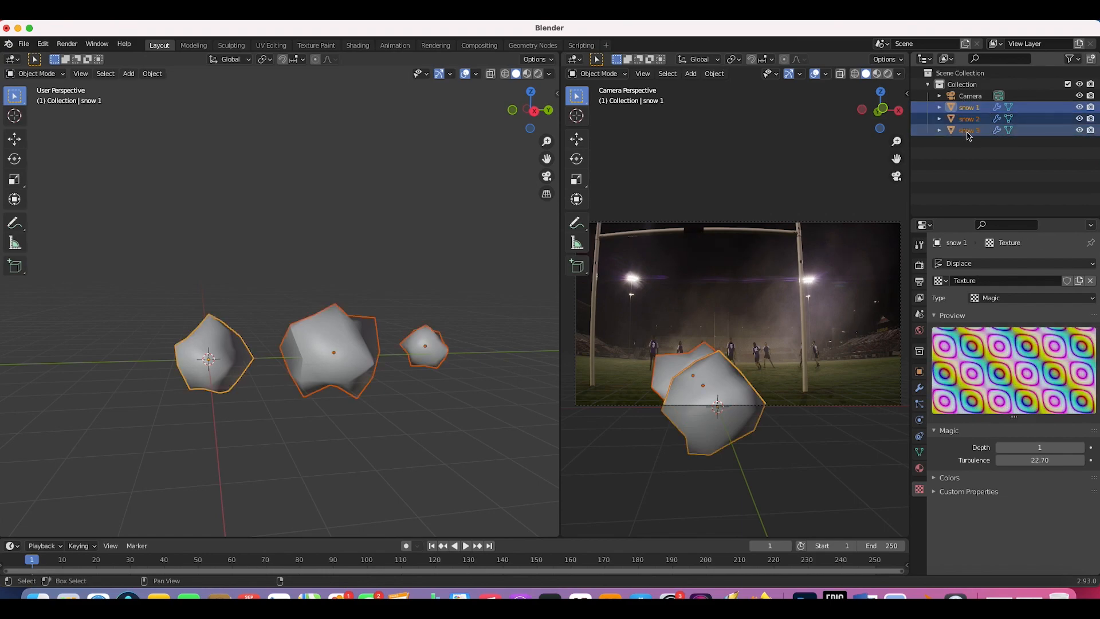
key("m")
left_click(309, 182)
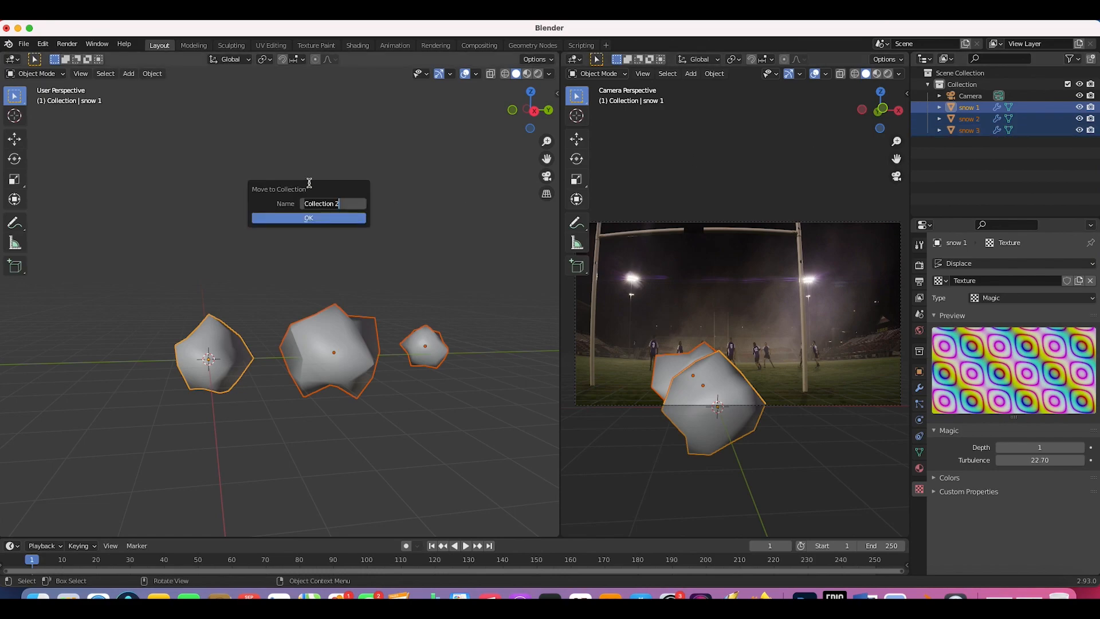
type("snow particles")
key("Return")
left_click(306, 220)
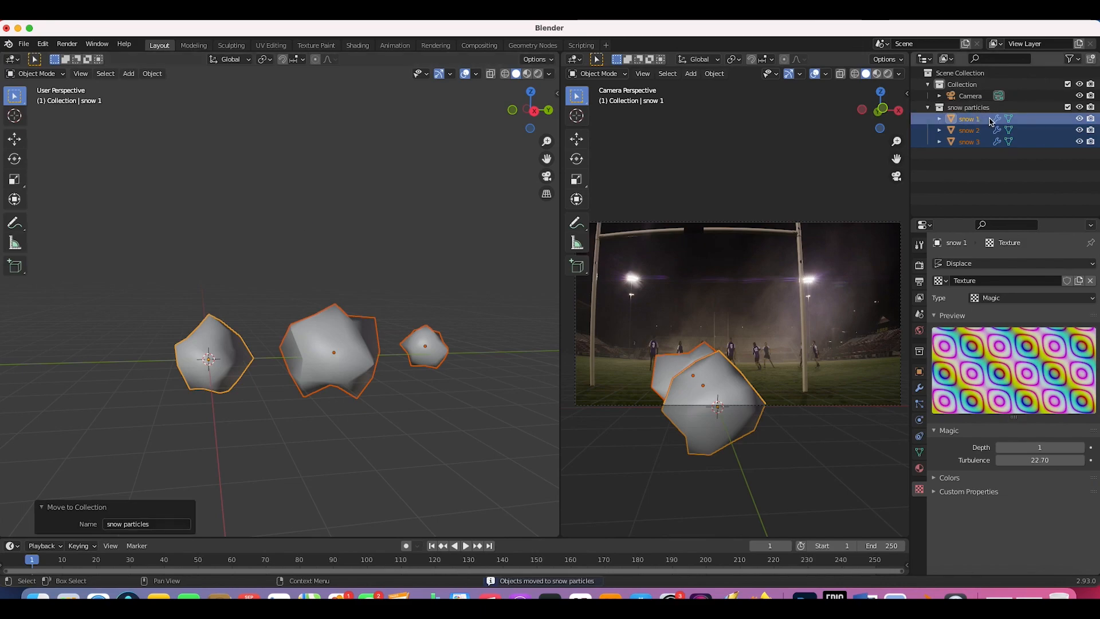
Step: Lower all three snow objects 19.045 m along Z, out of the camera view
middle_click_drag(410, 361, 338, 396)
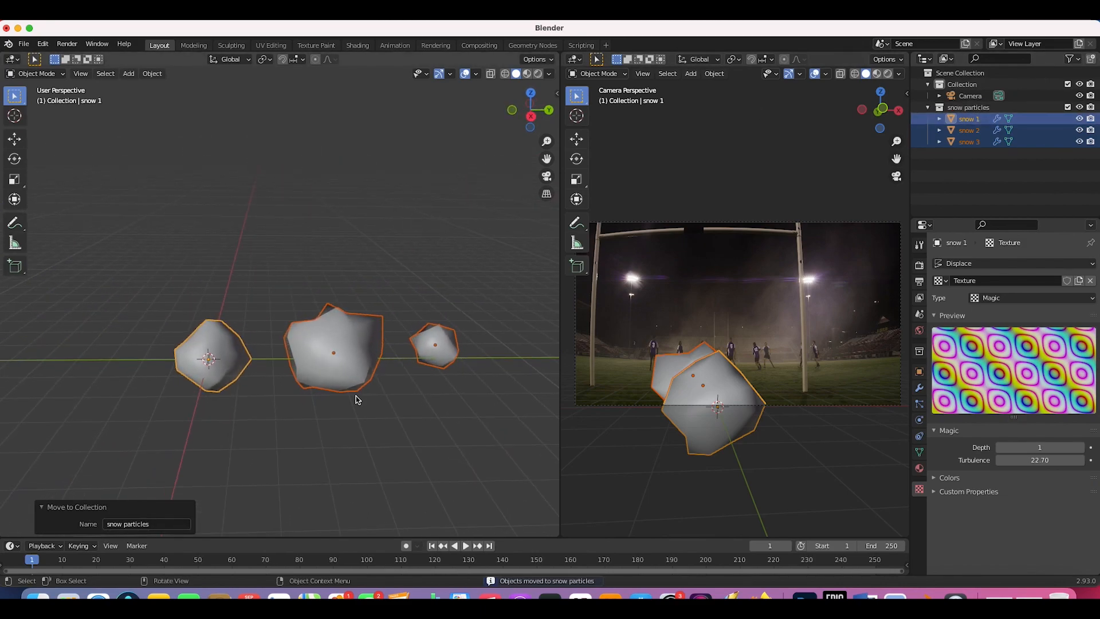
mouse_move(375, 307)
middle_mouse_down()
mouse_move(545, 292)
mouse_move(377, 308)
middle_mouse_up()
scroll(376, 308, "left", 3)
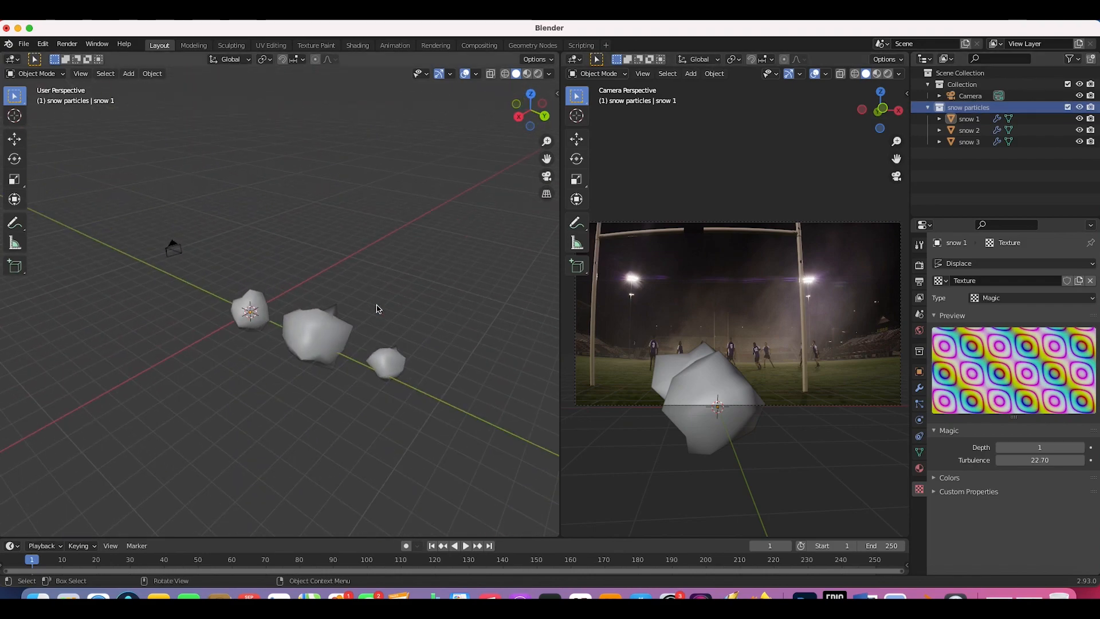
scroll(377, 309, "left", 5)
left_click_drag(435, 278, 233, 346)
key("g")
key("z")
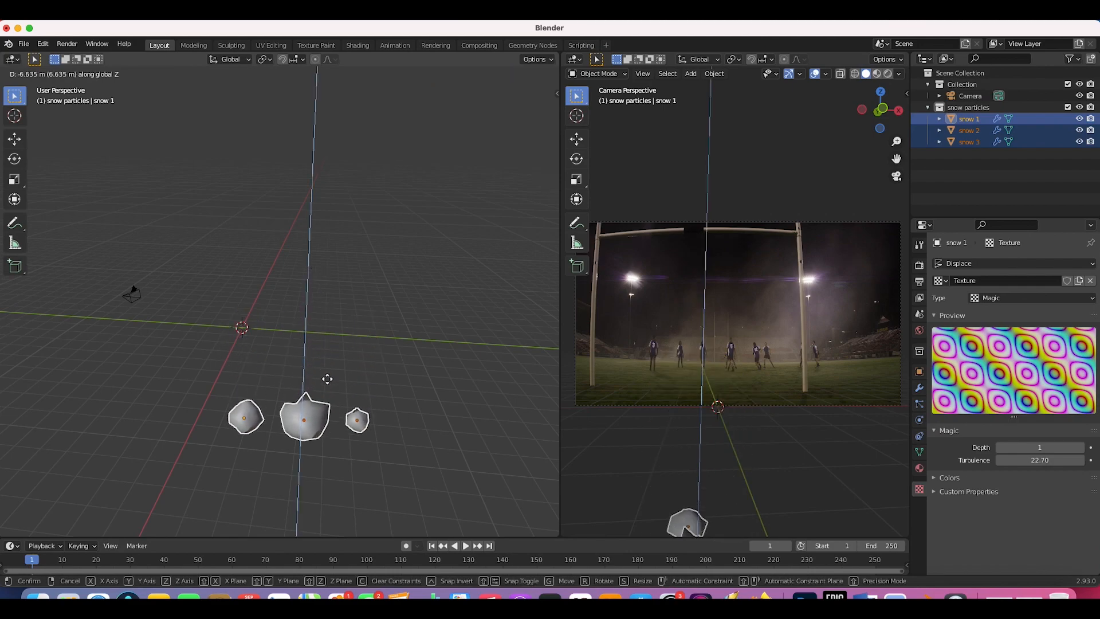
left_click(332, 492)
scroll(308, 408, "left", 5)
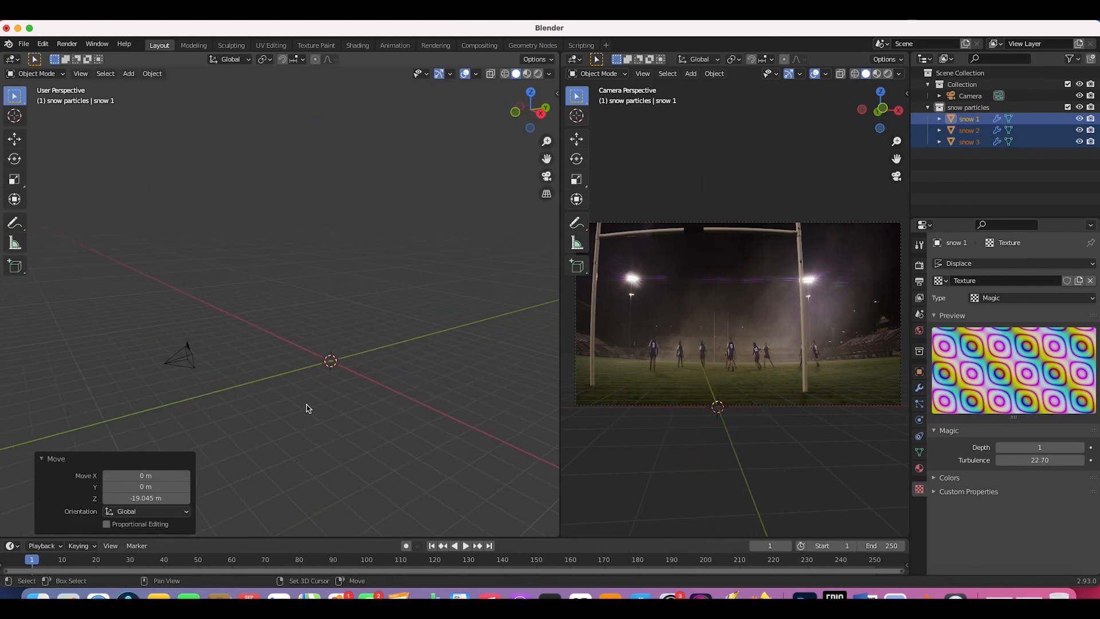
scroll(273, 326, "right", 5)
scroll(273, 326, "left", 5)
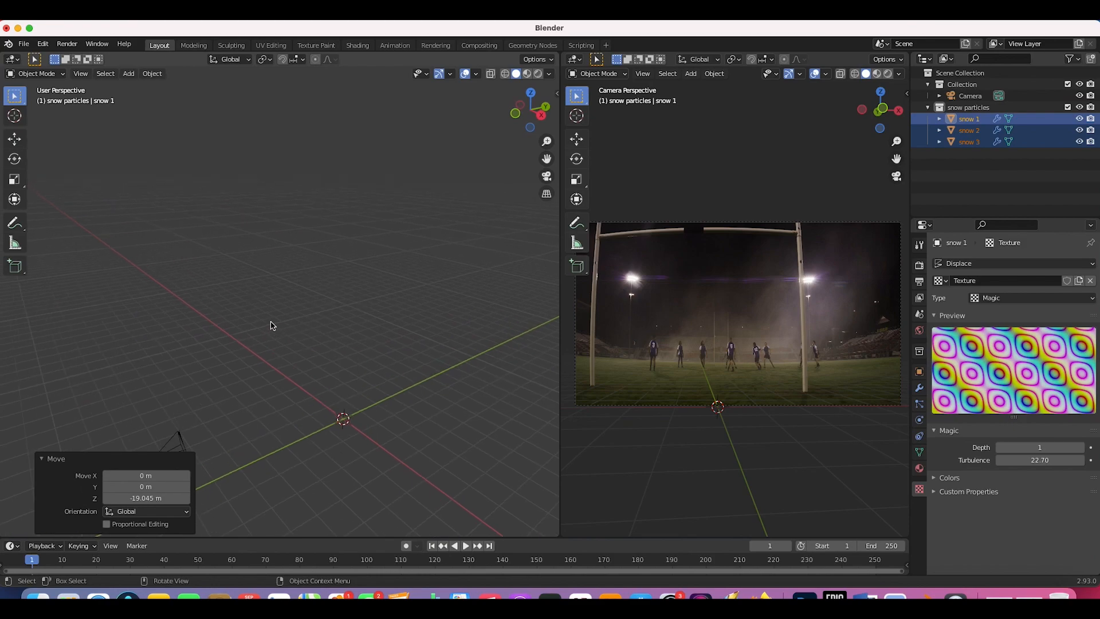
scroll(364, 412, "down", 3, "shift")
Step: Add a plane, scale it to 5.922 and raise it 8.875 m along Z
scroll(363, 412, "down", 3)
left_click(335, 352)
key("shift+a")
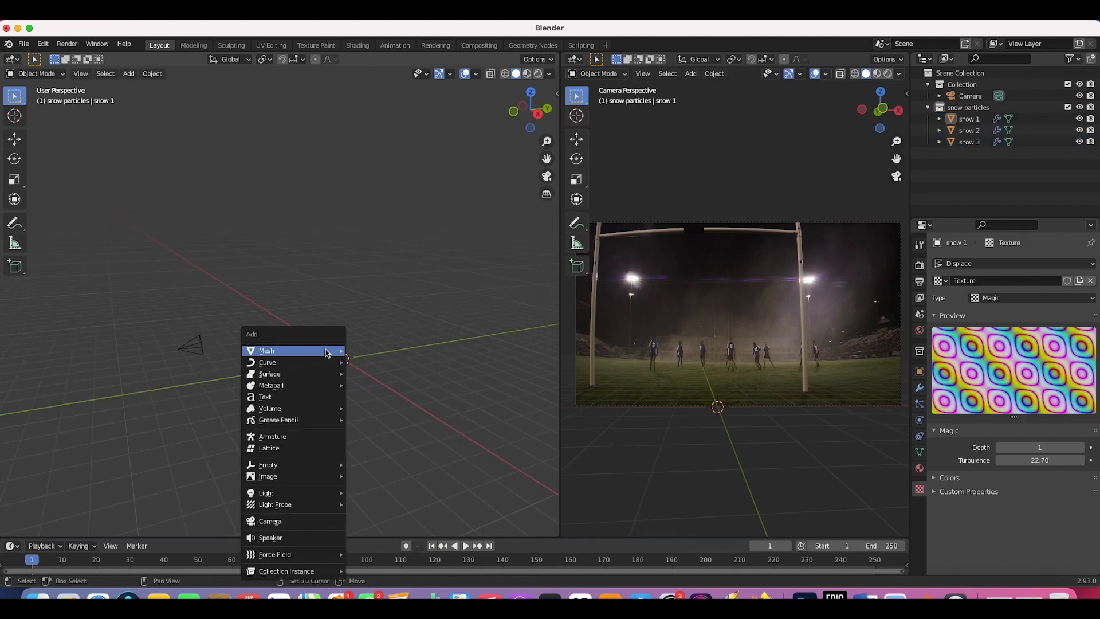
mouse_move(326, 352)
left_click(367, 101)
key("s")
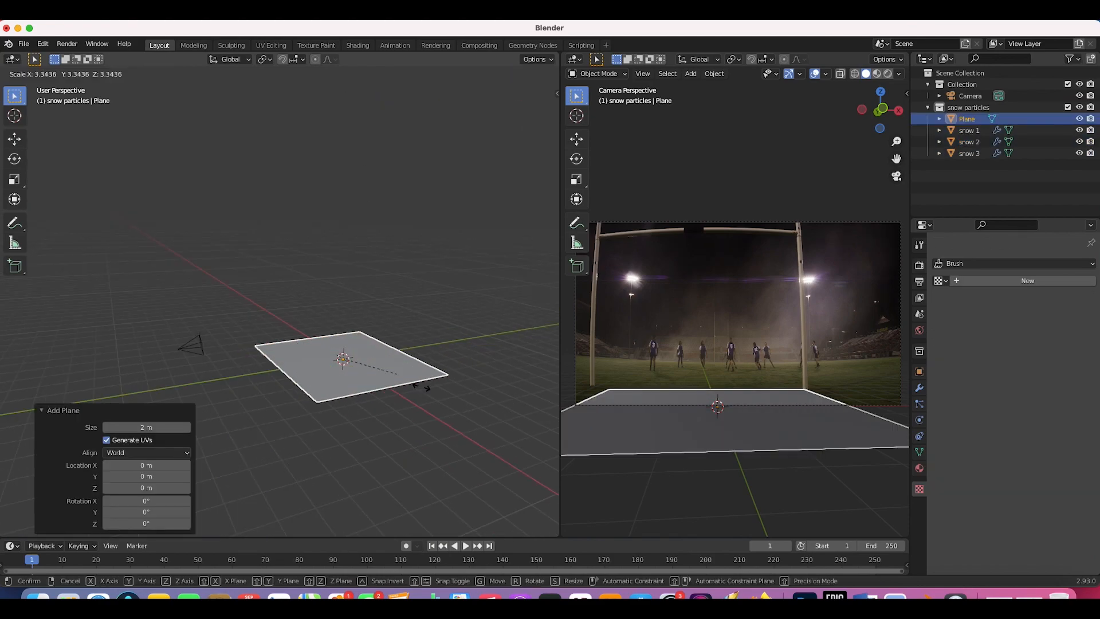
left_click(433, 403)
key("g")
key("z")
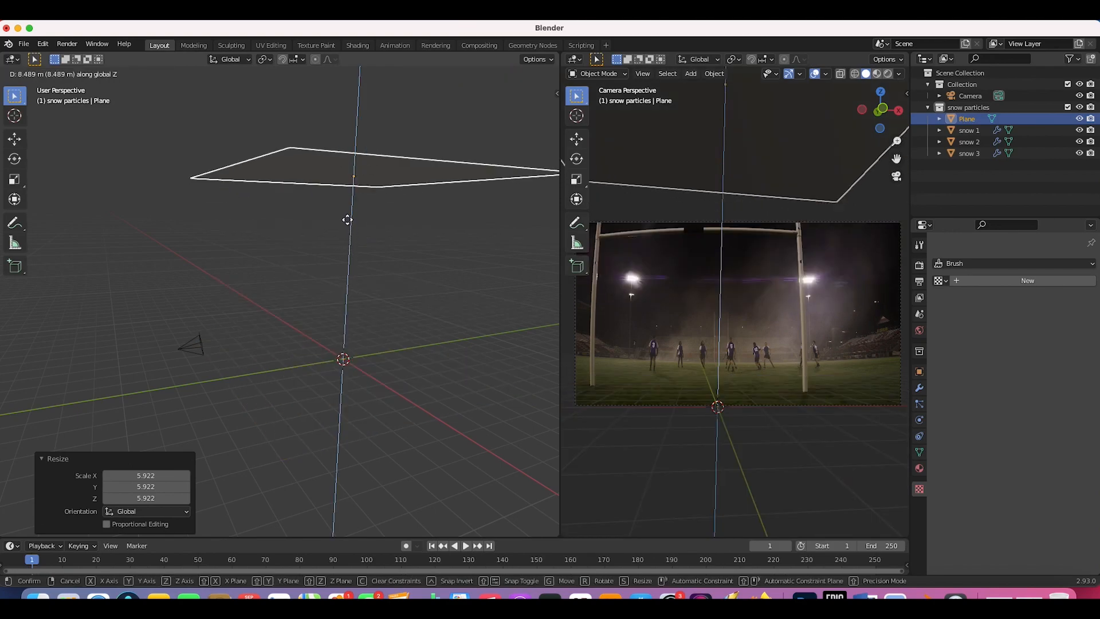
left_click(359, 225)
scroll(240, 299, "left", 10)
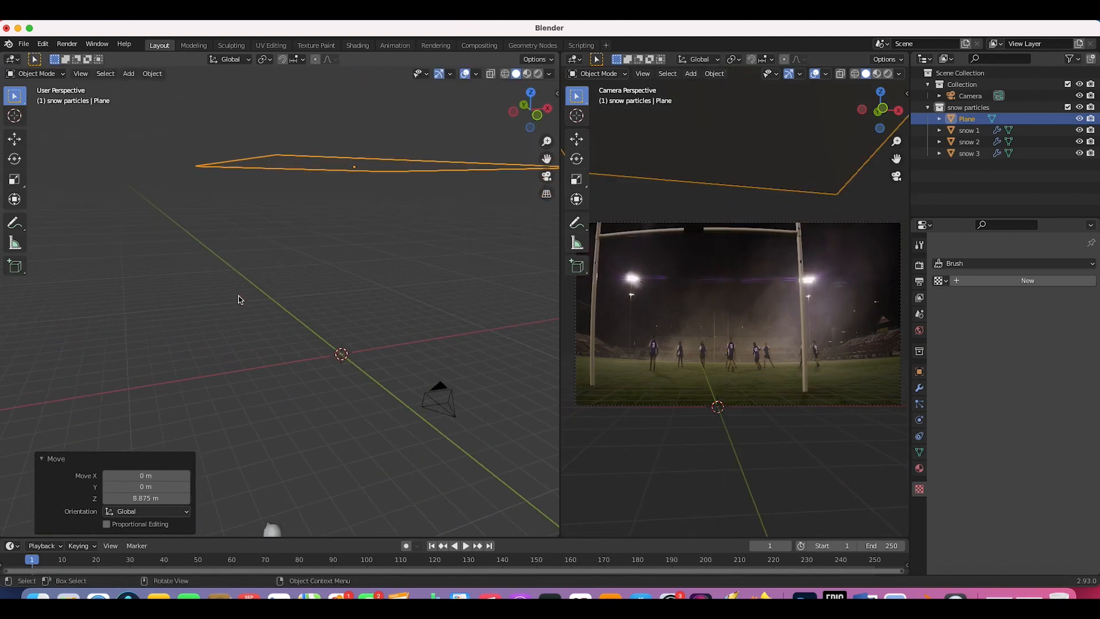
scroll(241, 299, "up", 5)
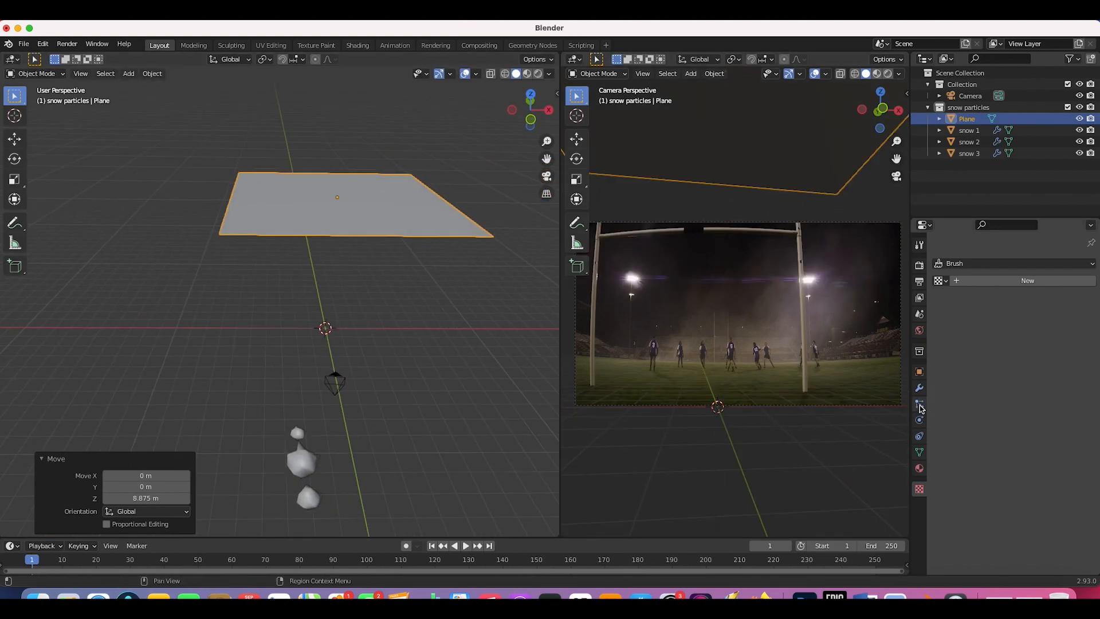
Step: Add a particle system to the plane and play the animation to preview falling particles
left_click(919, 404)
left_click(1091, 265)
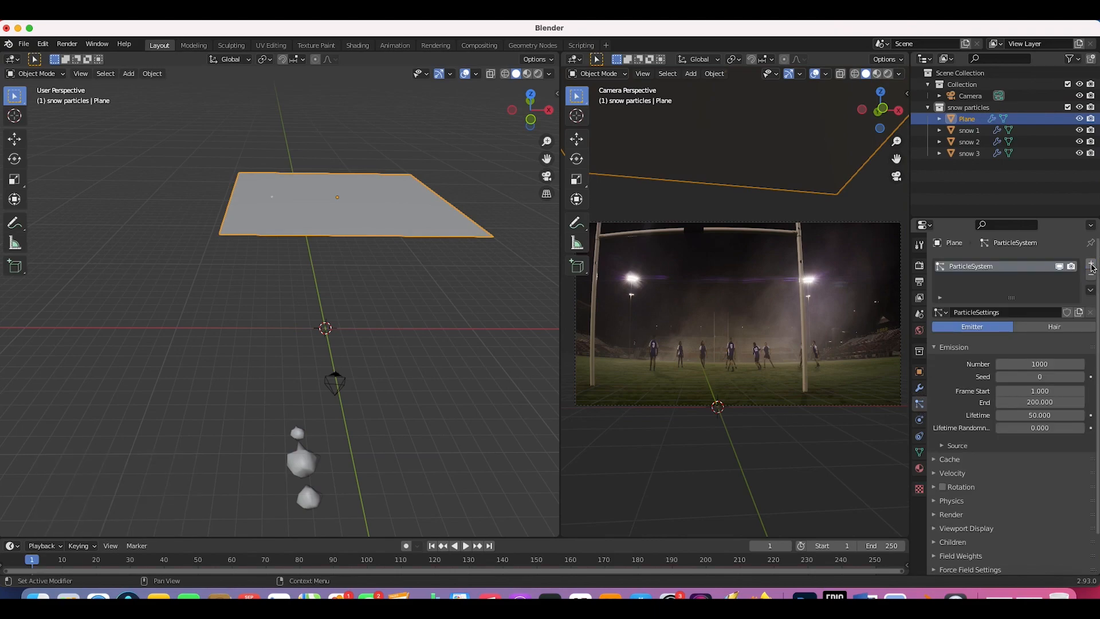
scroll(209, 294, "left", 5)
key("space")
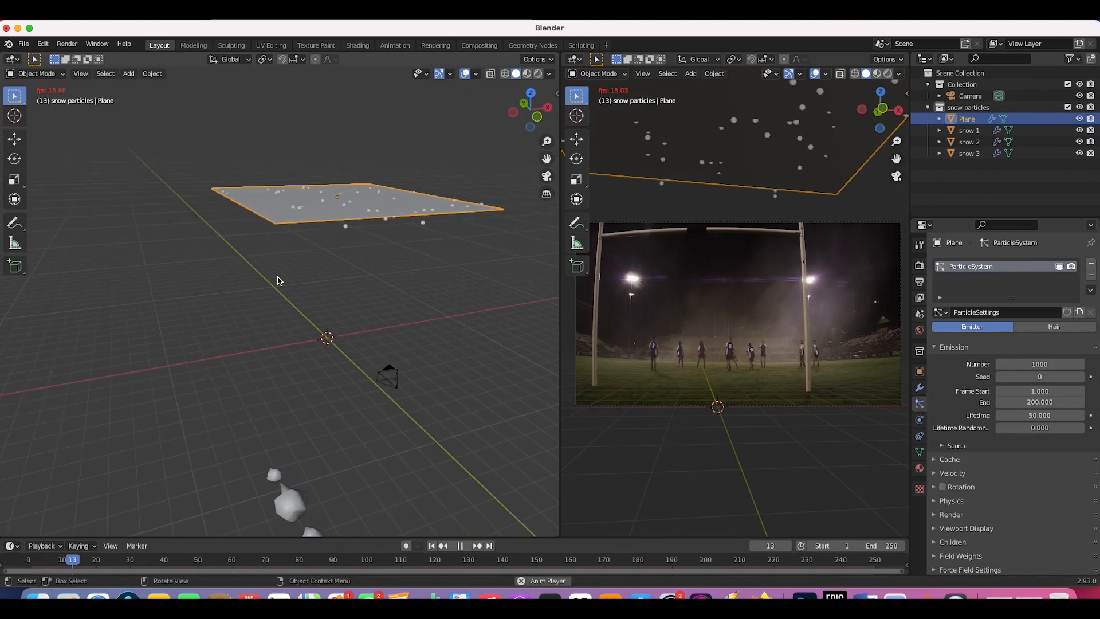
scroll(278, 280, "left", 5)
scroll(278, 280, "down", 3)
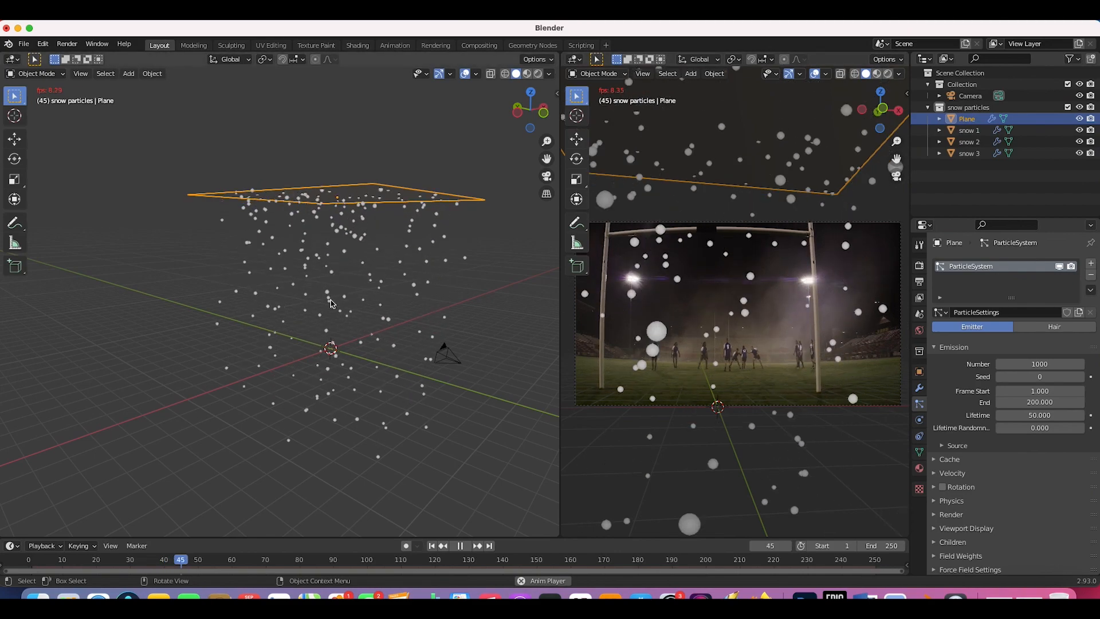
key("space")
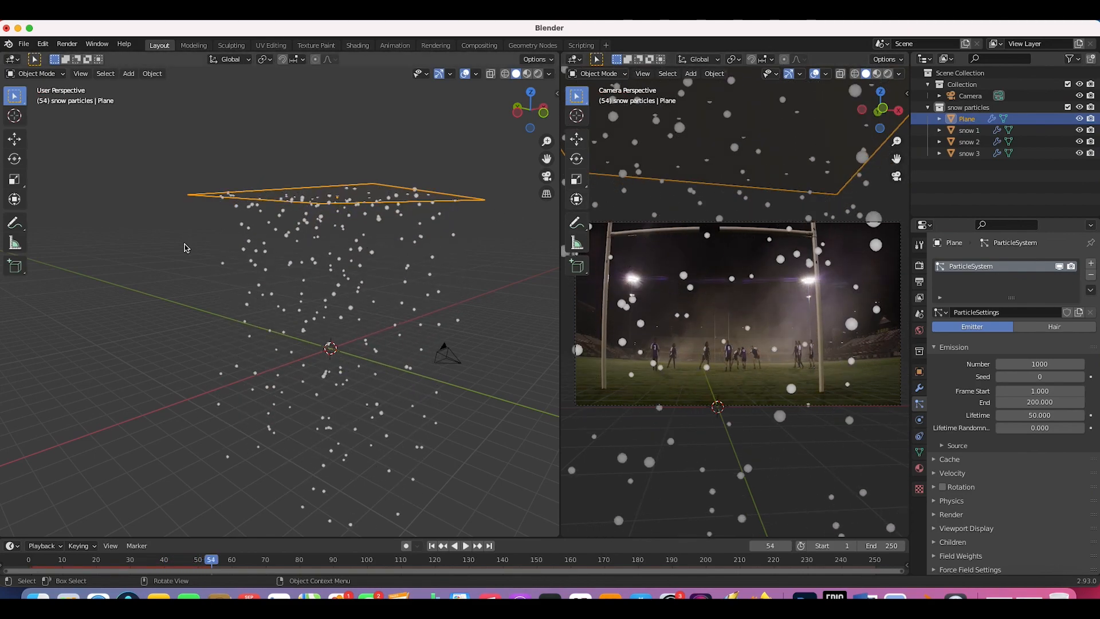
scroll(298, 273, "up", 3)
scroll(298, 273, "right", 2)
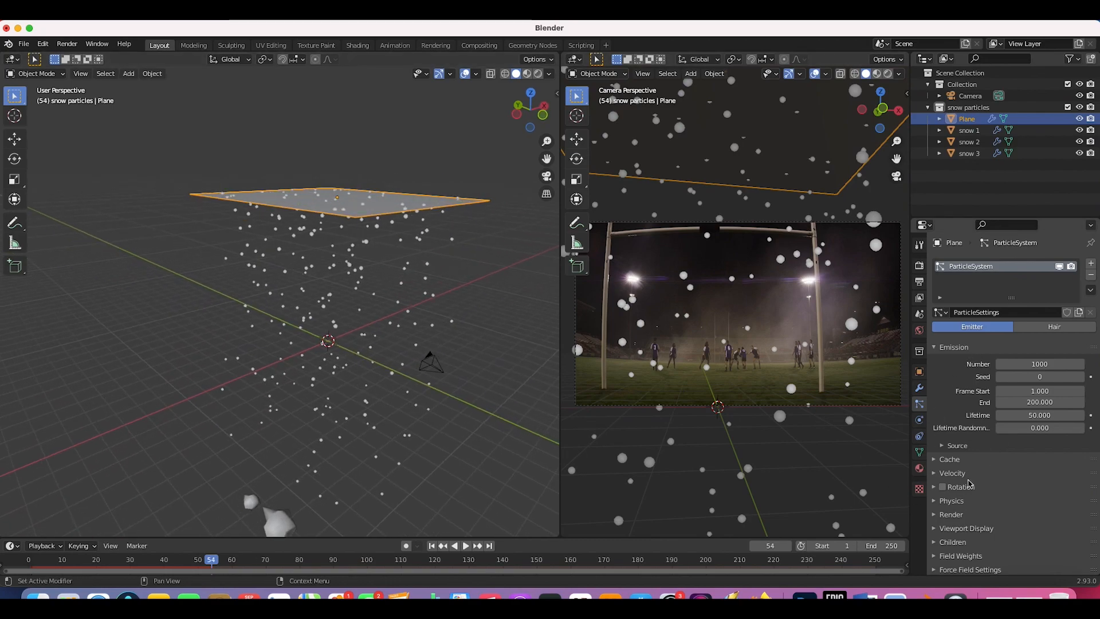
left_click(938, 473)
Step: Set particle Normal velocity to 0 m/s with Randomize 1.000, previewing the playback
scroll(1055, 384, "down", 4)
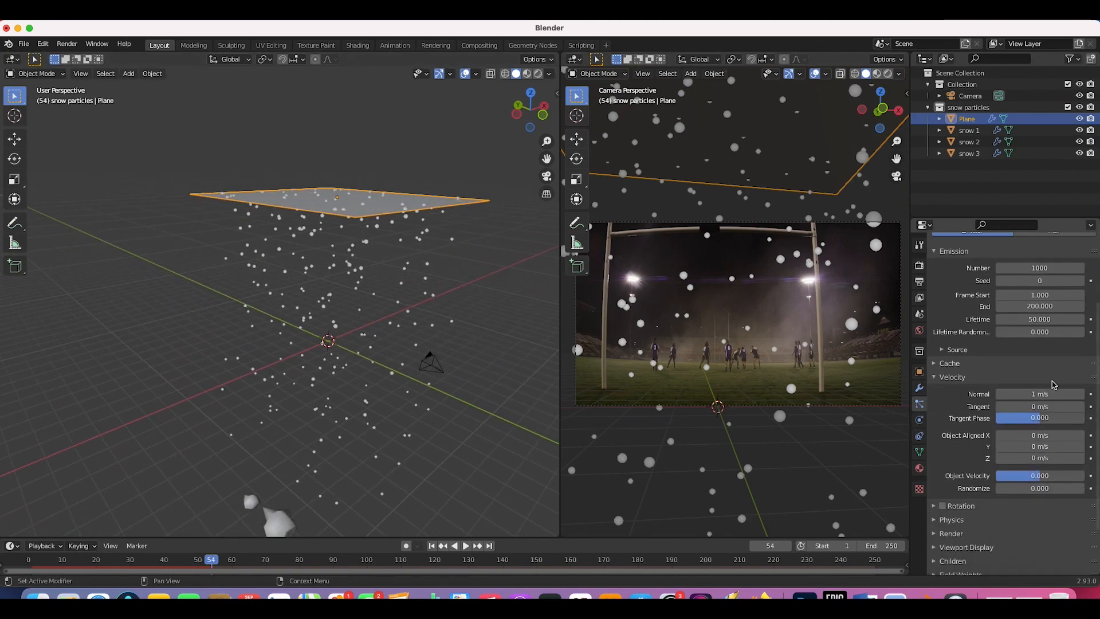
key("Return")
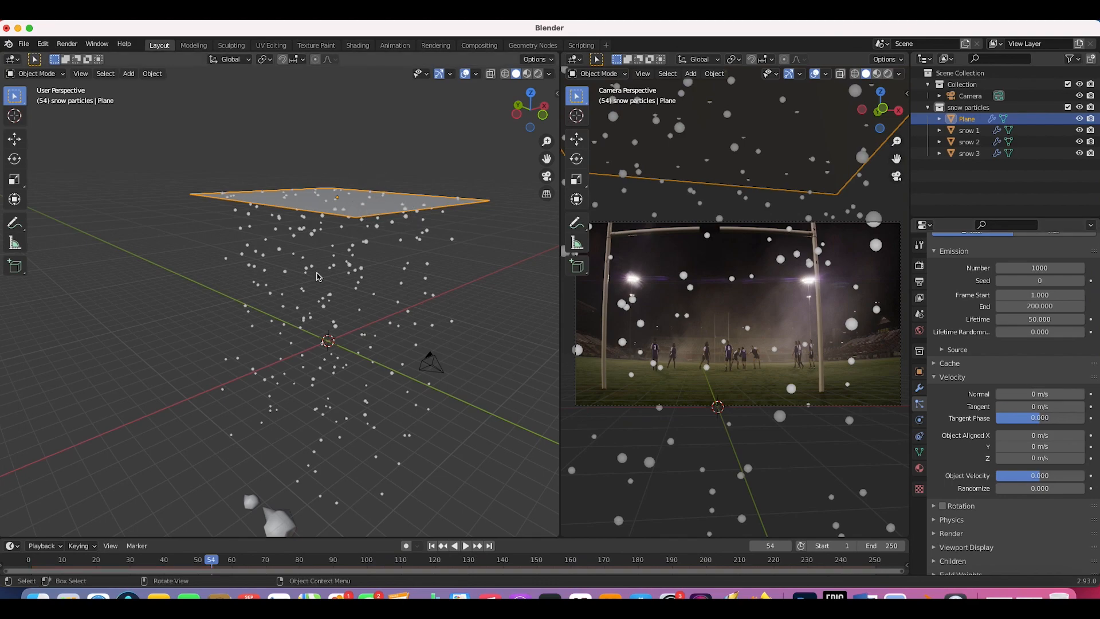
scroll(318, 276, "down", 3)
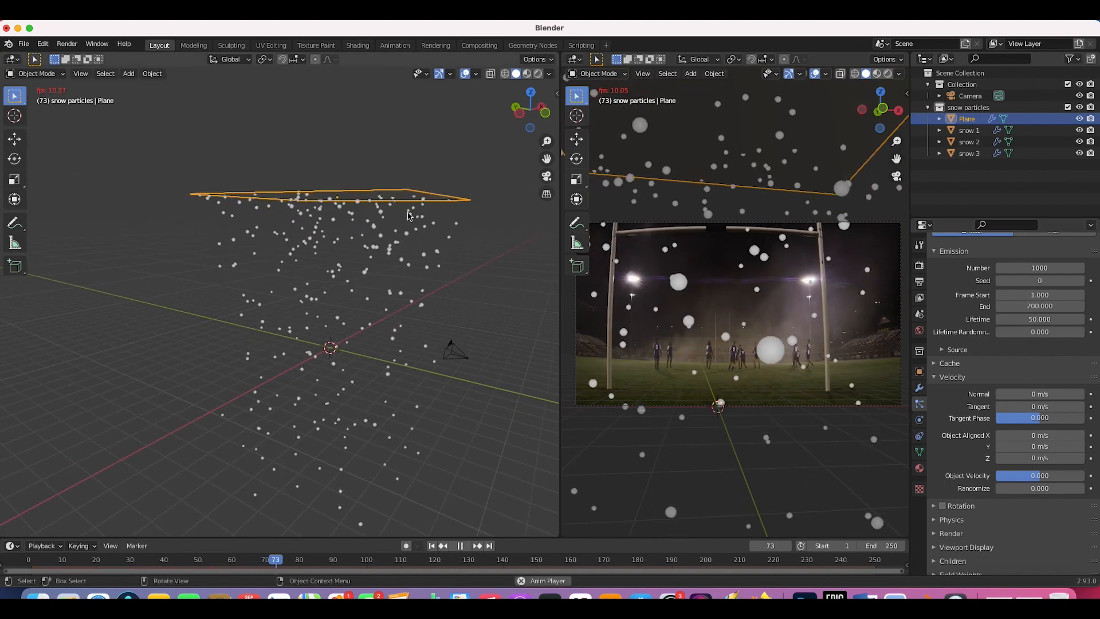
key("space")
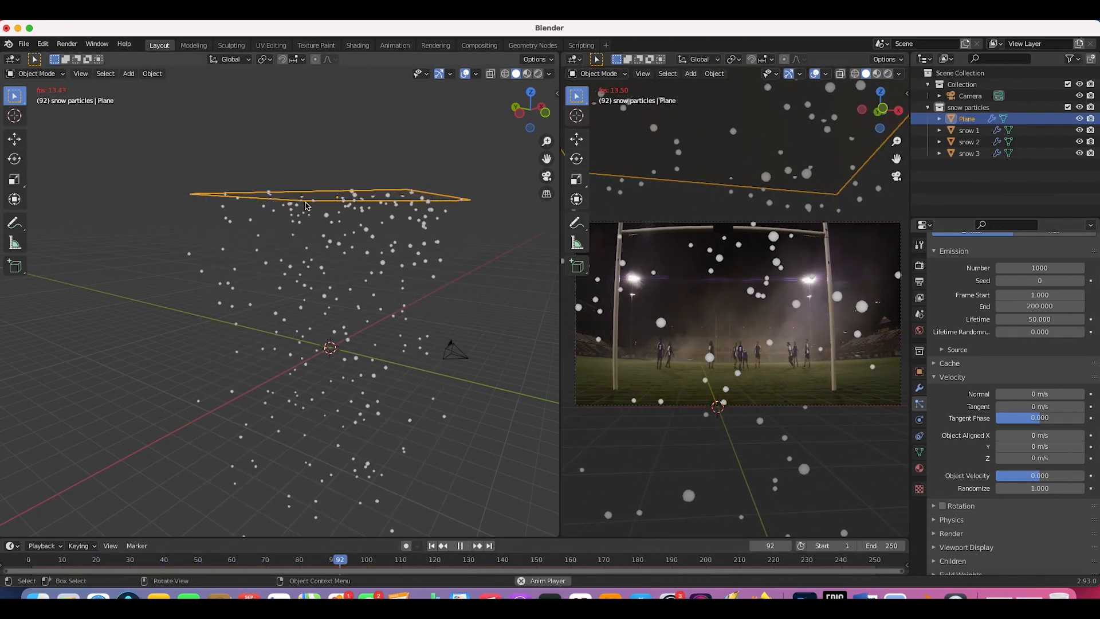
key("space")
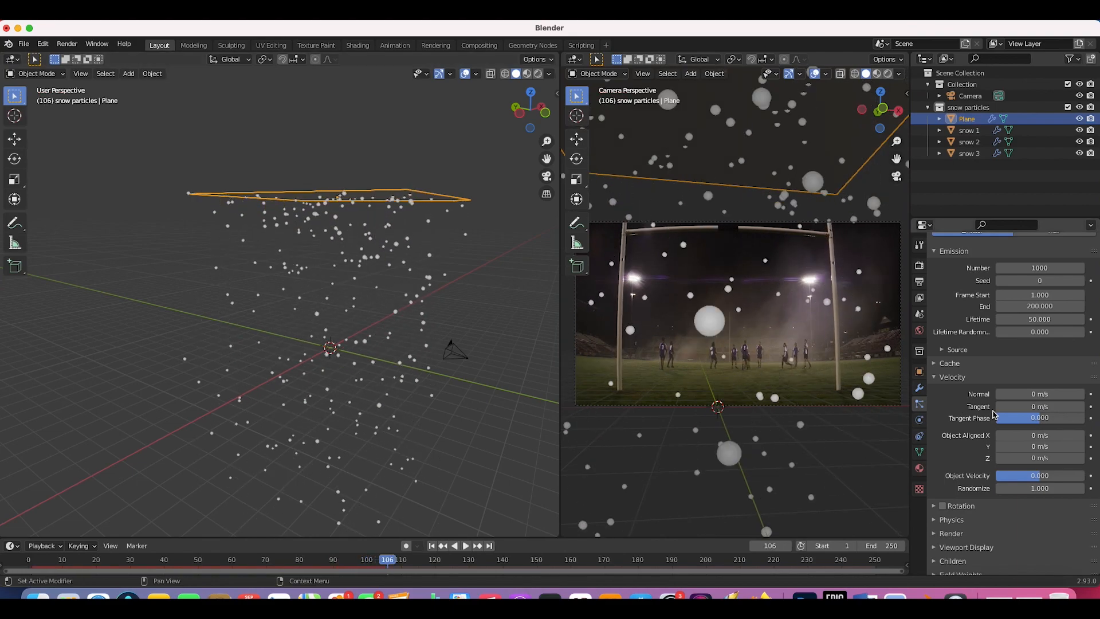
Step: Set particle Lifetime to 300 and emission End frame to 300
left_click(1036, 319)
key("Return")
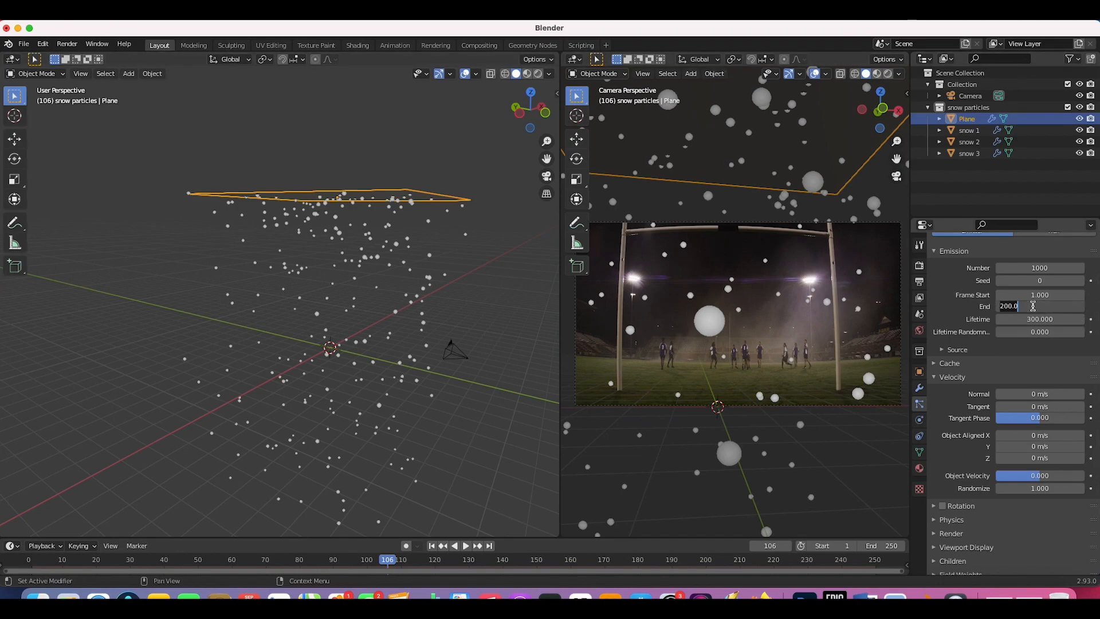
key("Return")
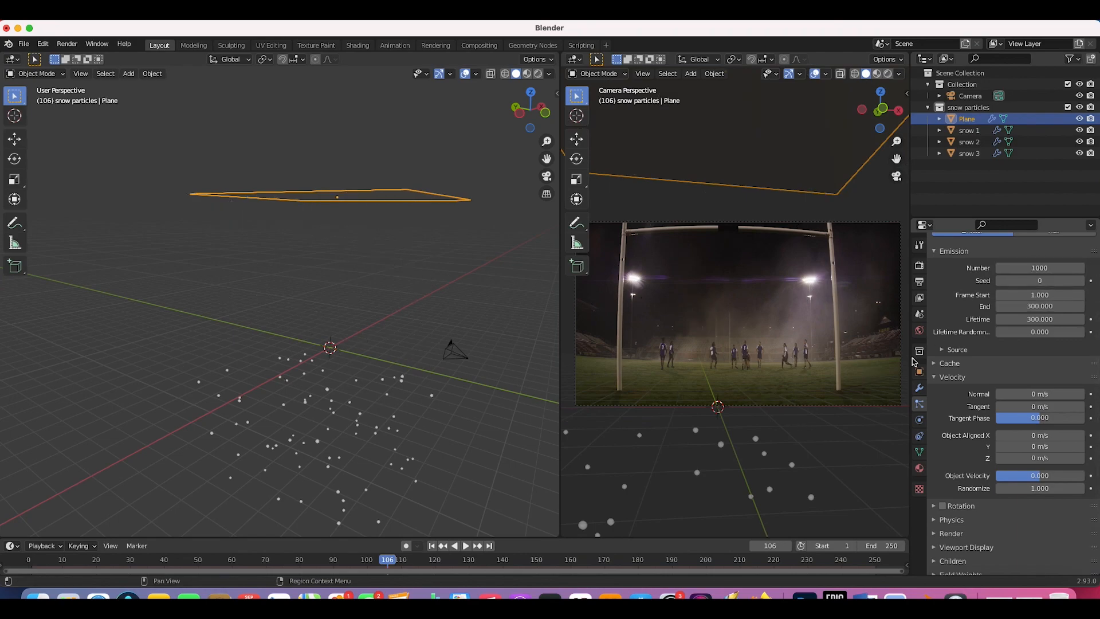
Step: Set emission Frame Start to -300 and preview the snowfall from frame 1
key("shift+Left")
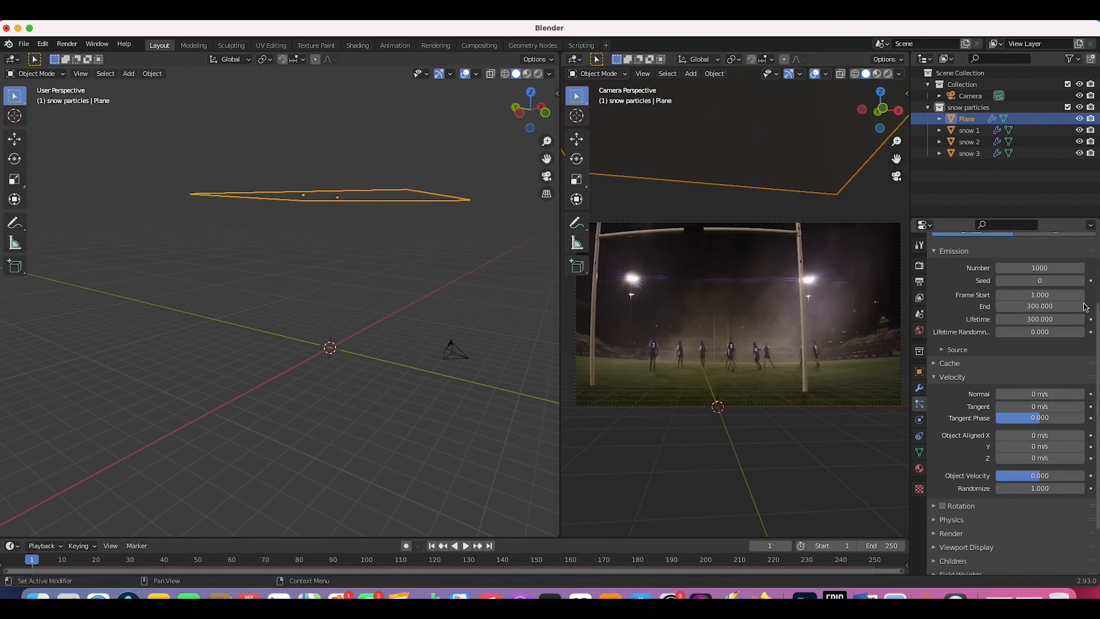
left_click(1036, 295)
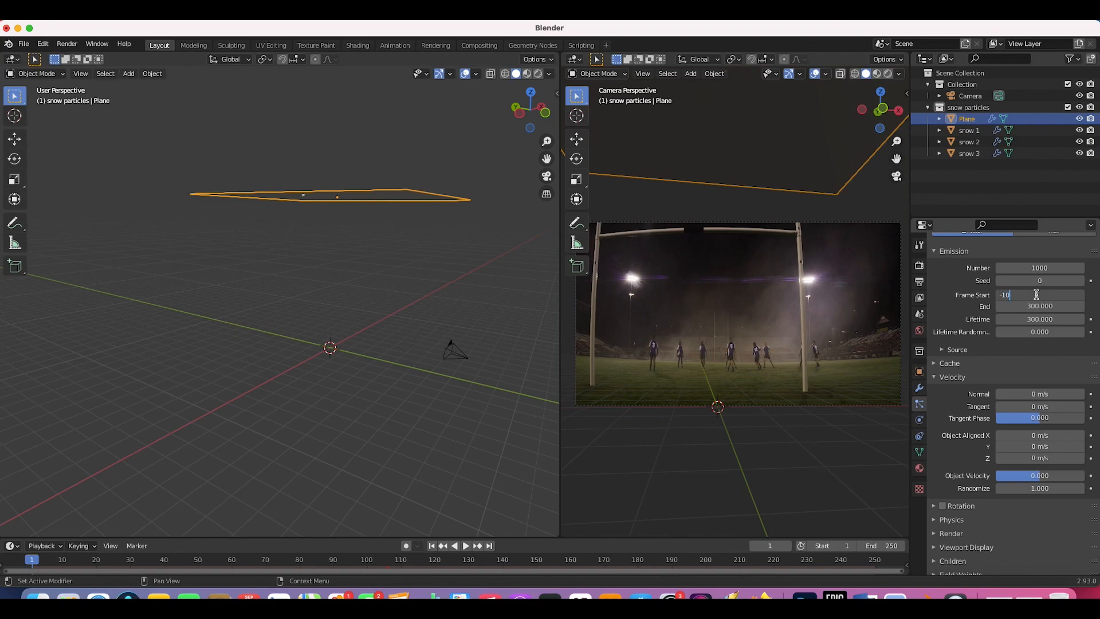
type("-300")
key("Return")
key("space")
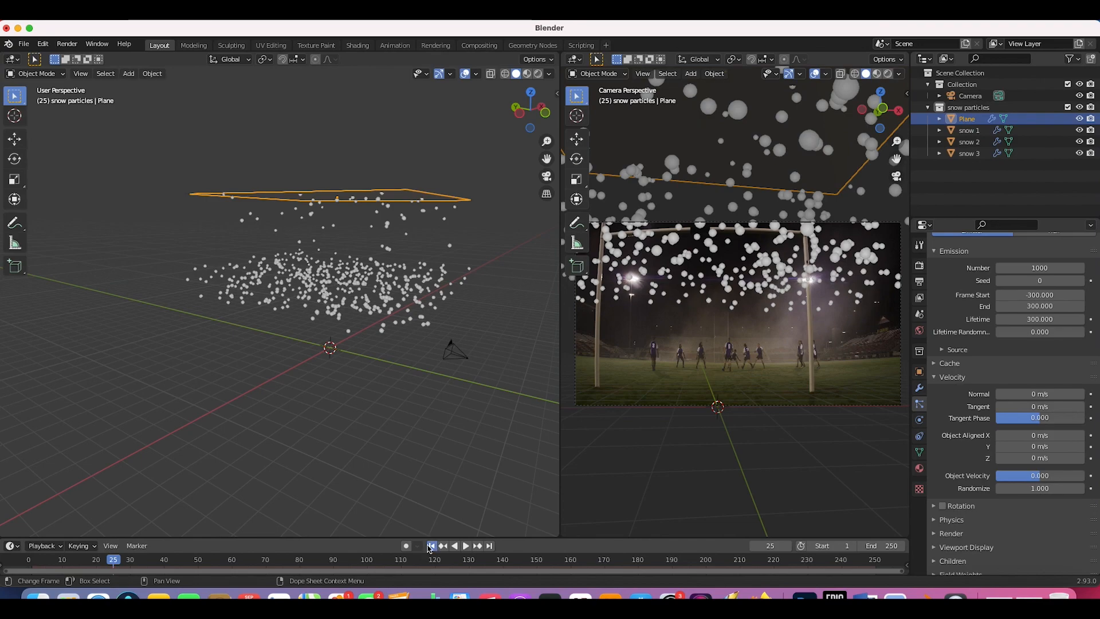
left_click(431, 546)
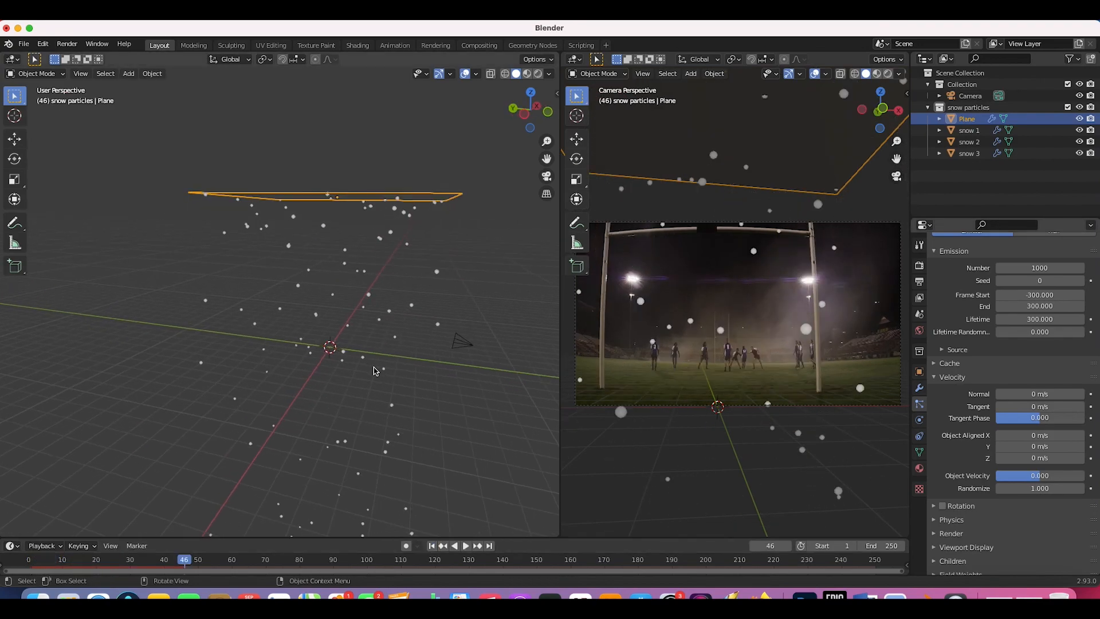
scroll(372, 367, "right", 5)
scroll(348, 373, "right", 5)
scroll(348, 372, "left", 10)
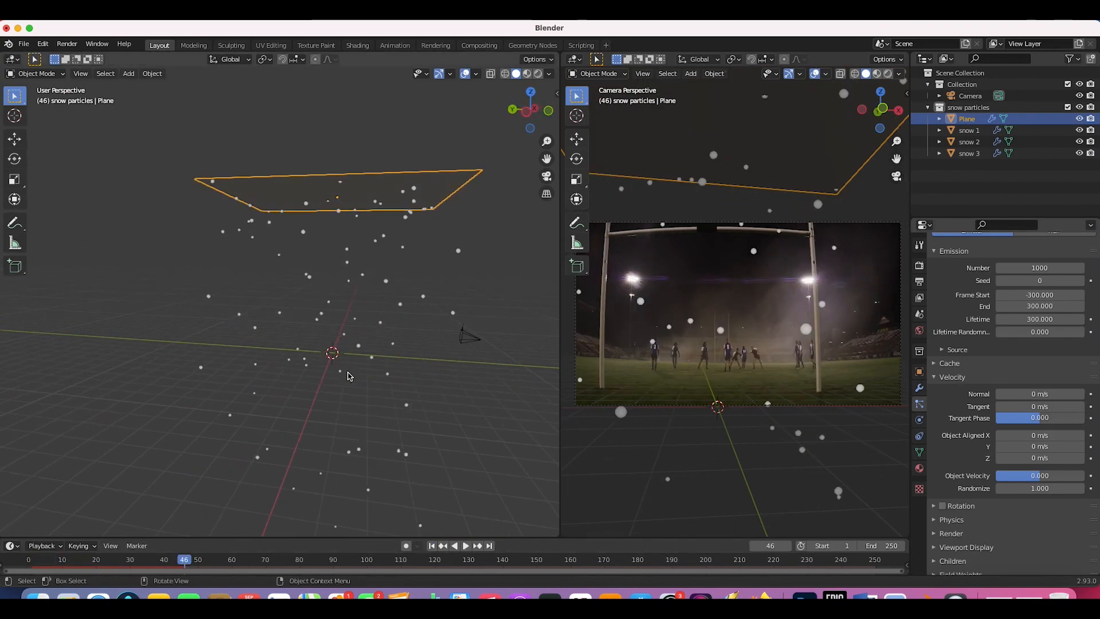
scroll(442, 322, "up", 5)
Step: Stretch the emitter plane along Y (1.860) and along X to widen the snowfall
key("s")
key("x")
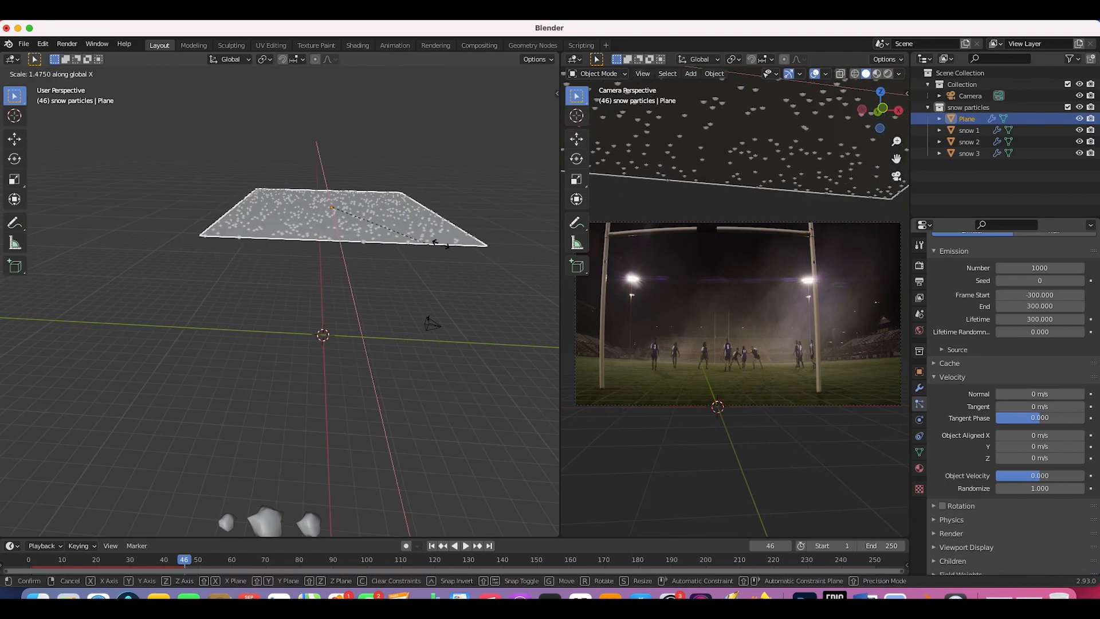
key("y")
left_click(462, 240)
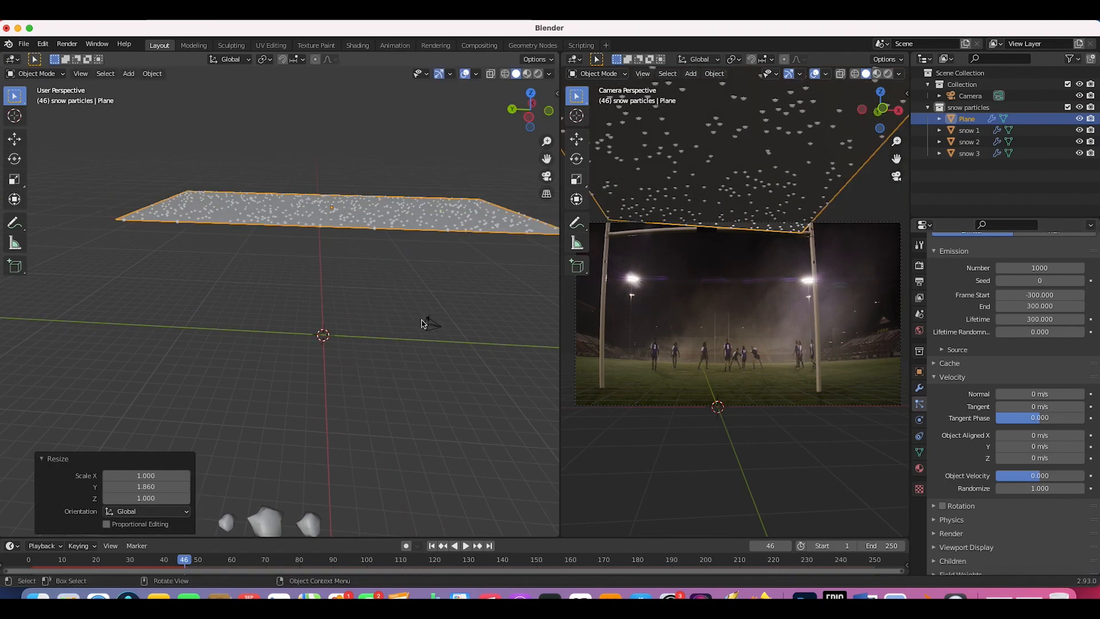
scroll(423, 325, "down", 5)
key("space")
key("s")
key("x")
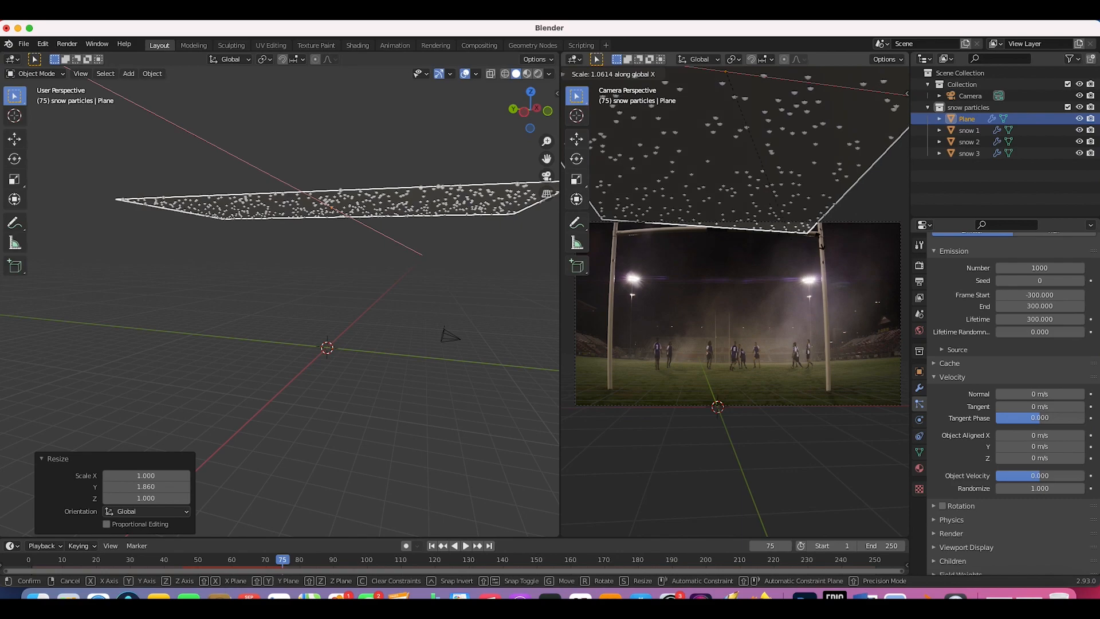
left_click(681, 259)
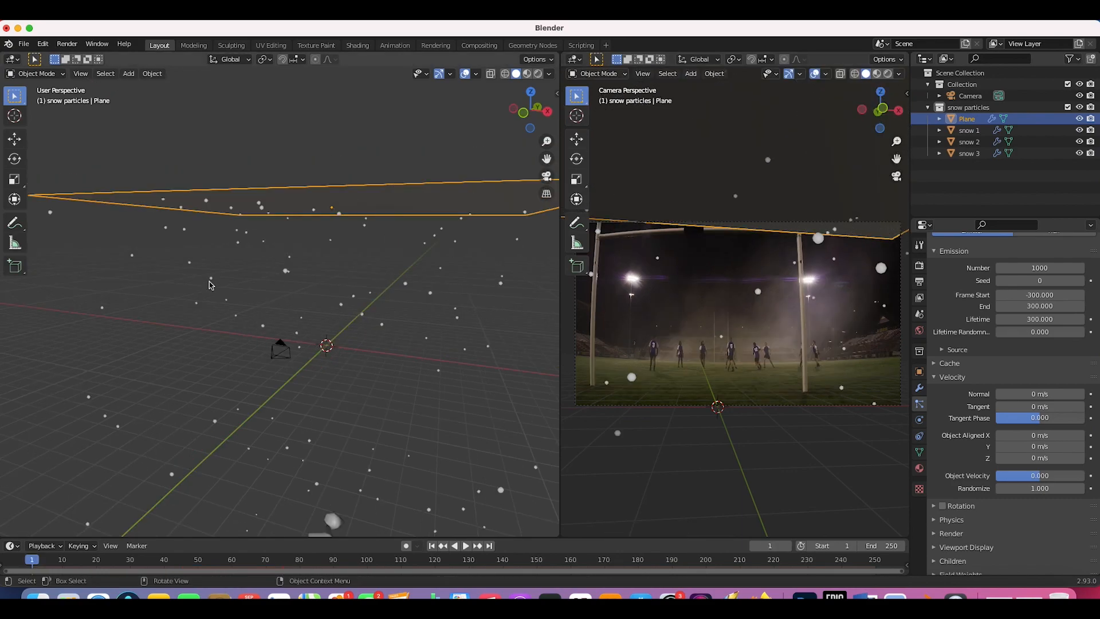
middle_click_drag(211, 285, 303, 328)
scroll(304, 328, "right", 10)
scroll(304, 329, "left", 3)
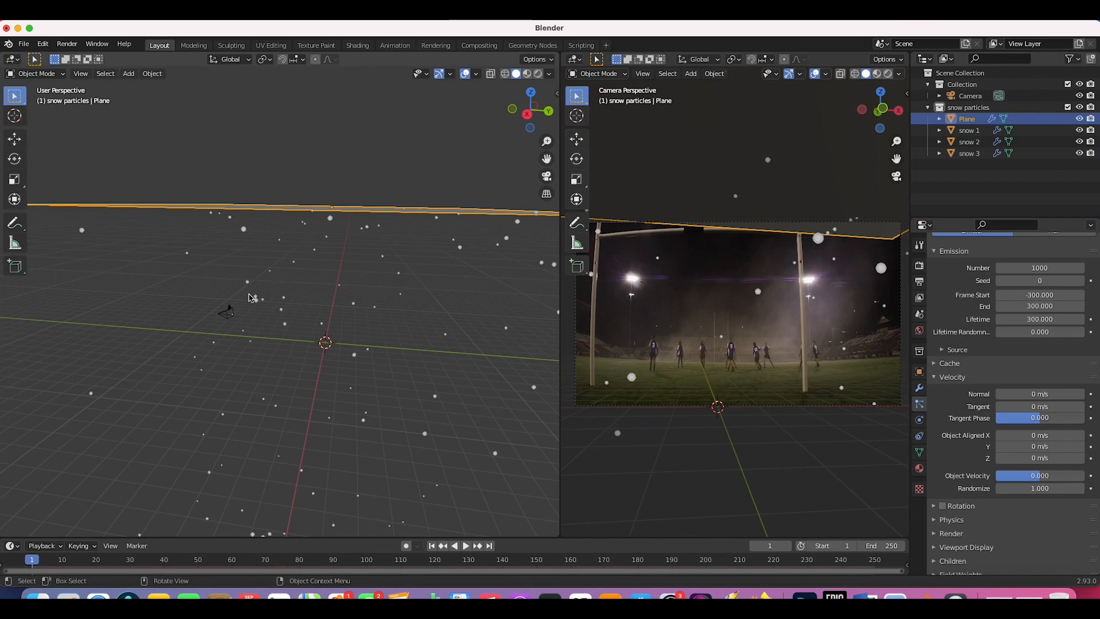
Step: Raise the snow particles' Drag force to 1.000 in the Physics settings
scroll(1003, 401, "down", 3)
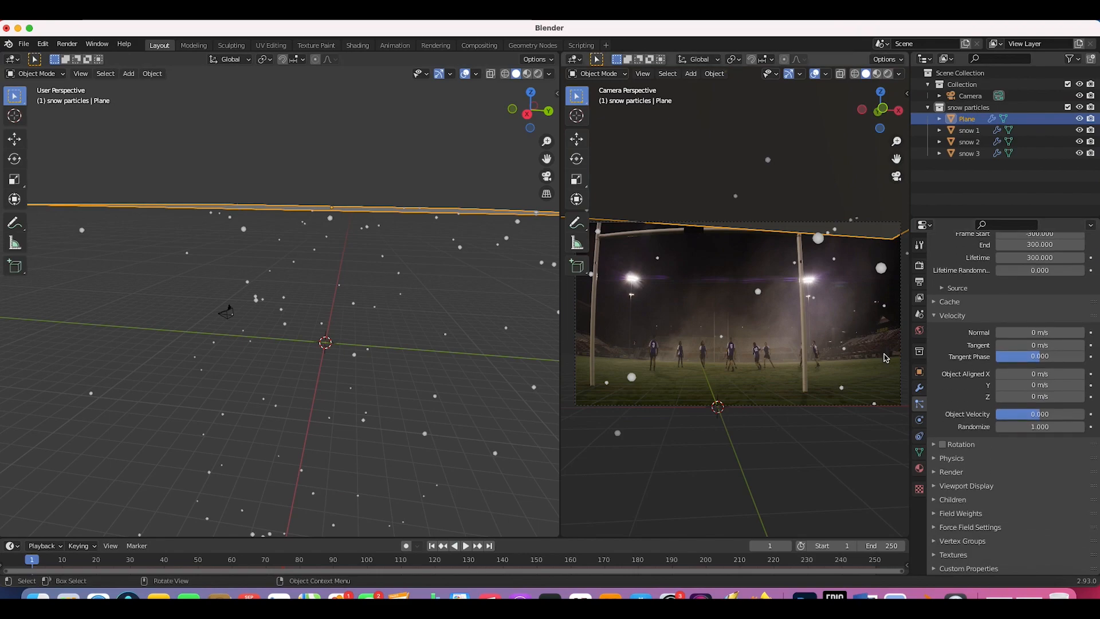
left_click(935, 459)
scroll(943, 487, "down", 6)
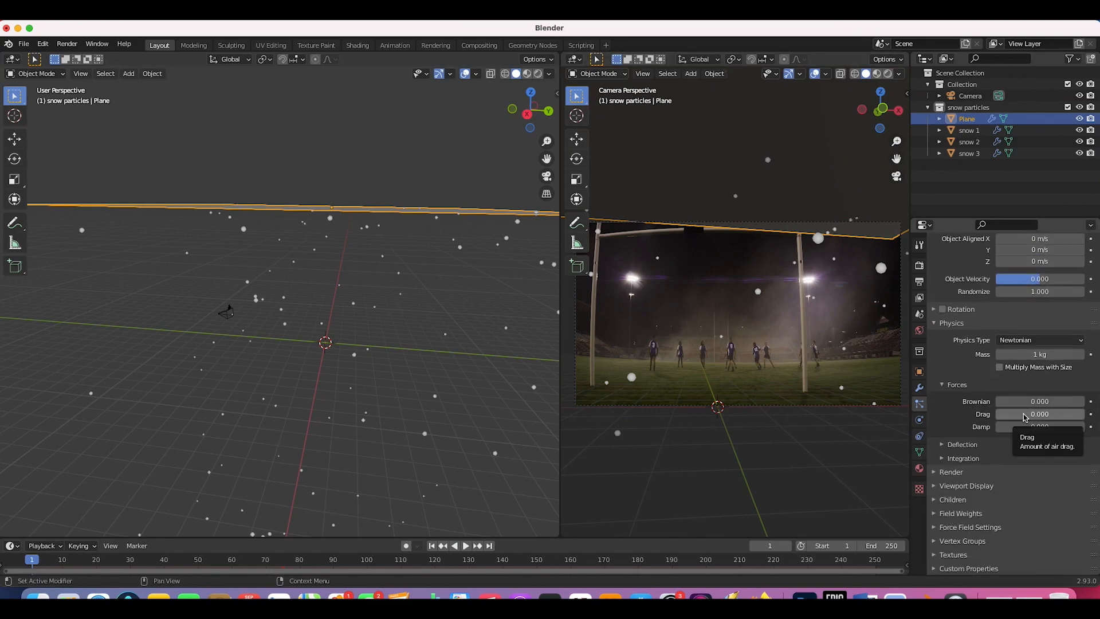
left_click_drag(1010, 417, 1031, 417)
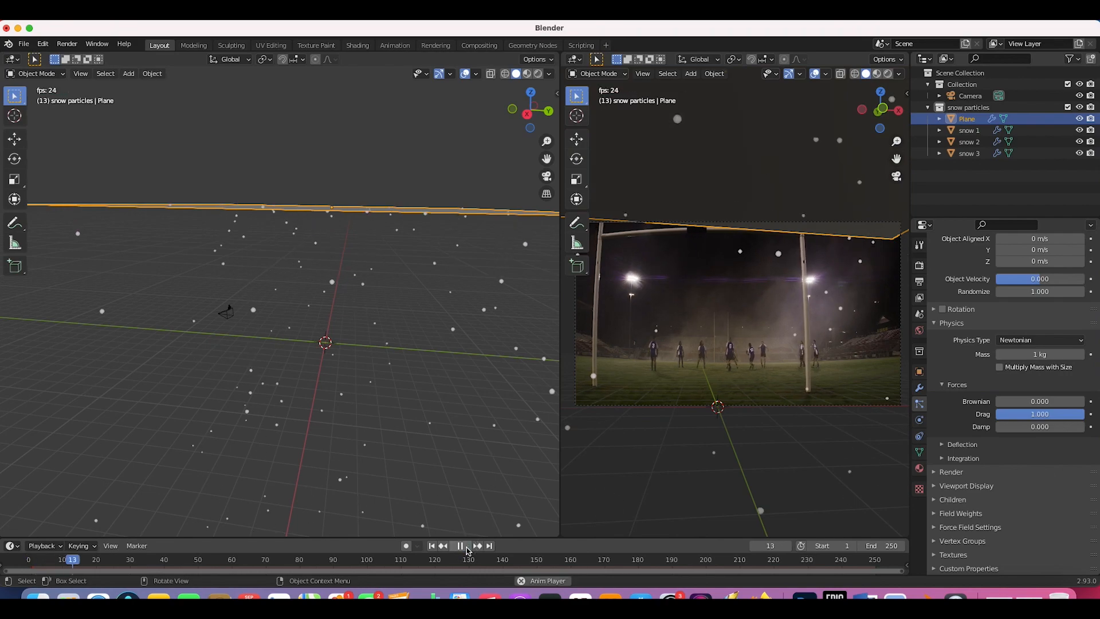
Step: Try Damp at 0.2, then settle on 0.060 and replay from the first frame
left_click(461, 546)
left_click(1042, 428)
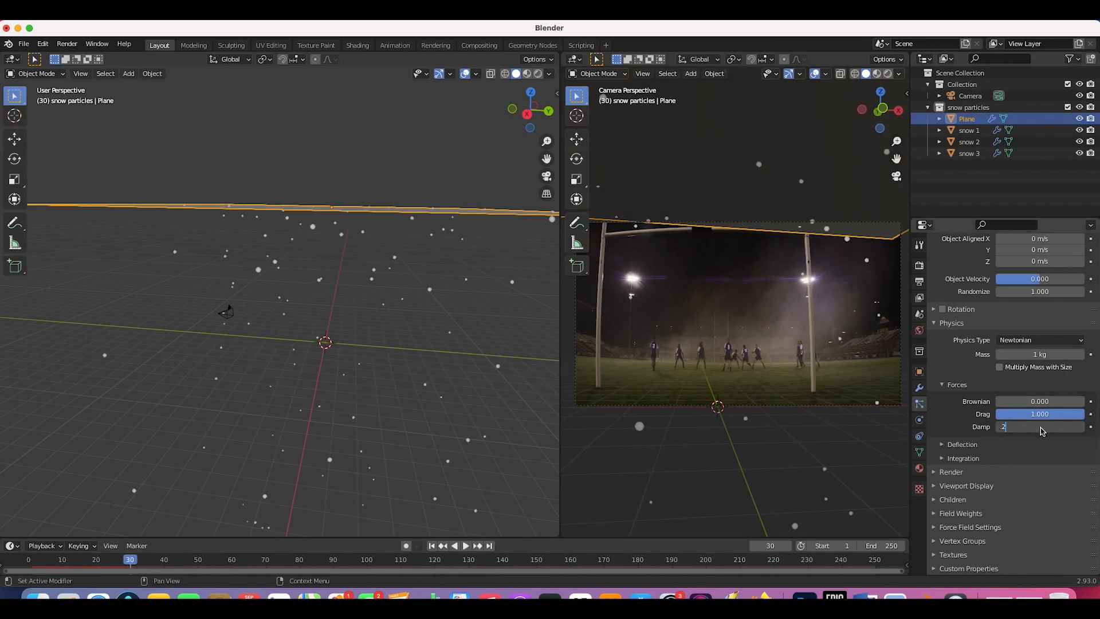
type(".2")
key("Return")
key("space")
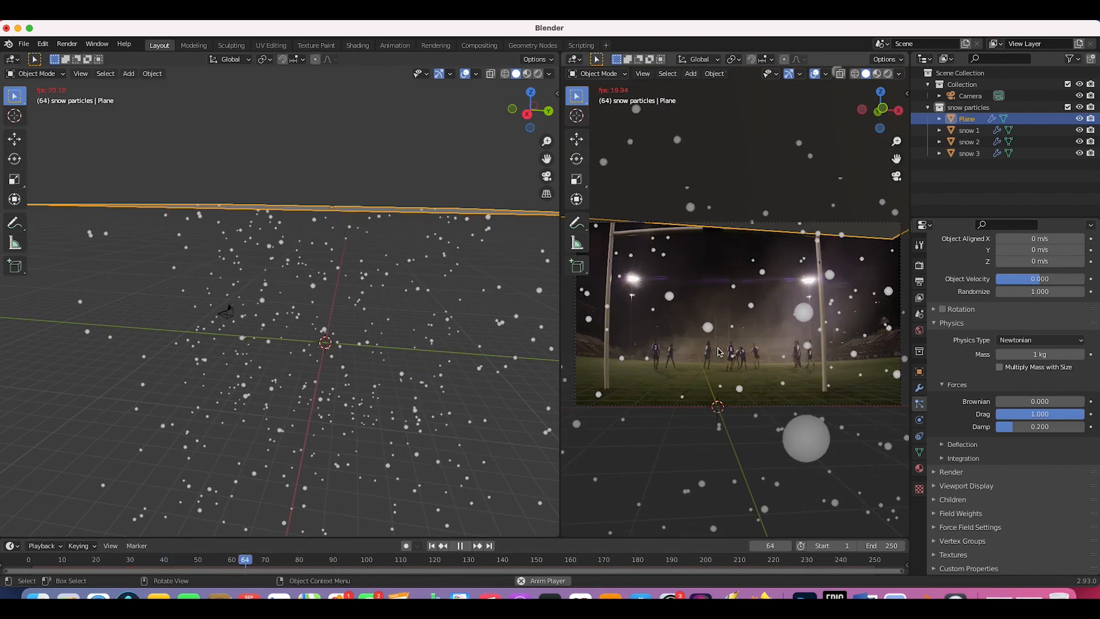
key("space")
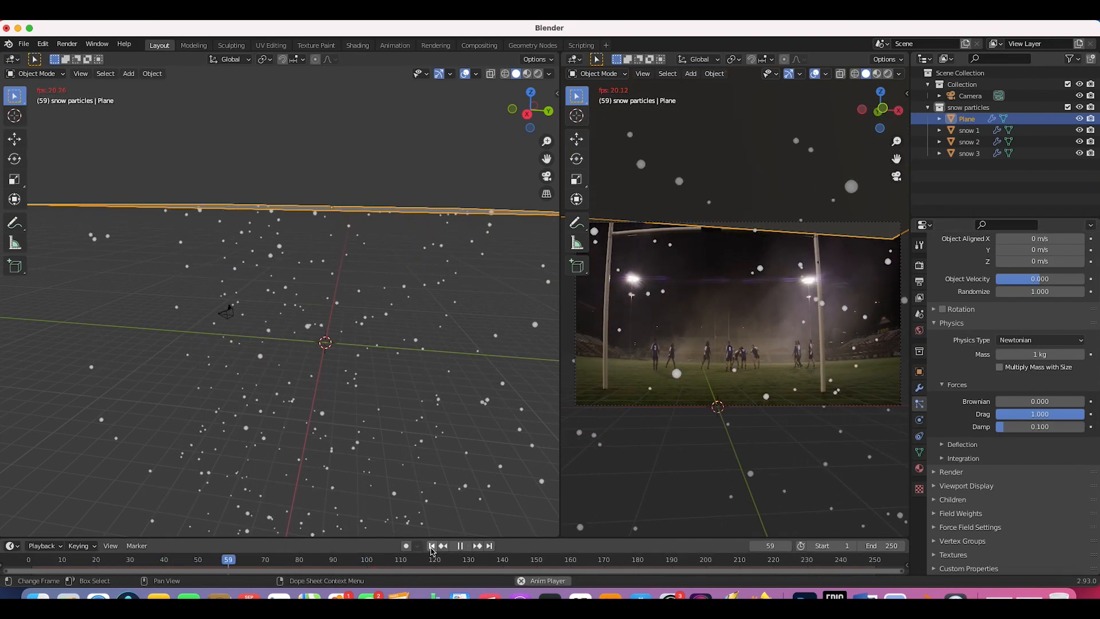
key("space")
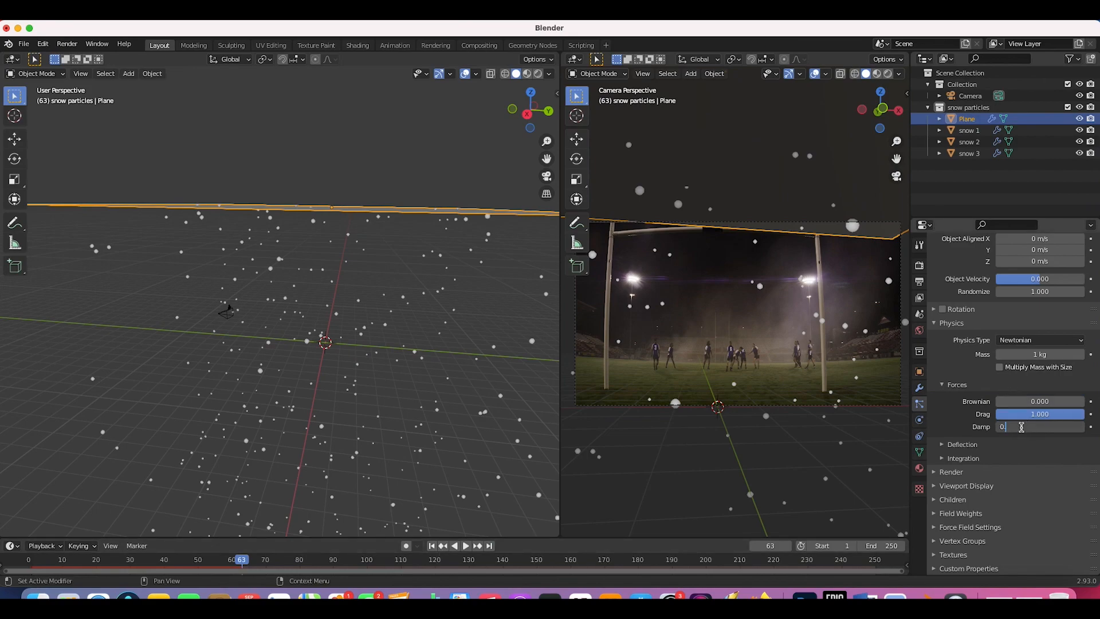
key("Return")
left_click(432, 546)
key("space")
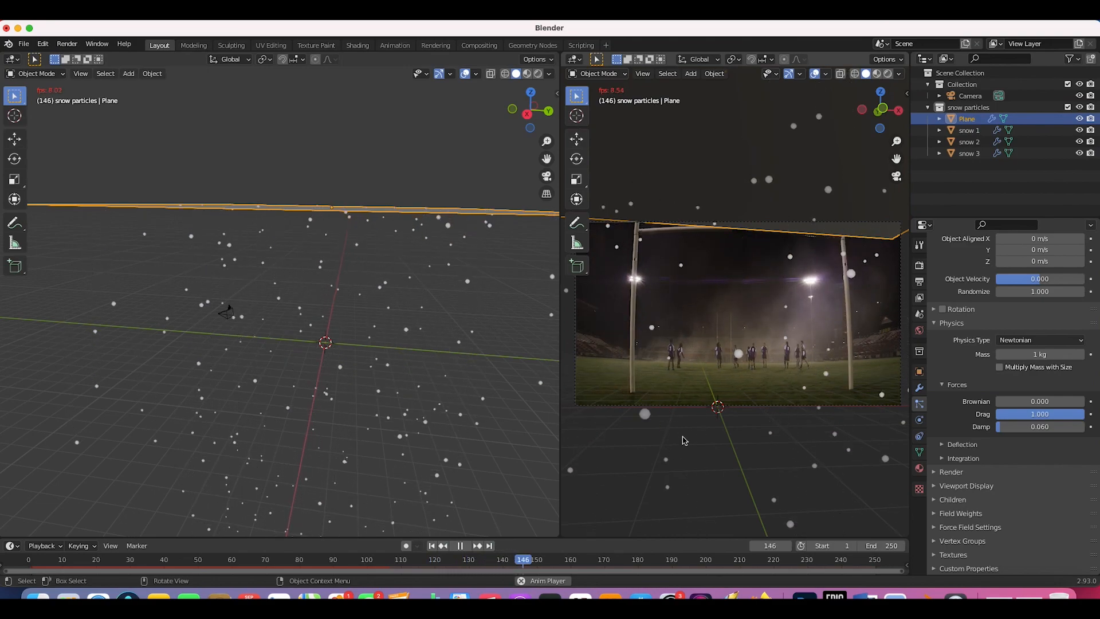
Step: Try a Brownian force of 7.600 and preview the flake jitter from frame 1
key("space")
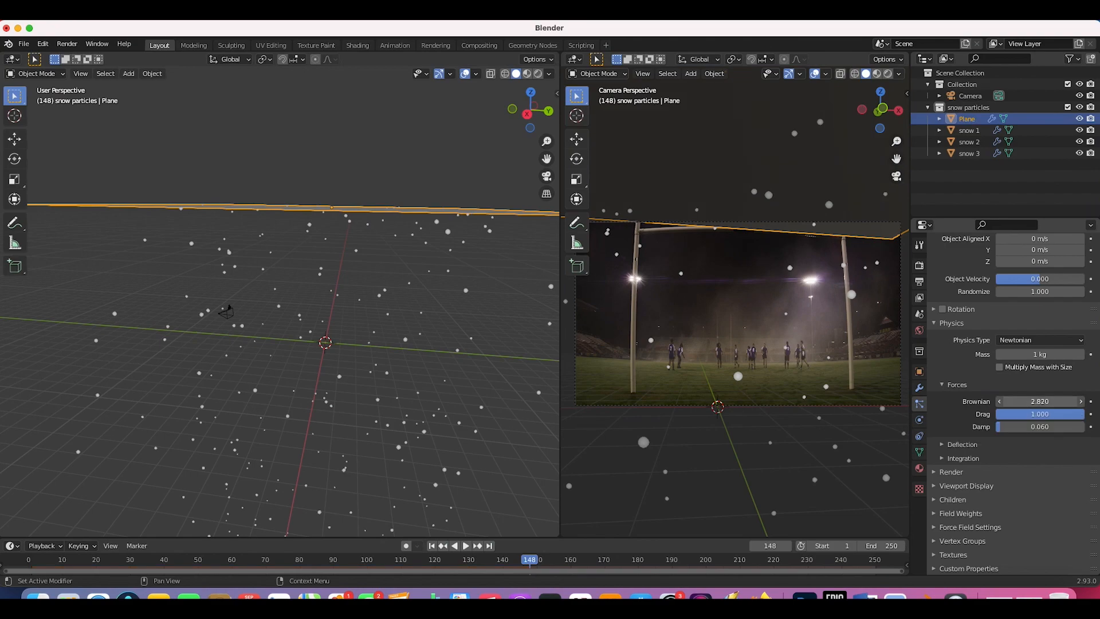
left_click(431, 545)
key("space")
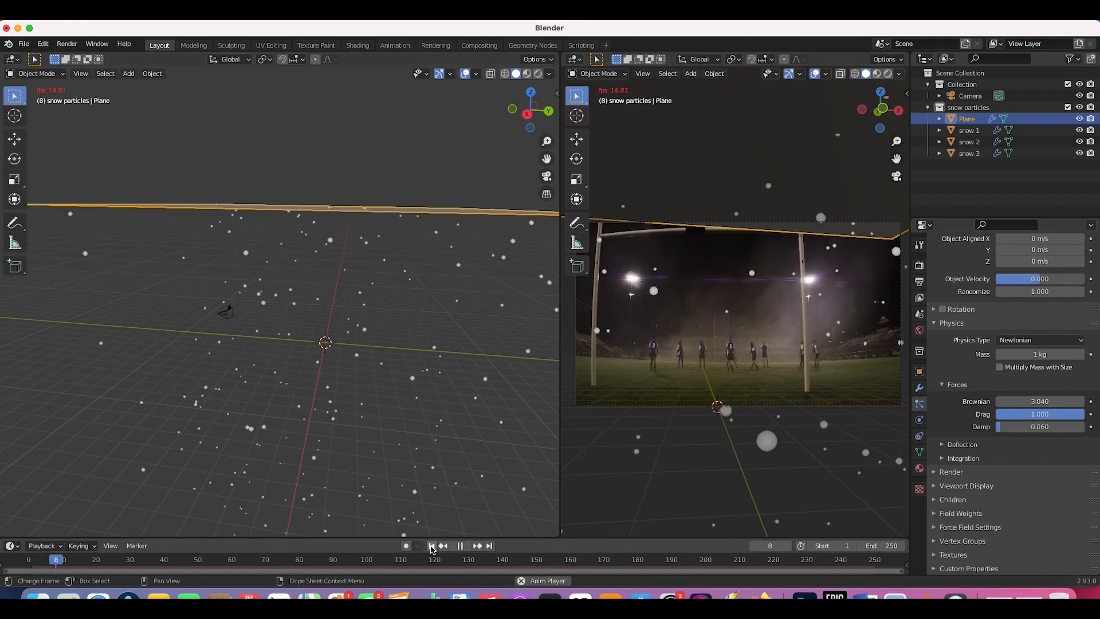
key("space")
left_click_drag(1040, 402, 1073, 401)
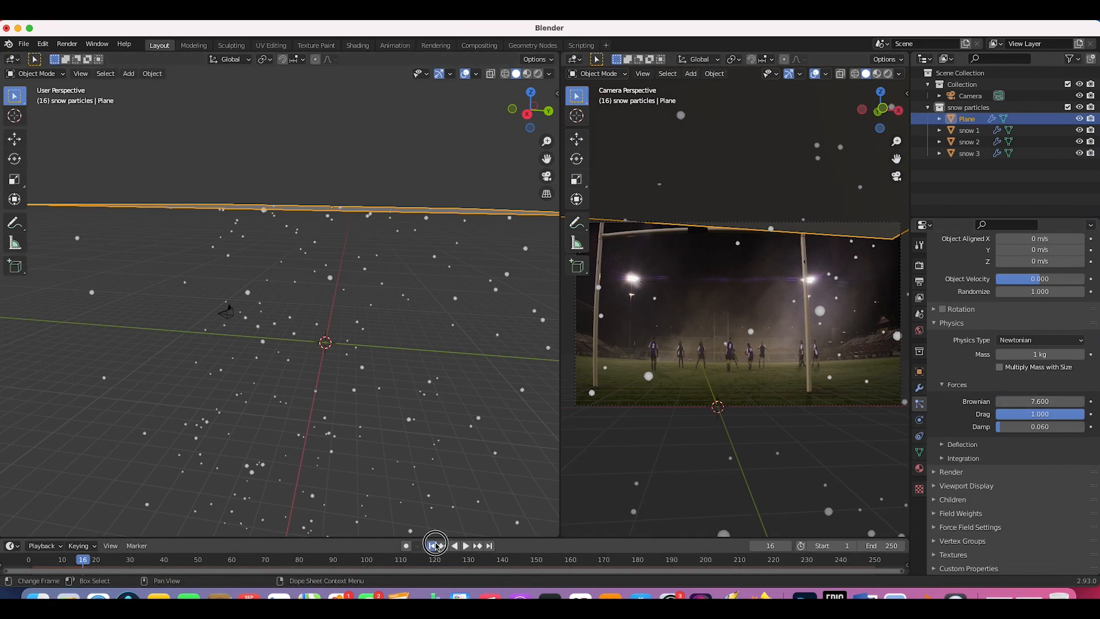
left_click(433, 546)
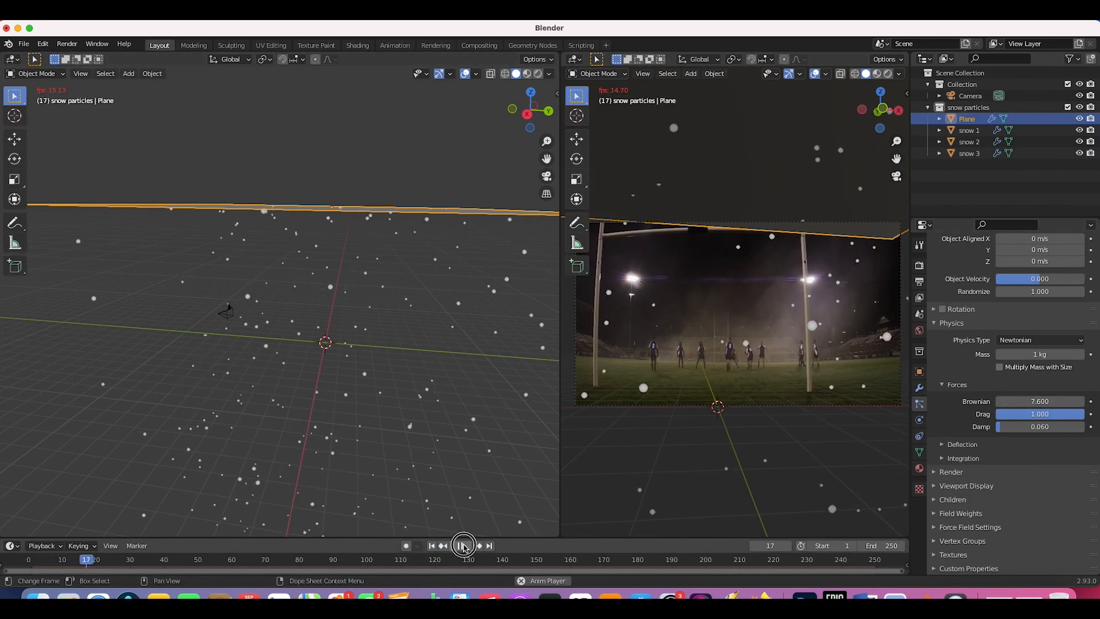
left_click(461, 546)
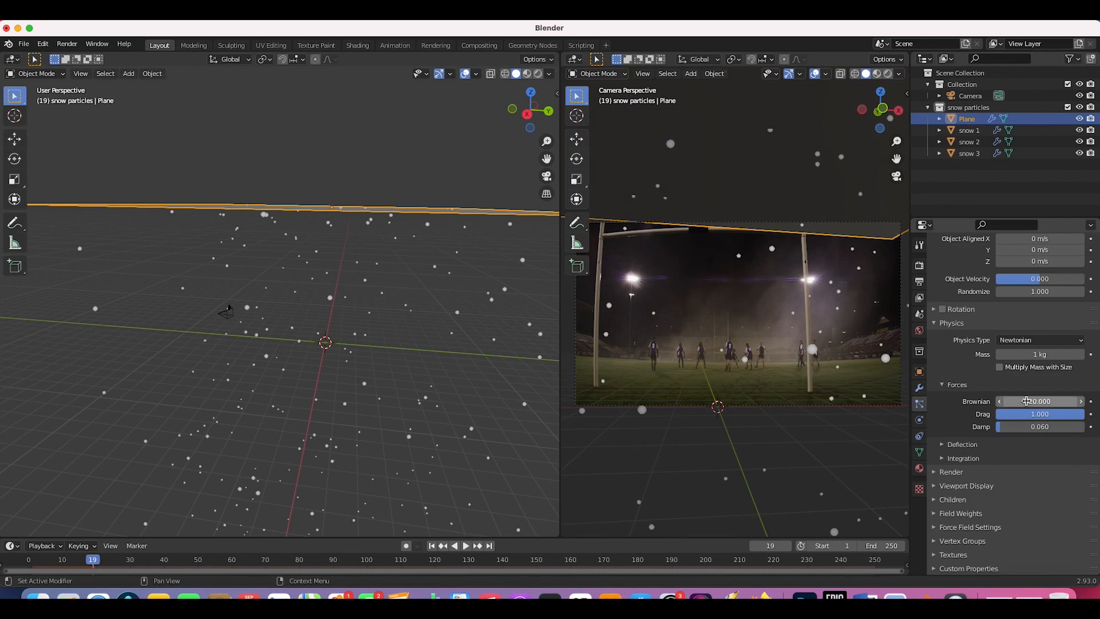
left_click(465, 546)
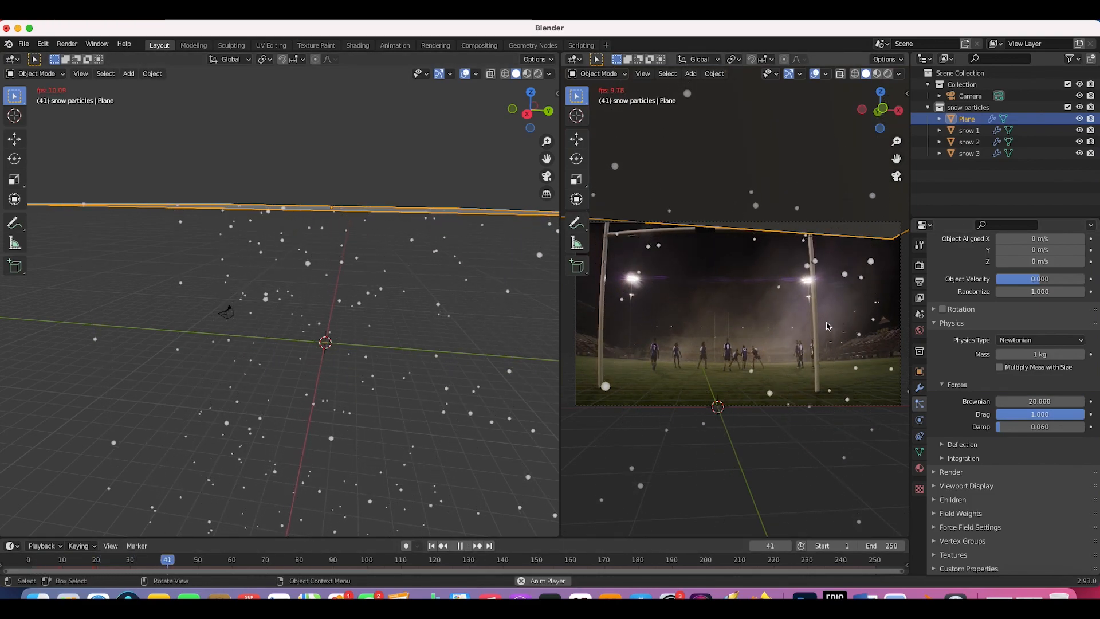
key("space")
Step: Trial a Brownian force of 50, then set Brownian to 0 while replaying
left_click(1039, 404)
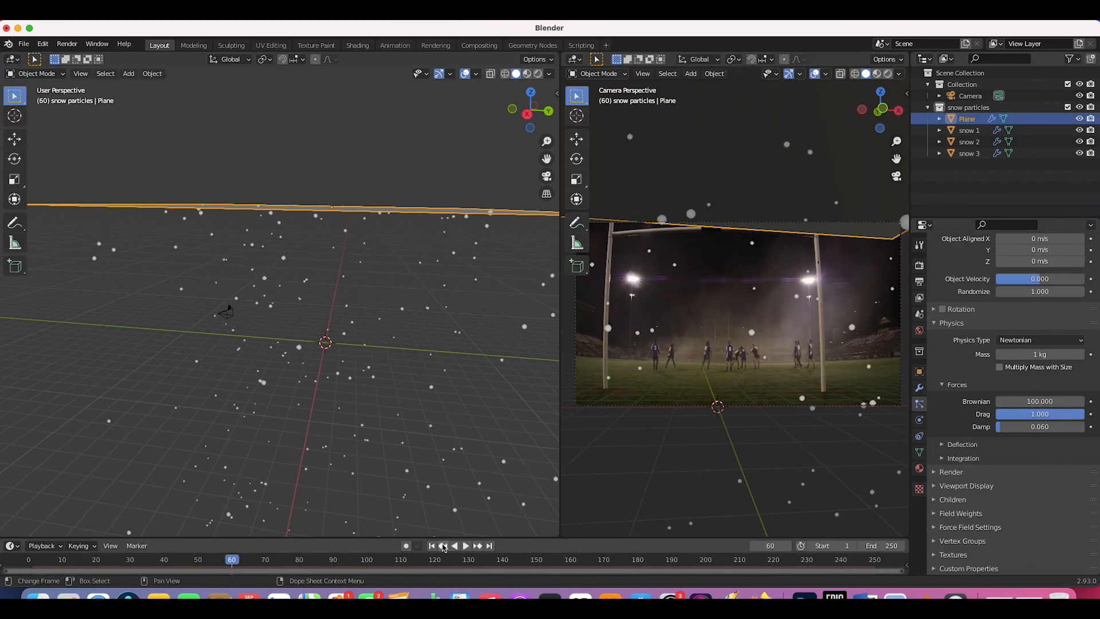
left_click(432, 545)
left_click(465, 546)
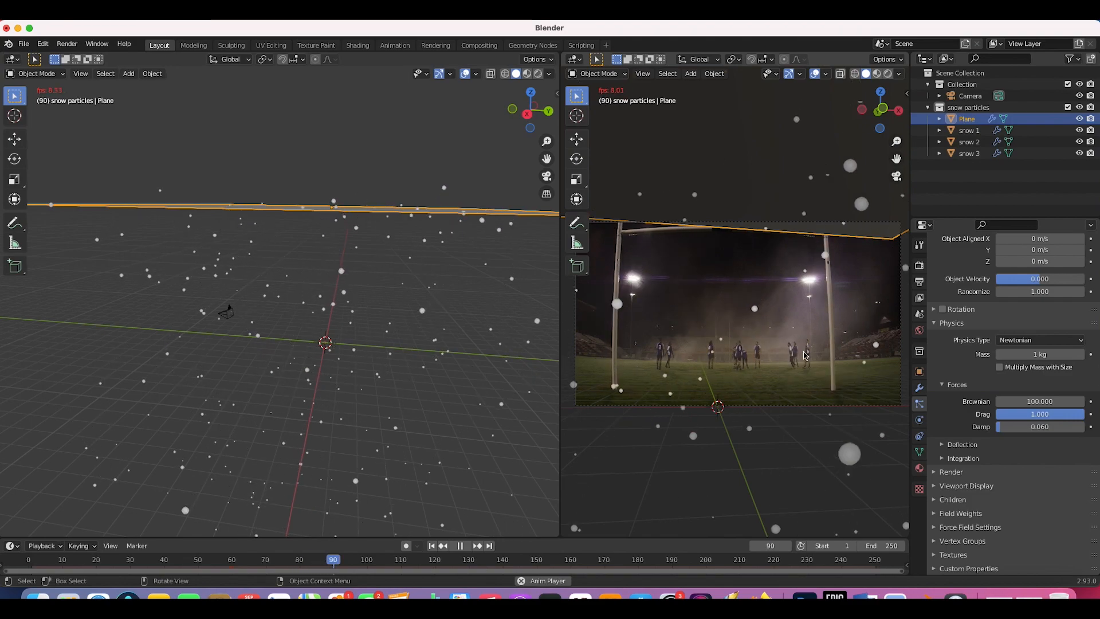
key("space")
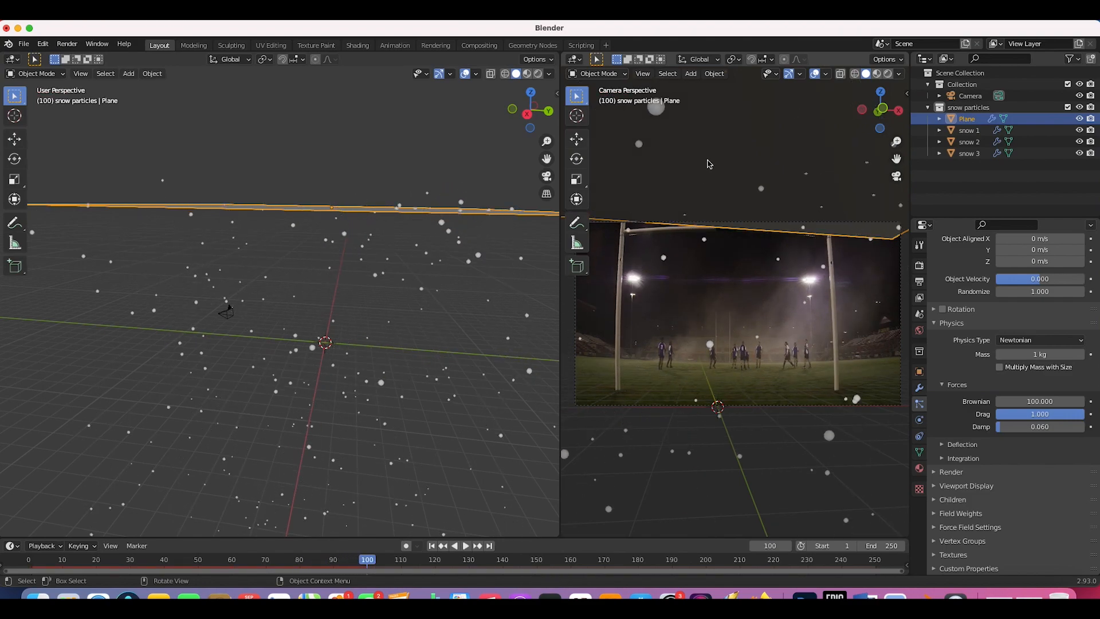
left_click(1038, 402)
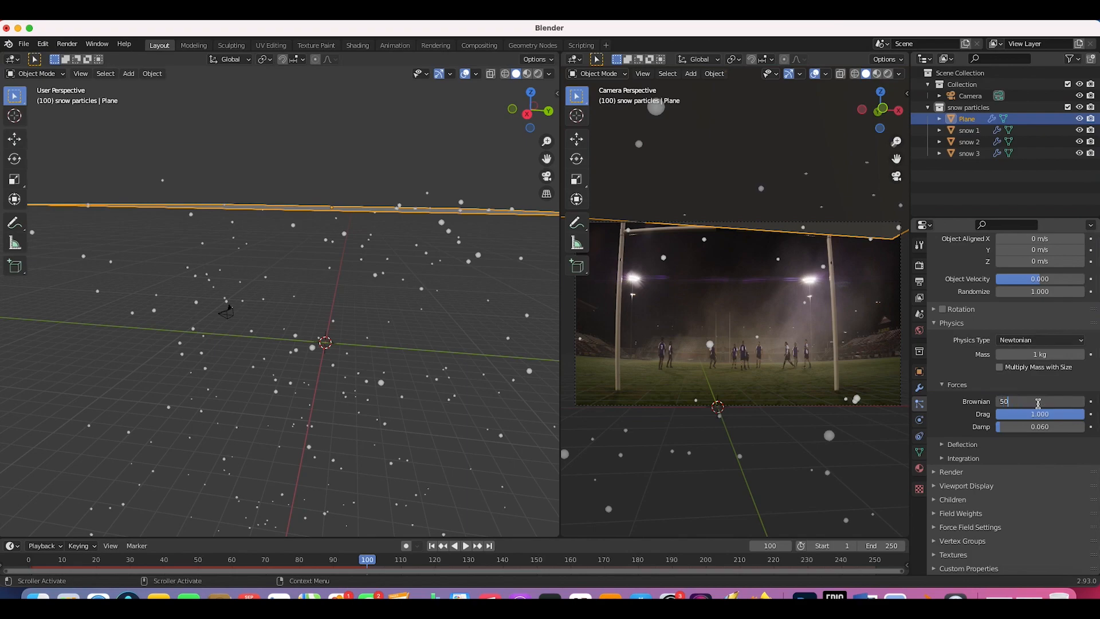
left_click(431, 546)
left_click(465, 548)
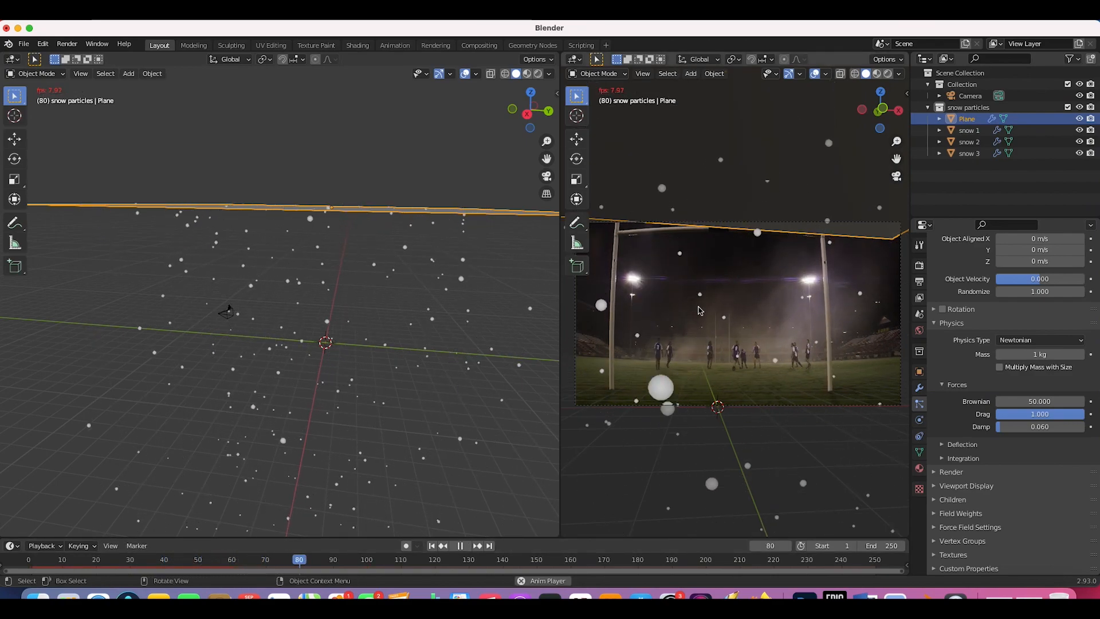
key("space")
key("space")
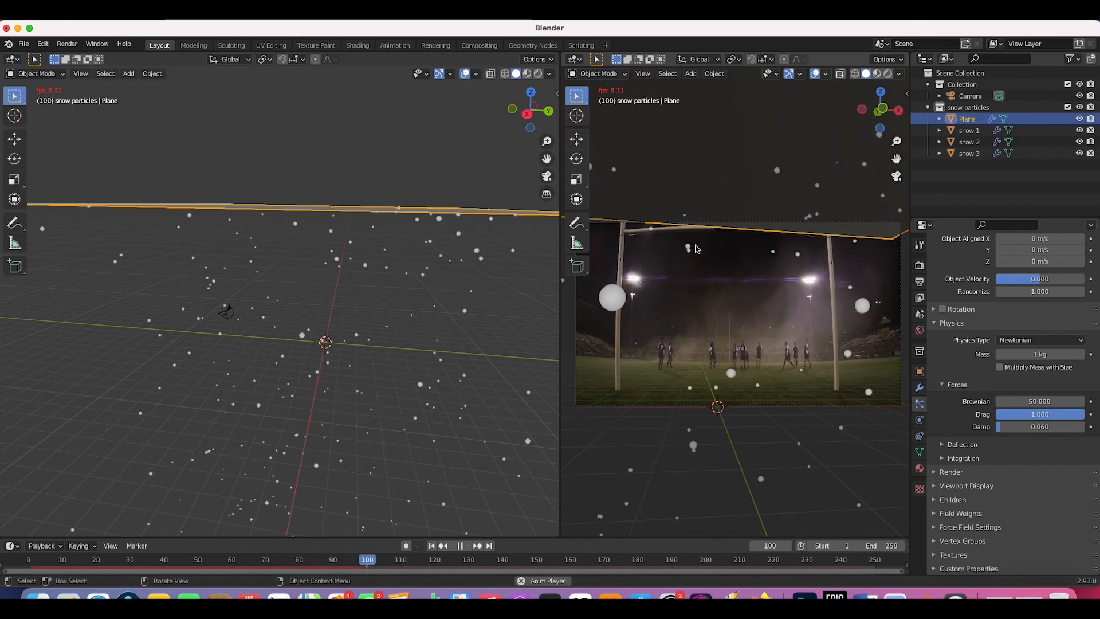
key("space")
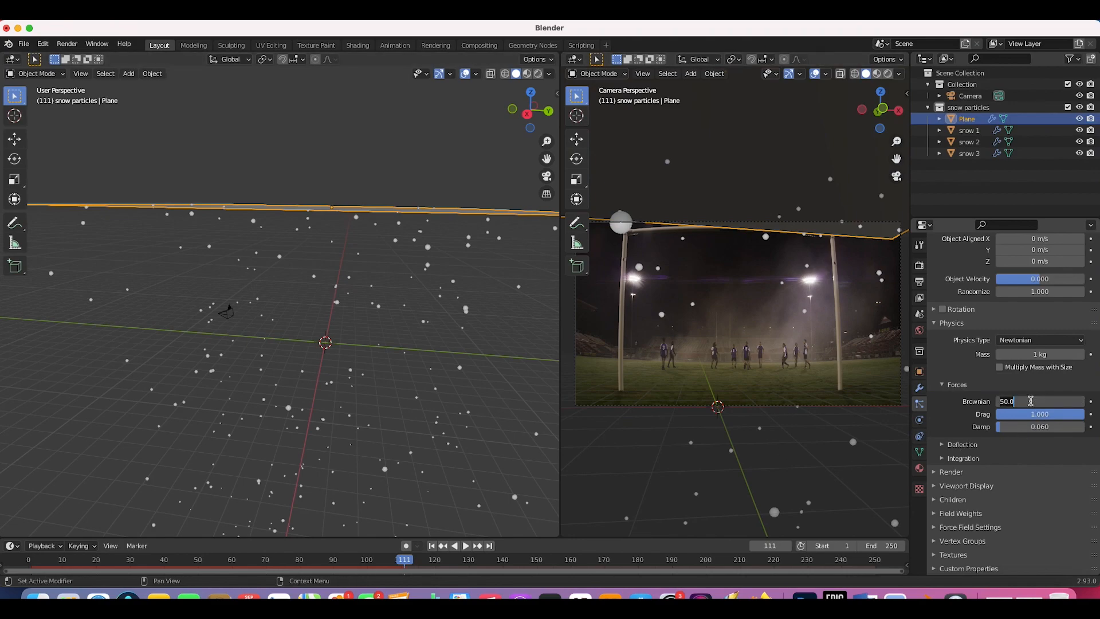
key("Return")
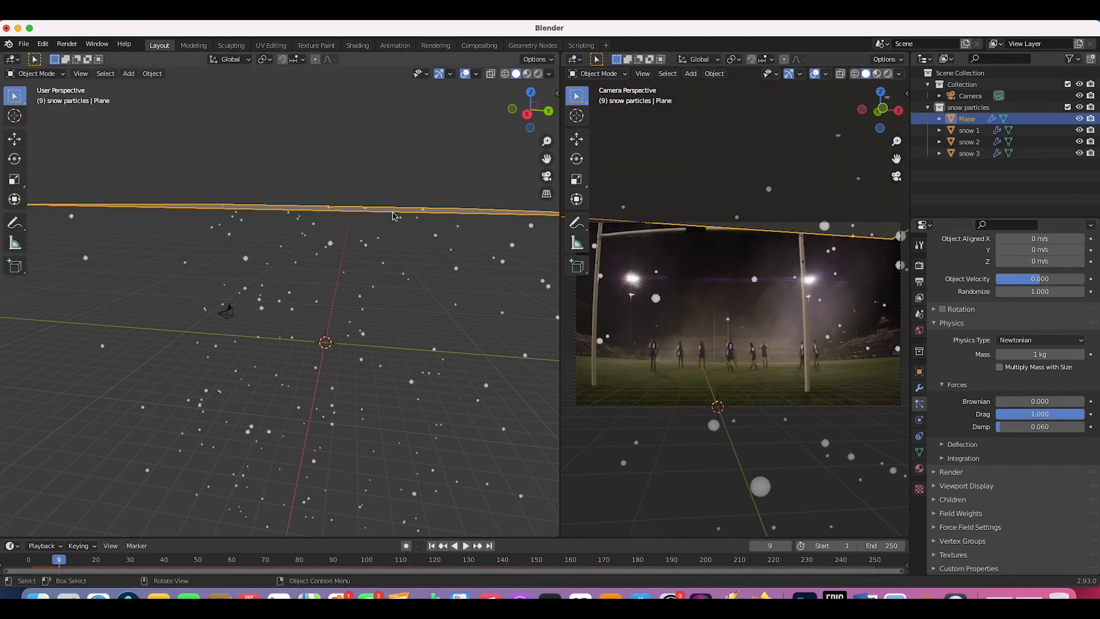
key("shift+a")
Step: Add a Turbulence force field and place it above the scene
mouse_move(373, 500)
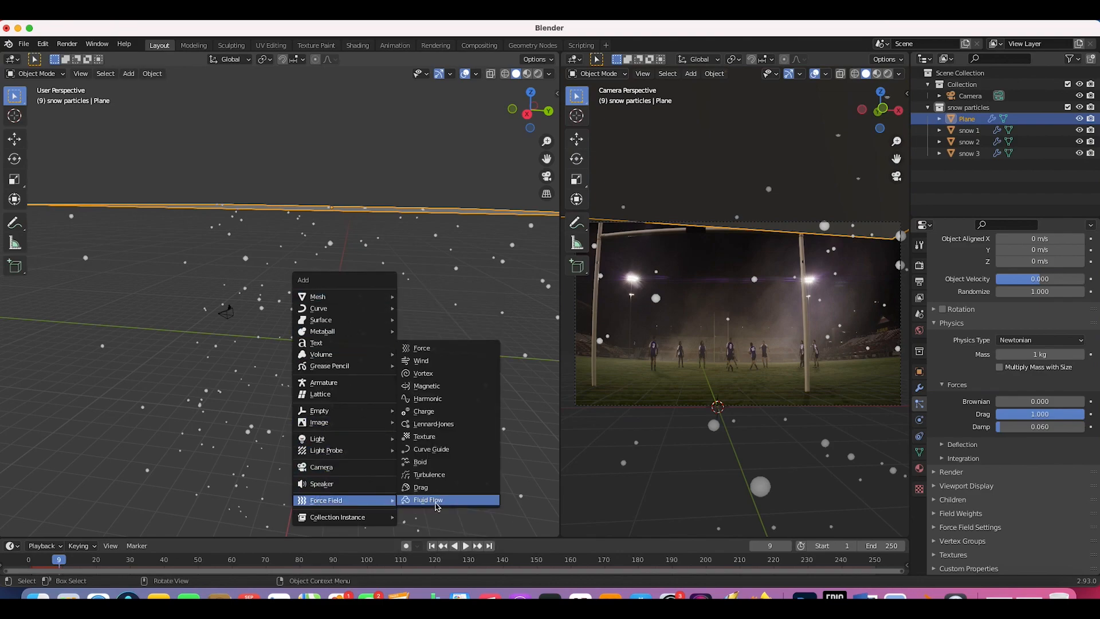
left_click(426, 474)
key("g")
left_click(309, 283)
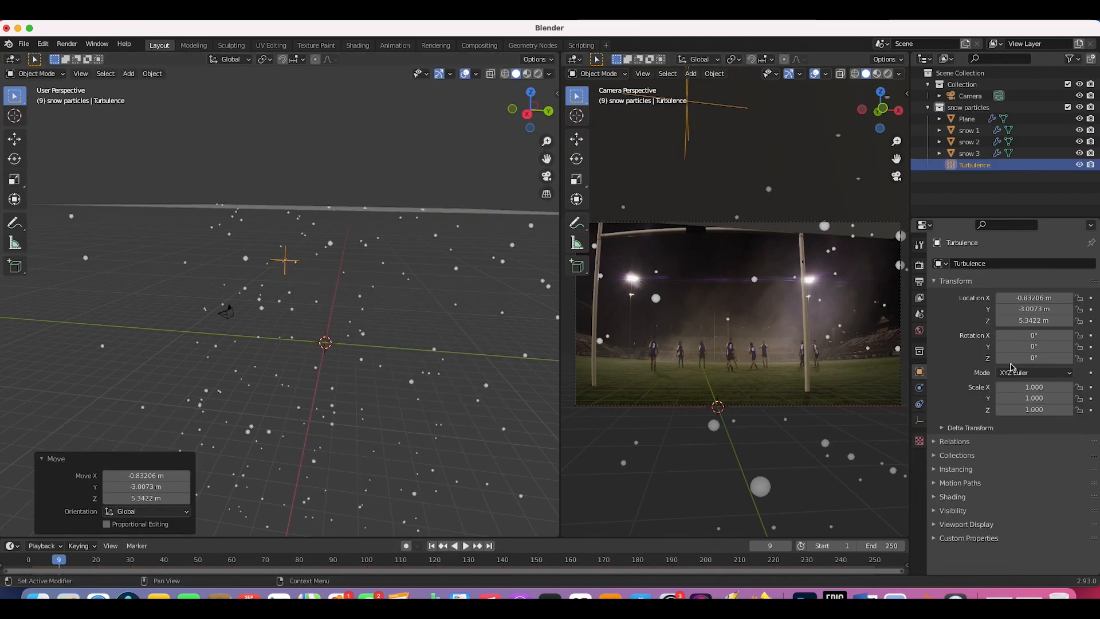
Step: Try Turbulence Strength values of 12.7 and 69.1, previewing the snow each time
left_click(921, 388)
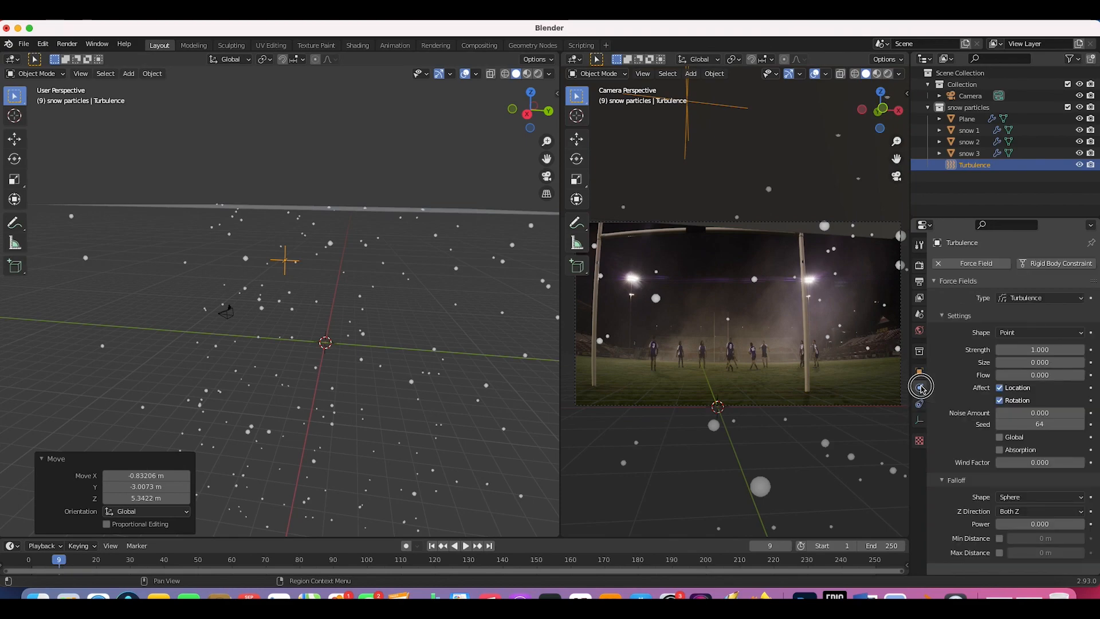
left_click_drag(1031, 350, 1054, 350)
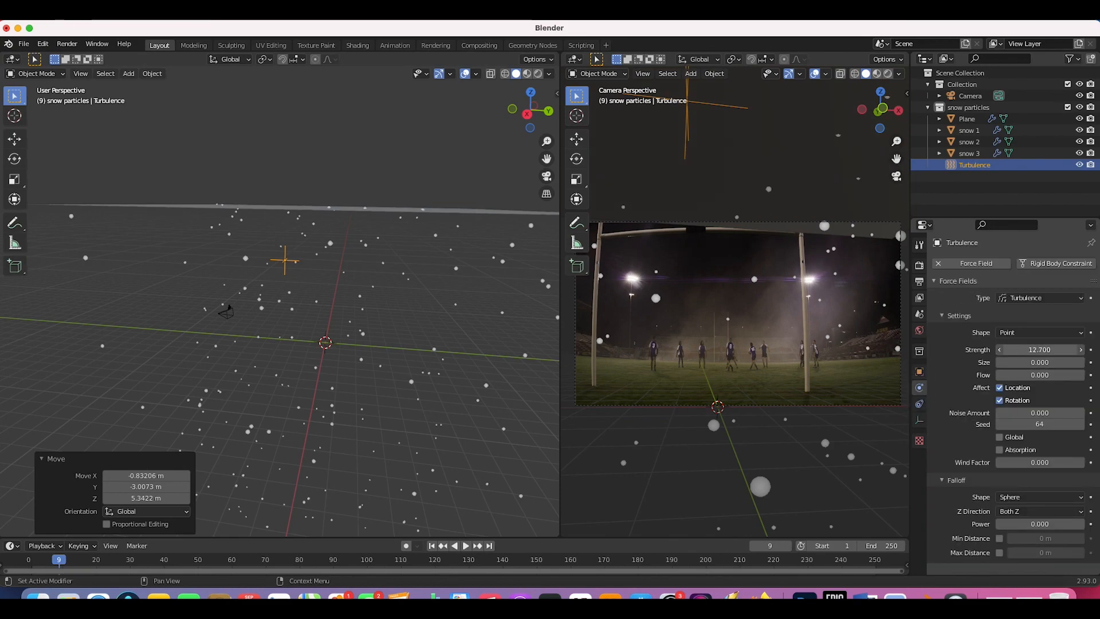
left_click(465, 545)
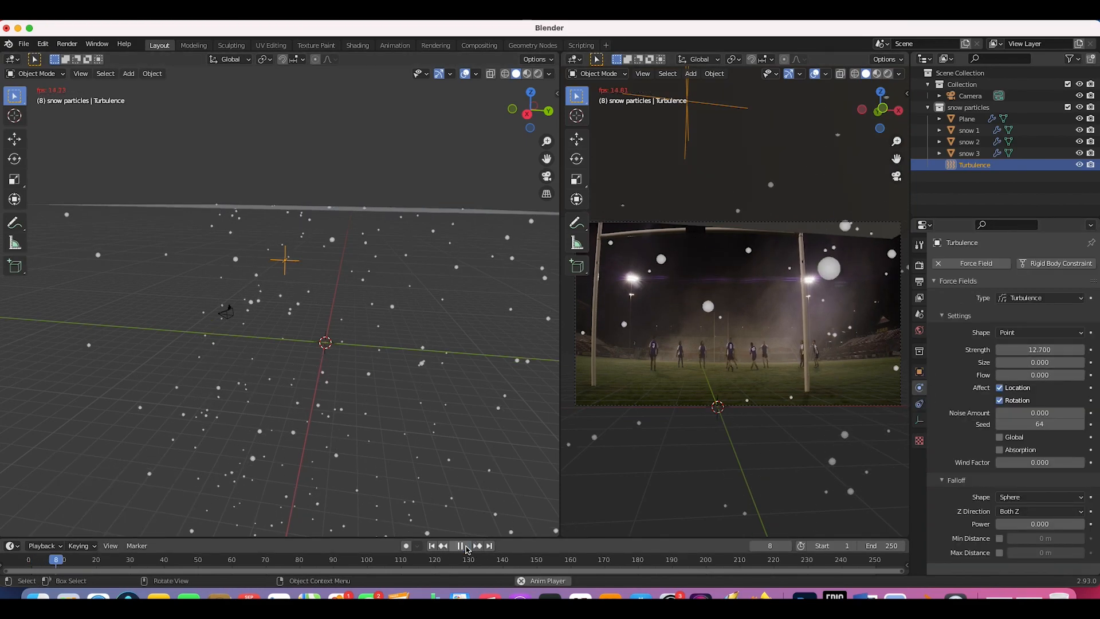
left_click(466, 548)
left_click_drag(1022, 347, 1054, 347)
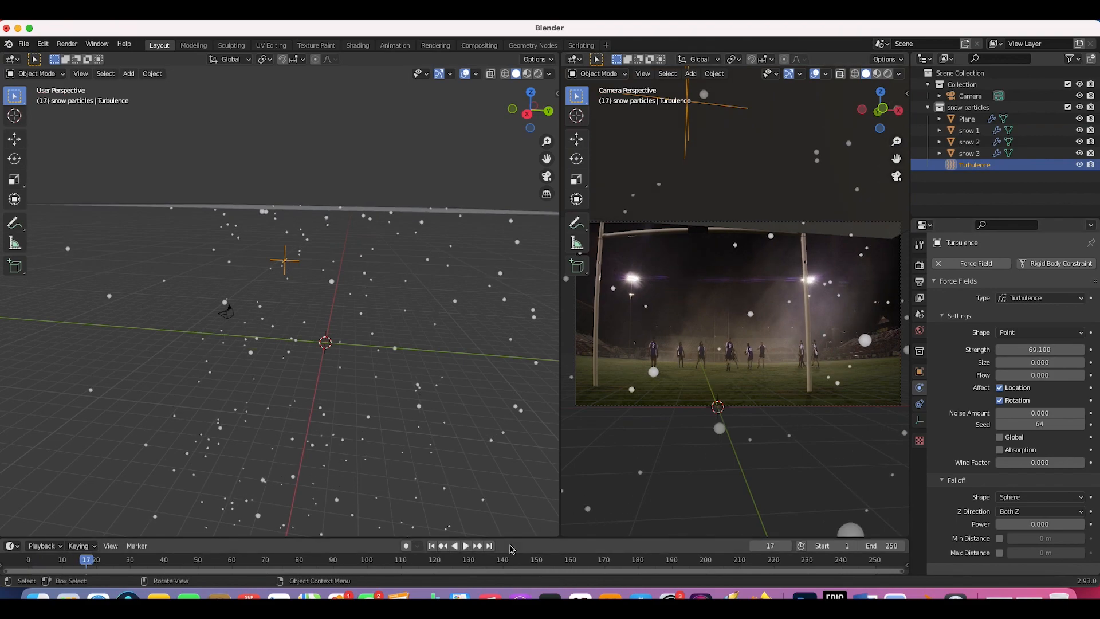
left_click(431, 546)
left_click(466, 546)
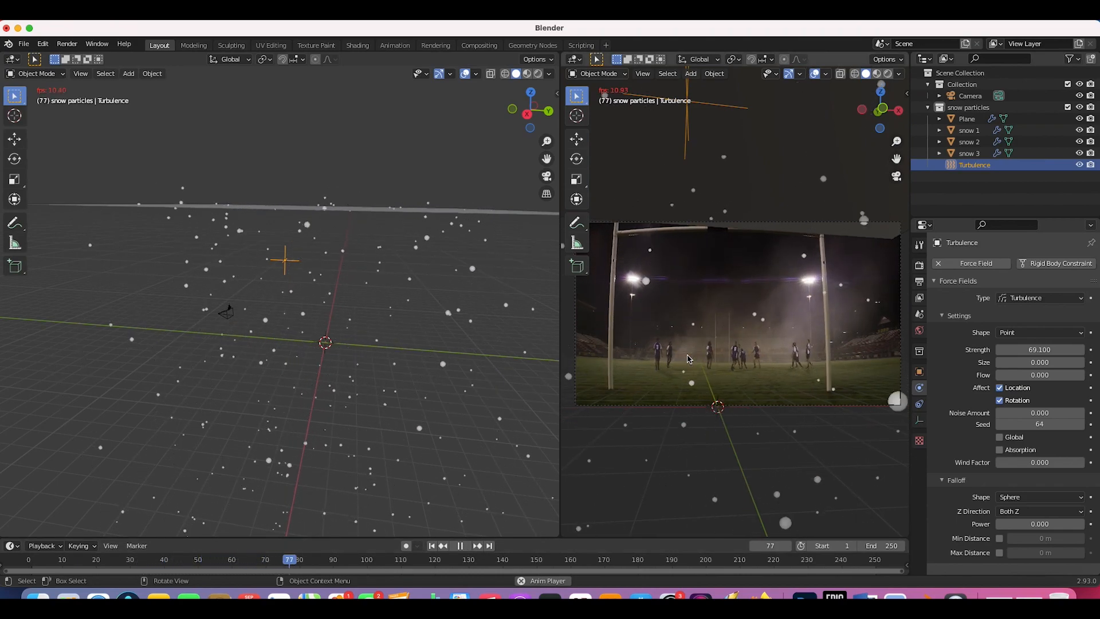
key("space")
Step: Set the Turbulence Strength to exactly 54 and play the animation
left_click(1030, 350)
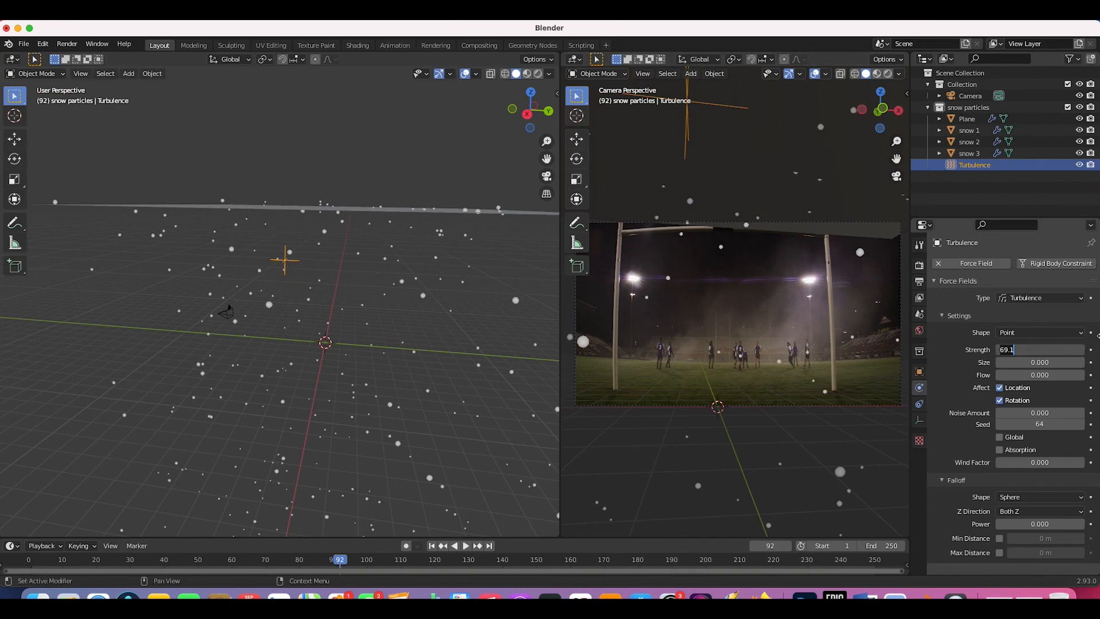
key("BackSpace")
key("BackSpace")
key("BackSpace")
key("BackSpace")
type("54")
key("Return")
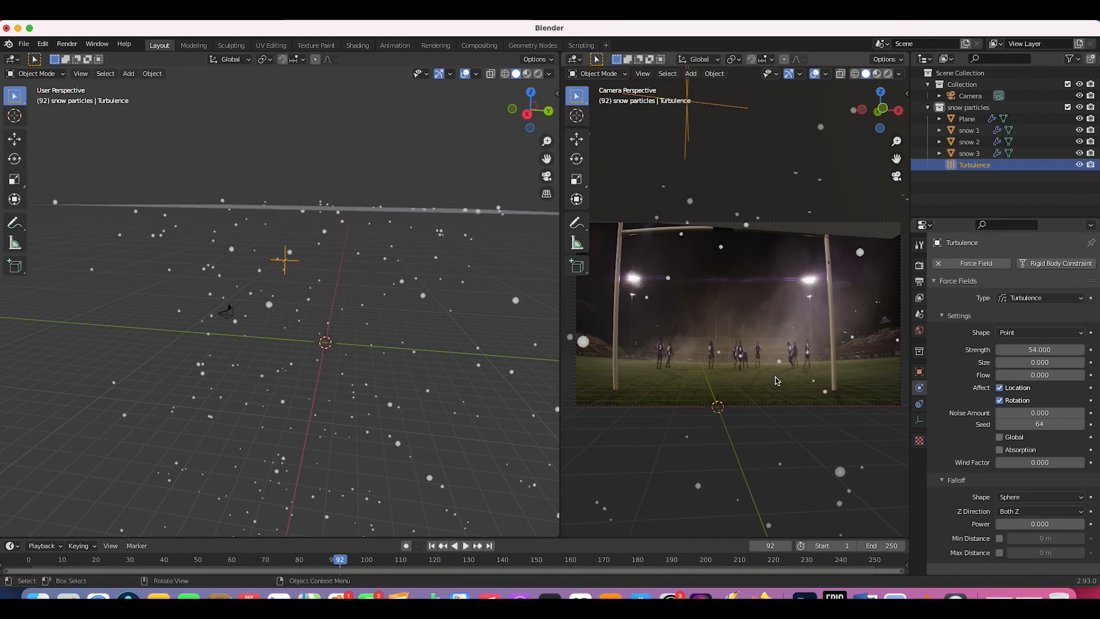
key("space")
key("space")
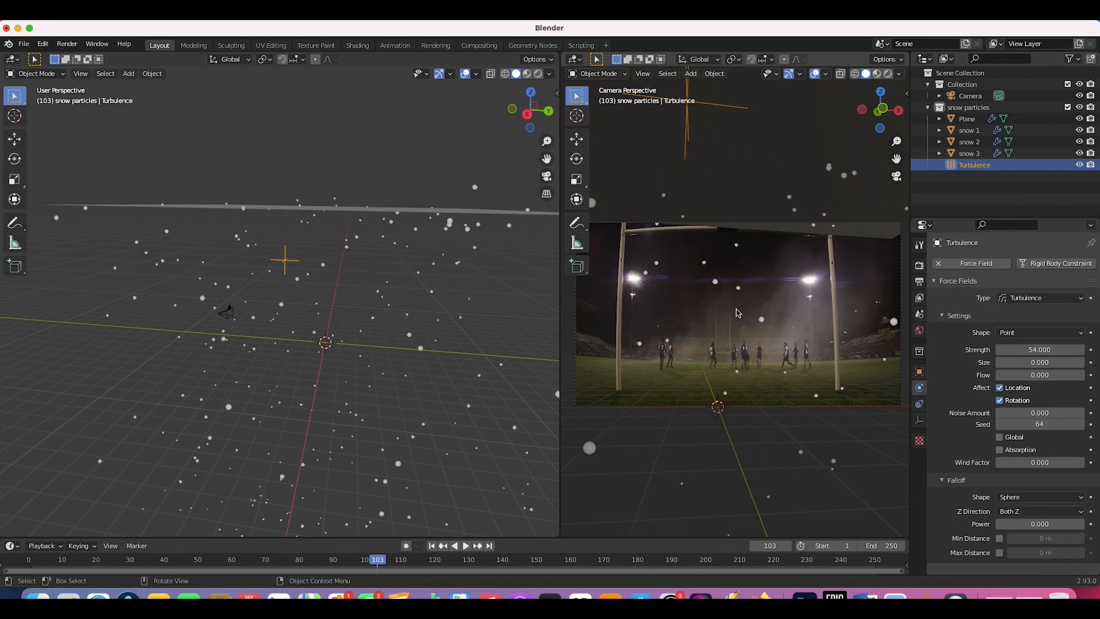
Step: Set the Turbulence Size to 2 and preview the snow from frame 1
left_click(1008, 362)
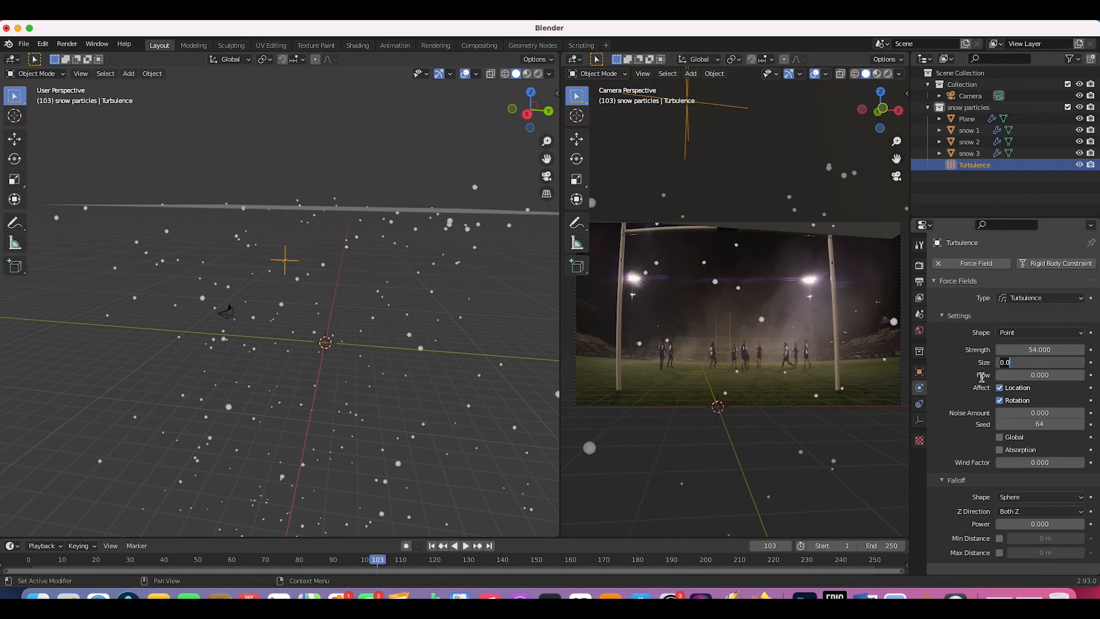
type("2")
key("Return")
left_click(436, 546)
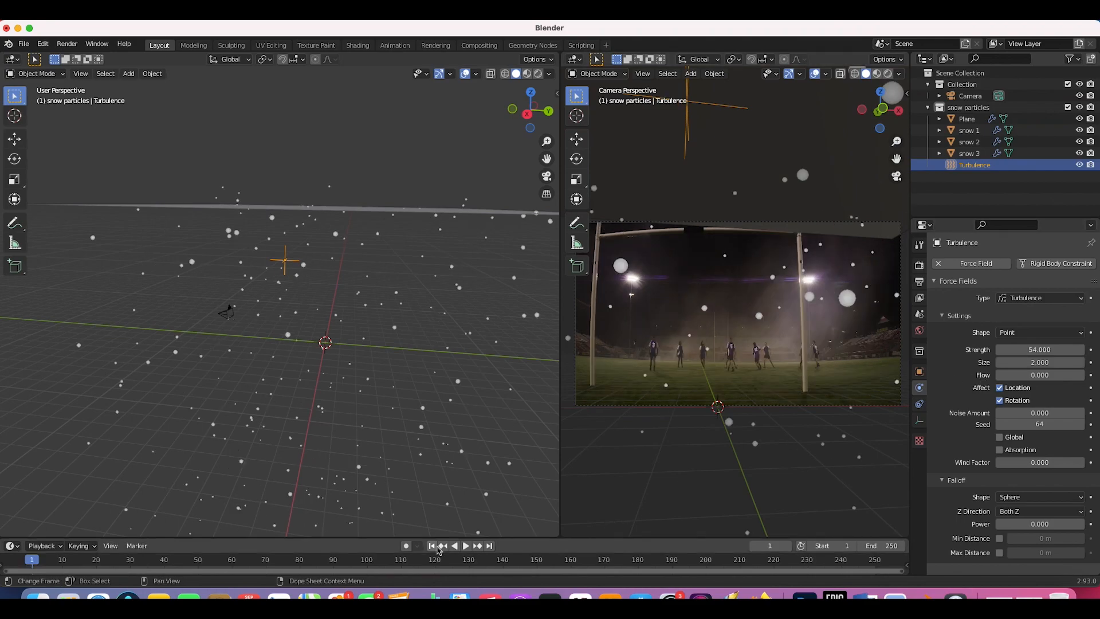
key("space")
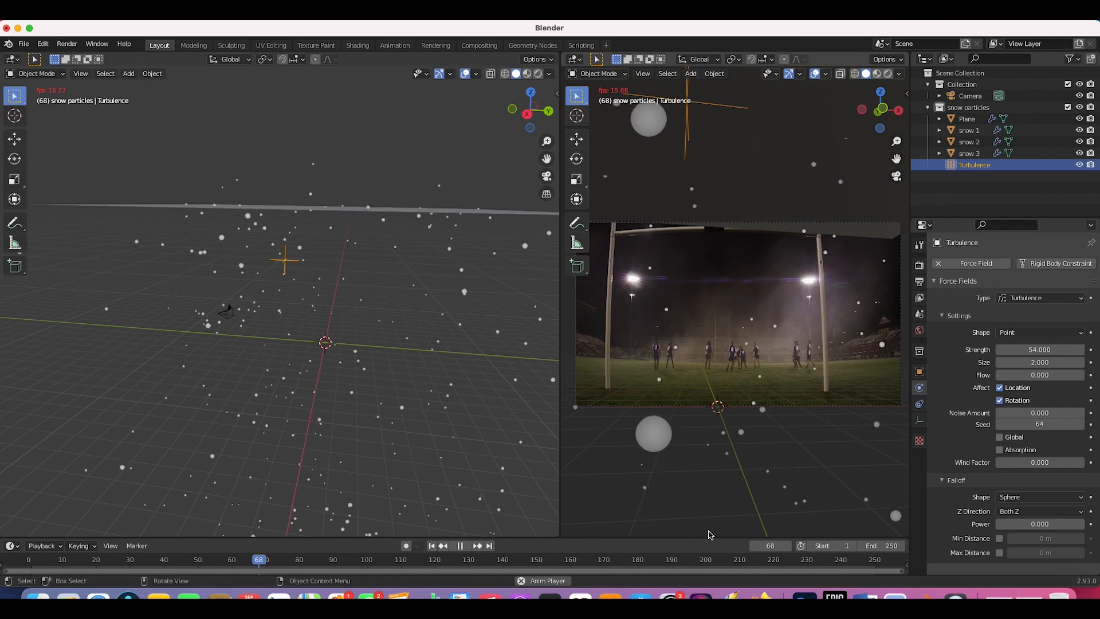
Step: Change the Turbulence Size to 1 and replay the snow from the start
key("space")
double_click(1037, 363)
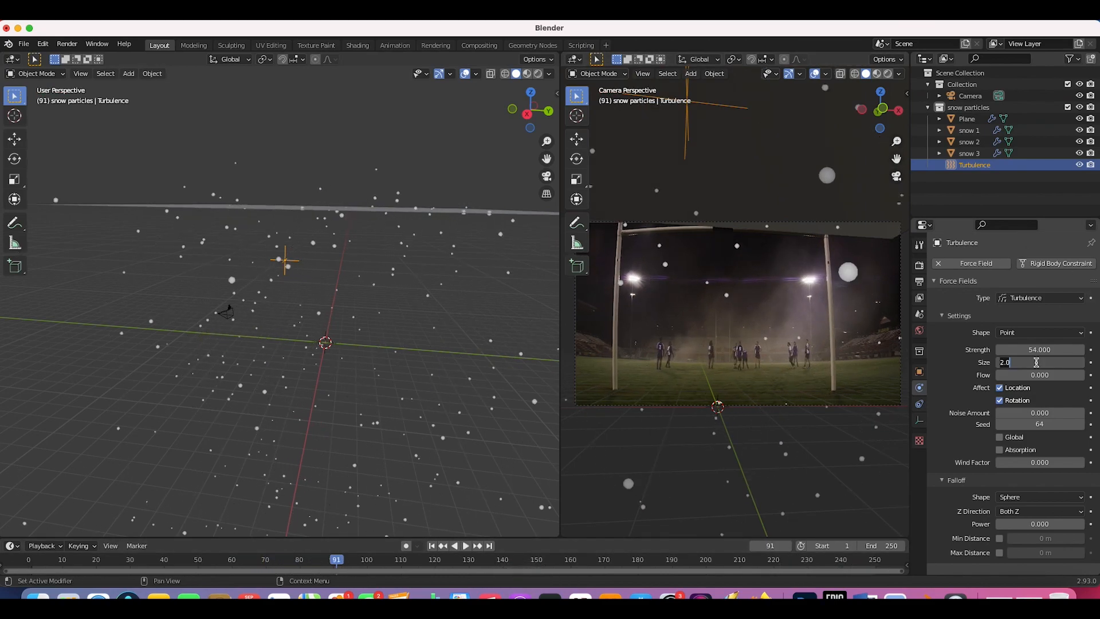
type("1")
key("Return")
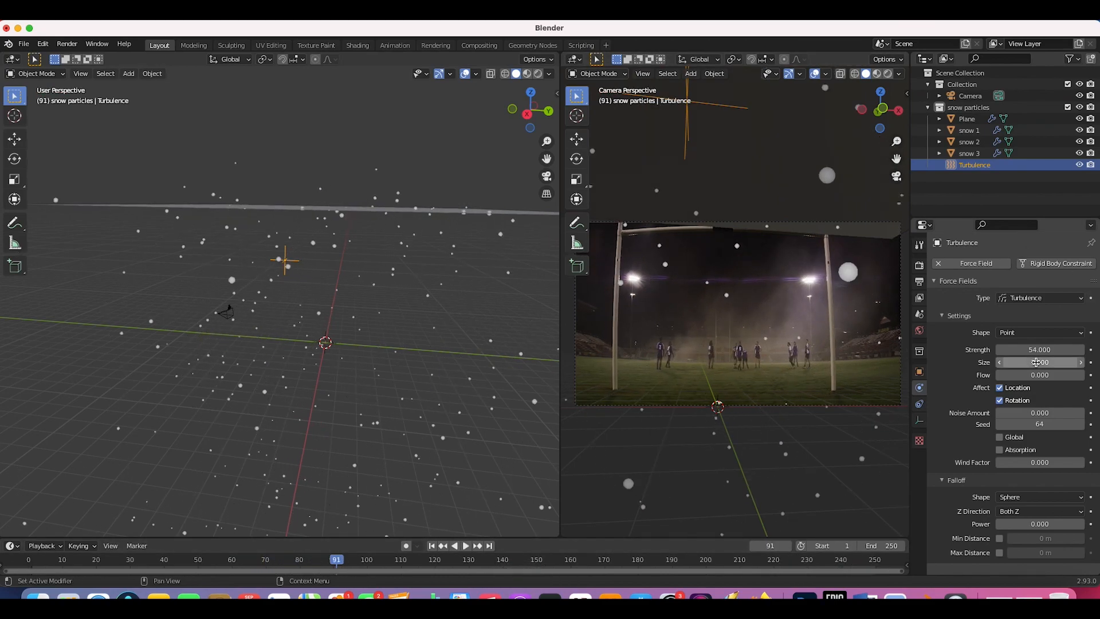
left_click(432, 545)
left_click(466, 546)
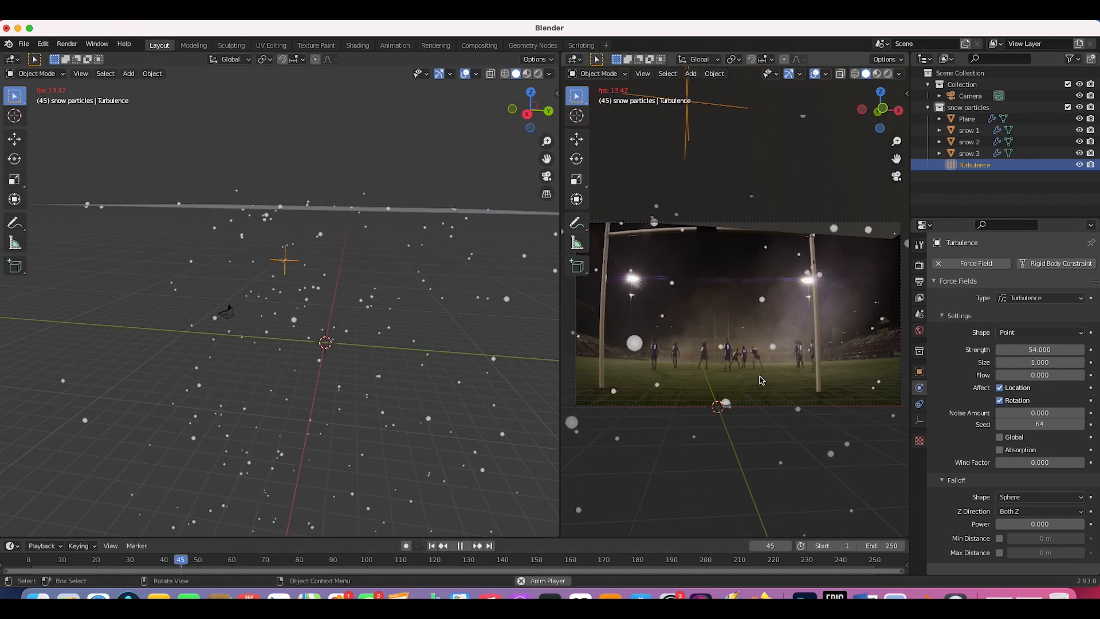
key("space")
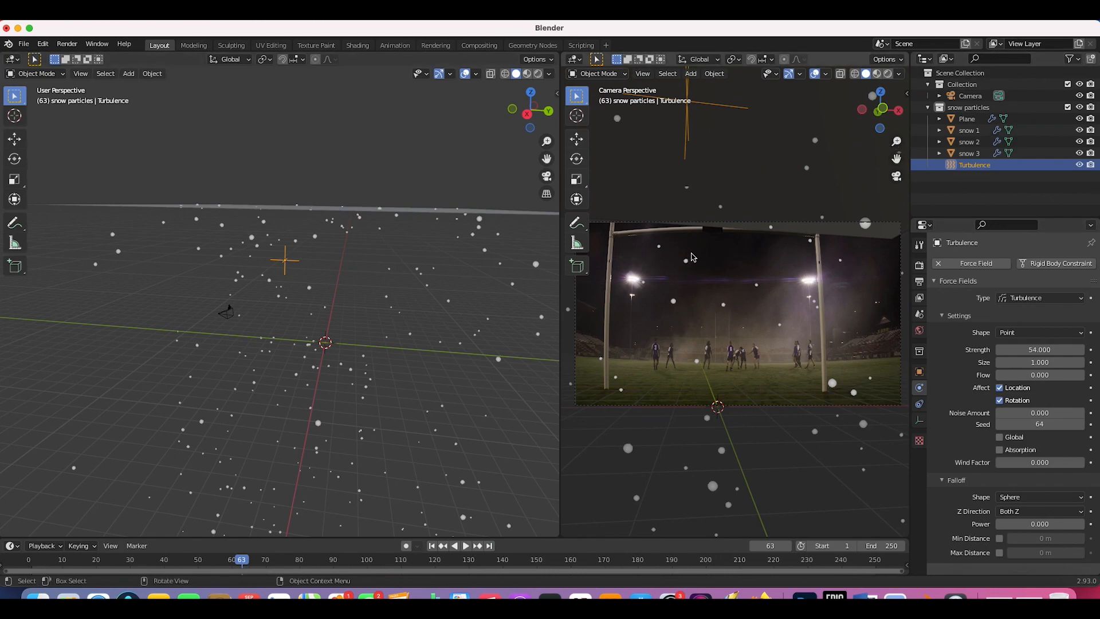
left_click(968, 107)
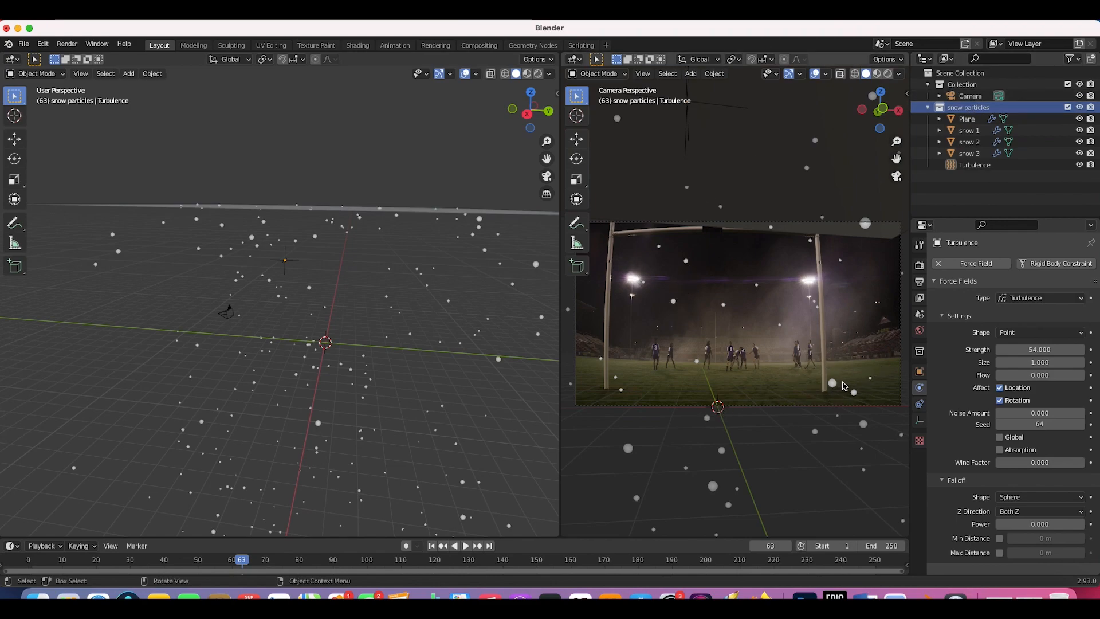
Step: Select the Plane emitter and show its particle settings down to Render
left_click(675, 306)
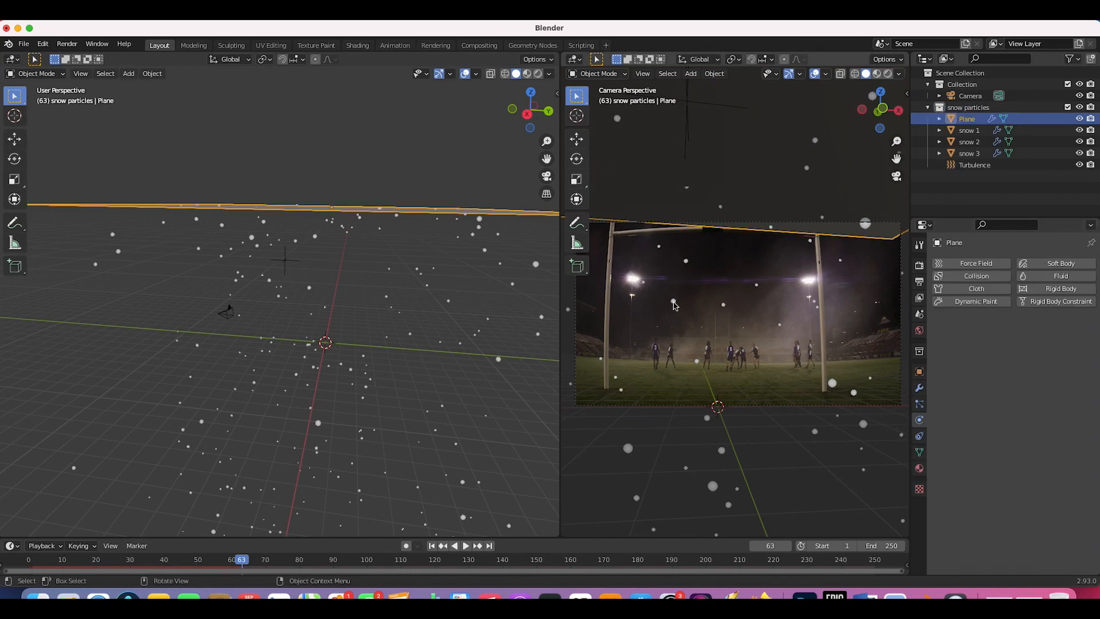
left_click(919, 405)
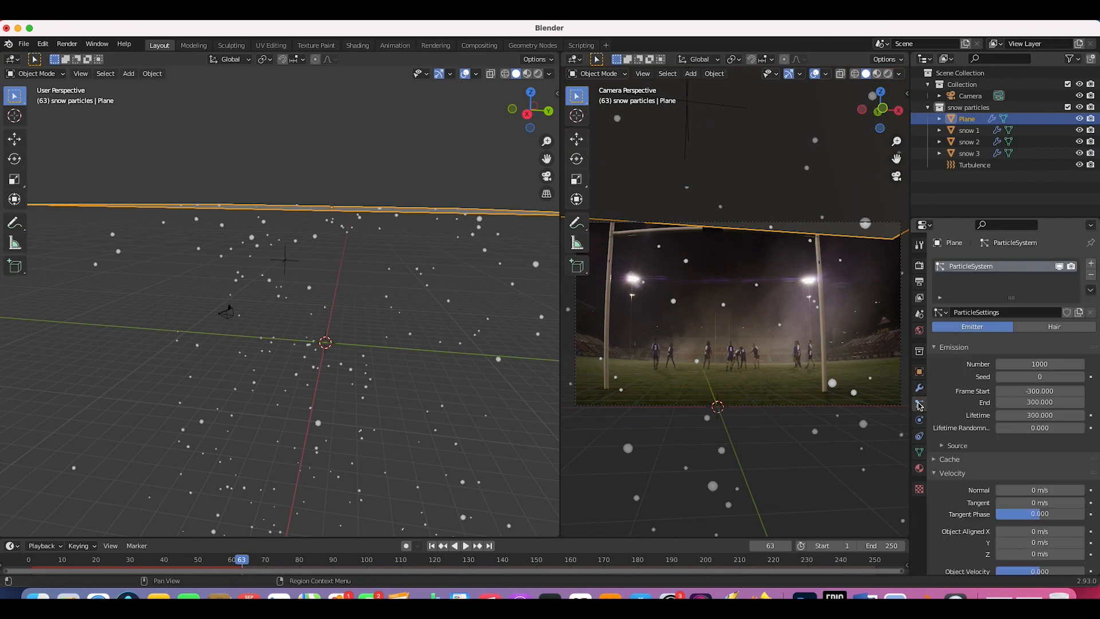
scroll(1004, 381, "down", 20)
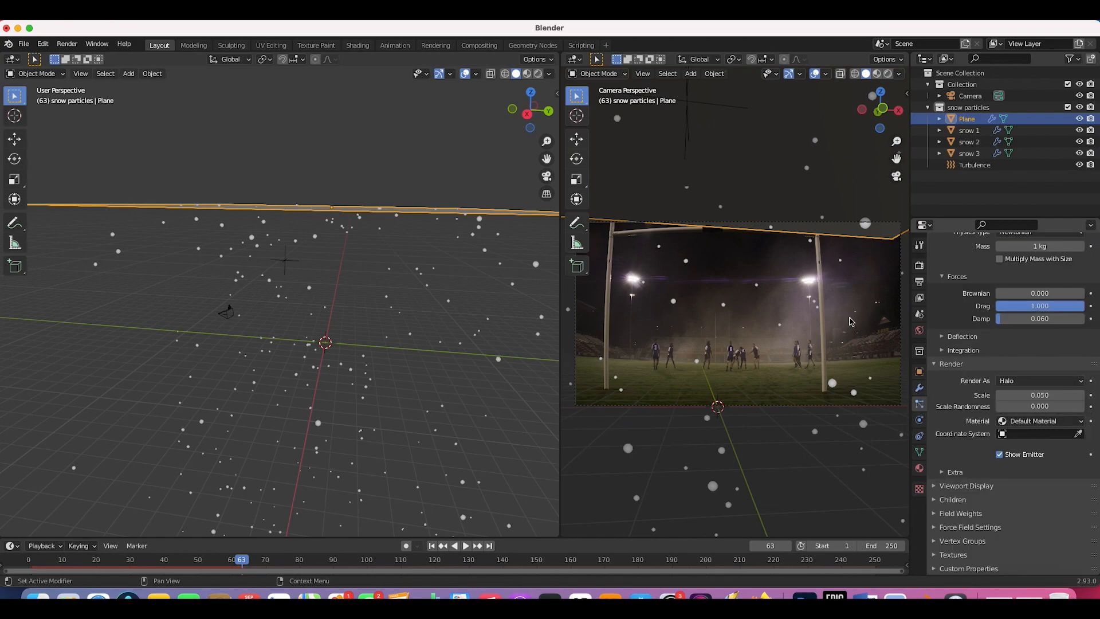
Step: Render the particles as Collection instances of the snow particles collection
left_click(1026, 380)
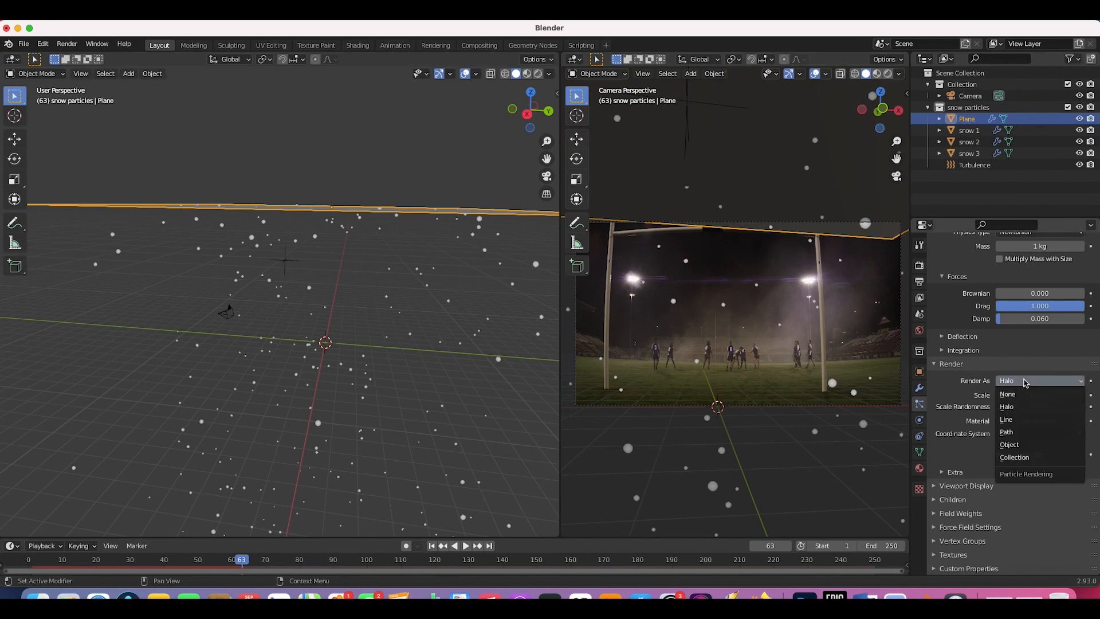
left_click(1011, 461)
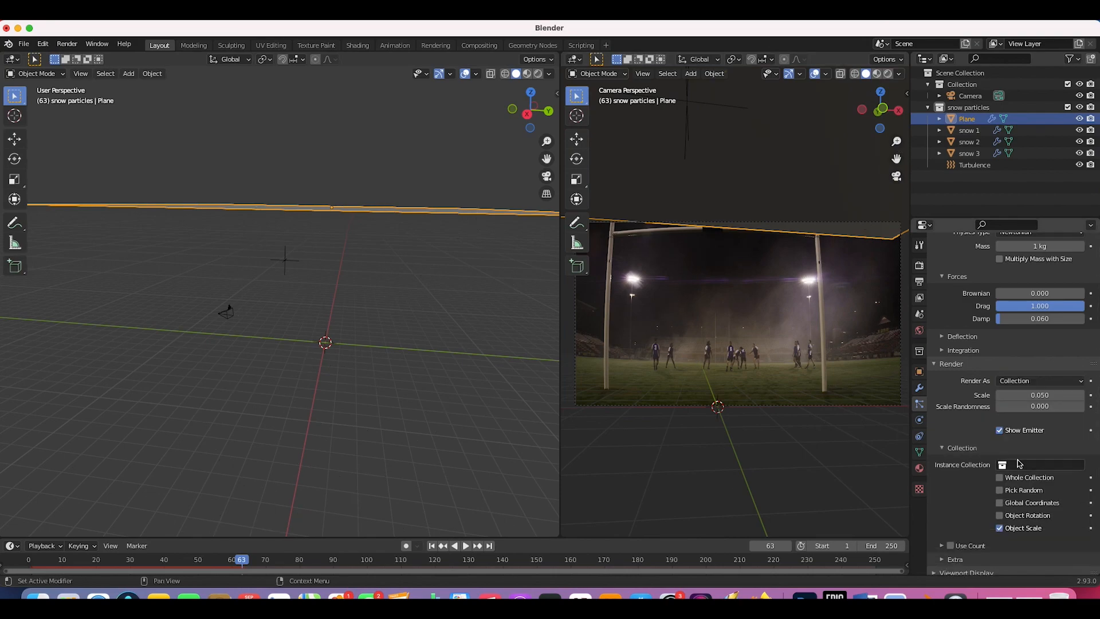
left_click(1012, 464)
left_click(1003, 357)
key("space")
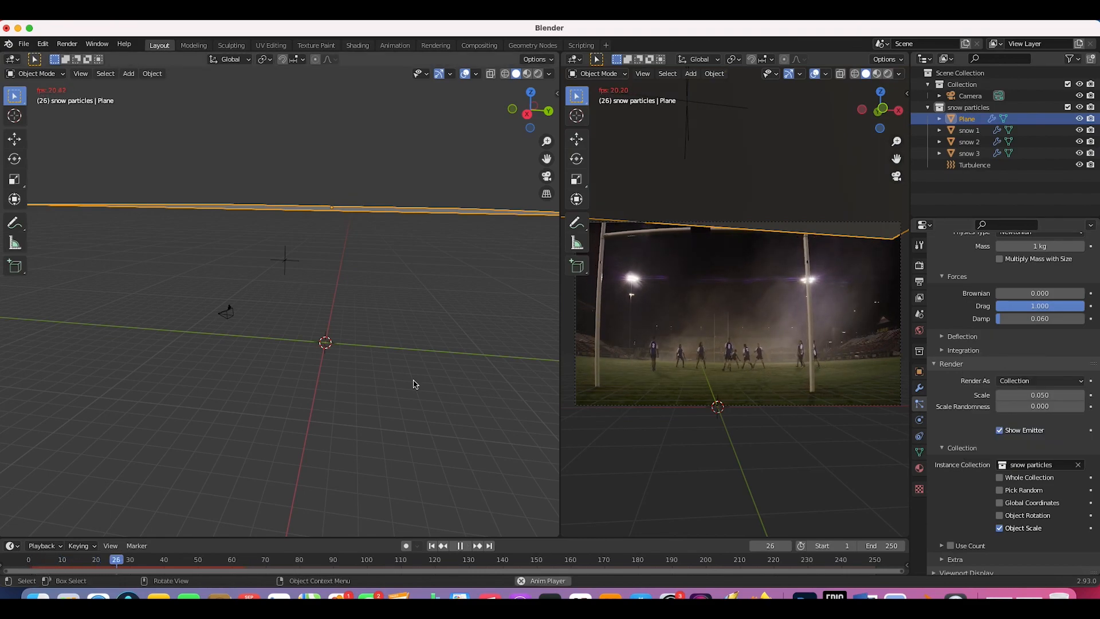
key("space")
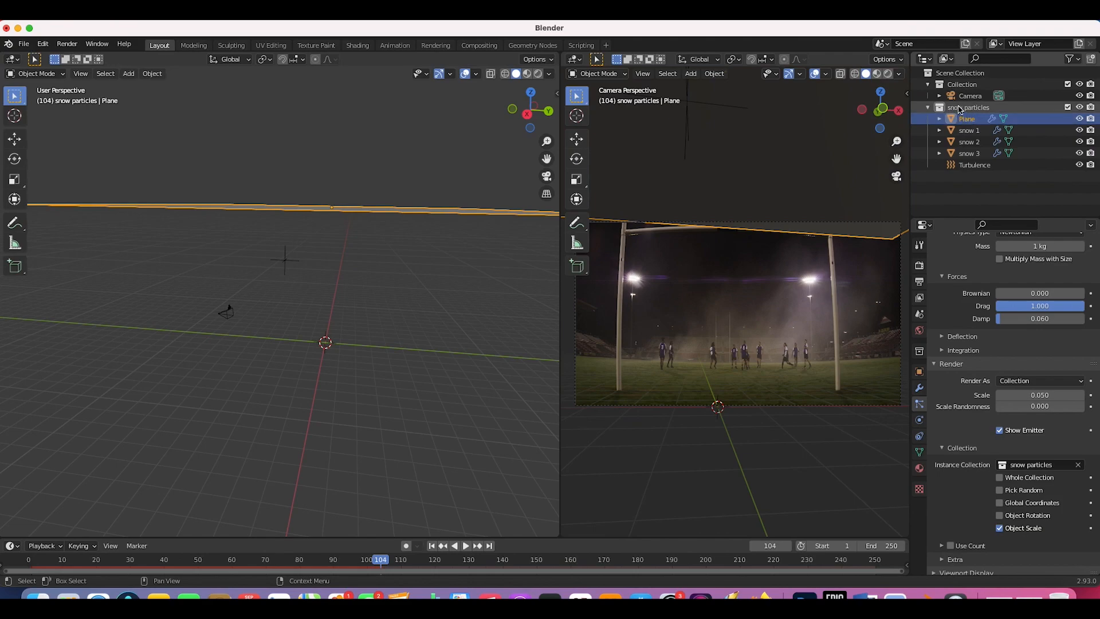
Step: Move the Plane from snow particles into Collection and replay from frame 1
left_click_drag(965, 119, 966, 84)
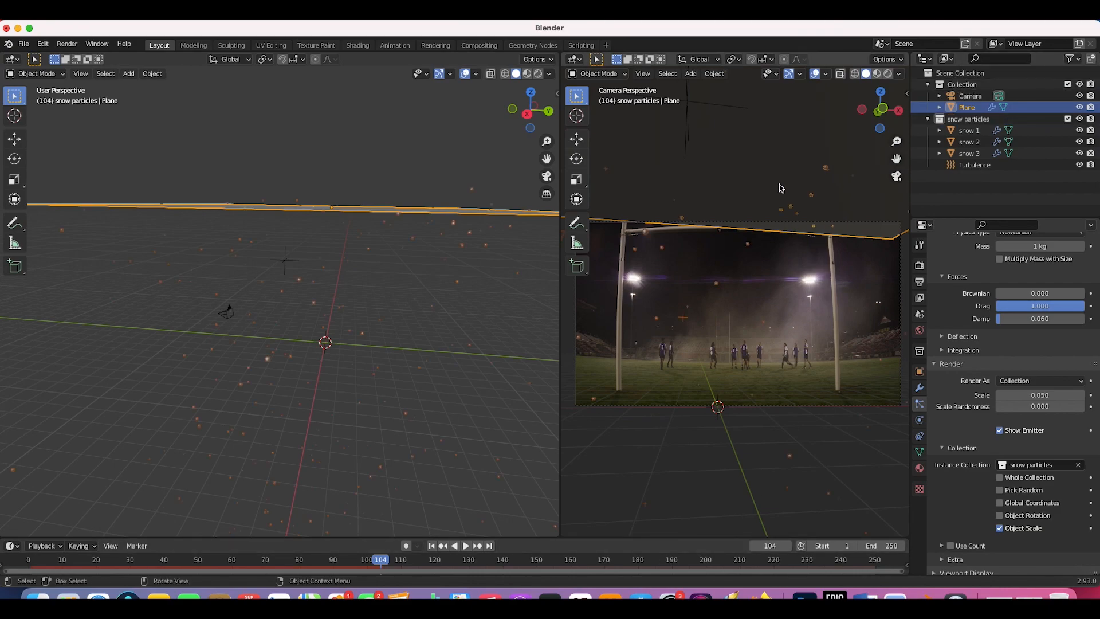
left_click(432, 546)
left_click(467, 549)
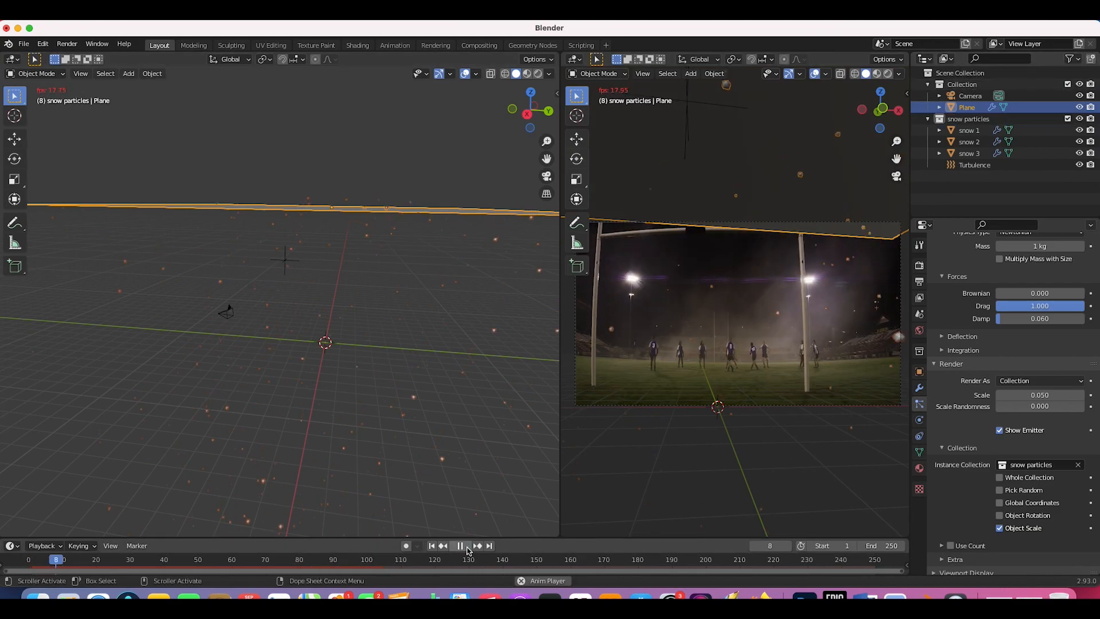
key("Escape")
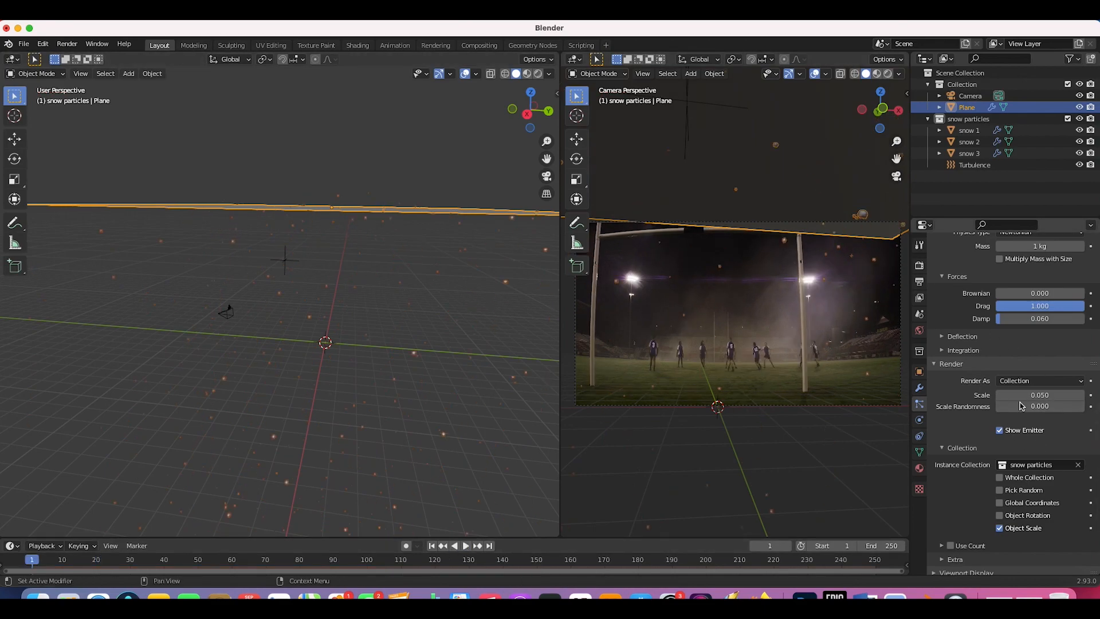
scroll(970, 350, "up", 3)
Step: Enter 40 in the particle count field and confirm the 0.05 Render Scale
scroll(970, 349, "up", 5)
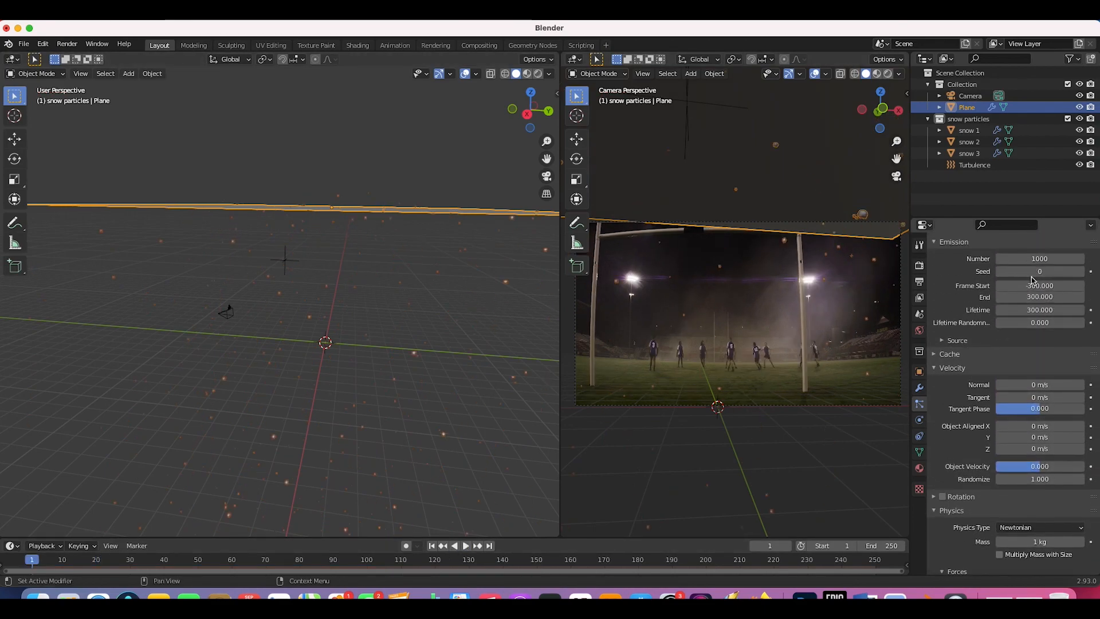
scroll(972, 350, "up", 5)
left_click(1039, 361)
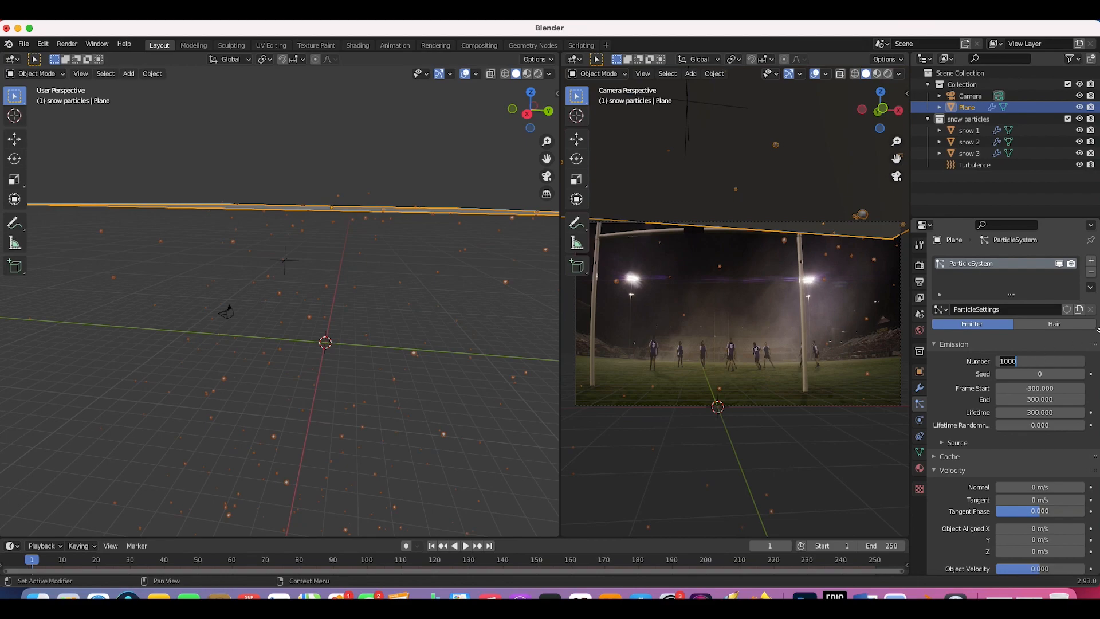
type("40")
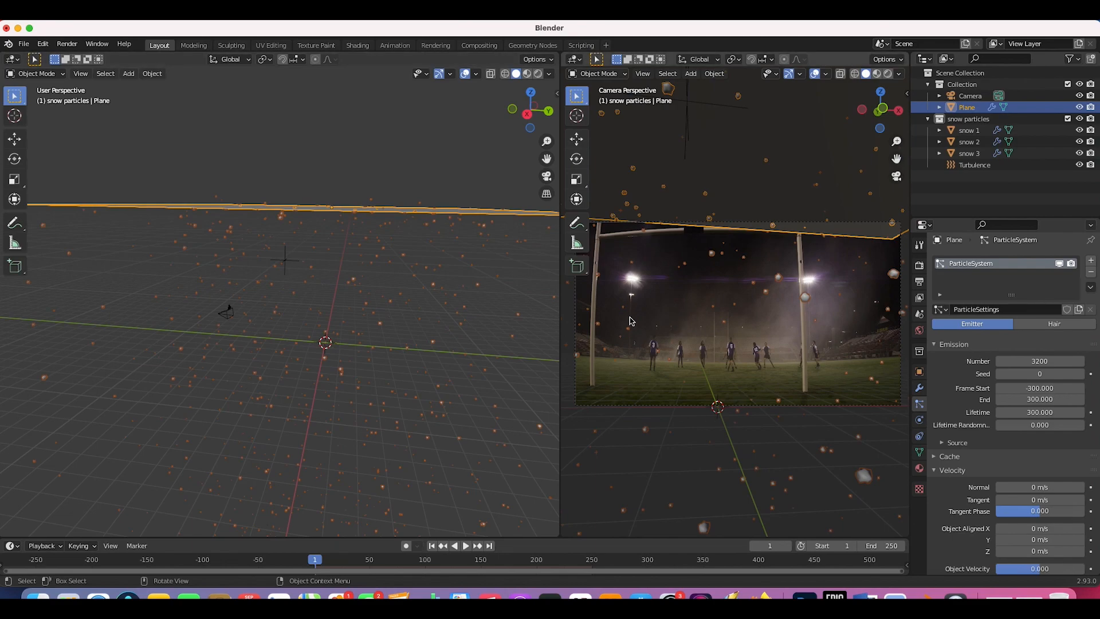
scroll(963, 408, "down", 15)
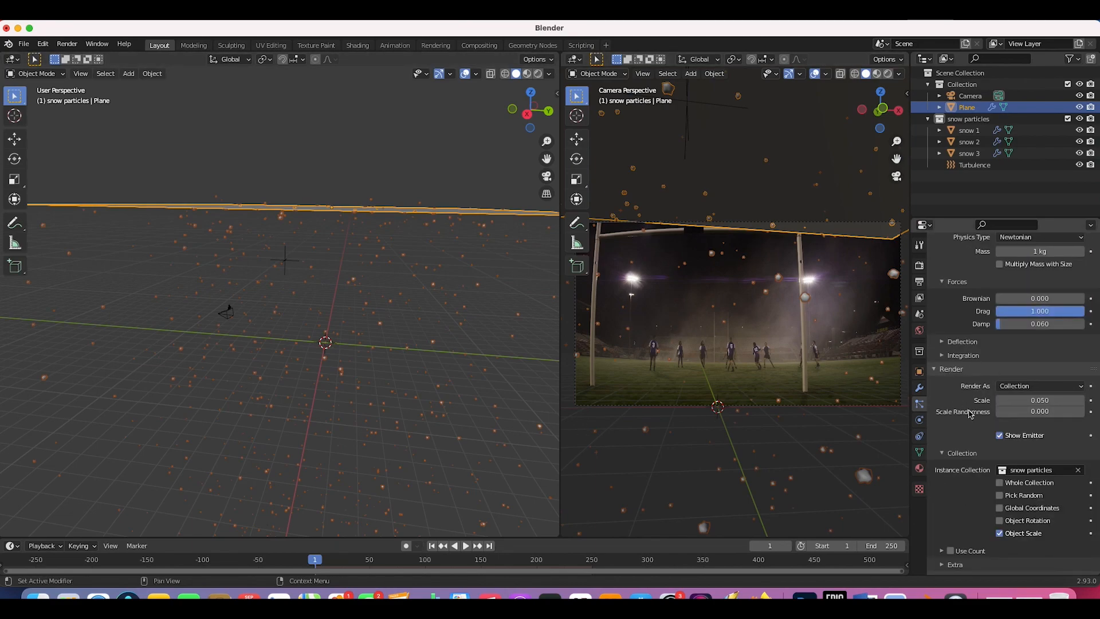
left_click(1009, 400)
key("Return")
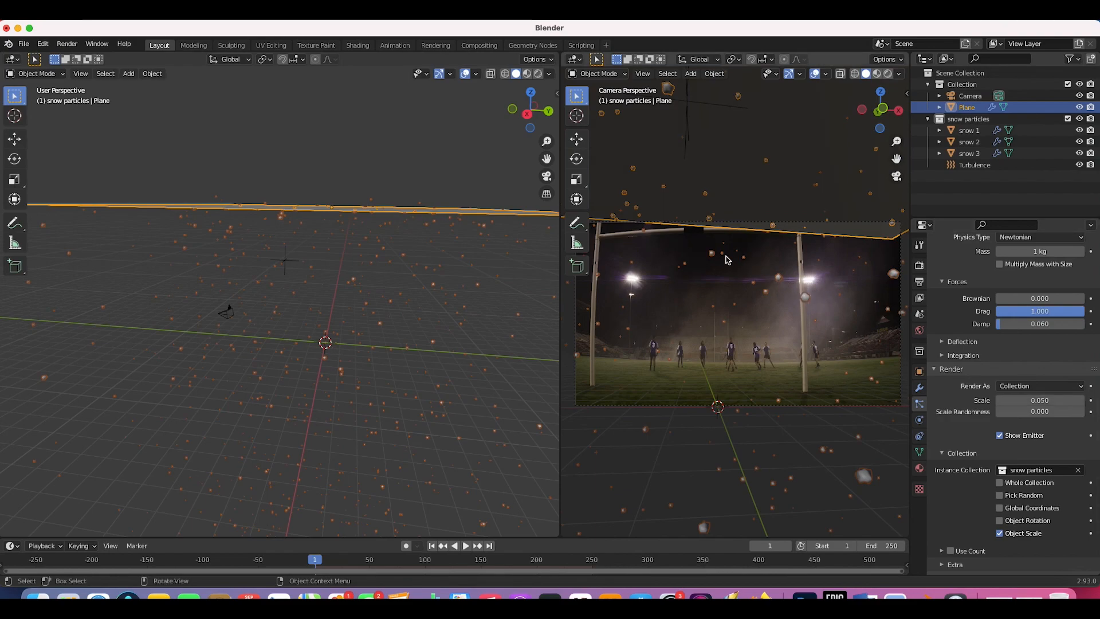
Step: Set particle Scale to 0.02 and Scale Randomness to about 0.8, then play
left_click(1039, 400)
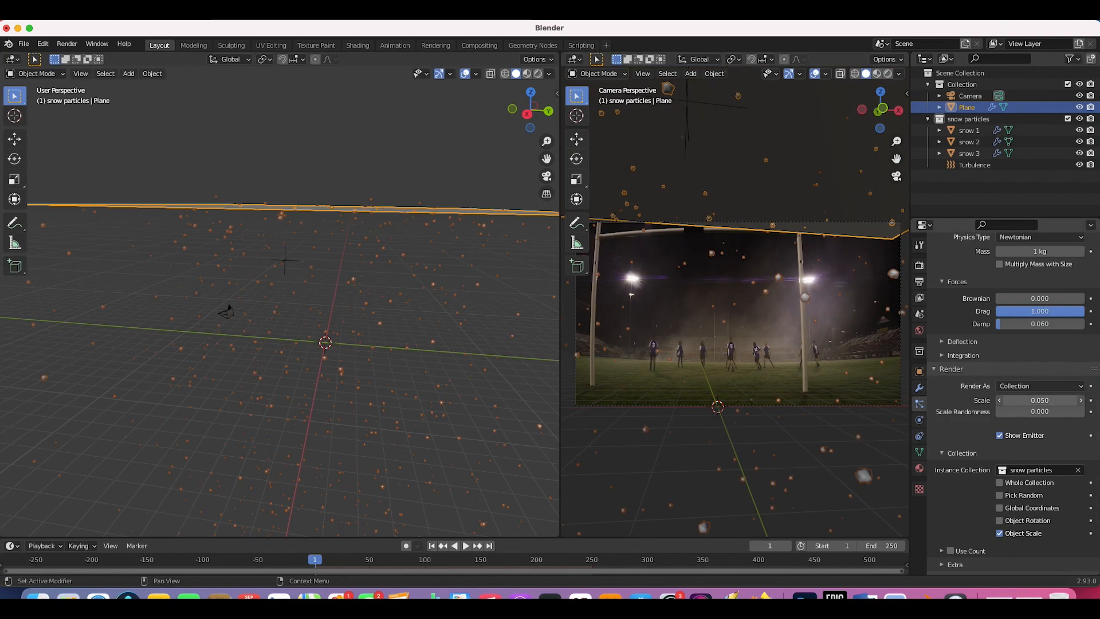
type("2")
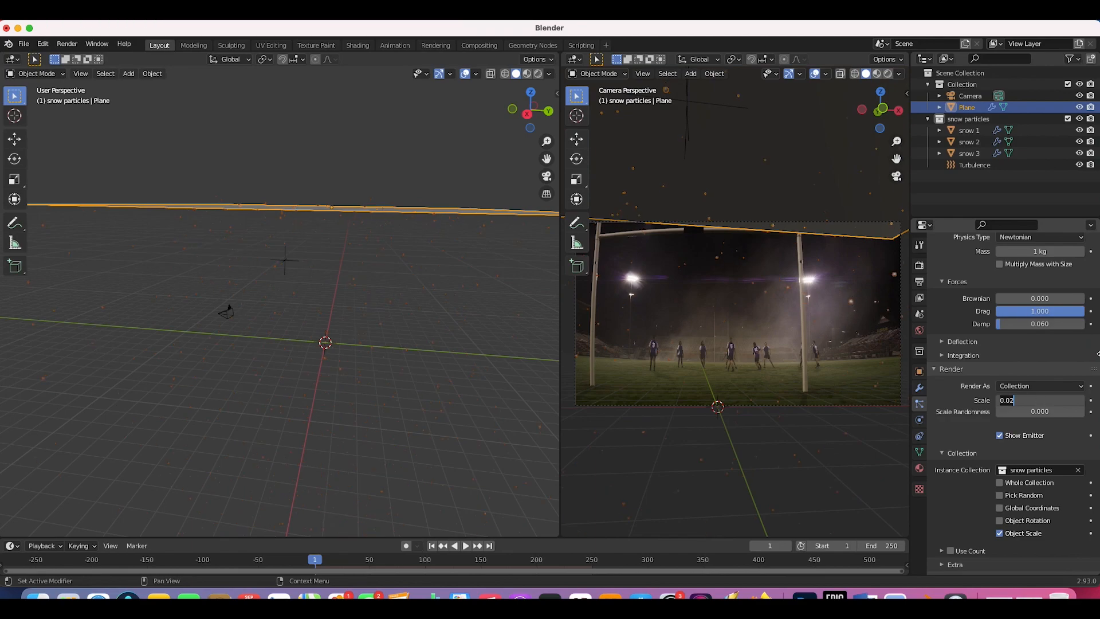
left_click(1049, 411)
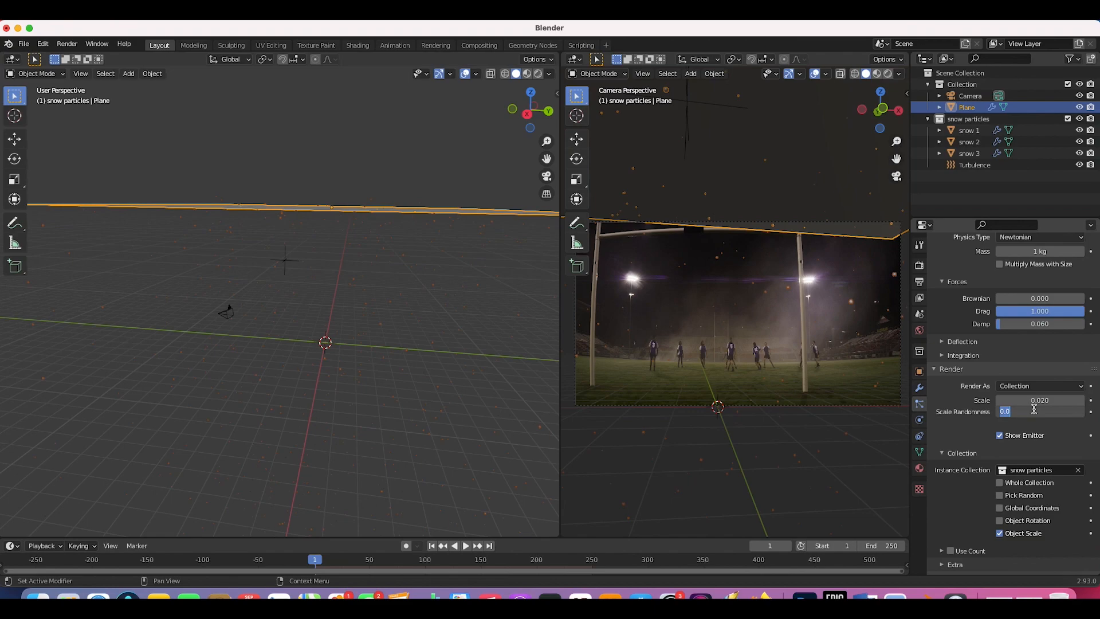
key("Return")
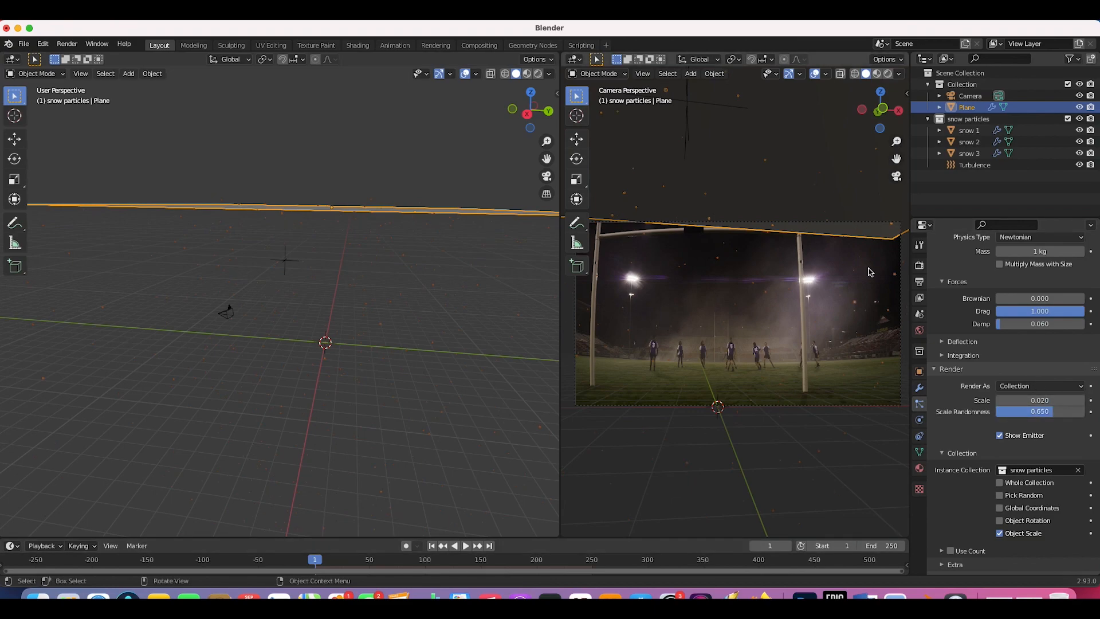
double_click(1040, 400)
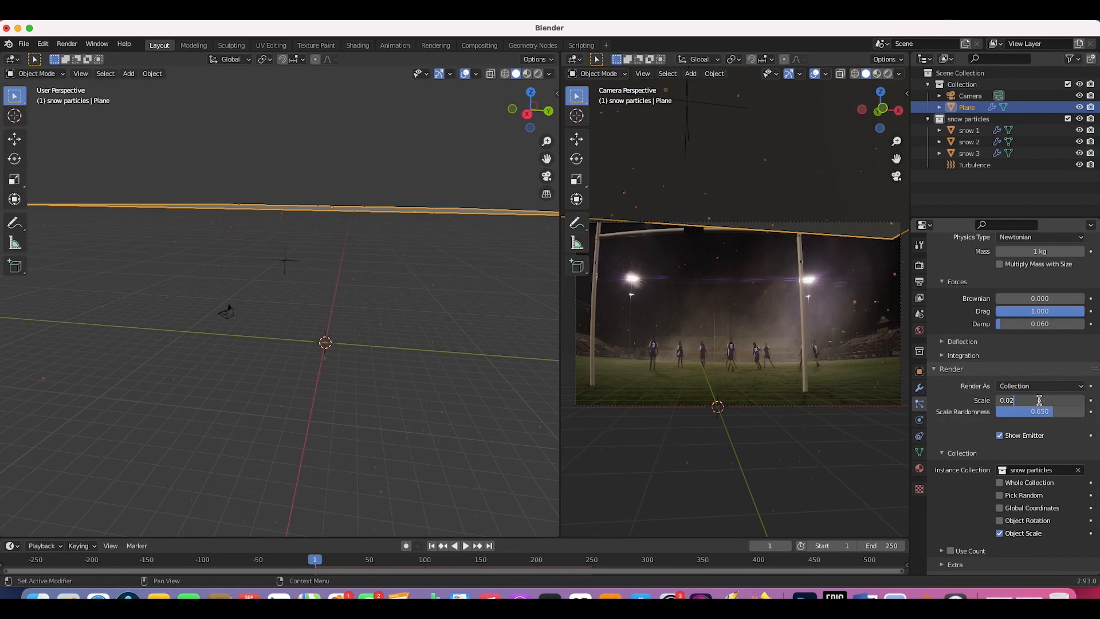
key("Return")
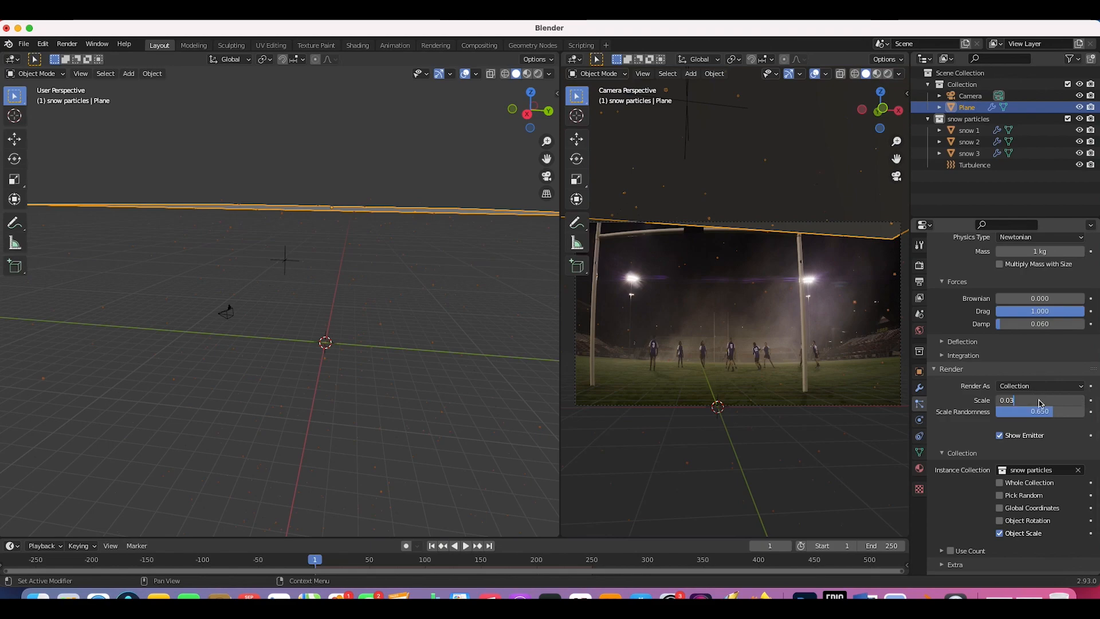
left_click(800, 293)
key("z")
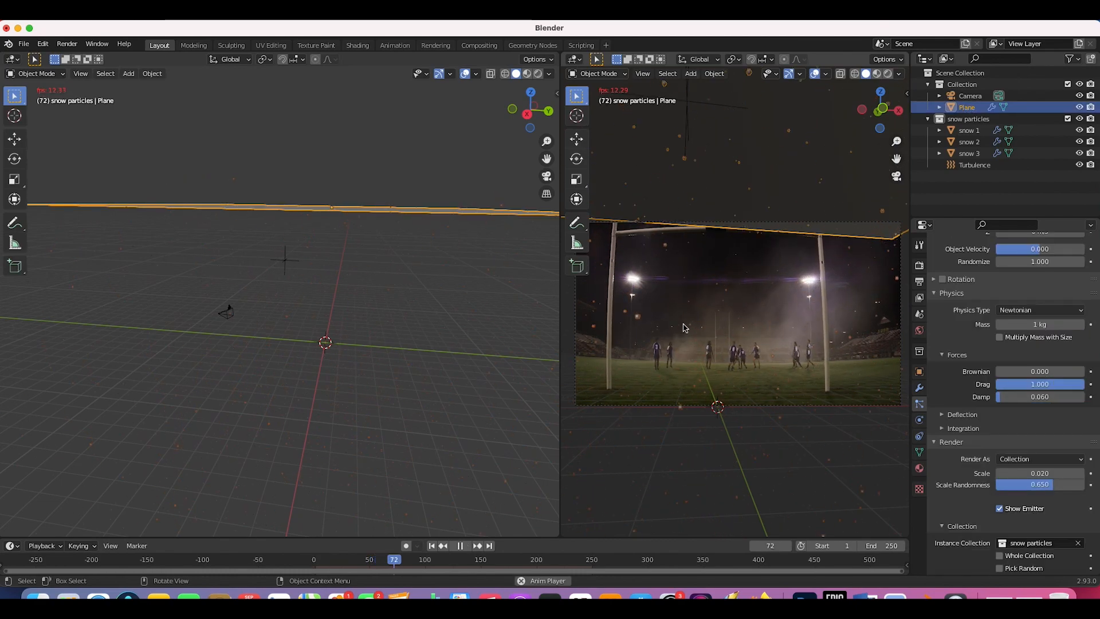
key("space")
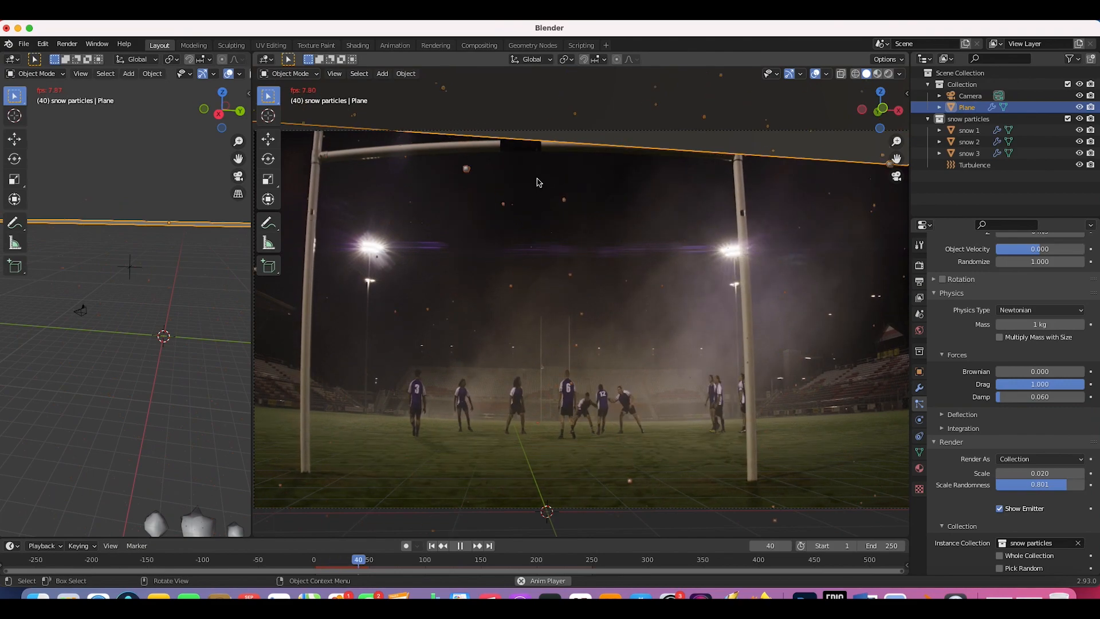
Step: Stop playback at frame 54 and preview the camera view in Rendered shading
left_click(460, 546)
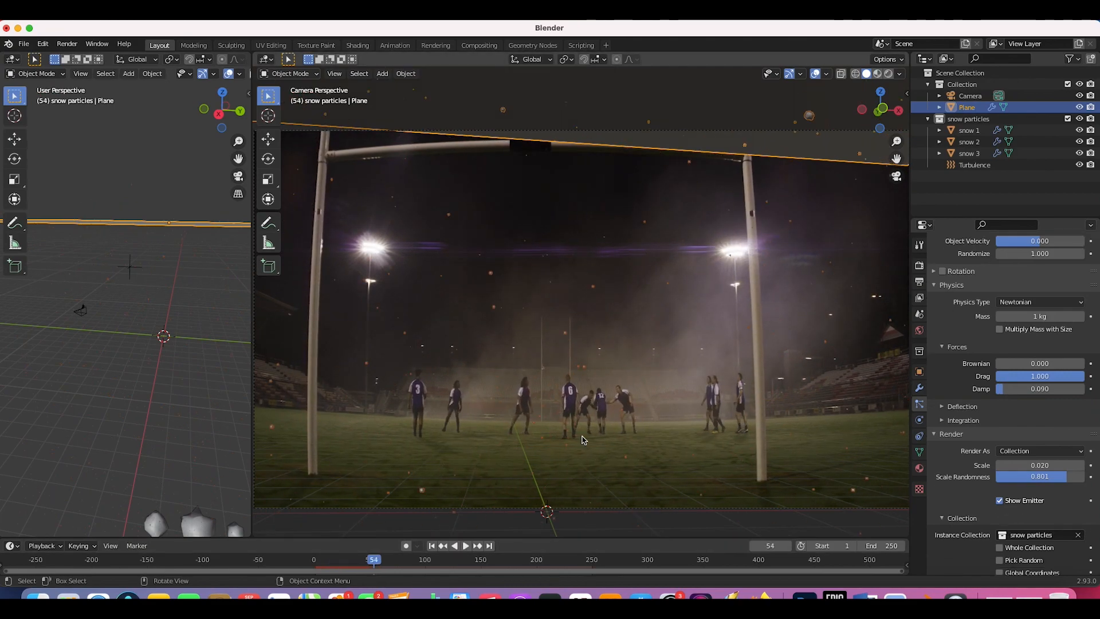
key("z")
left_click(625, 341)
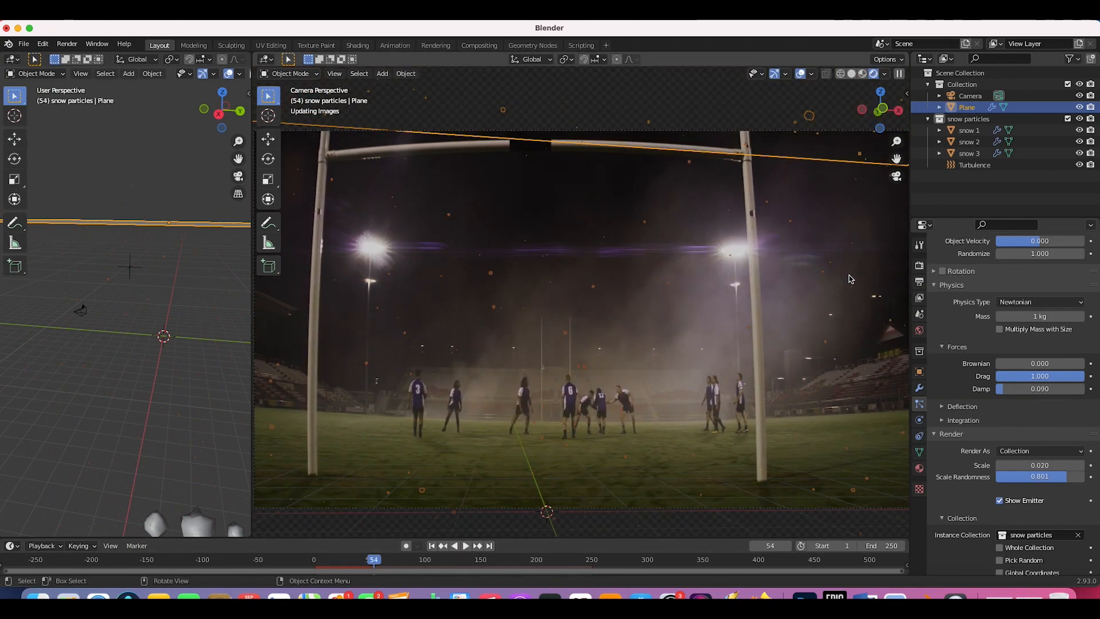
left_click(630, 307)
Step: Set the world background Strength to 1.000
scroll(630, 307, "down", 1)
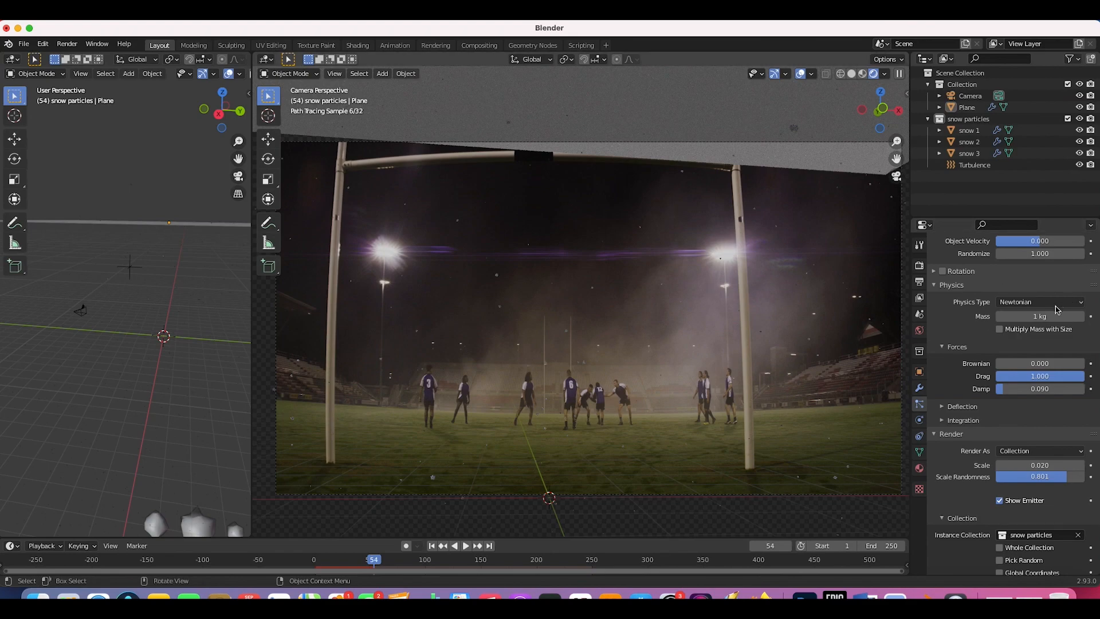
left_click(919, 331)
left_click(1046, 434)
type("1")
key("Return")
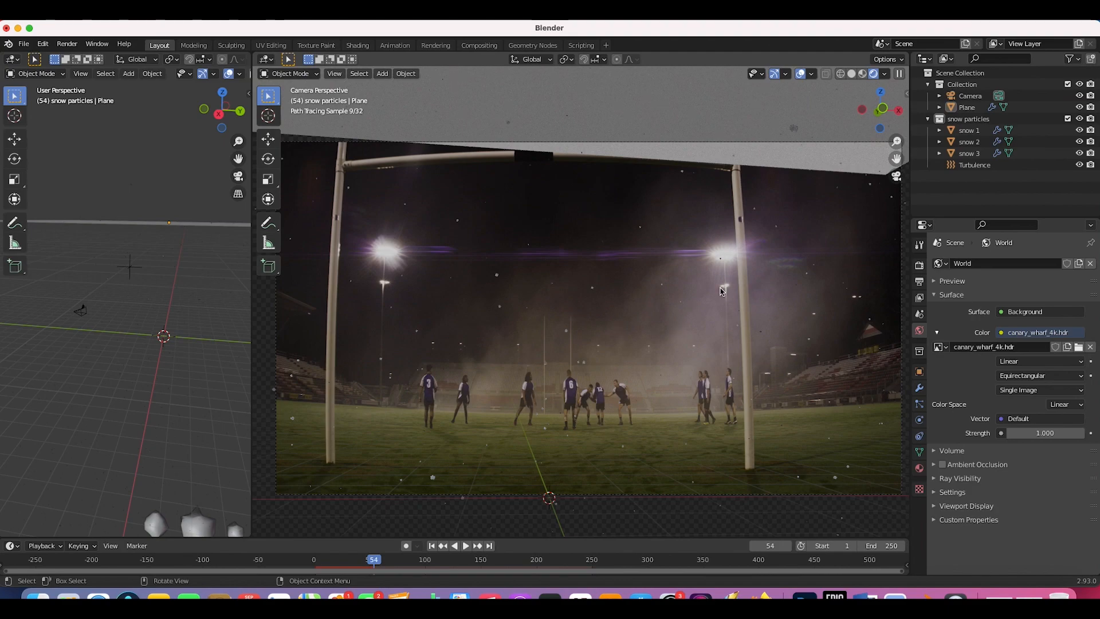
Step: Return the viewport to Solid shading and select the emitter plane
key("z")
left_click(685, 310)
left_click(576, 124)
scroll(619, 147, "down", 3)
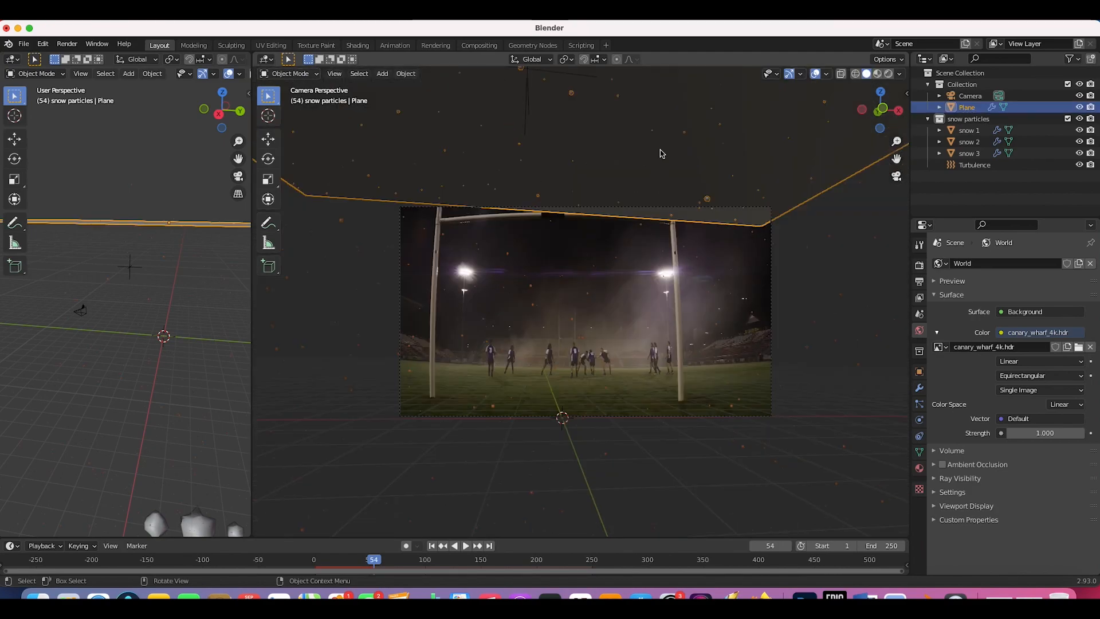
Step: Turn off Show Emitter, raise the emitter plane higher, and return to frame 1
left_click(919, 404)
scroll(968, 470, "down", 15)
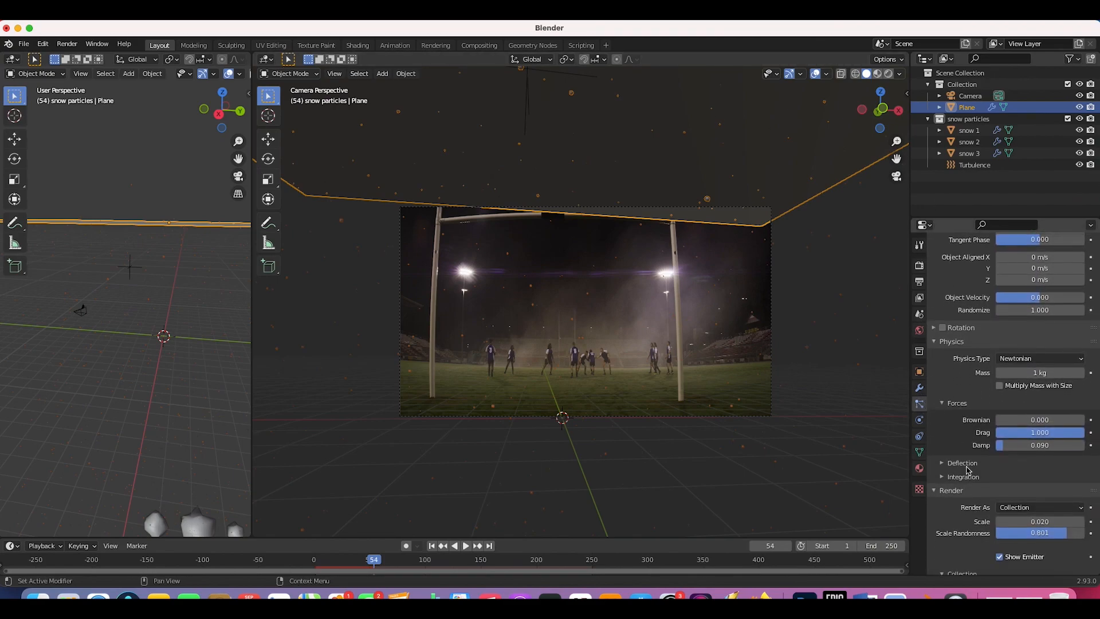
left_click(1000, 436)
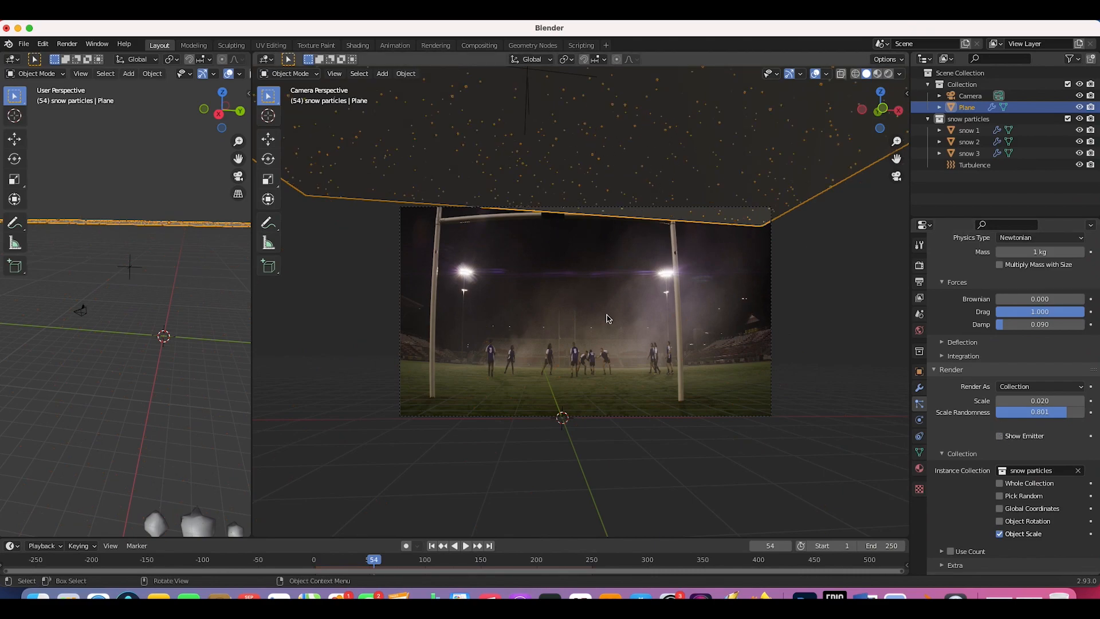
key("g")
left_click(621, 243)
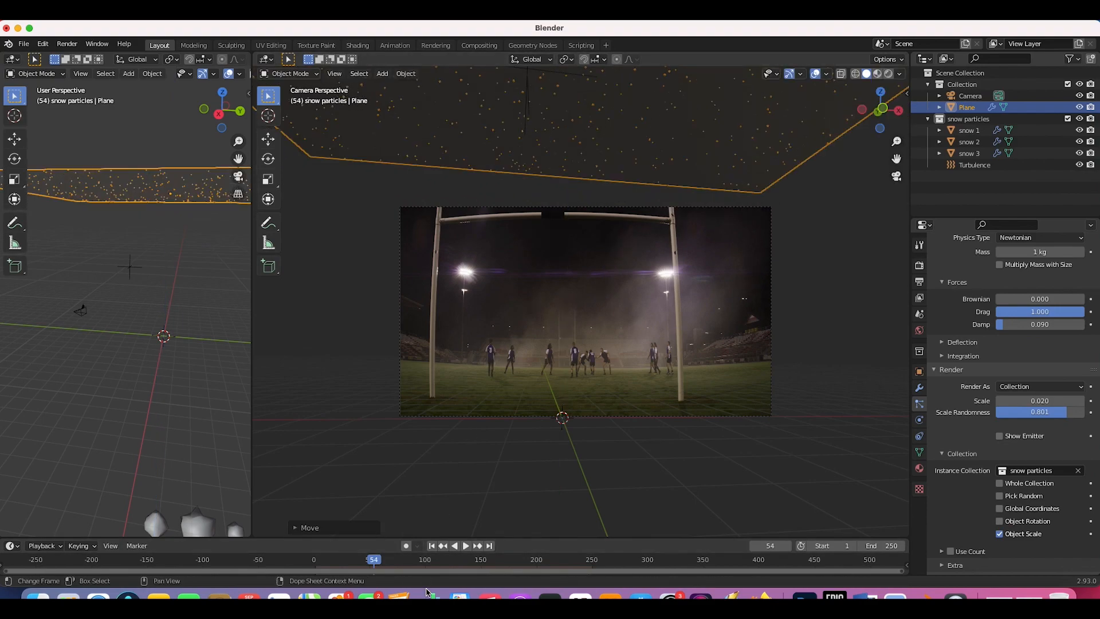
left_click(432, 545)
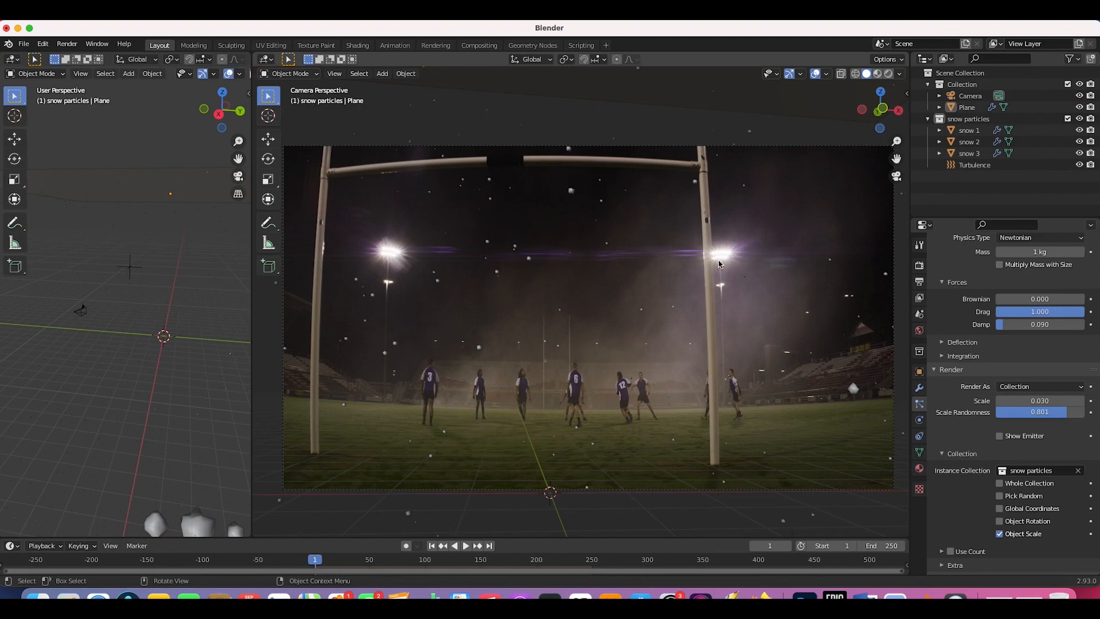
Step: Add a plane scaled by 7 and move Plane.001 into Collection
key("shift+a")
mouse_move(533, 148)
left_click(632, 150)
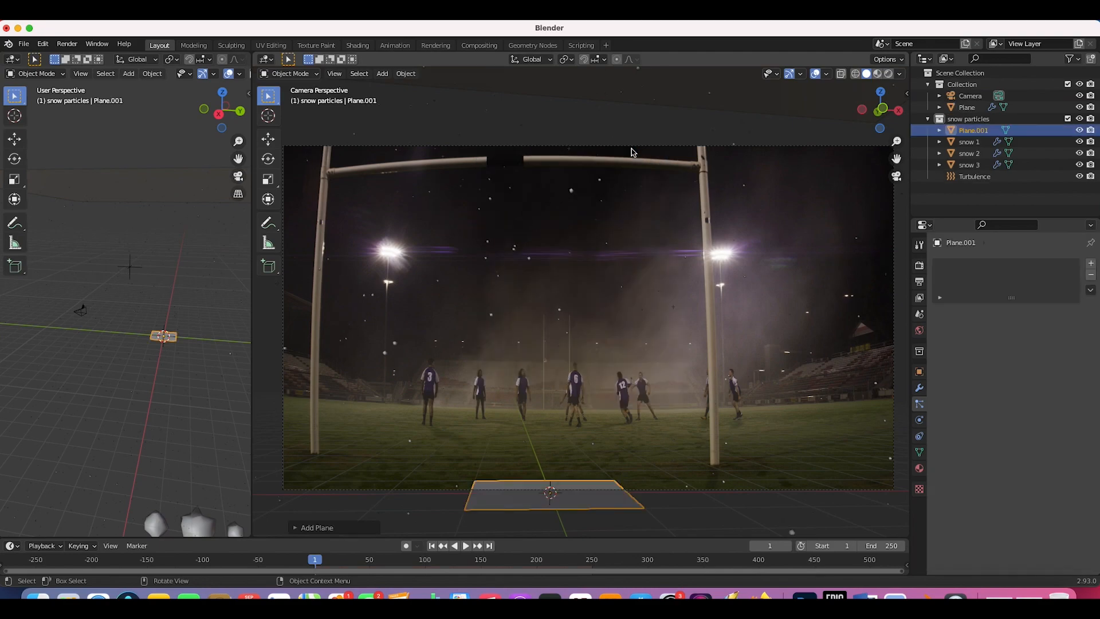
type("s7")
key("Return")
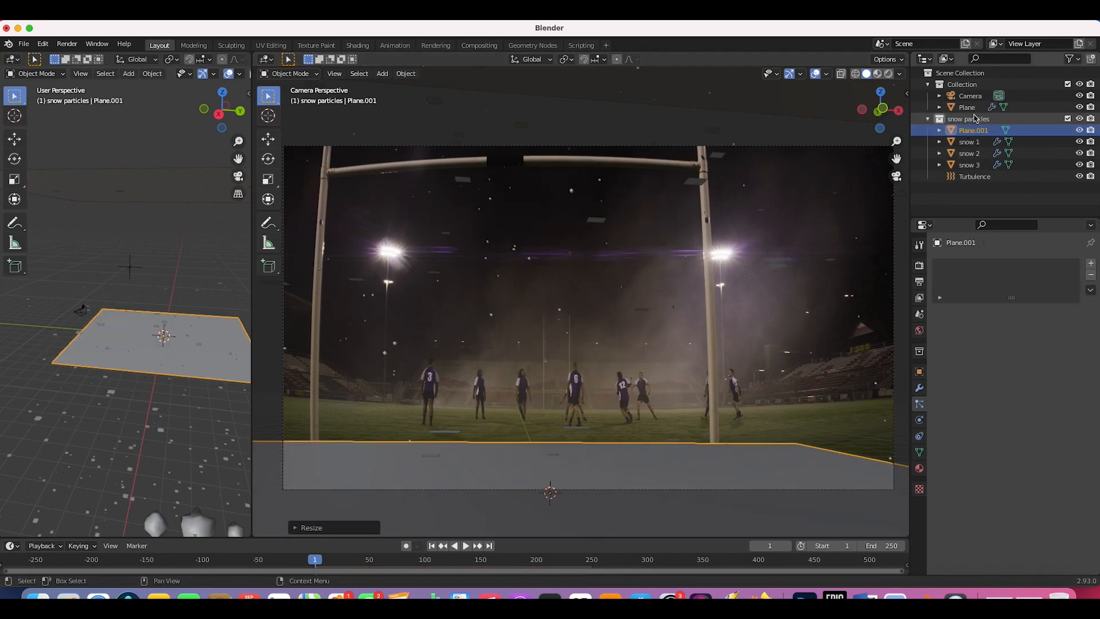
left_click_drag(967, 130, 958, 85)
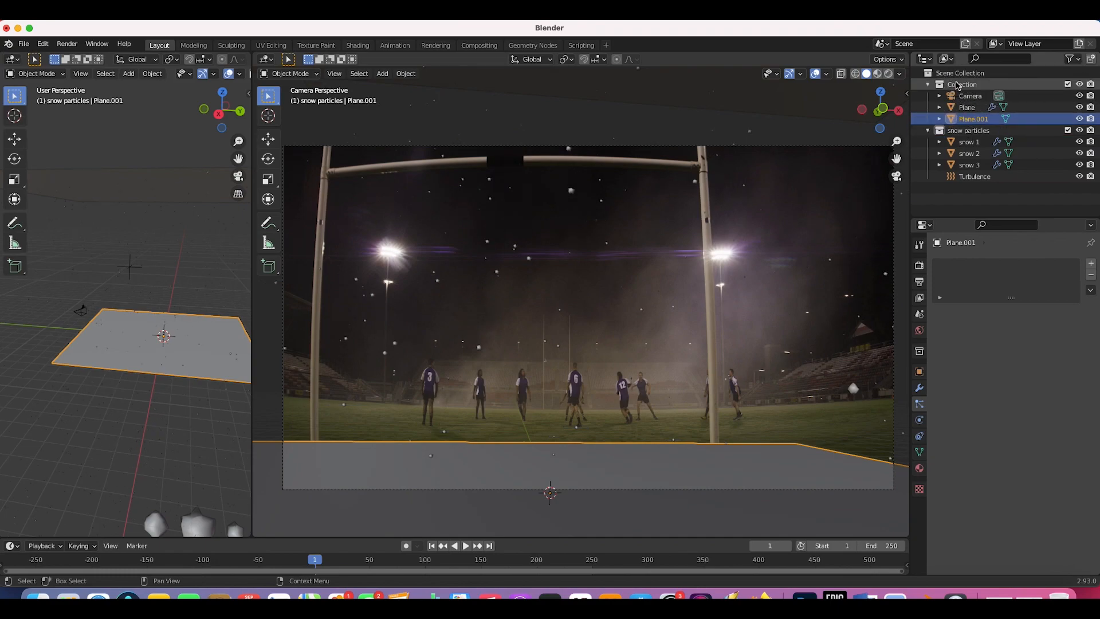
Step: Push Plane.001 back along Y, then lower it slightly to field level
key("g")
key("y")
key("x")
key("y")
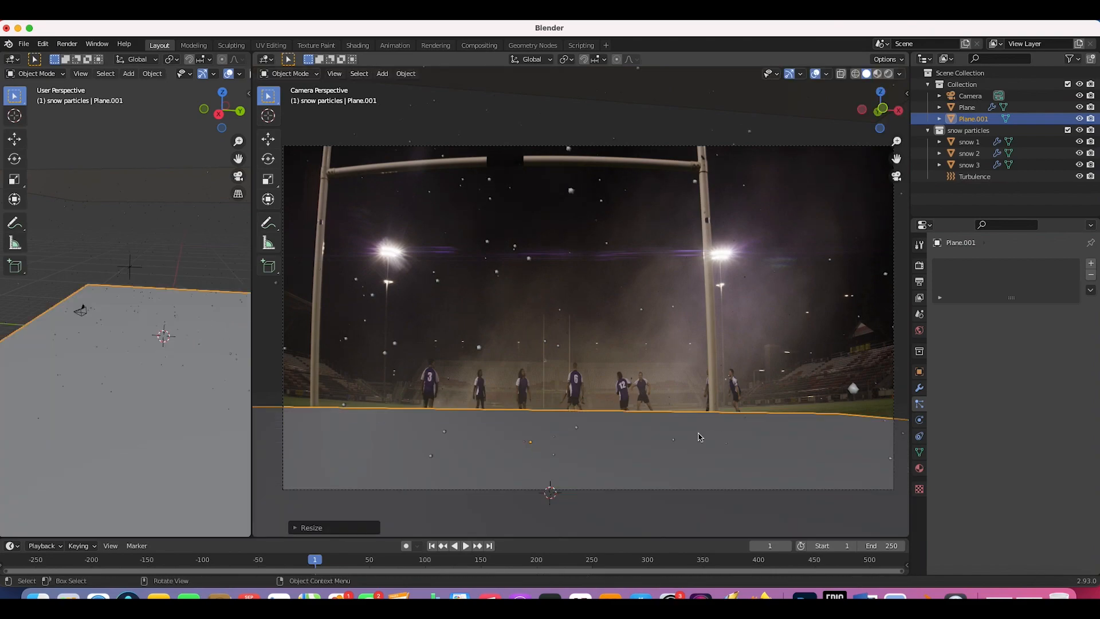
left_click(652, 424)
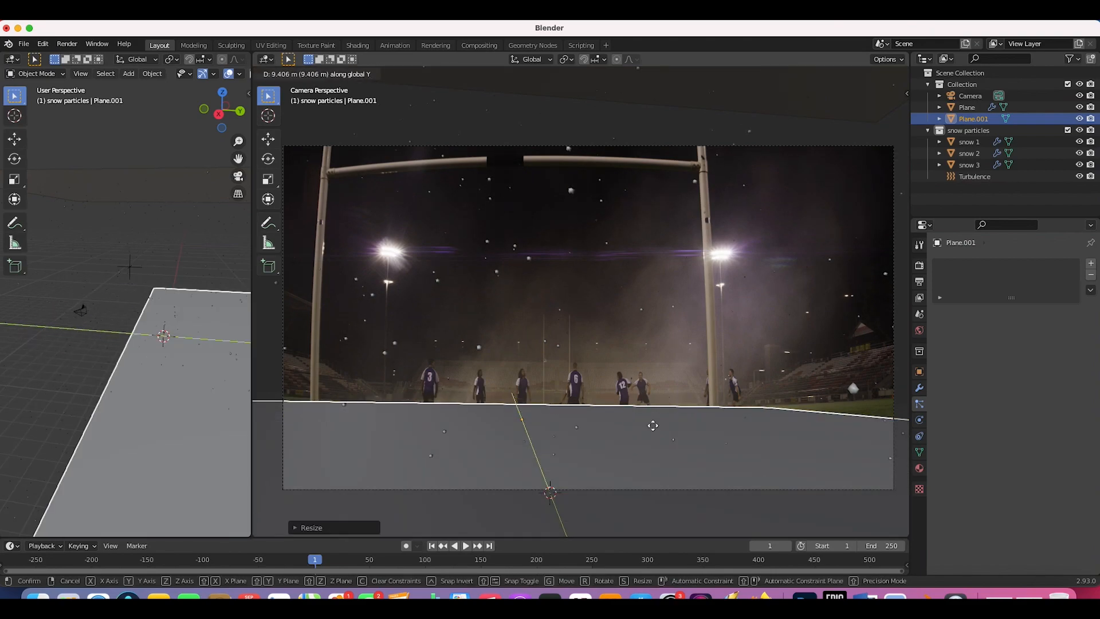
scroll(737, 355, "down", 3)
key("g")
key("z")
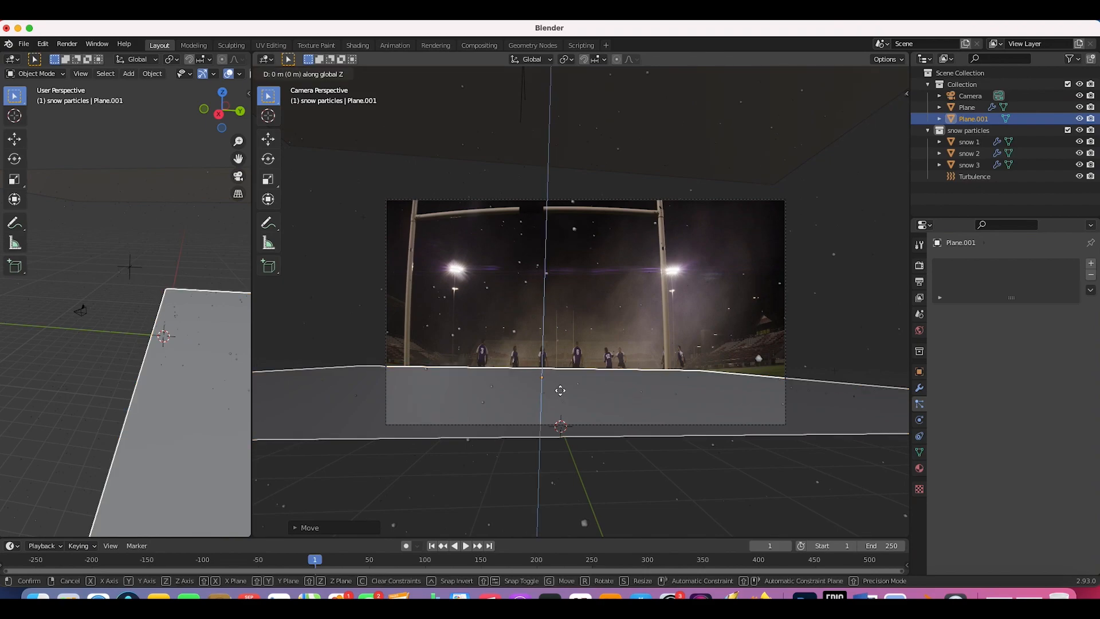
left_click(646, 397)
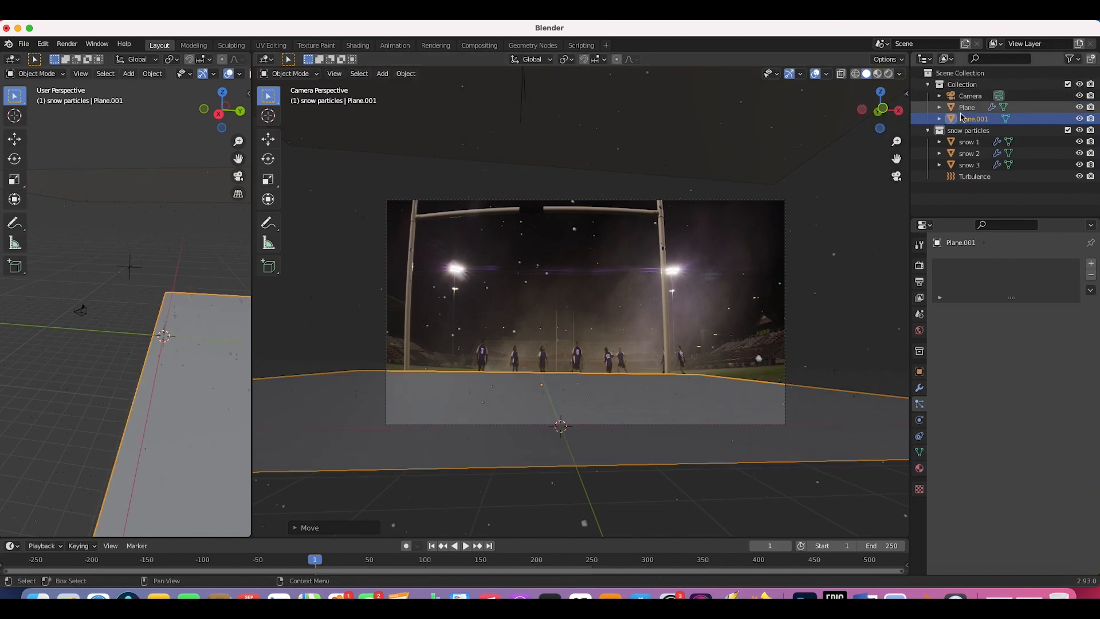
Step: Move Plane.001 into a new collection named 'ground holdout'
key("m")
left_click(530, 330)
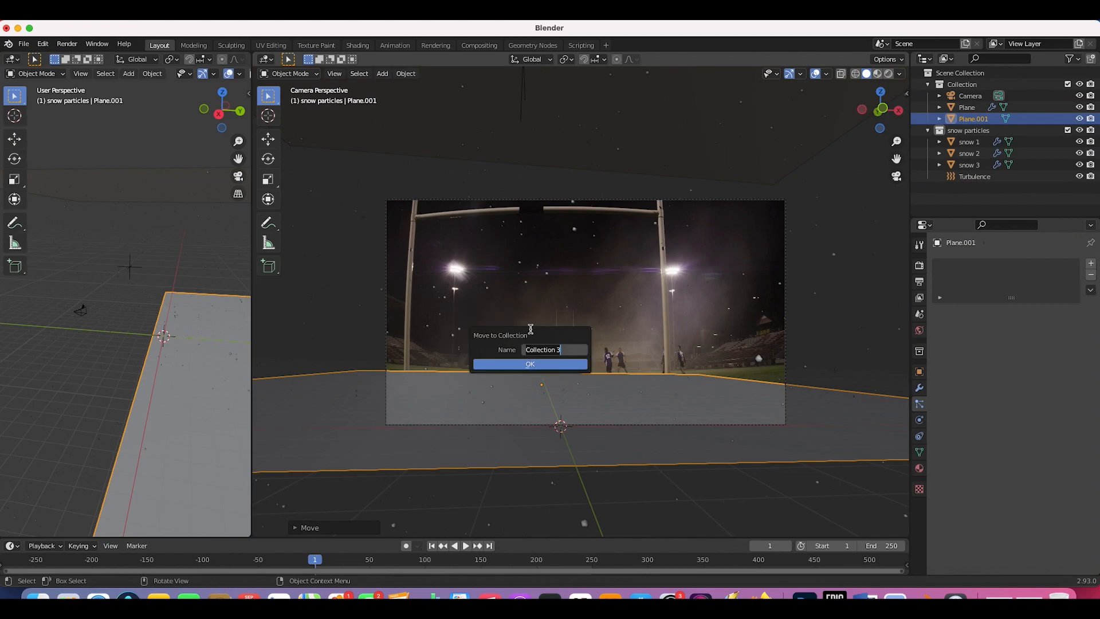
type("grouon")
key("Return")
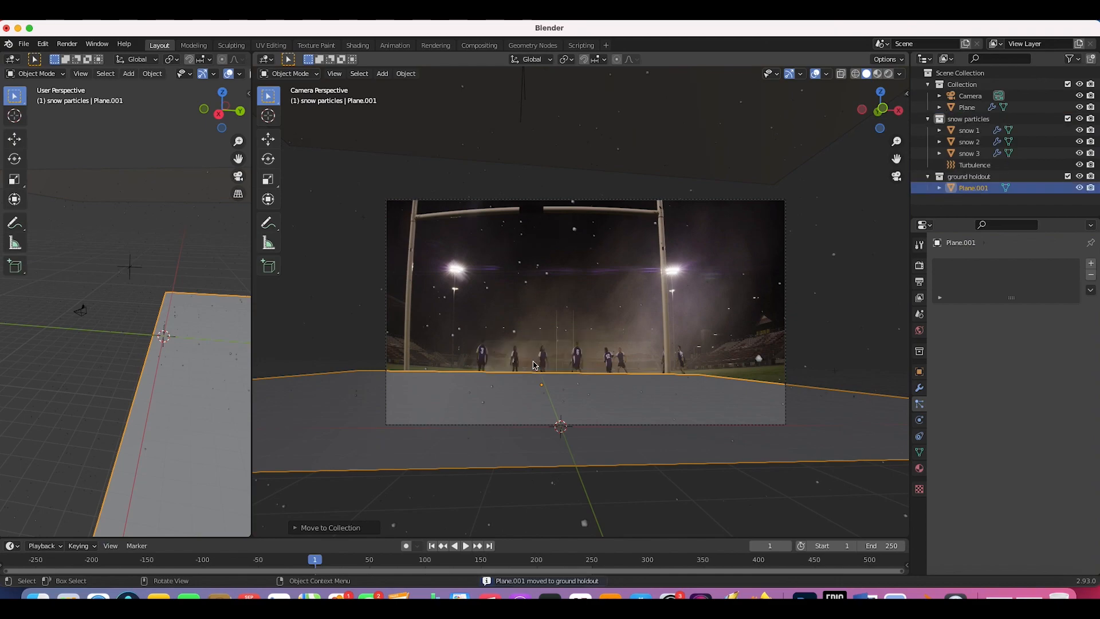
Step: Show the Outliner restriction columns and enable Holdout on the ground holdout collection
left_click(1074, 59)
left_click(1014, 96)
left_click(991, 95)
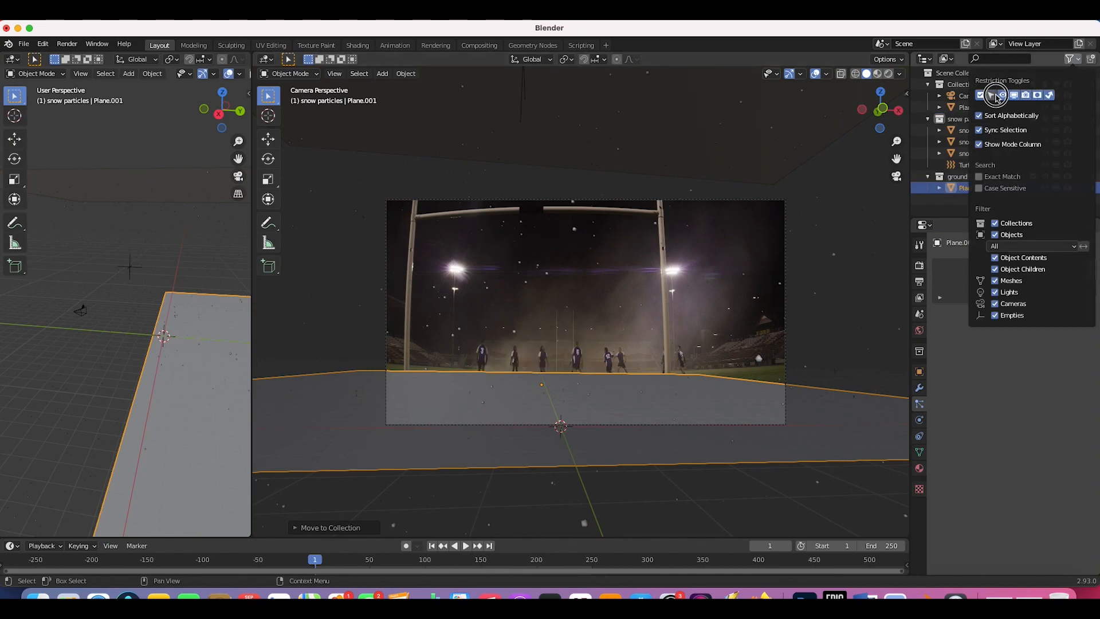
left_click(968, 177)
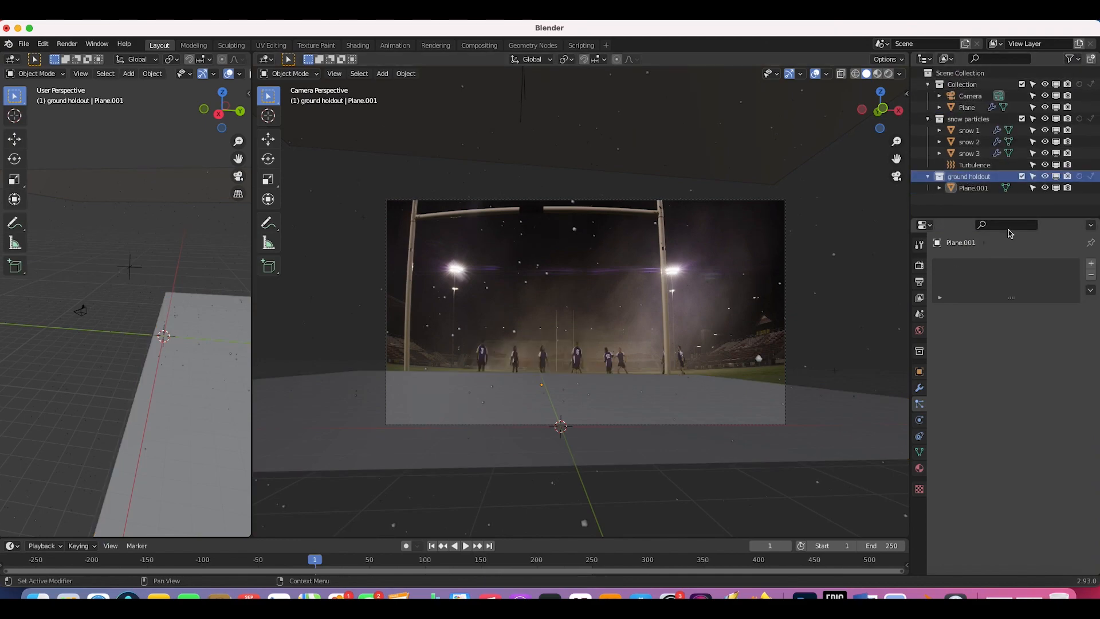
left_click(1079, 177)
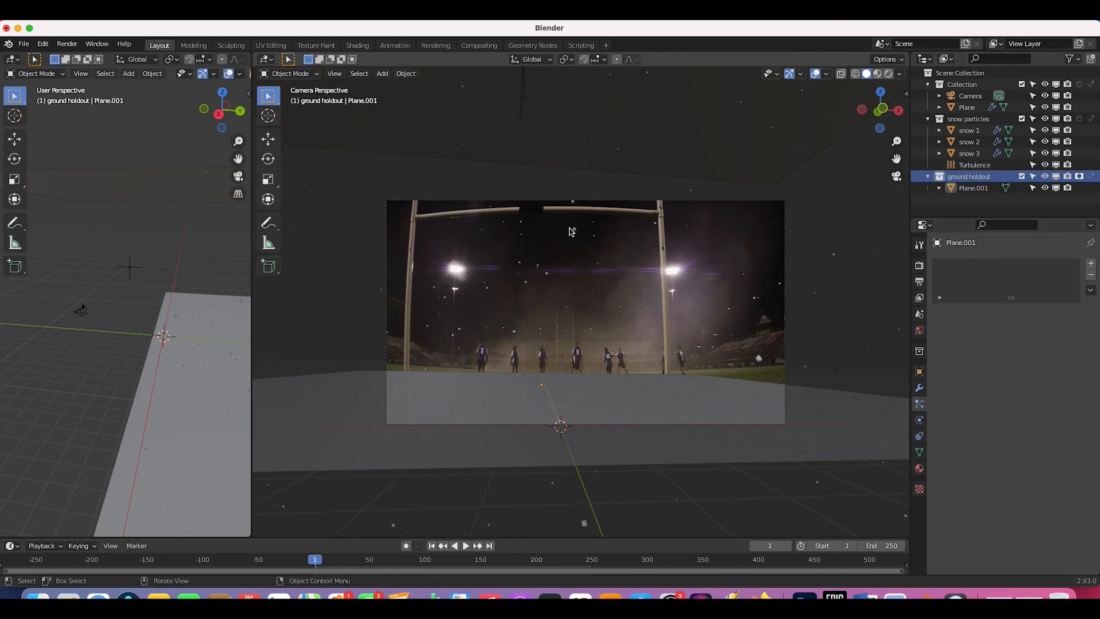
left_click(716, 403)
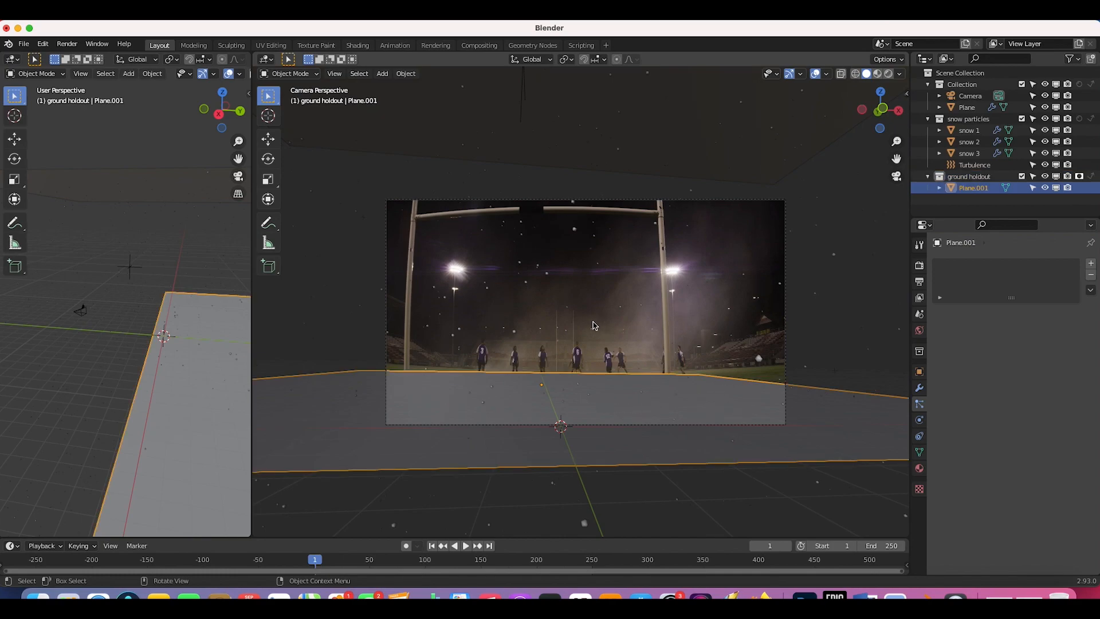
Step: Select the snow emitter Plane to bring up its particle emission and cache settings
left_click(575, 232)
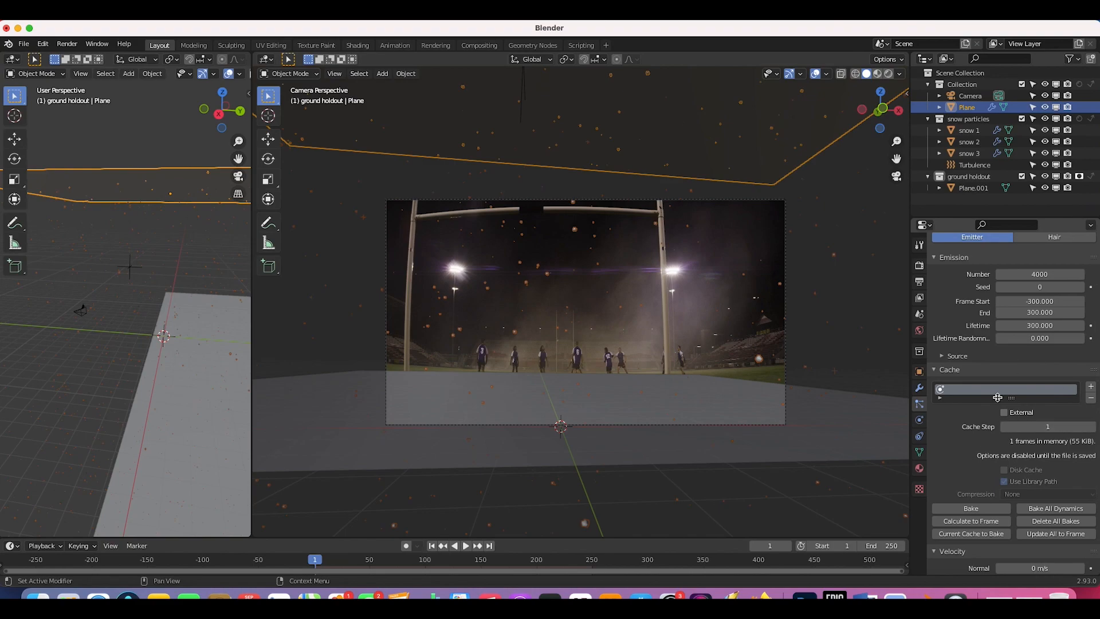
Step: Save the project as snowfall tutorial.blend and bake the snow particle cache
left_click(24, 44)
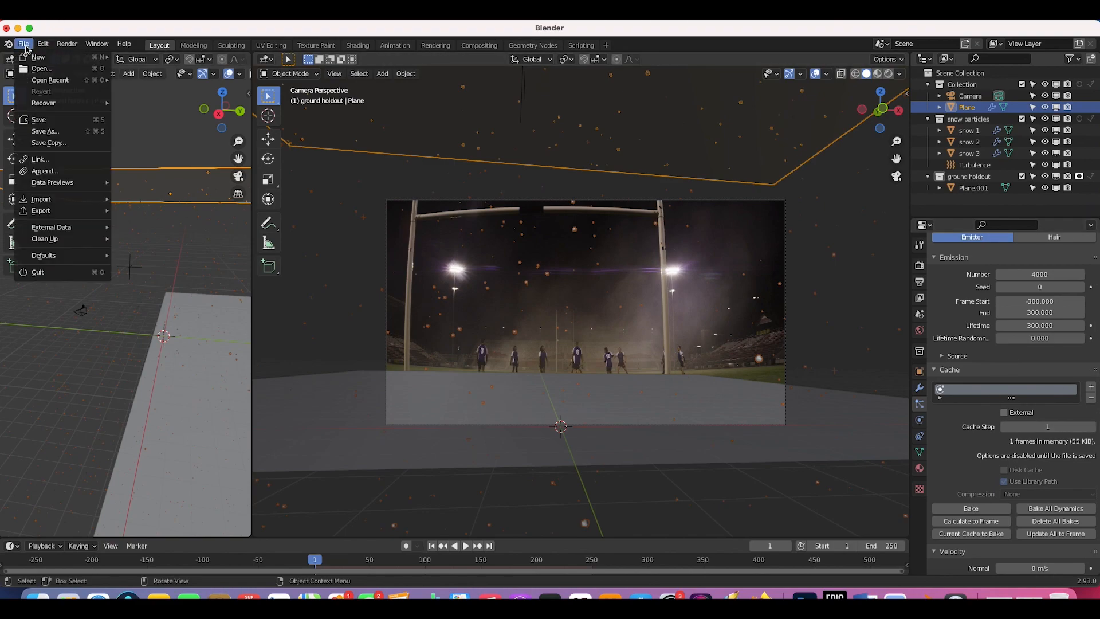
left_click(36, 132)
type("snowfall tutorial.blend")
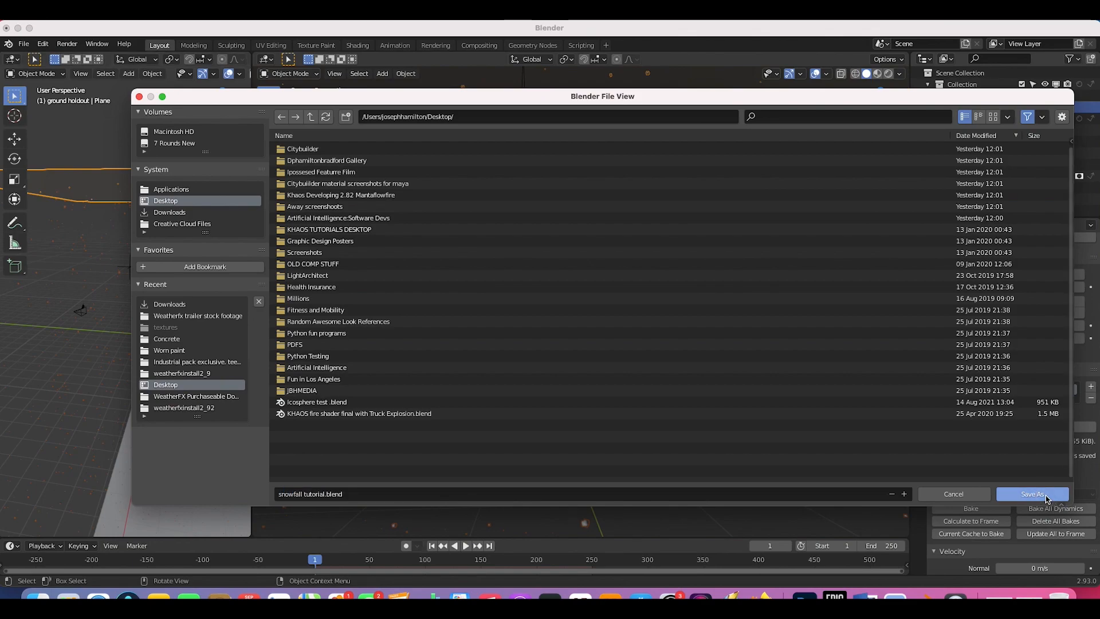
left_click(1047, 495)
left_click(972, 494)
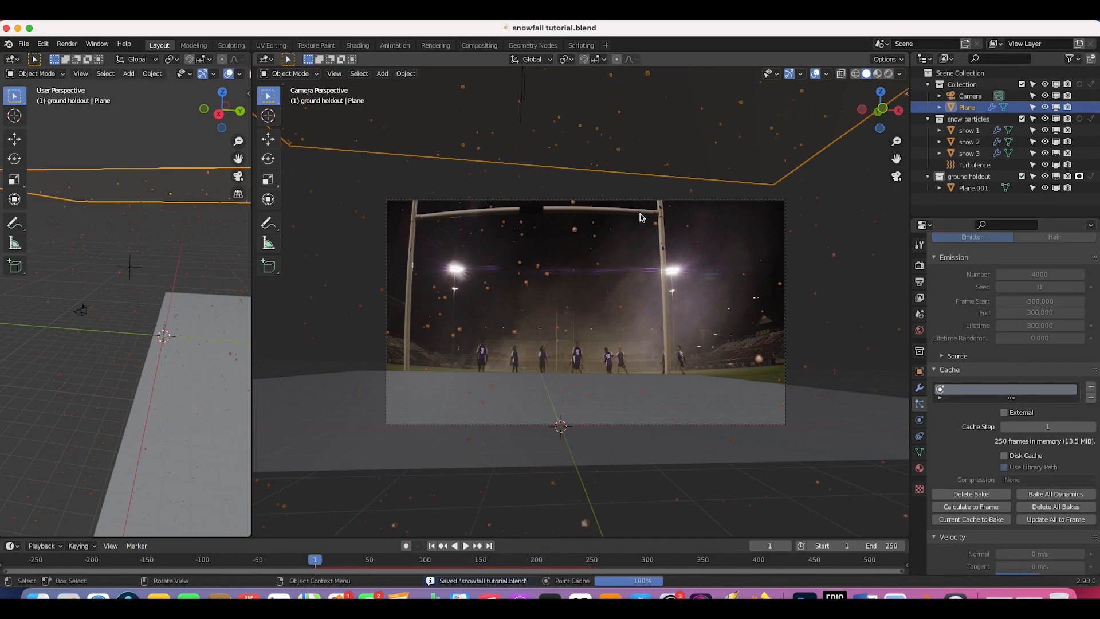
Step: Play back the baked snowfall, then stop and return to frame 51
left_click(465, 546)
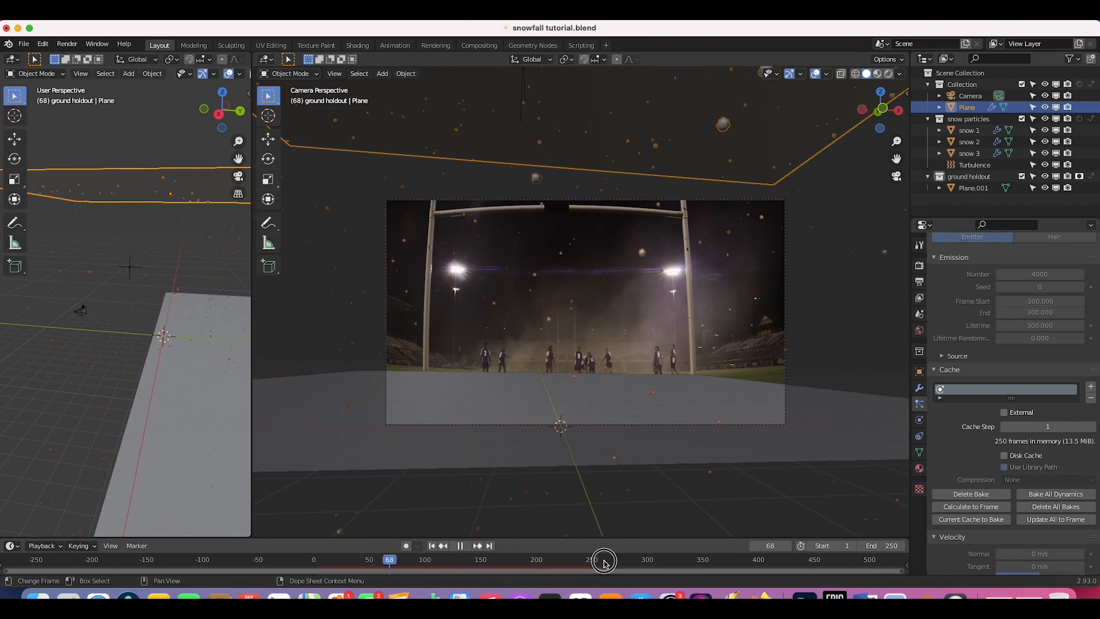
left_click(537, 560)
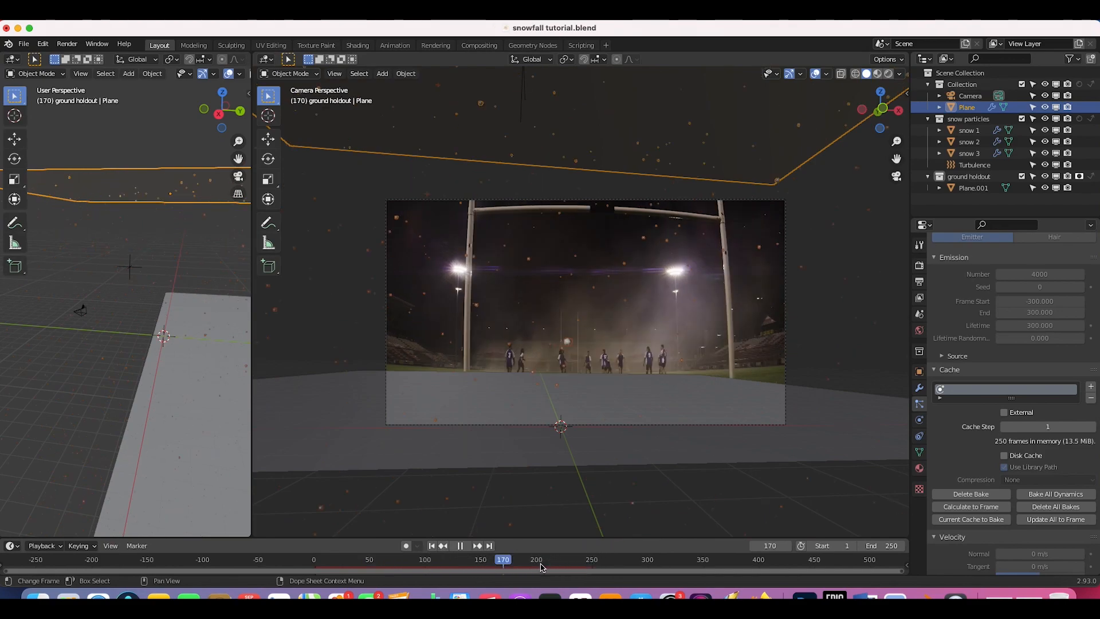
left_click(371, 560)
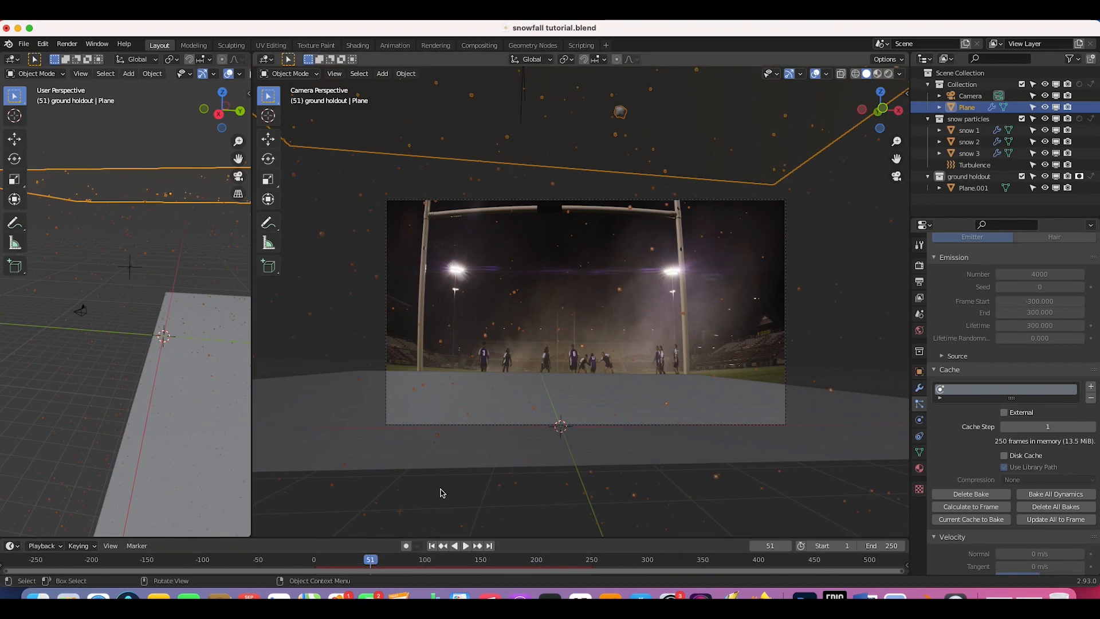
scroll(533, 224, "up", 2)
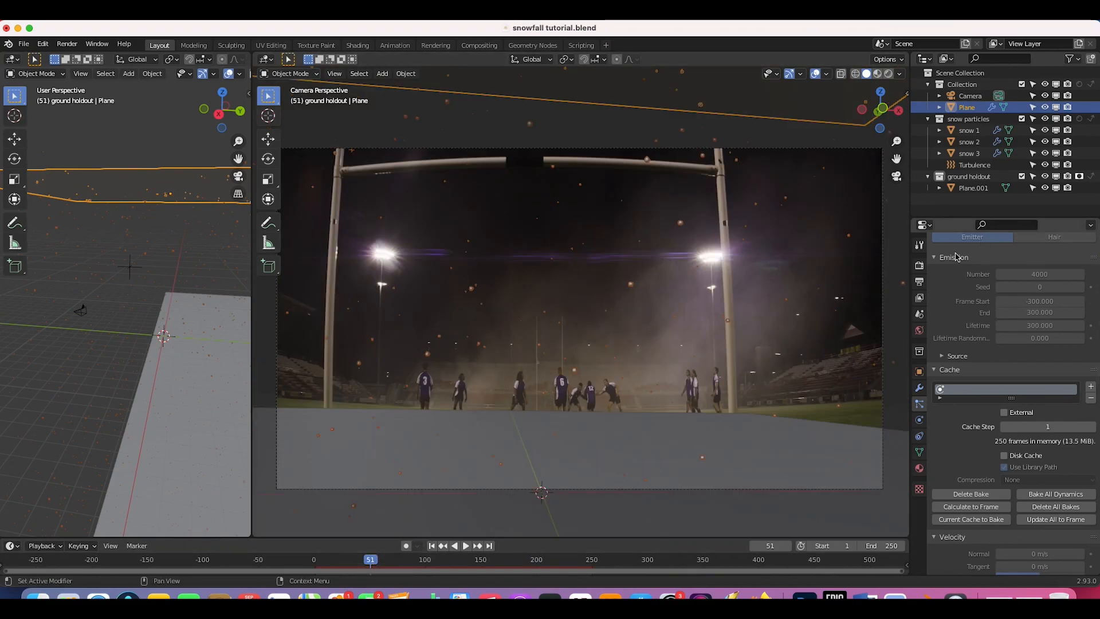
Step: Enable render motion blur with a 0.35 shutter, then join the viewports into one full-width area
left_click(920, 266)
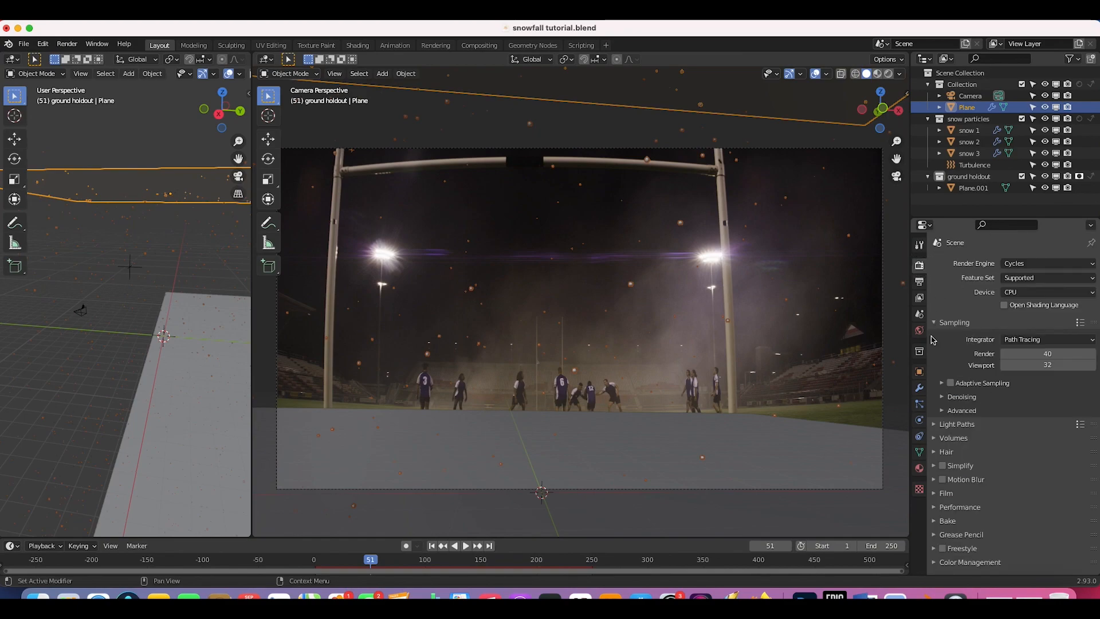
left_click(942, 411)
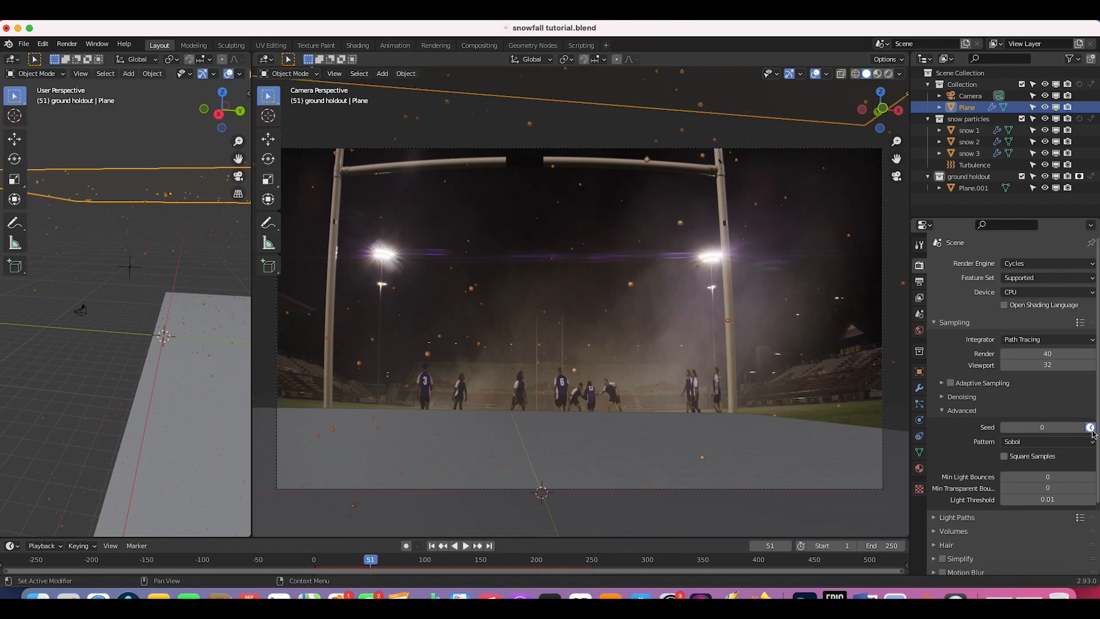
scroll(969, 530, "down", 4)
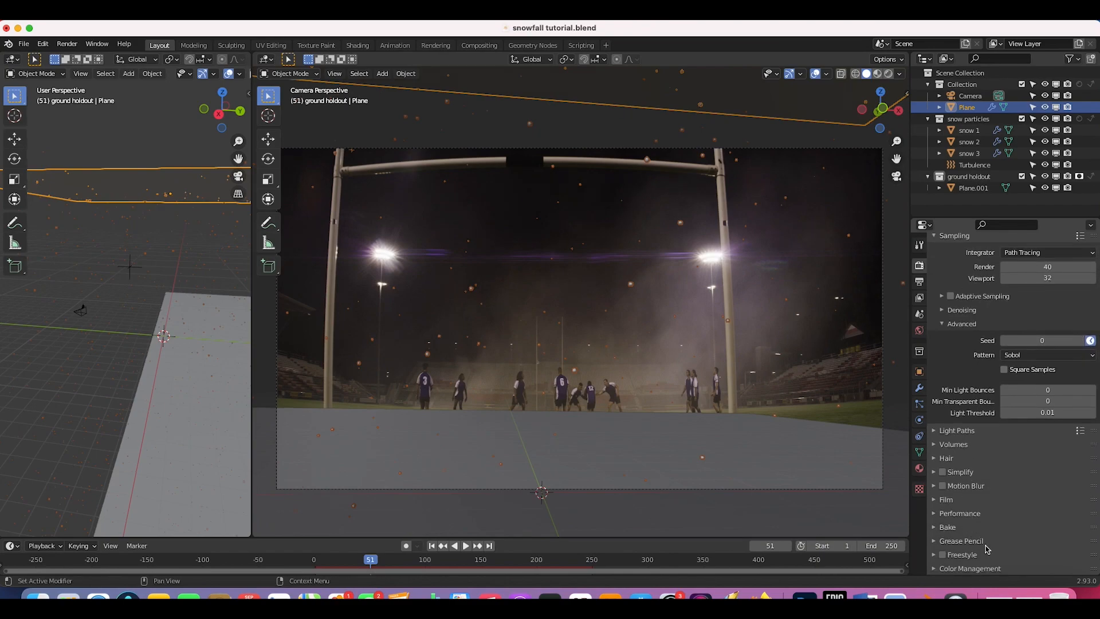
left_click(934, 487)
scroll(1009, 458, "down", 3)
left_click(1043, 439)
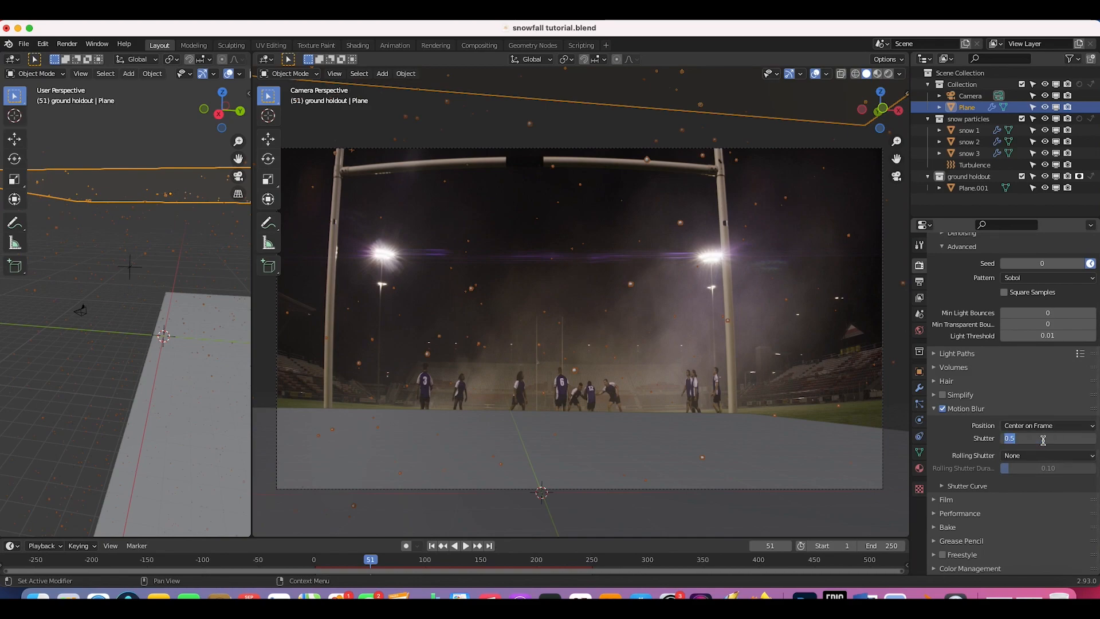
type(".345")
key("Return")
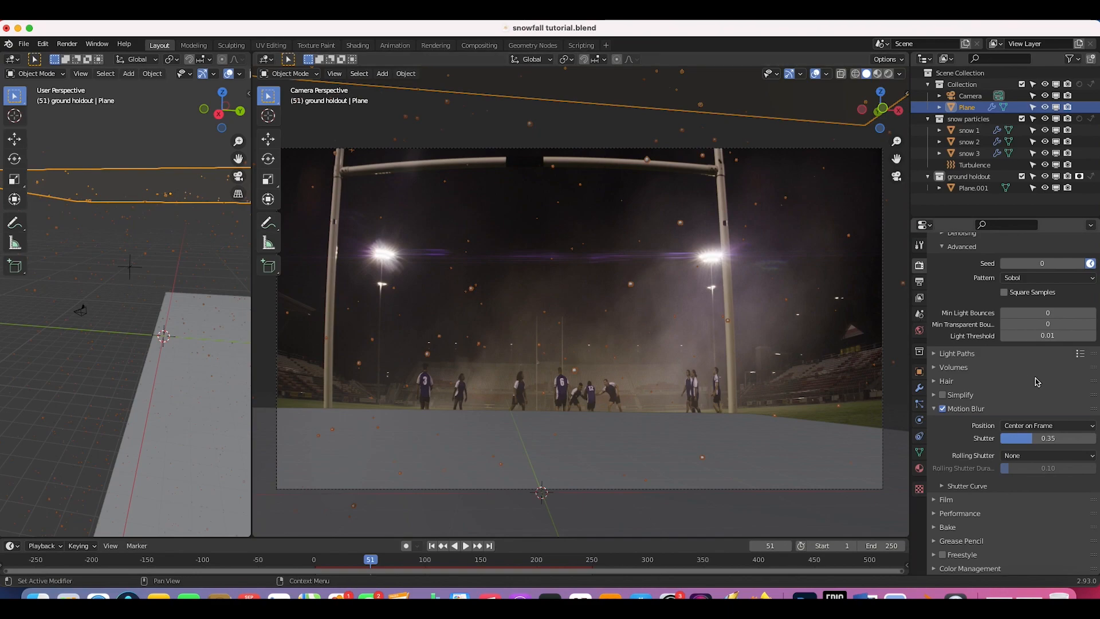
scroll(1025, 381, "up", 6)
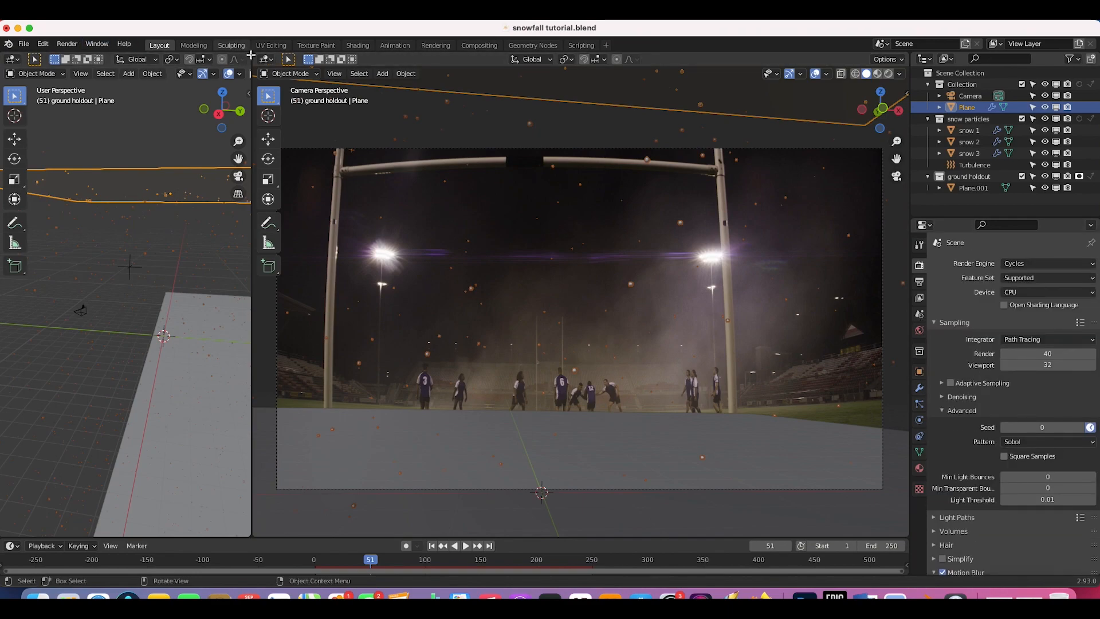
left_click_drag(250, 55, 613, 69)
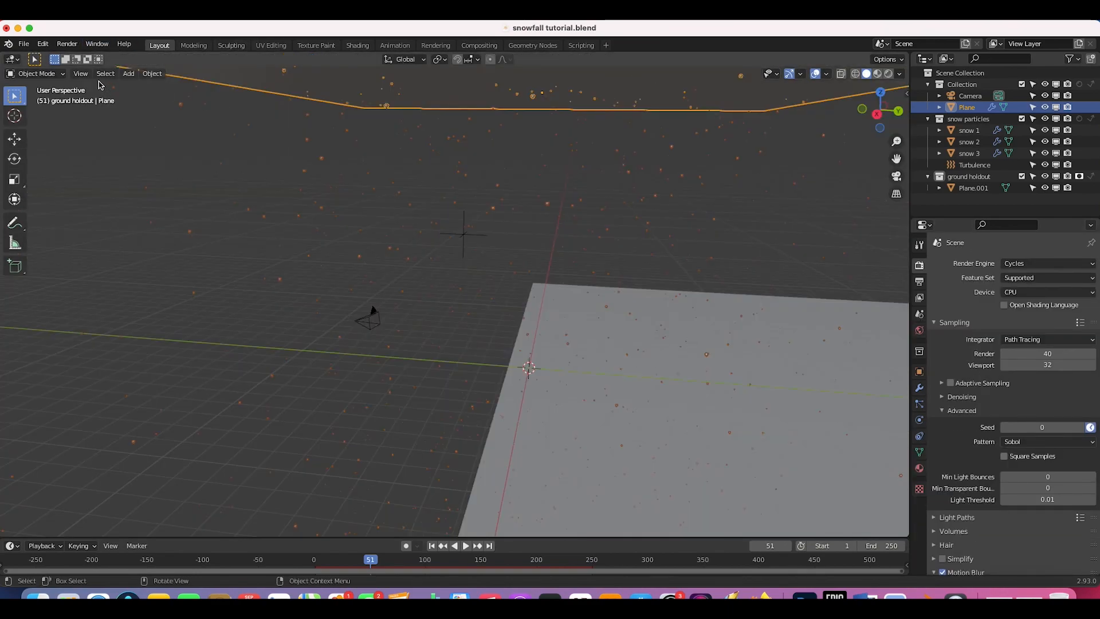
Step: Switch the viewport to look through the active scene camera
left_click(80, 73)
mouse_move(172, 207)
left_click(267, 206)
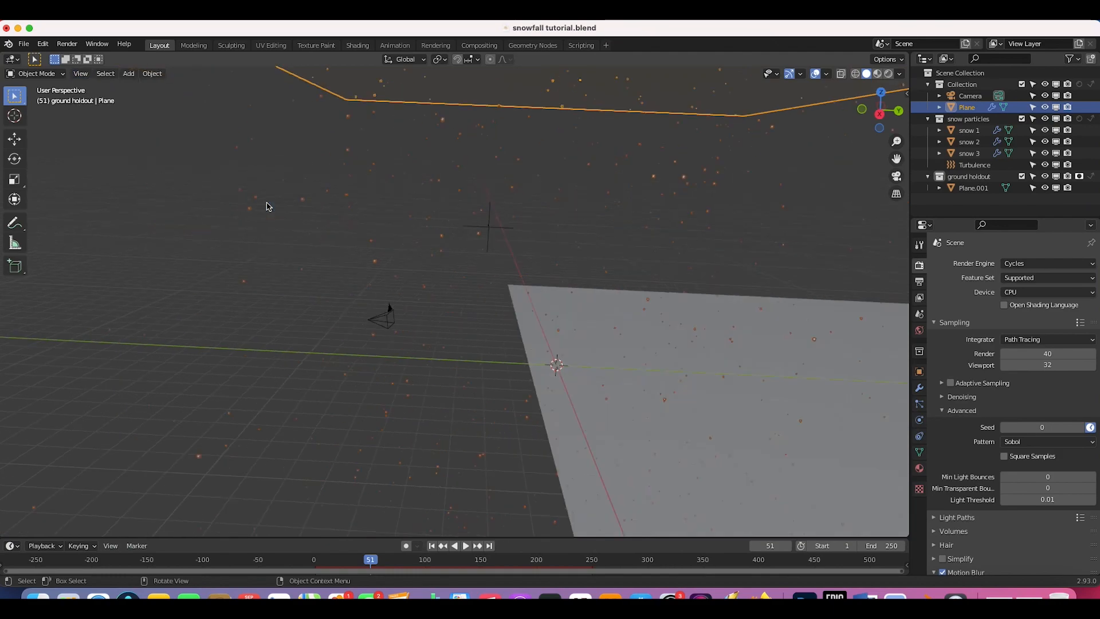
Step: Render frame 51 as a test, inspect the snowflakes, and close the render window
left_click(67, 44)
left_click(81, 58)
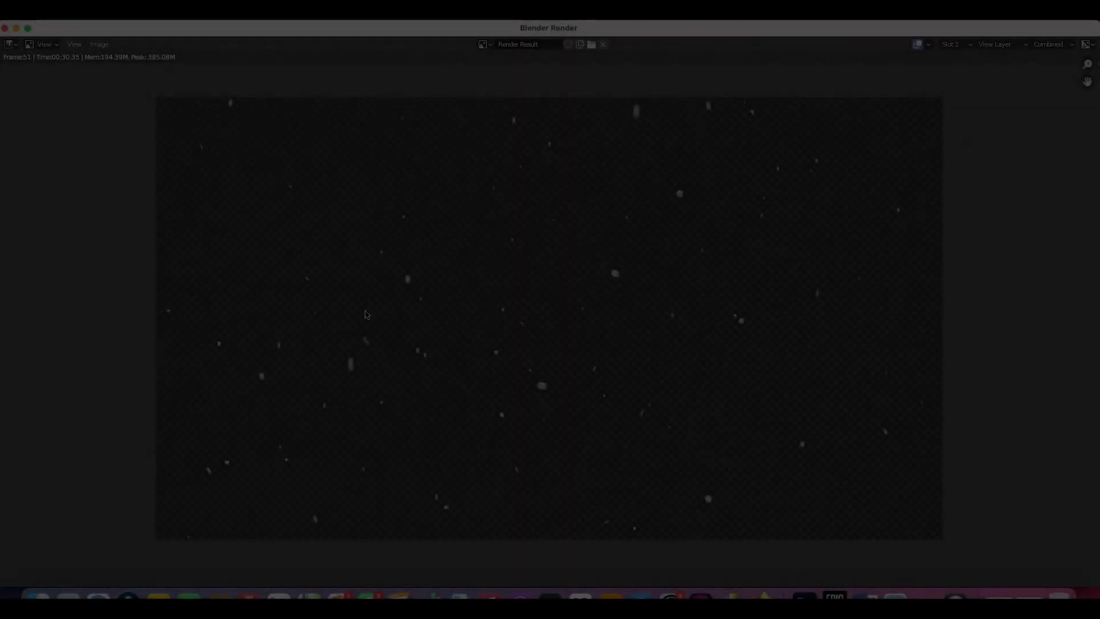
scroll(640, 353, "right", 3)
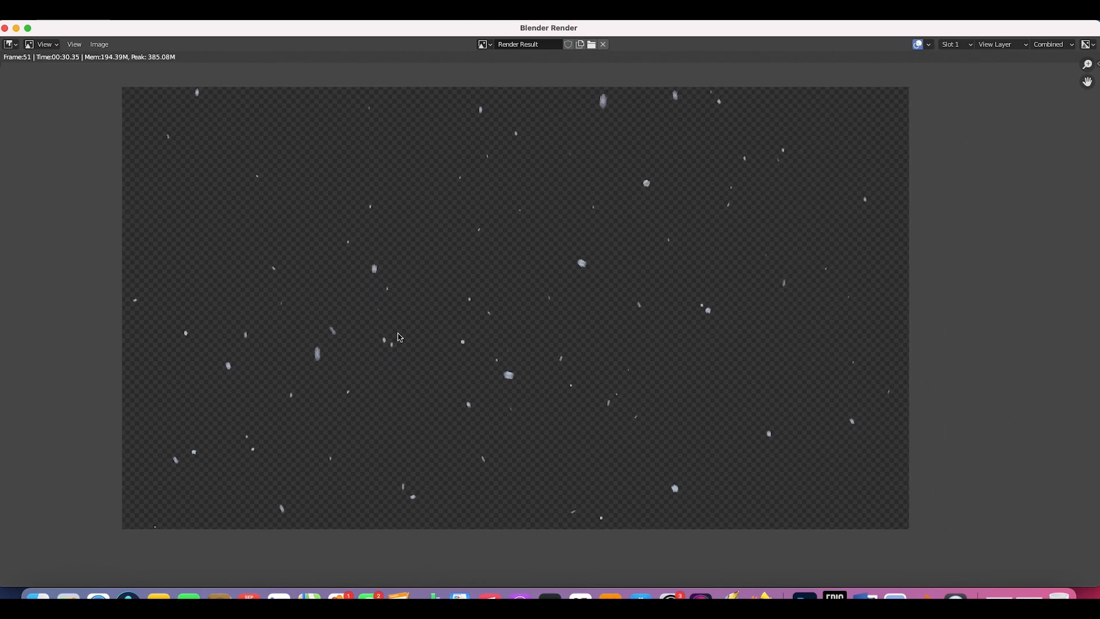
scroll(459, 304, "up", 2)
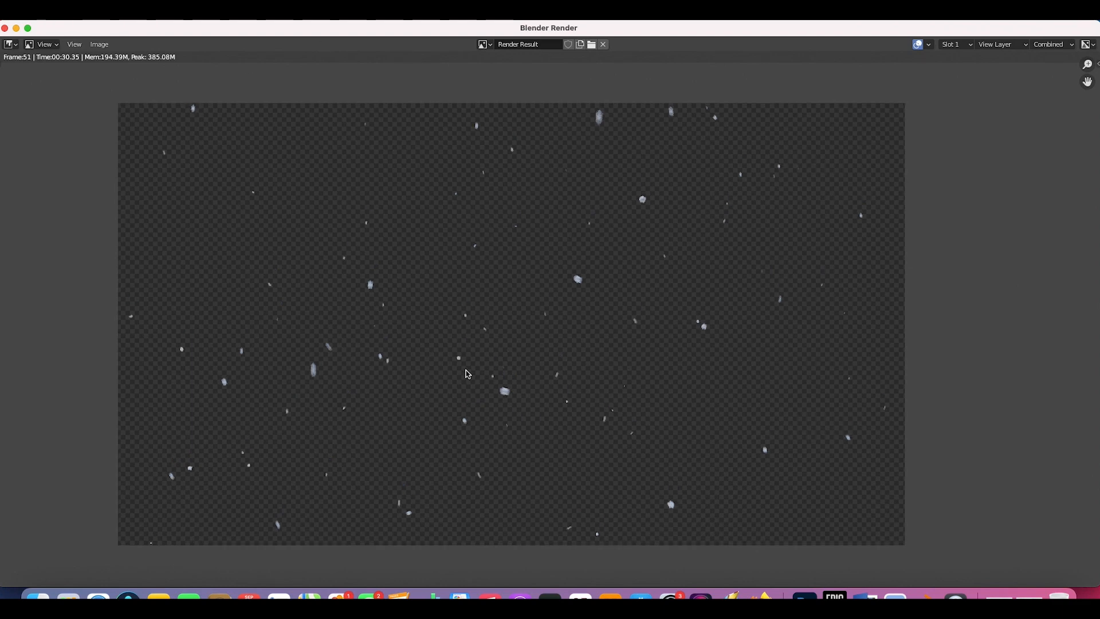
left_click(5, 29)
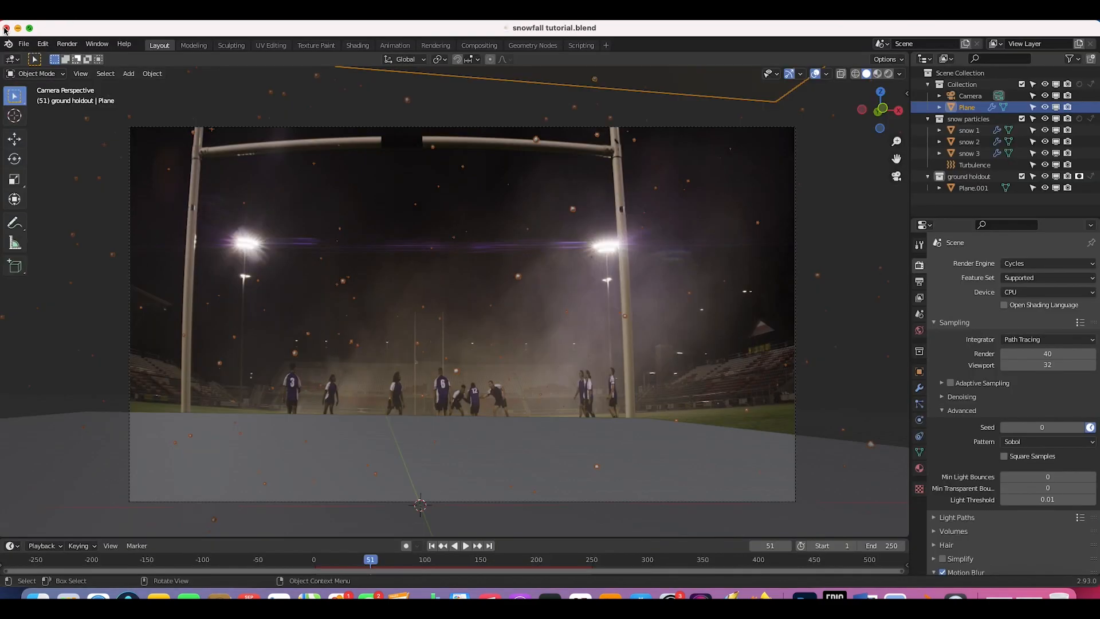
Step: Enable Use Nodes in the Compositing workspace and spread Render Layers and Composite nodes apart
left_click(483, 47)
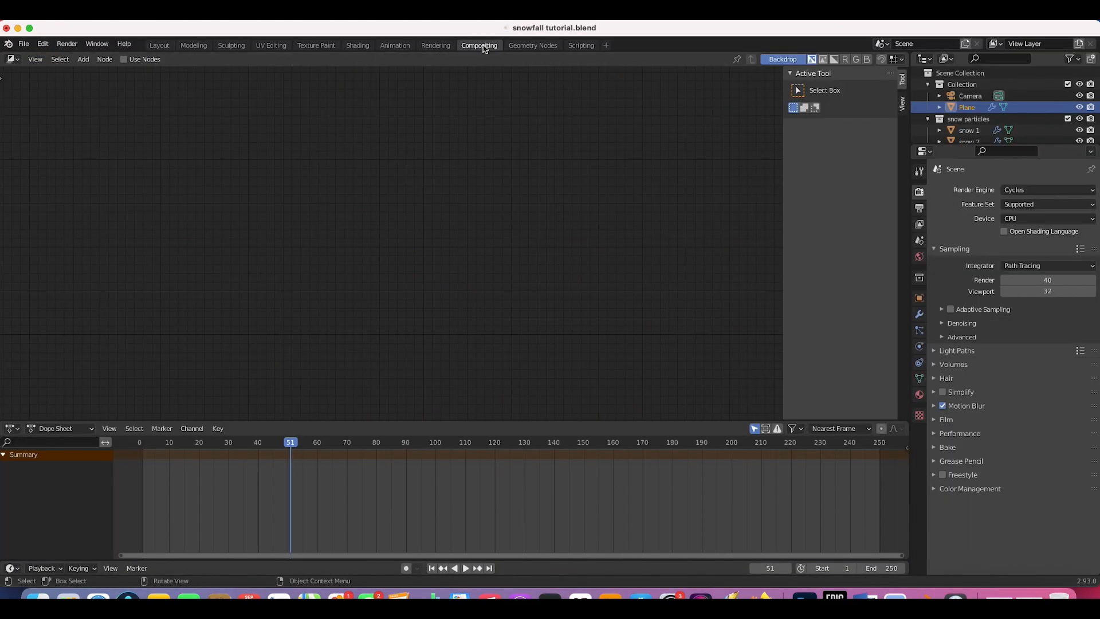
left_click(123, 60)
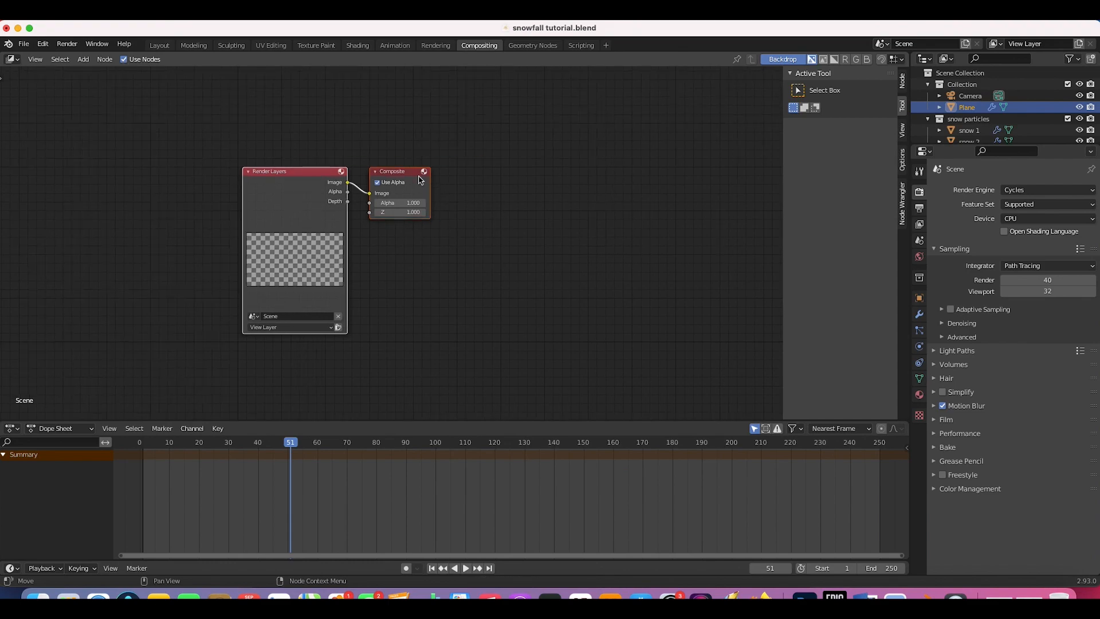
left_click(411, 175)
left_click_drag(413, 178, 643, 192)
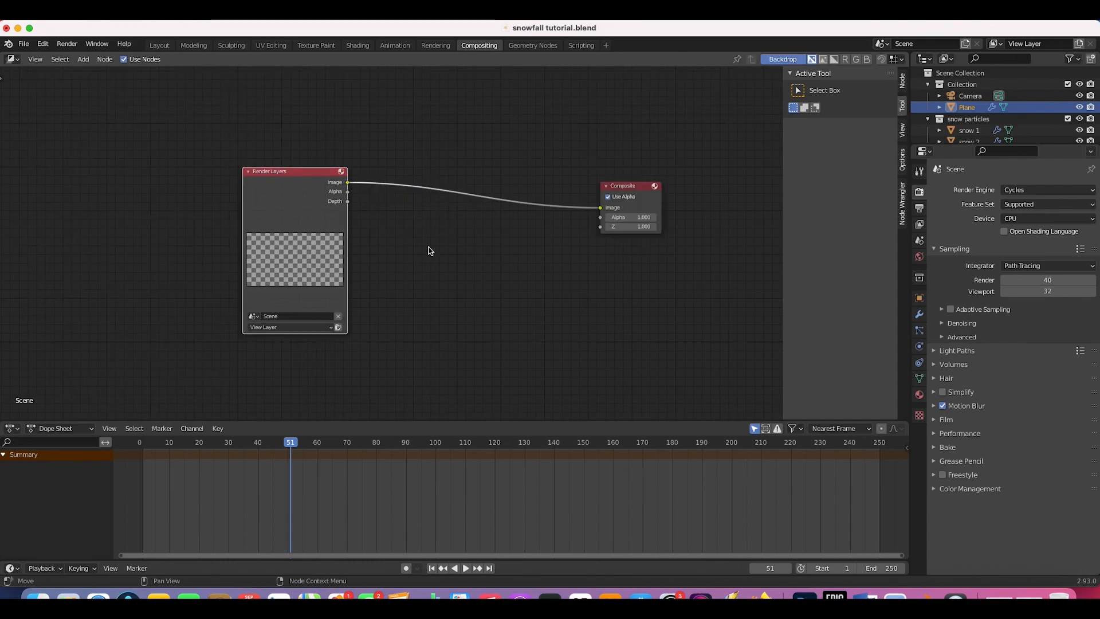
left_click_drag(302, 176, 203, 172)
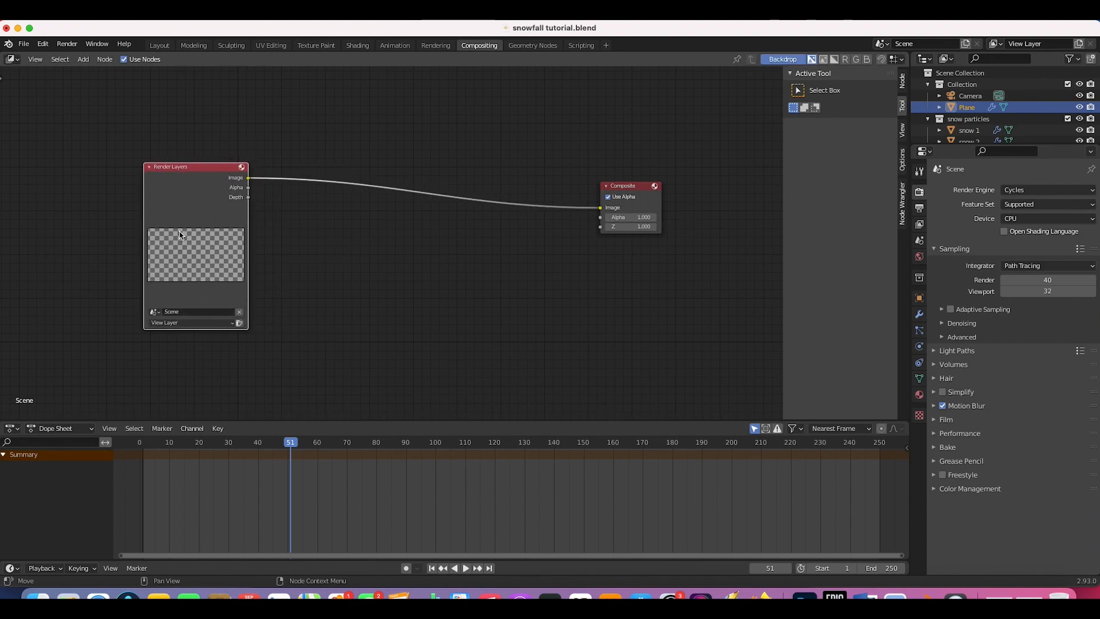
scroll(349, 306, "right", 5)
scroll(349, 305, "up", 3)
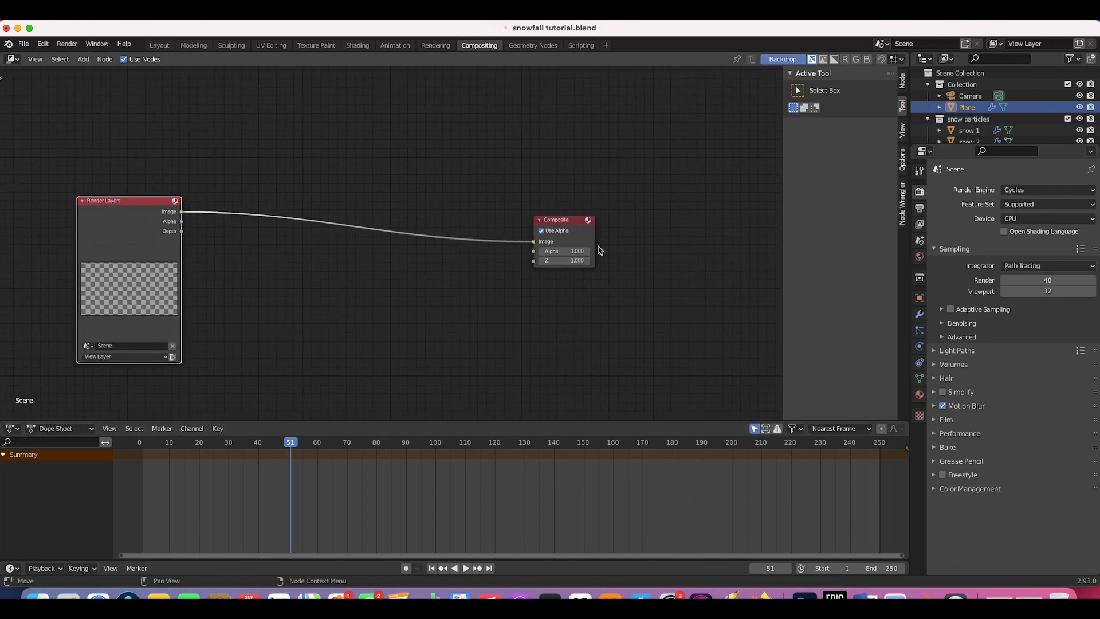
key("shift+a")
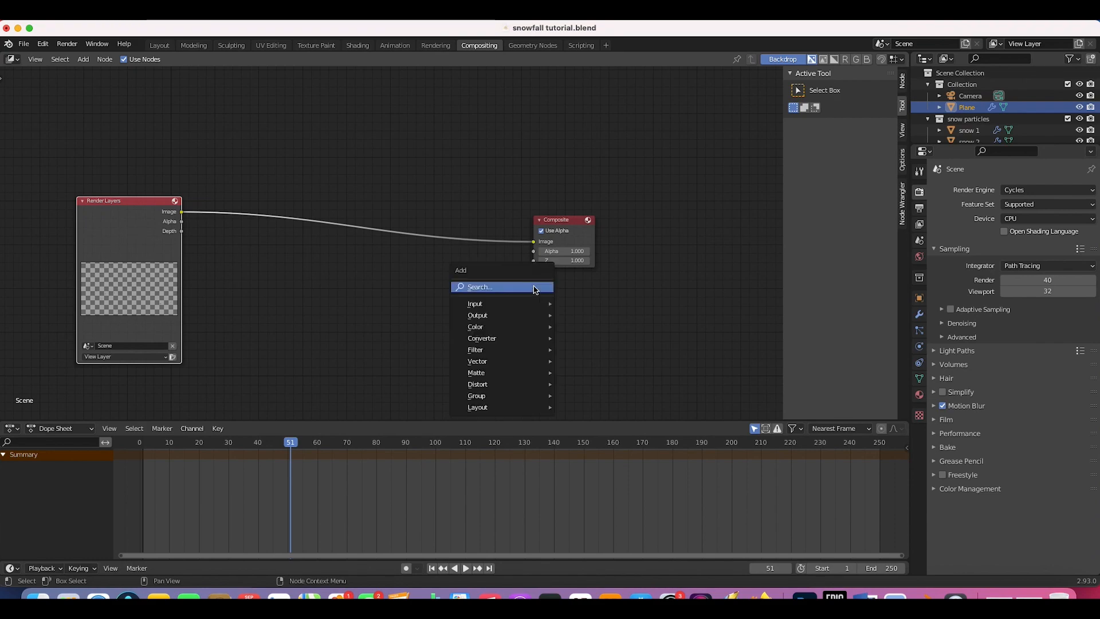
Step: Add a Viewer node fed by the Render Layers image to show the snow render as backdrop
left_click(581, 365)
left_click(522, 292)
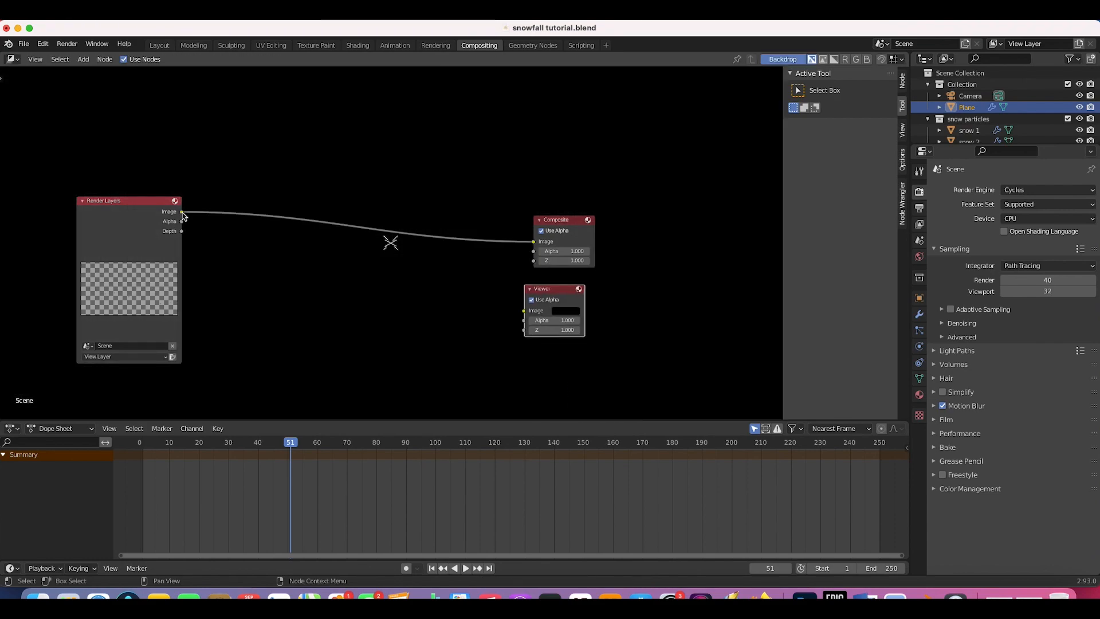
left_click_drag(182, 213, 526, 313)
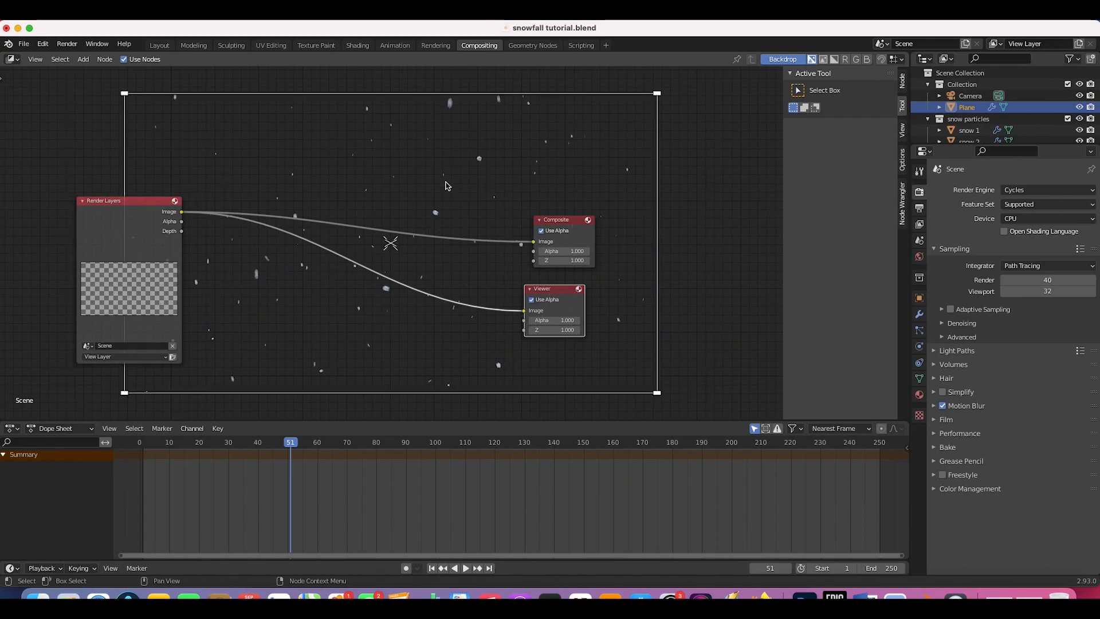
scroll(457, 256, "left", 3)
scroll(456, 256, "down", 1)
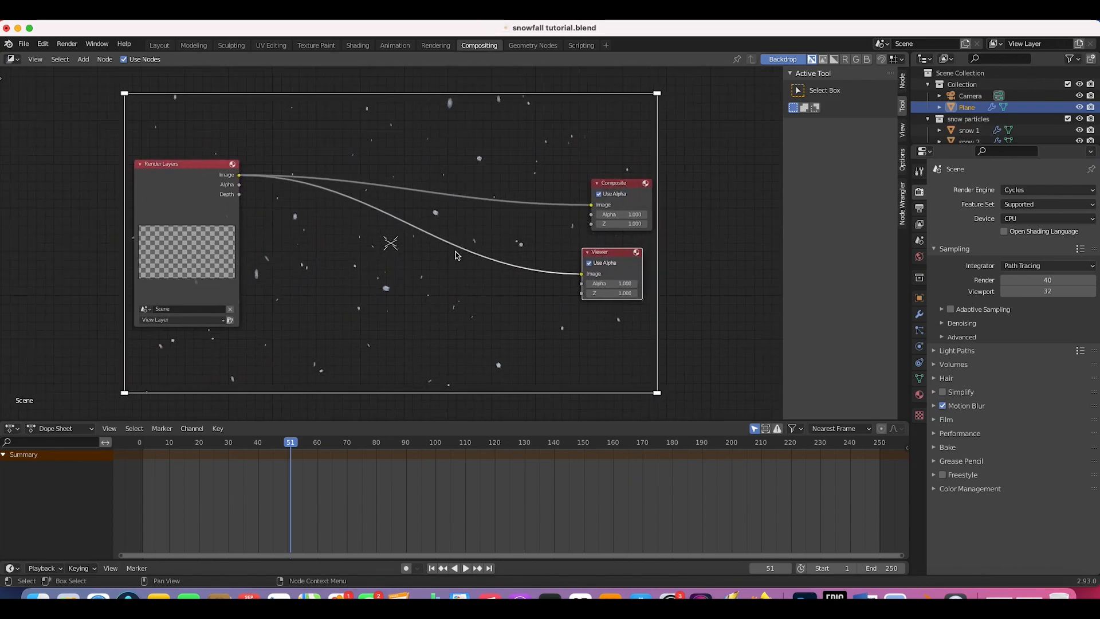
scroll(457, 255, "up", 3)
scroll(457, 256, "right", 2)
scroll(456, 256, "left", 1)
scroll(457, 256, "left", 1)
scroll(456, 256, "down", 1)
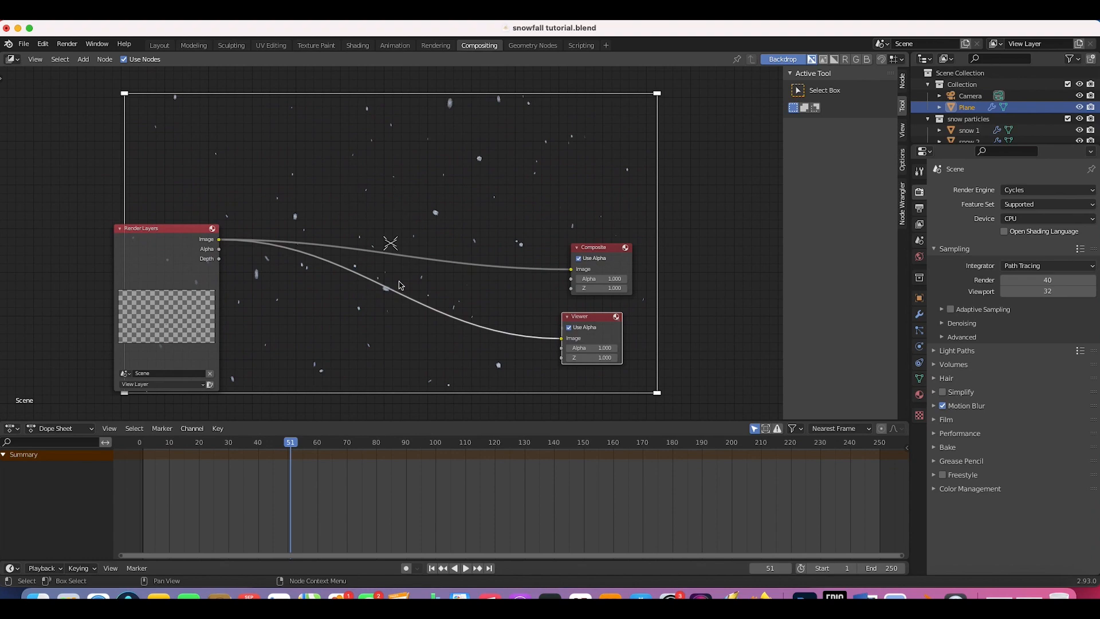
Step: Add a Movie Clip input node loaded with the rugby footage
key("shift+a")
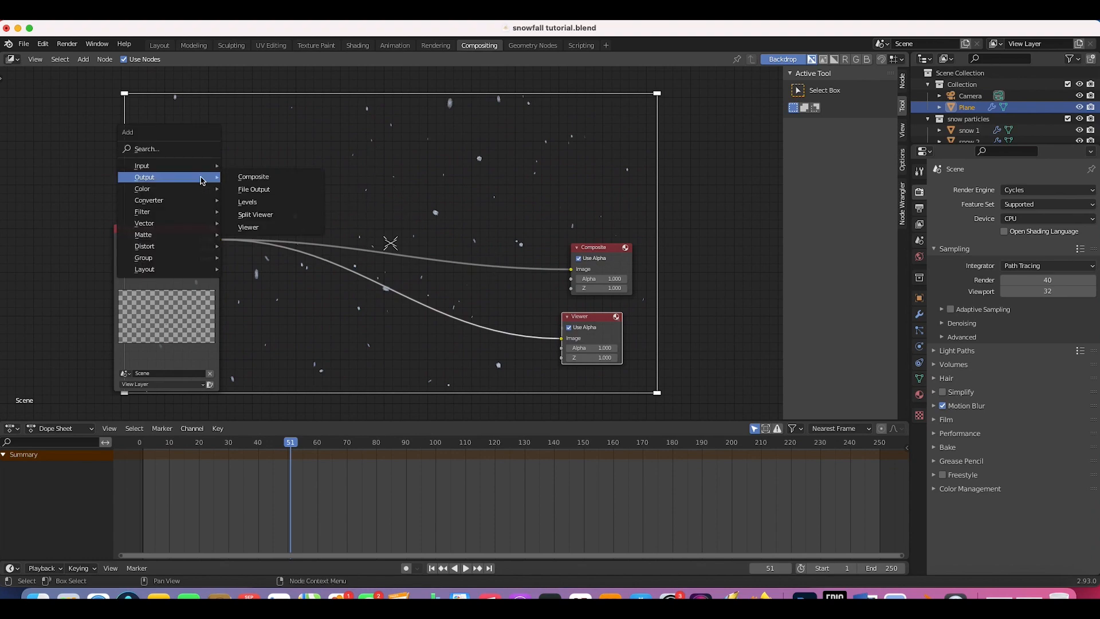
mouse_move(166, 166)
left_click(253, 231)
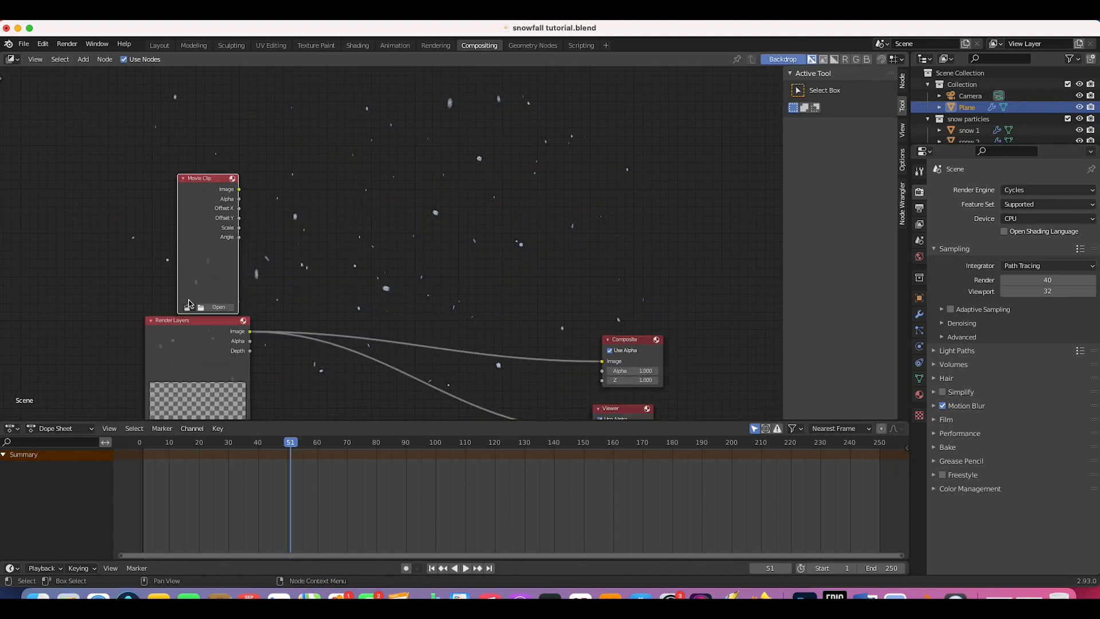
left_click(190, 307)
left_click(237, 322)
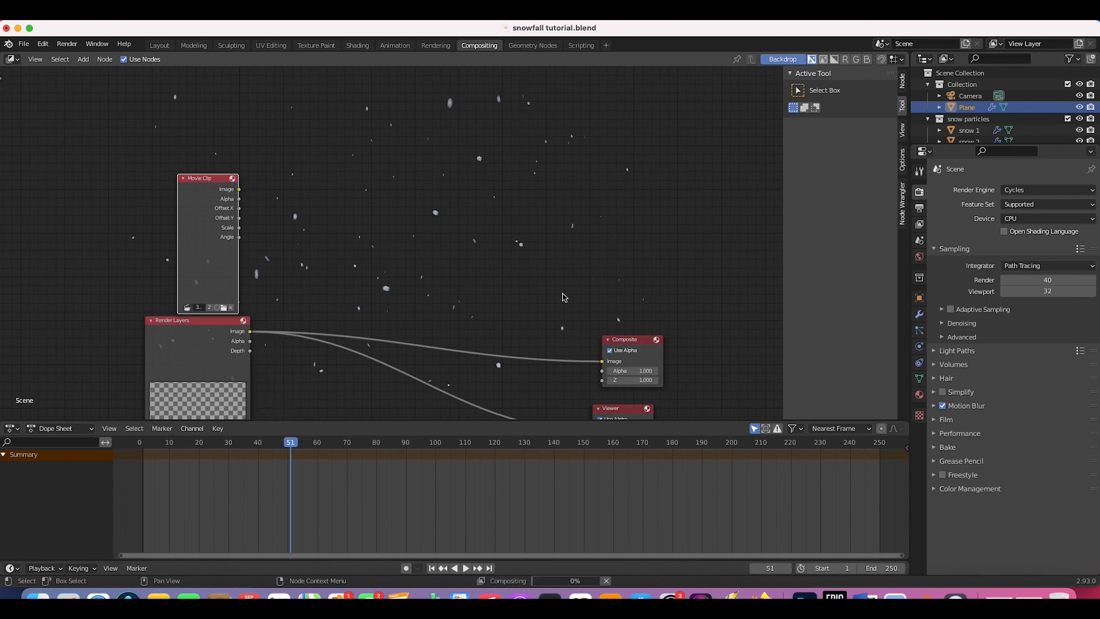
scroll(525, 219, "down", 3)
Step: Insert an Alpha Over node with the clip as background and the snow render as foreground
key("shift+a")
mouse_move(412, 258)
left_click(527, 257)
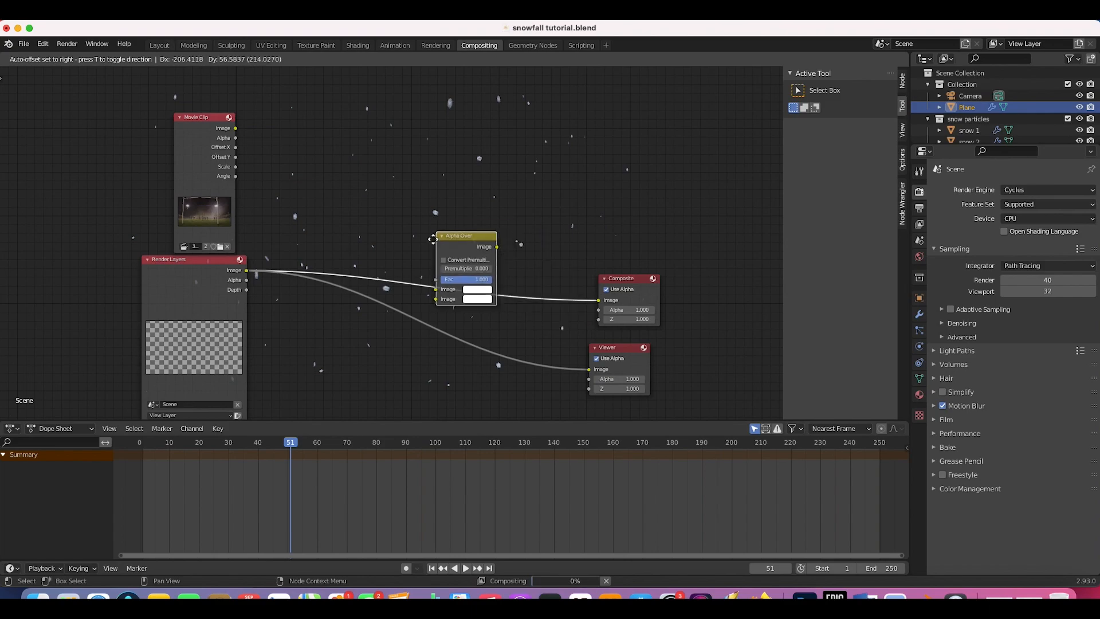
left_click(424, 305)
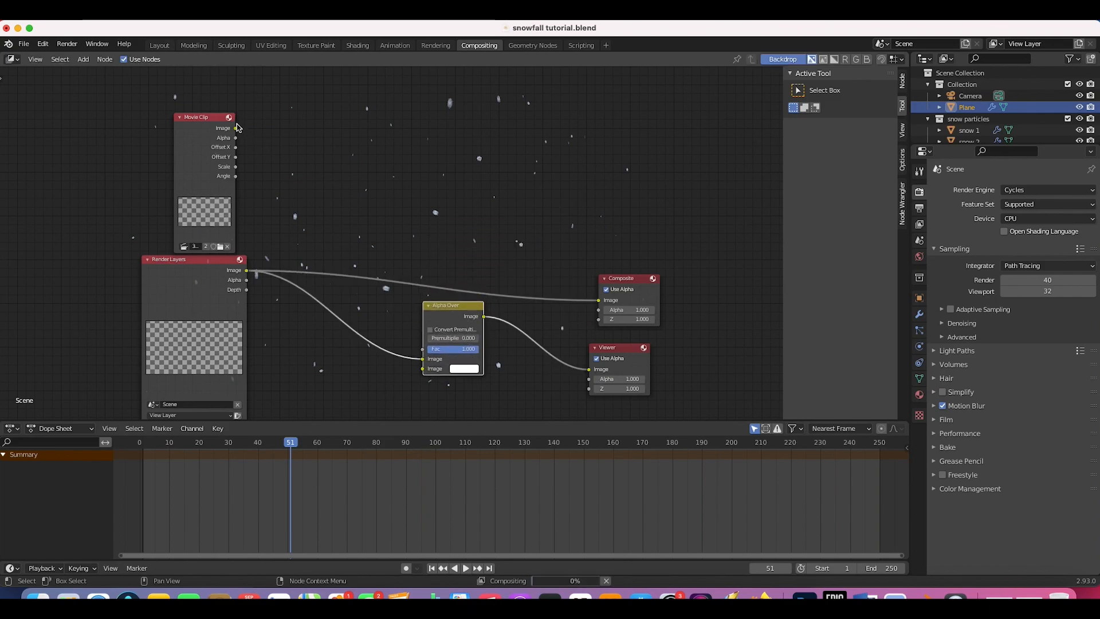
left_click_drag(235, 128, 425, 371)
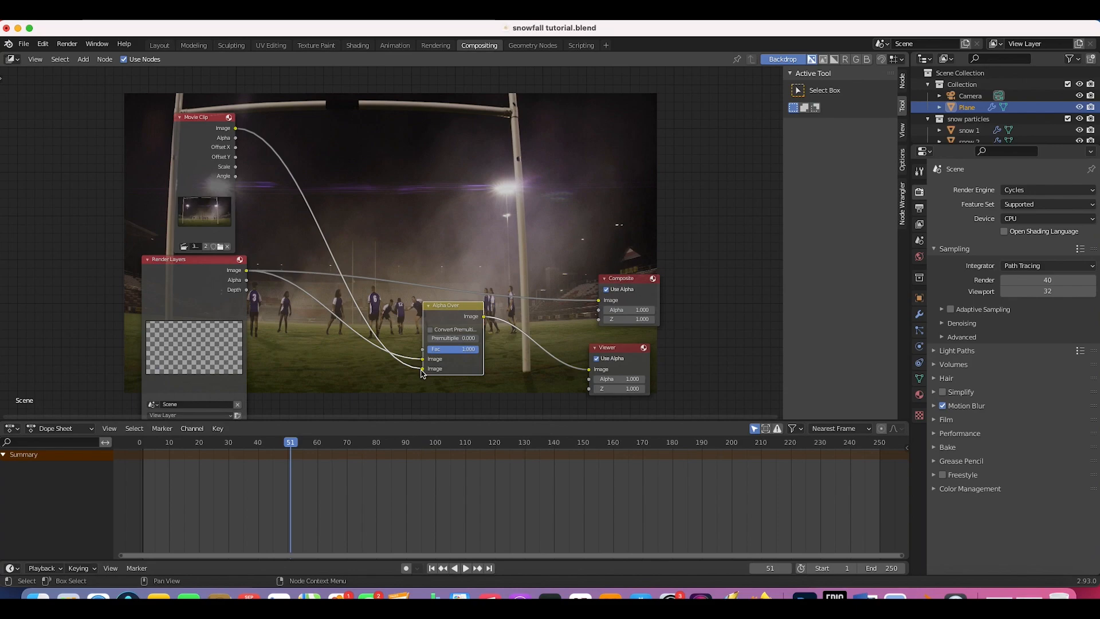
left_click_drag(423, 369, 424, 362)
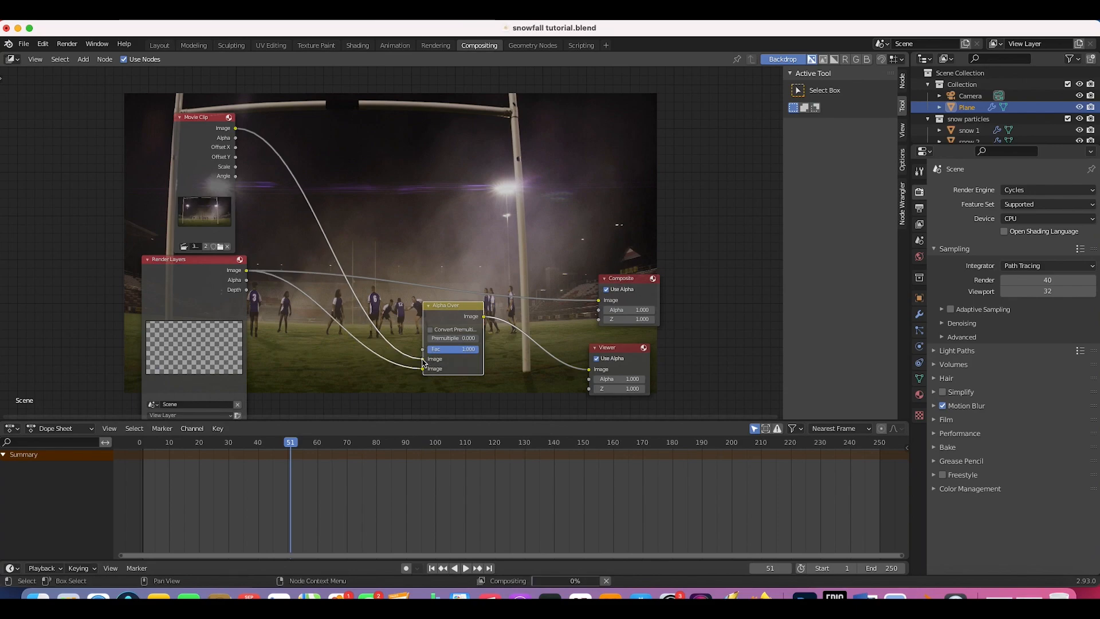
Step: Route the Alpha Over result into the Composite output node
scroll(422, 363, "up", 10)
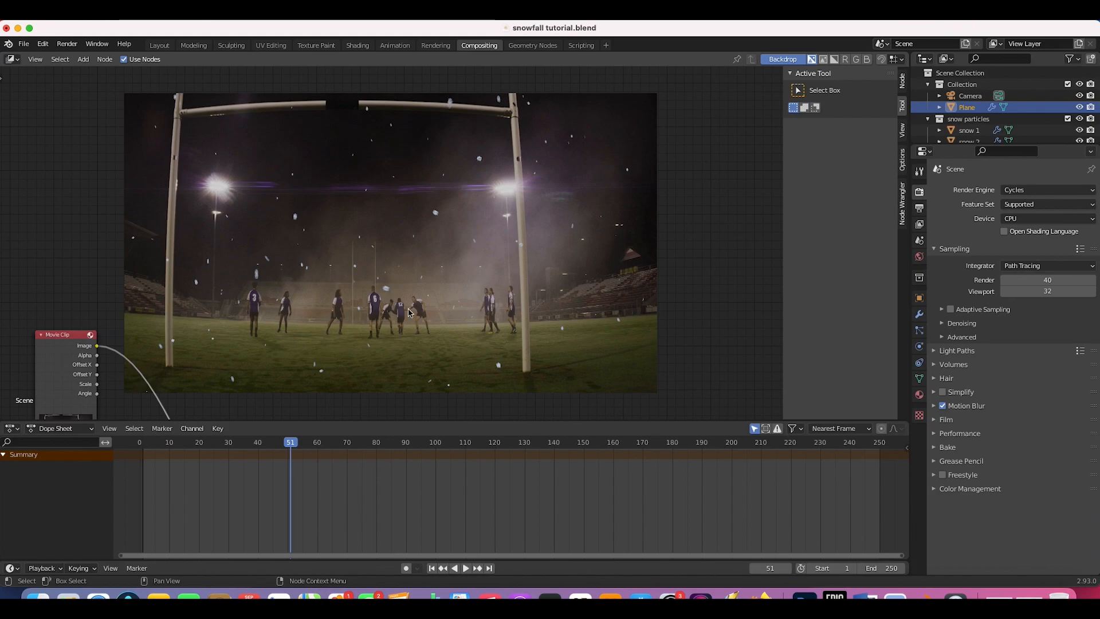
scroll(378, 283, "down", 10)
left_click_drag(372, 277, 507, 247)
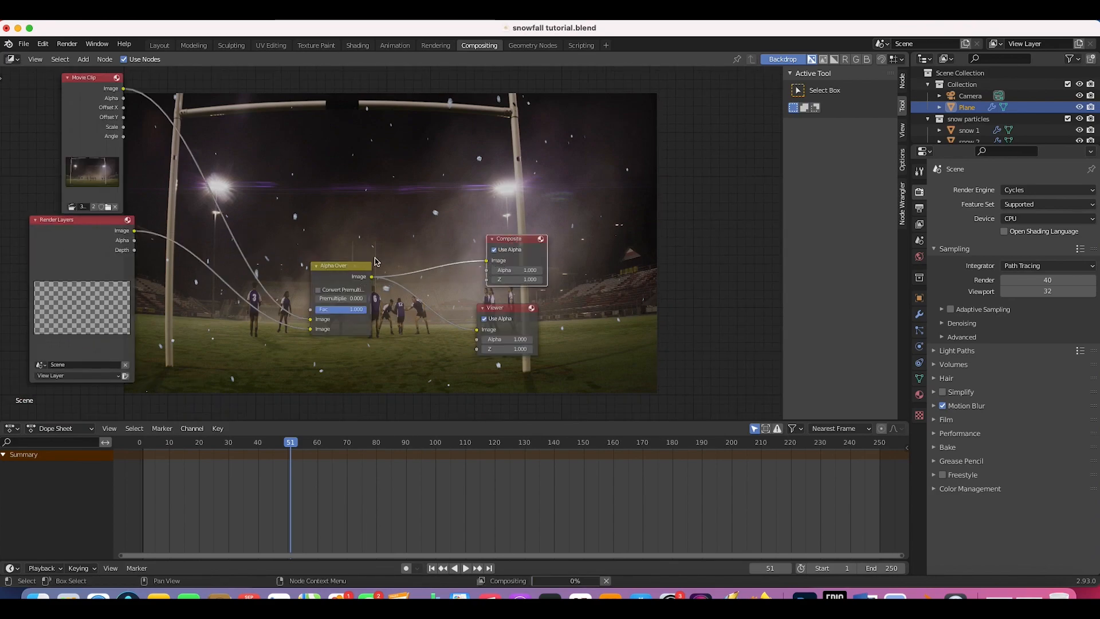
scroll(479, 234, "left", 5)
scroll(348, 166, "right", 5)
scroll(349, 166, "up", 3)
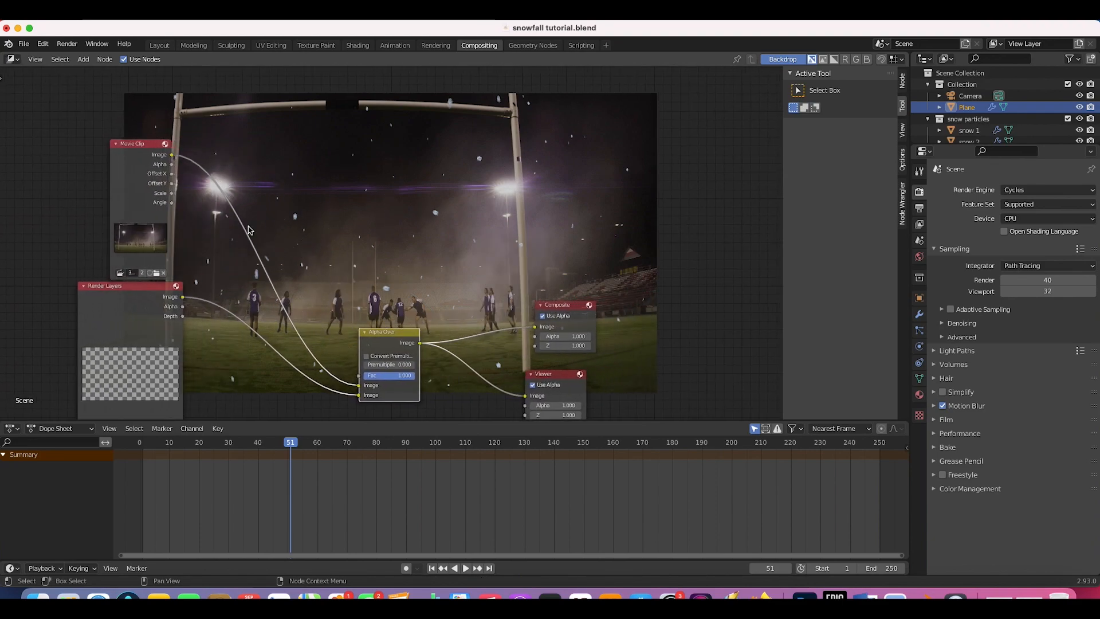
scroll(335, 240, "left", 3)
scroll(335, 239, "down", 1)
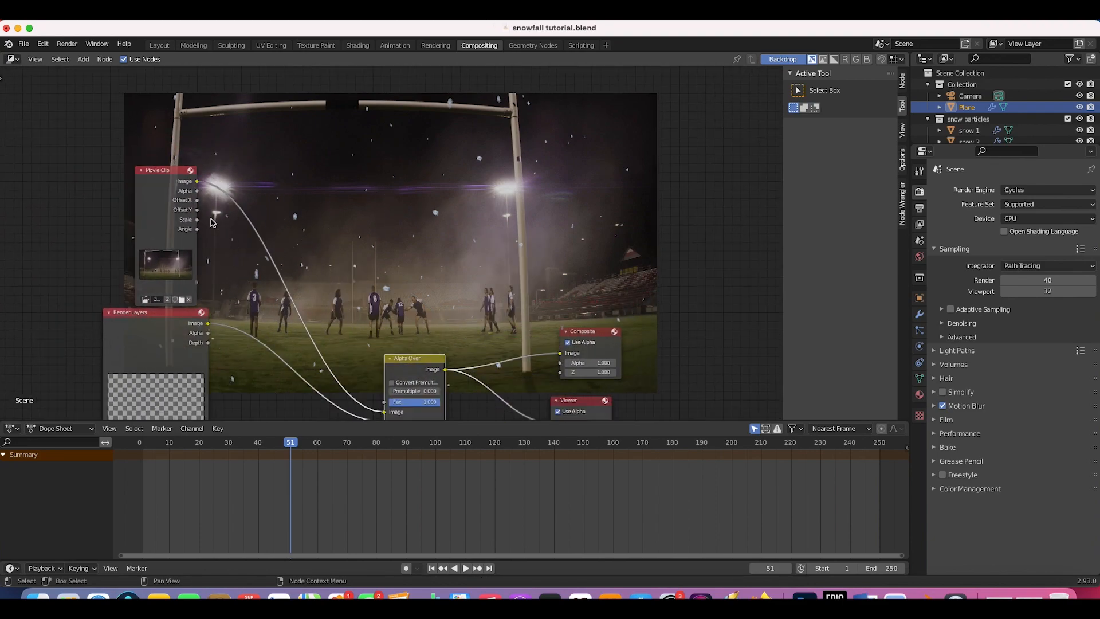
Step: Insert a Scale node set to Render Size on the Movie Clip to Alpha Over link
key("shift+a")
mouse_move(365, 234)
mouse_move(312, 289)
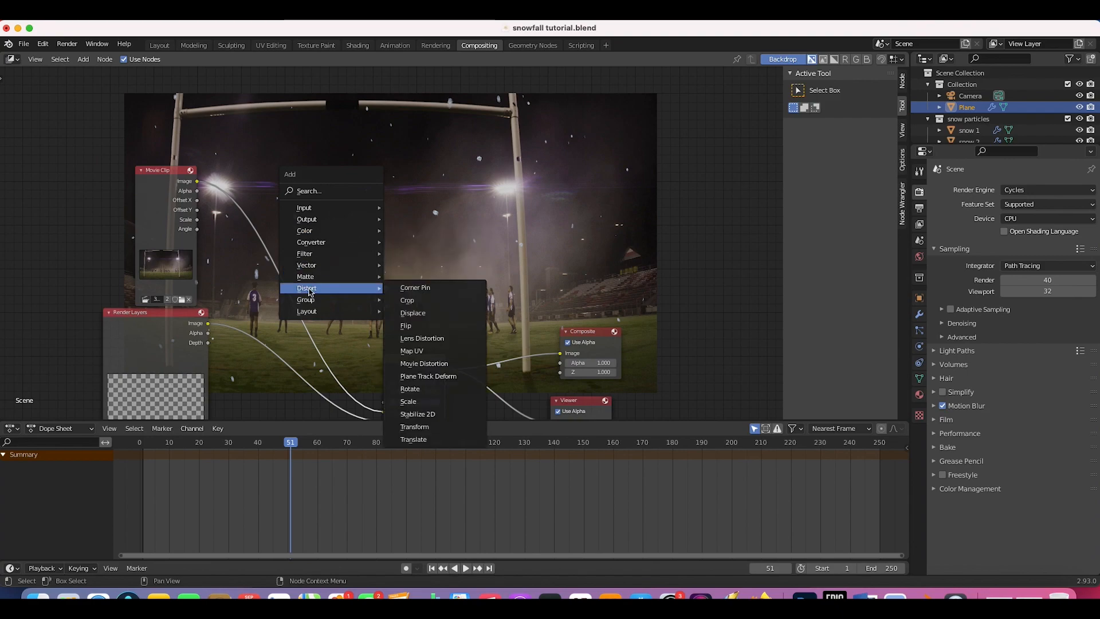
left_click(412, 401)
left_click(235, 205)
left_click(263, 232)
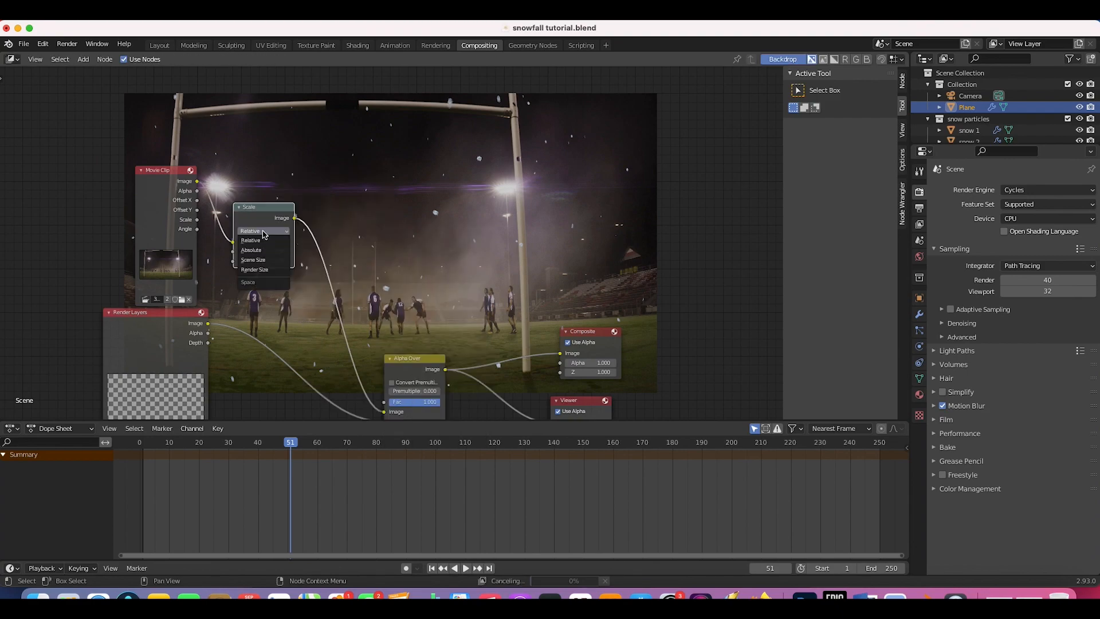
left_click(255, 270)
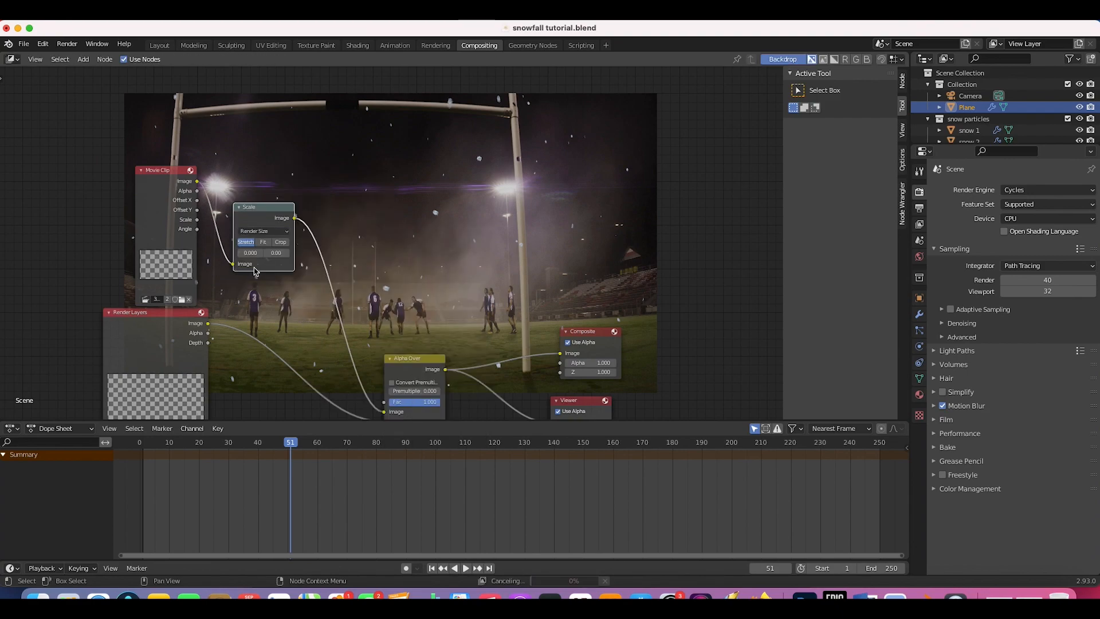
Step: Move the Render Layers node further left in the node tree
scroll(258, 240, "right", 4)
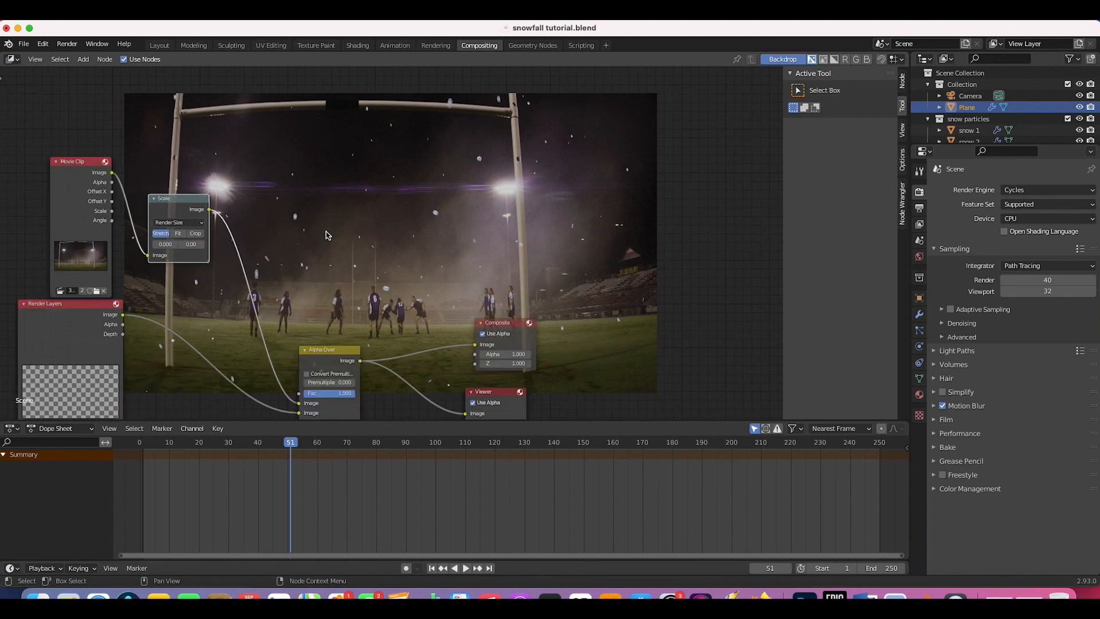
scroll(447, 239, "left", 4)
scroll(448, 238, "down", 4)
scroll(562, 193, "right", 8)
scroll(563, 194, "up", 8)
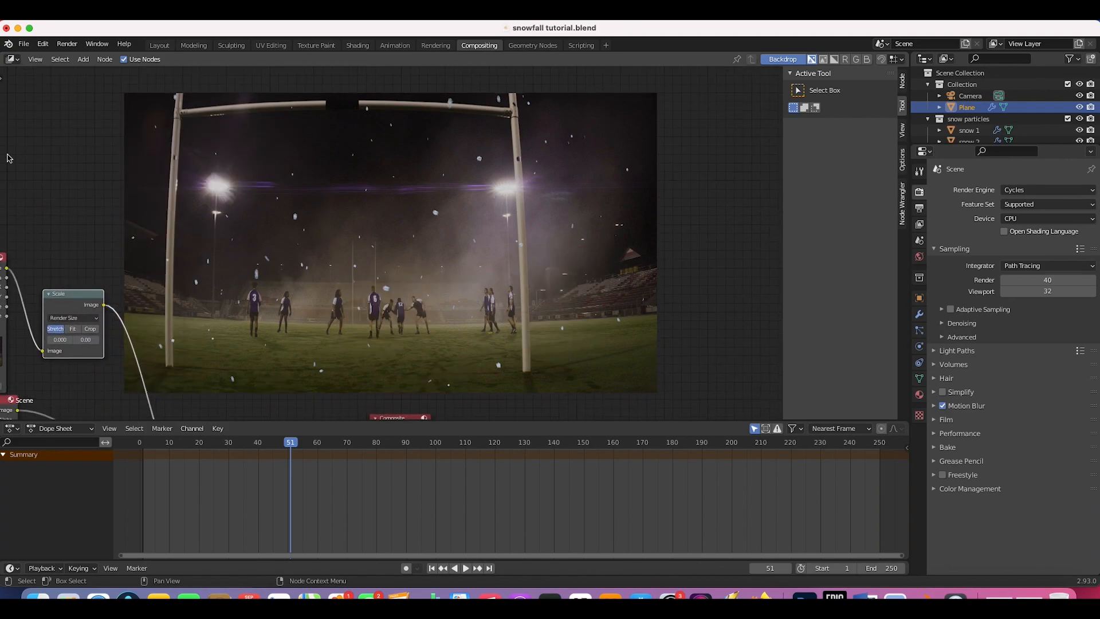
scroll(503, 255, "down", 8)
scroll(503, 255, "left", 10)
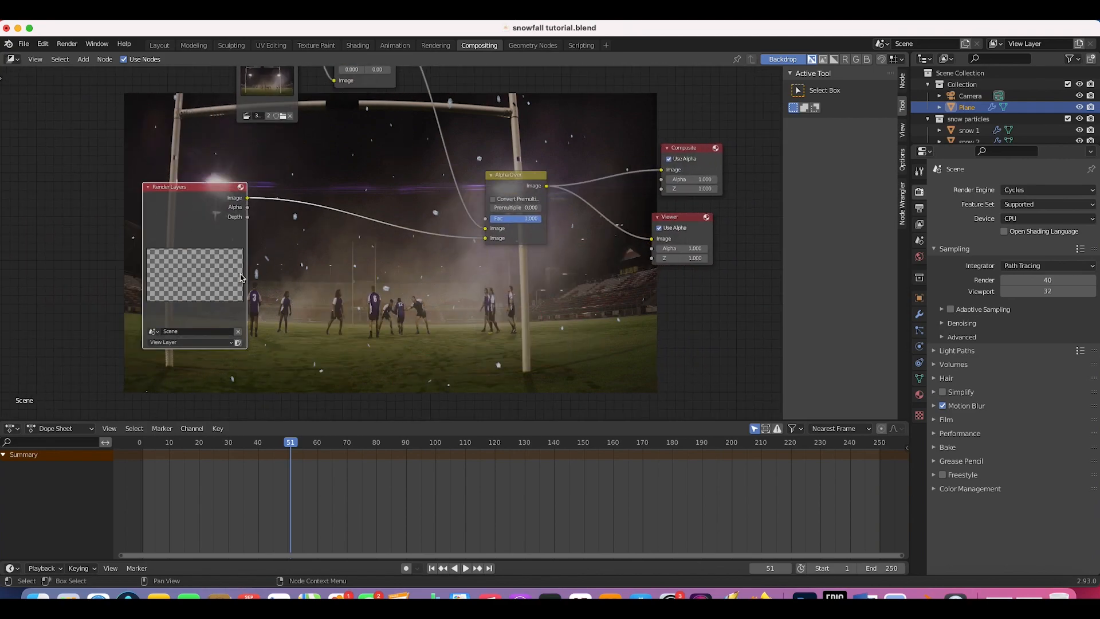
scroll(199, 252, "right", 4)
left_click_drag(146, 255, 114, 302)
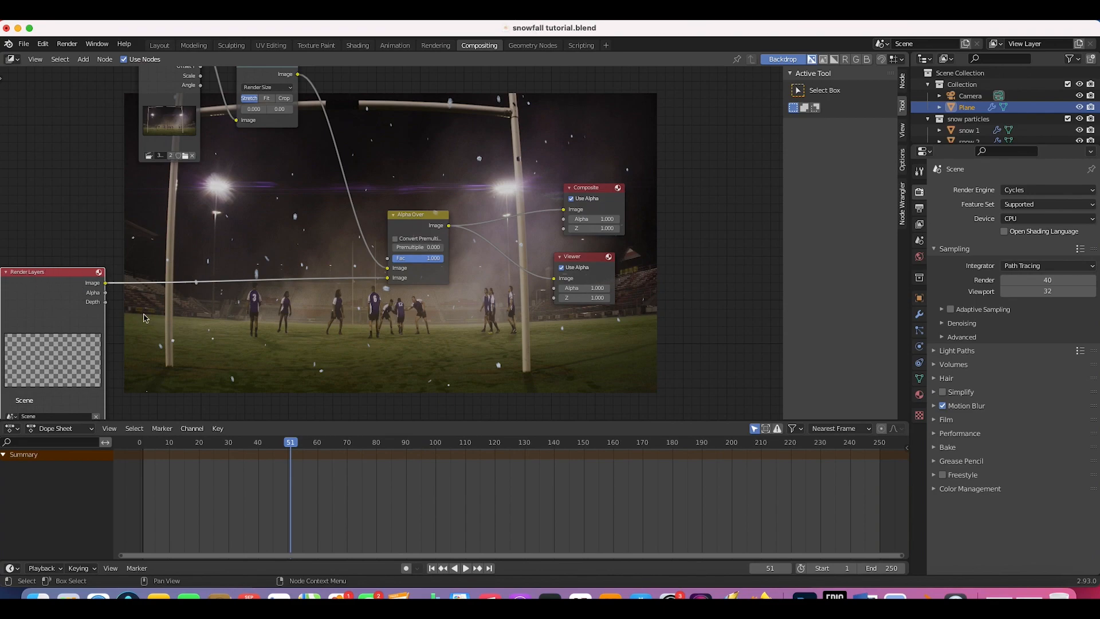
scroll(113, 301, "down", 4)
scroll(113, 301, "left", 2)
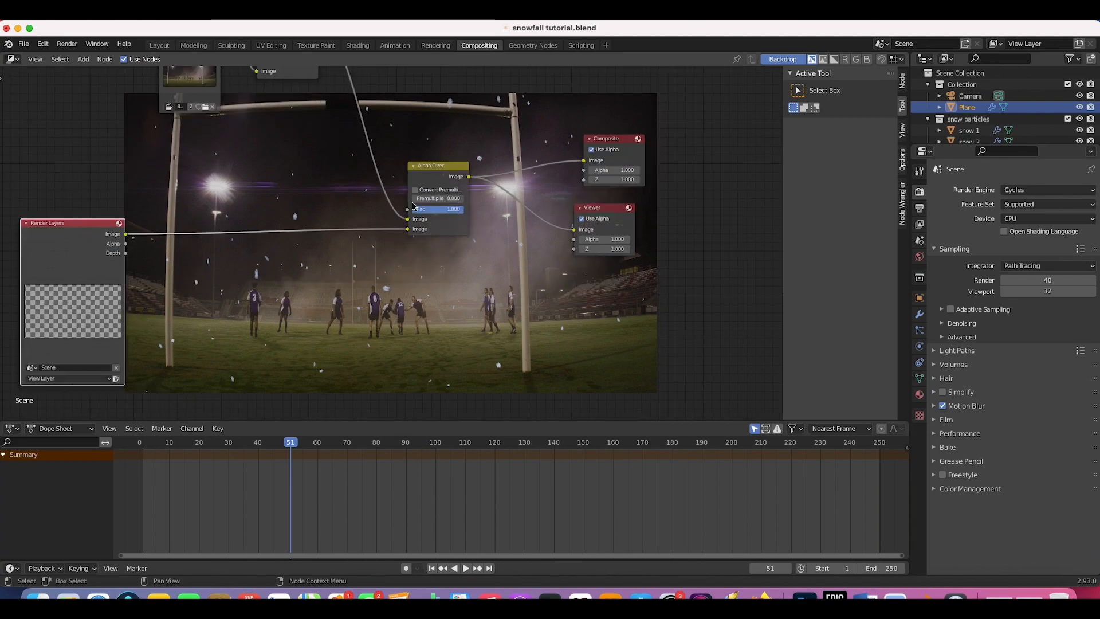
Step: Add an RGB Curves node beside Render Layers
scroll(367, 289, "left", 2)
scroll(367, 288, "down", 1)
key("shift+a")
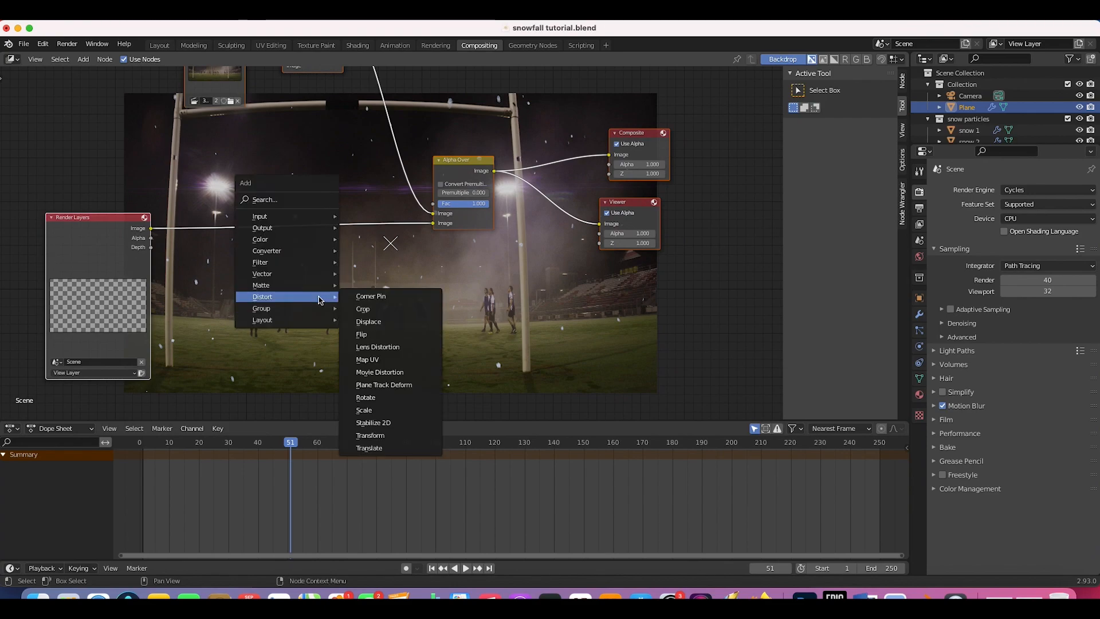
mouse_move(278, 241)
left_click(362, 365)
left_click(186, 184)
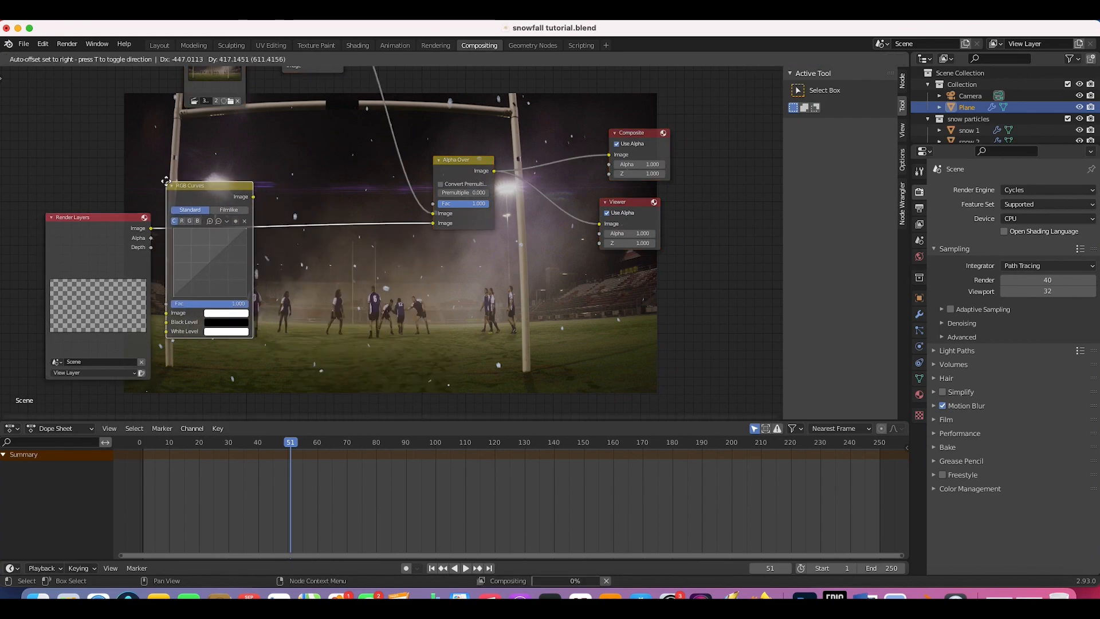
scroll(166, 184, "up", 8)
scroll(166, 184, "right", 4)
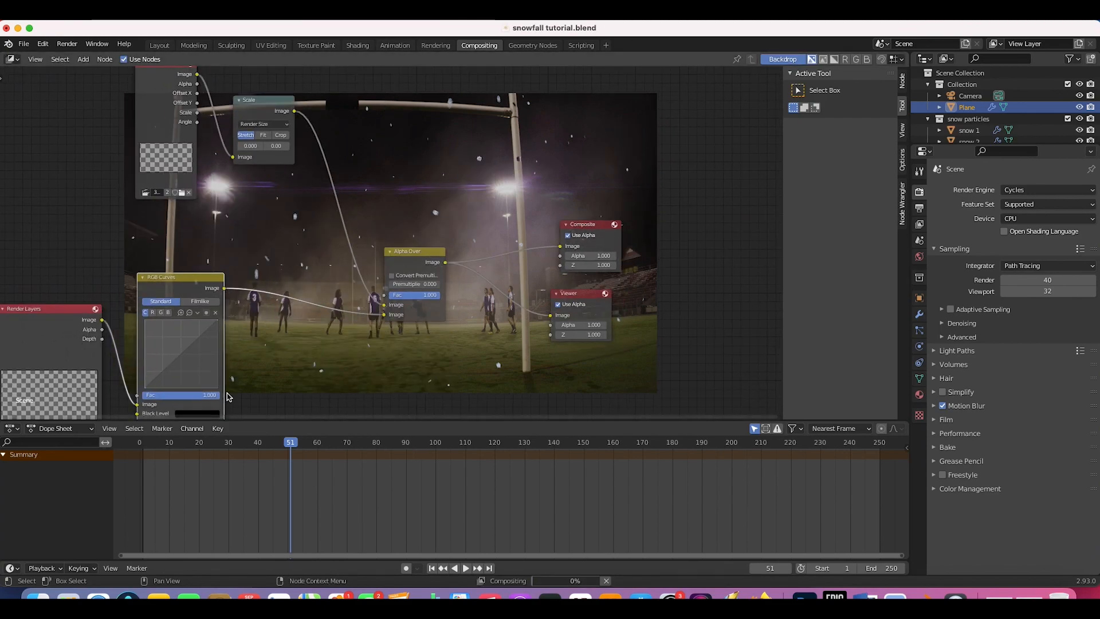
Step: Bend the combined C curve with a new control point to dim the snow
left_click_drag(198, 350, 196, 346)
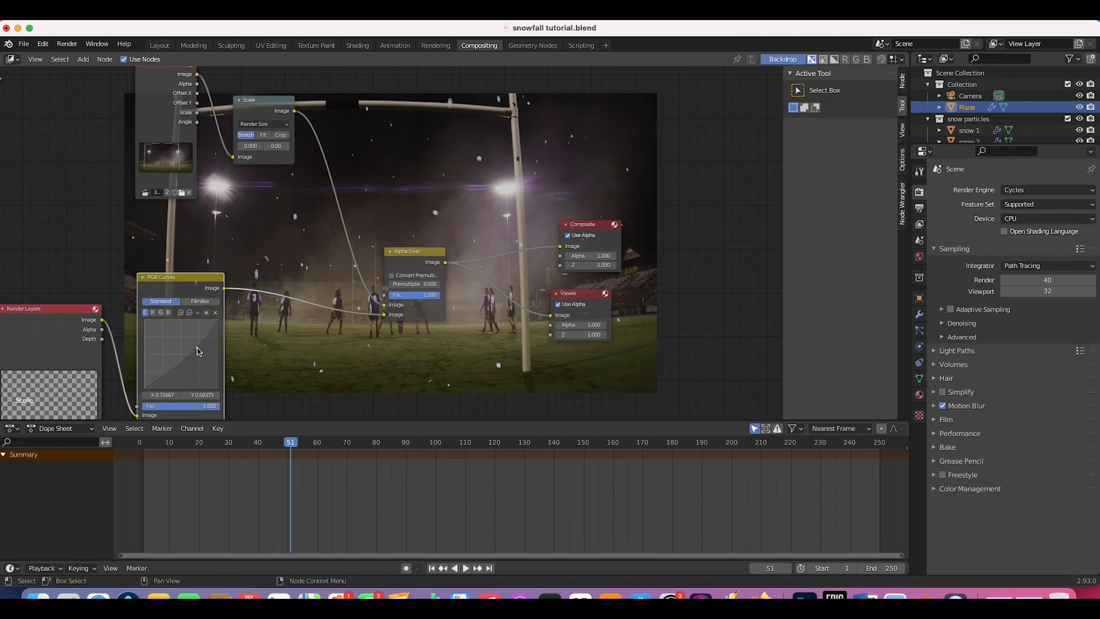
scroll(423, 173, "up", 8)
scroll(423, 173, "right", 7)
scroll(422, 173, "down", 4)
scroll(422, 173, "left", 6)
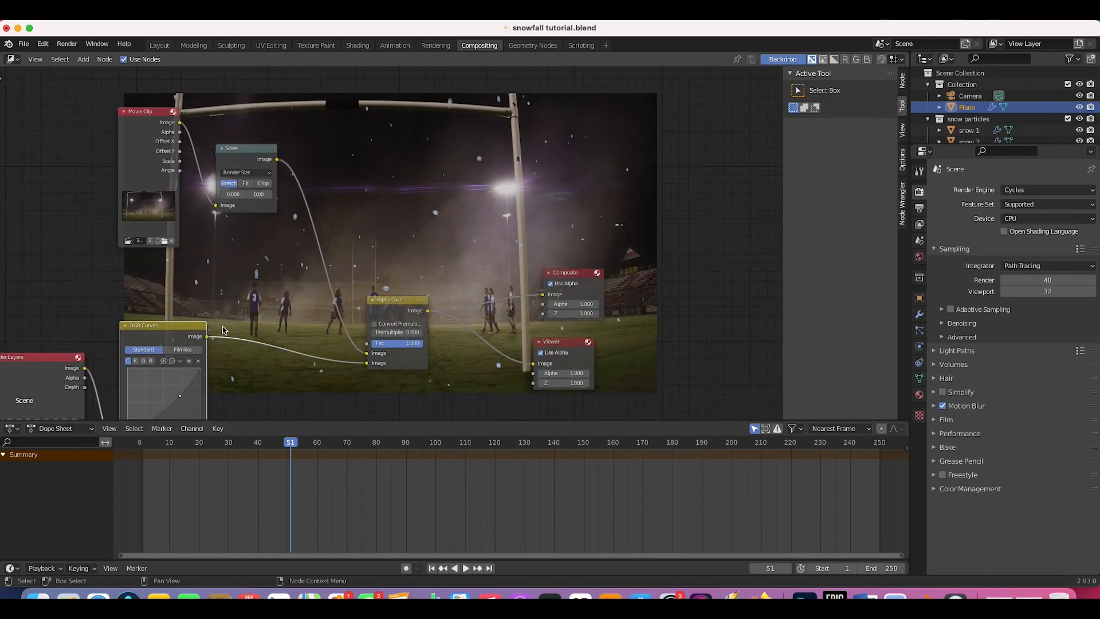
scroll(224, 330, "down", 8)
scroll(224, 331, "left", 4)
Step: Add a control point on the blue channel curve of the RGB Curves node
left_click(199, 263)
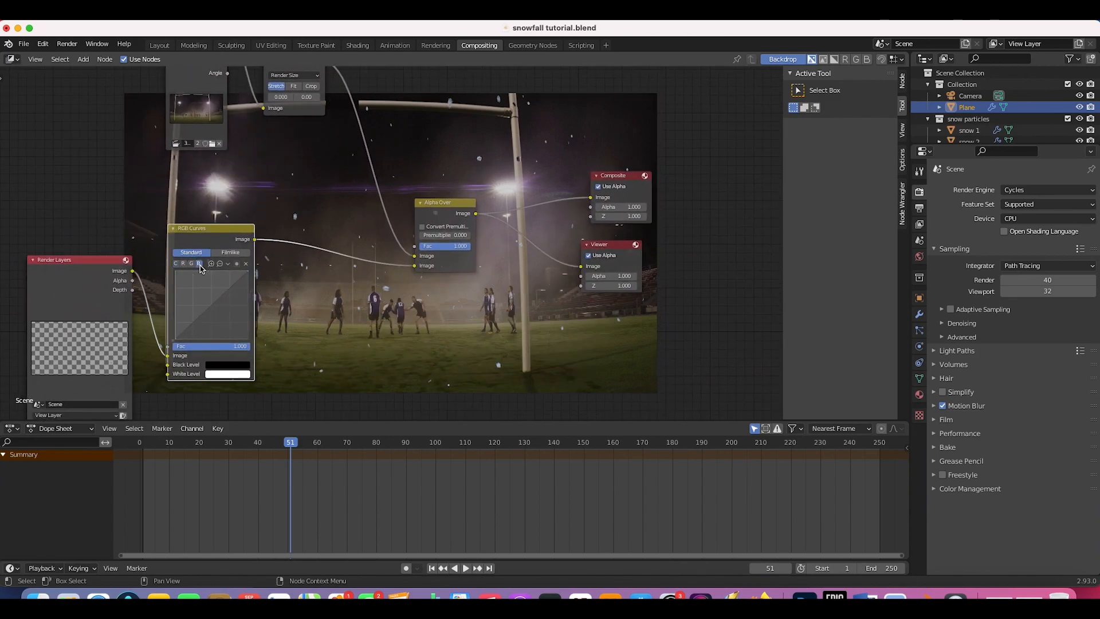
left_click(223, 298)
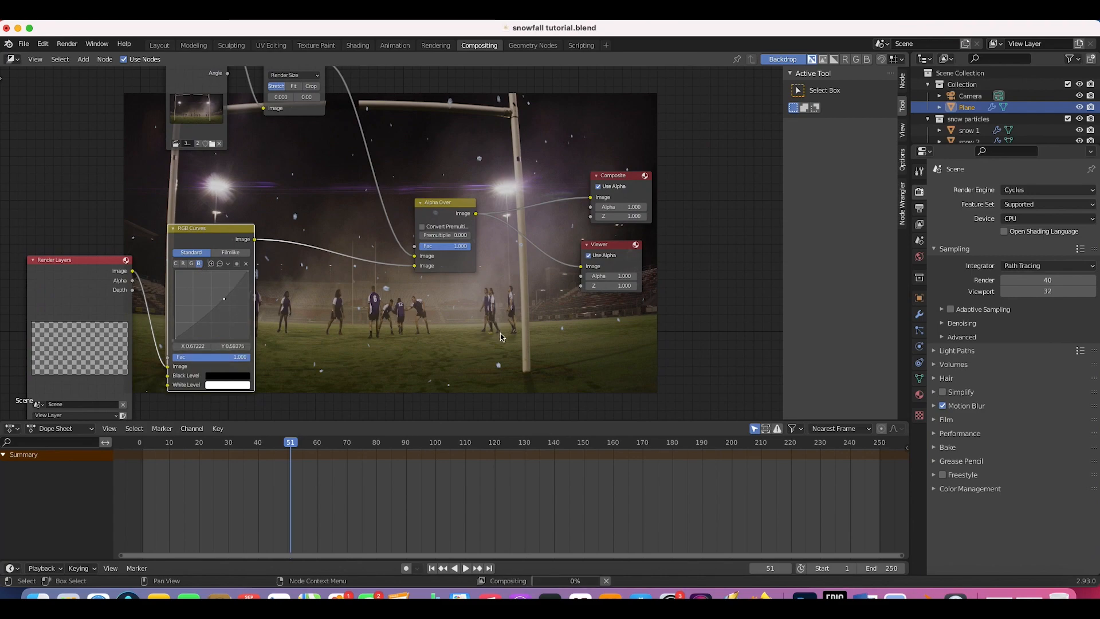
scroll(500, 337, "right", 4)
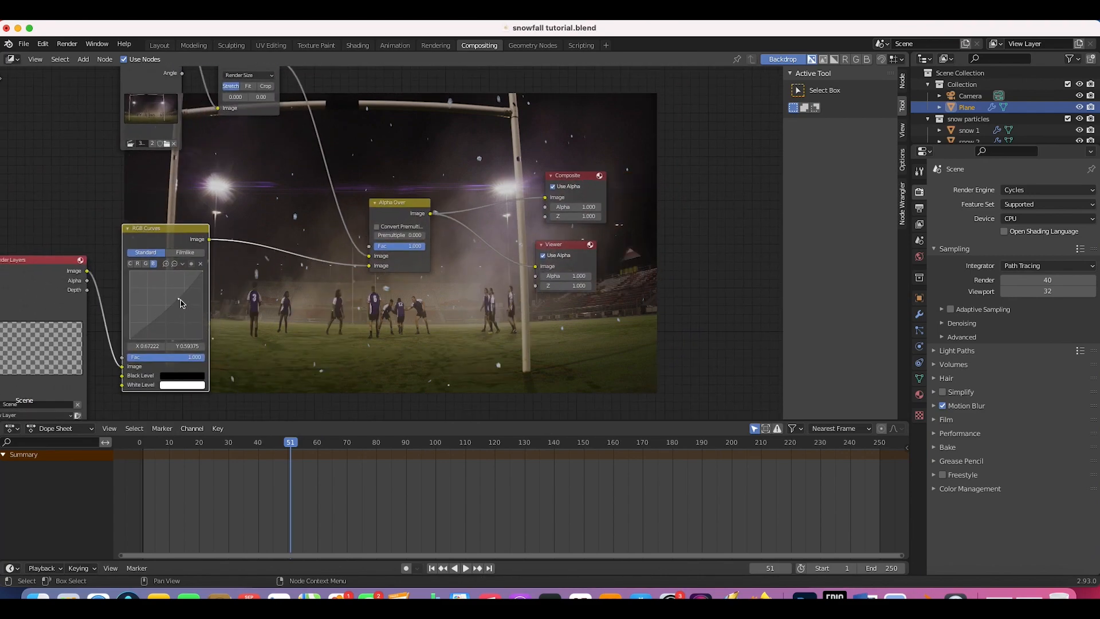
scroll(417, 168, "up", 6)
scroll(417, 169, "right", 4)
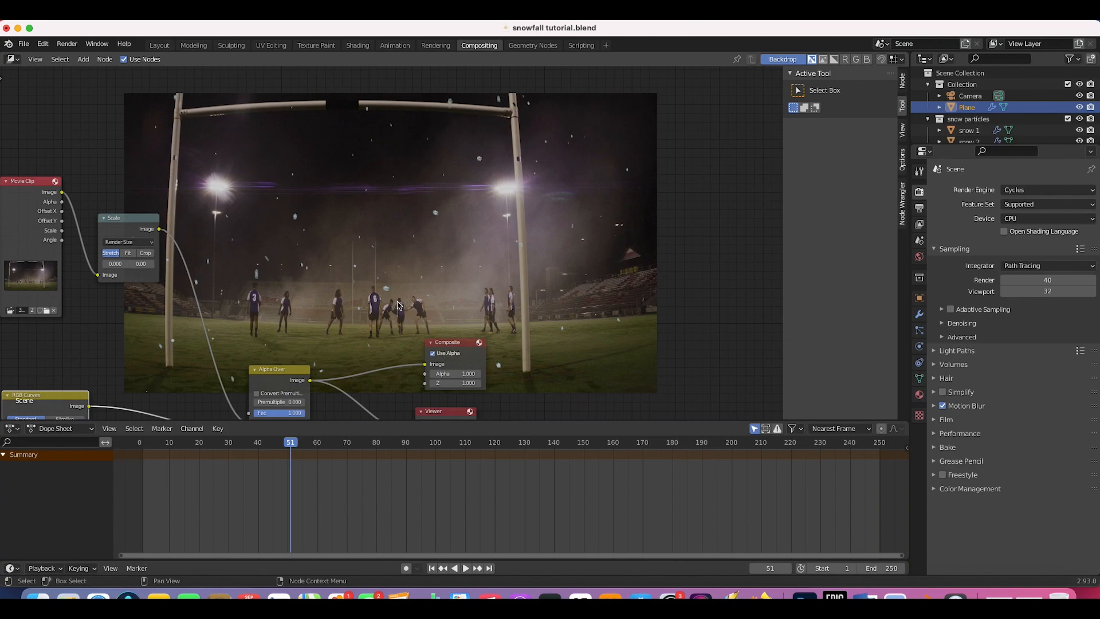
scroll(506, 229, "down", 4)
scroll(506, 229, "left", 6)
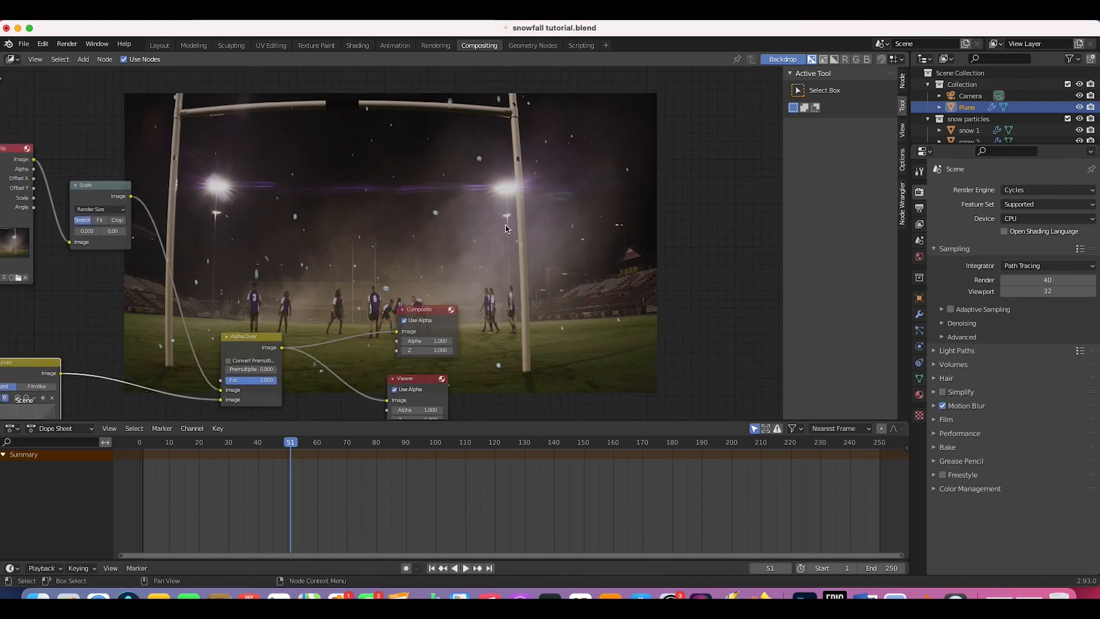
scroll(506, 229, "up", 6)
scroll(505, 229, "right", 12)
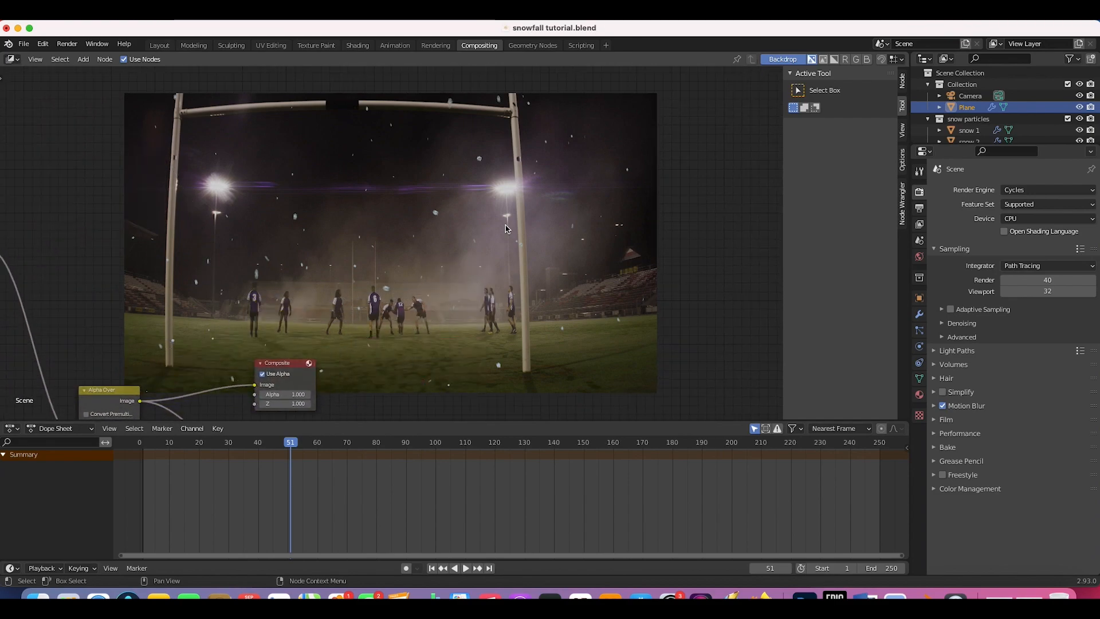
scroll(506, 229, "down", 2)
scroll(506, 229, "left", 3)
Step: Insert a Blur node on the RGB Curves–Alpha Over link with X and Y set to 2
key("shift+a")
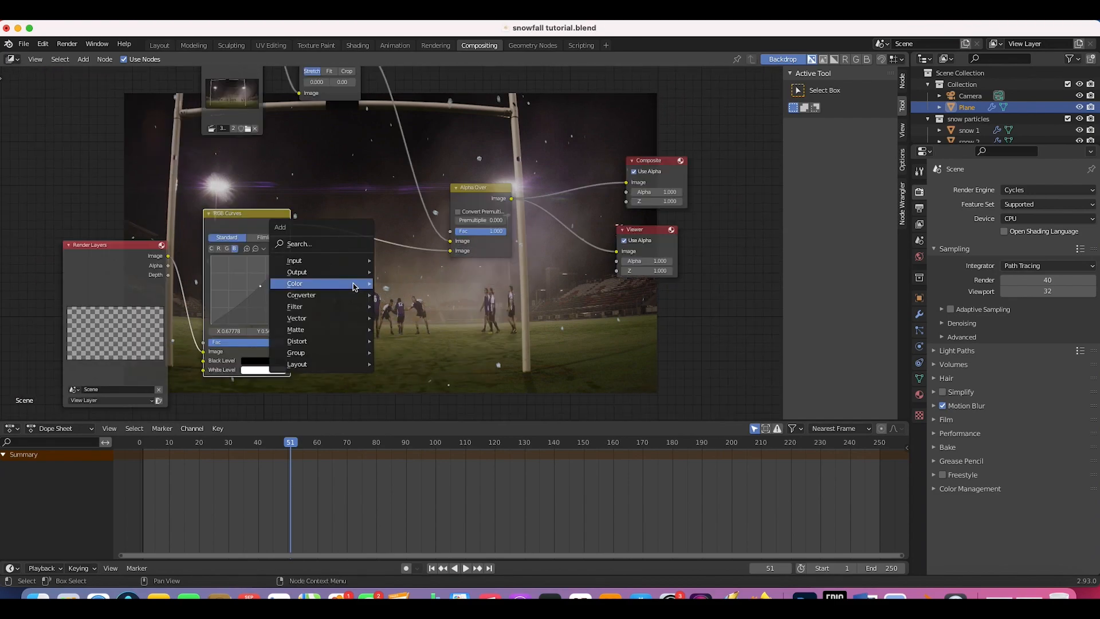
mouse_move(342, 330)
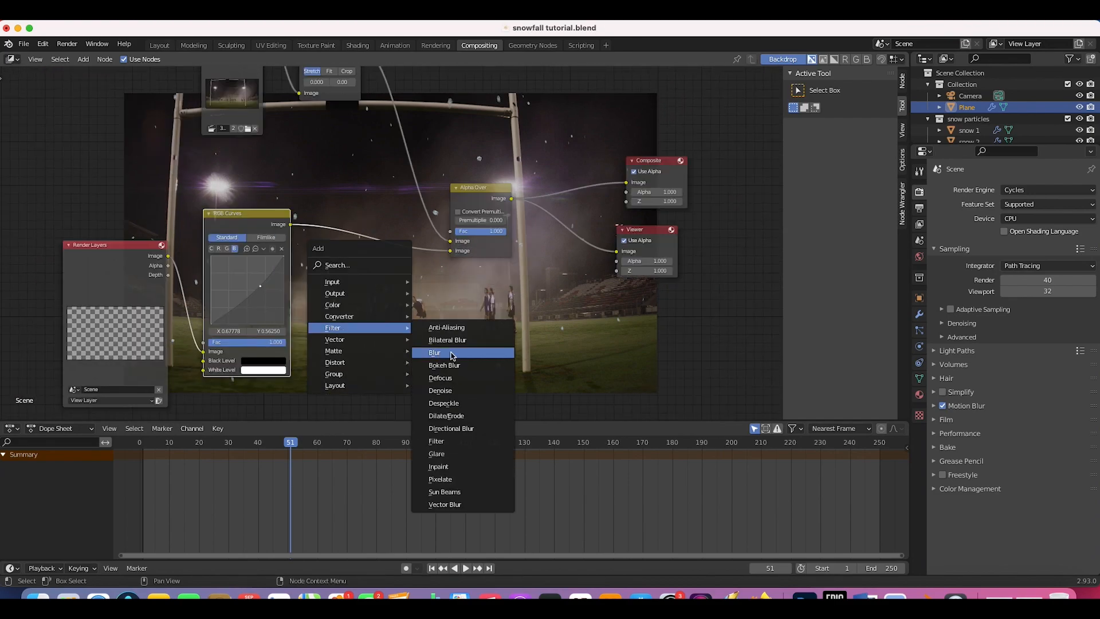
left_click(453, 353)
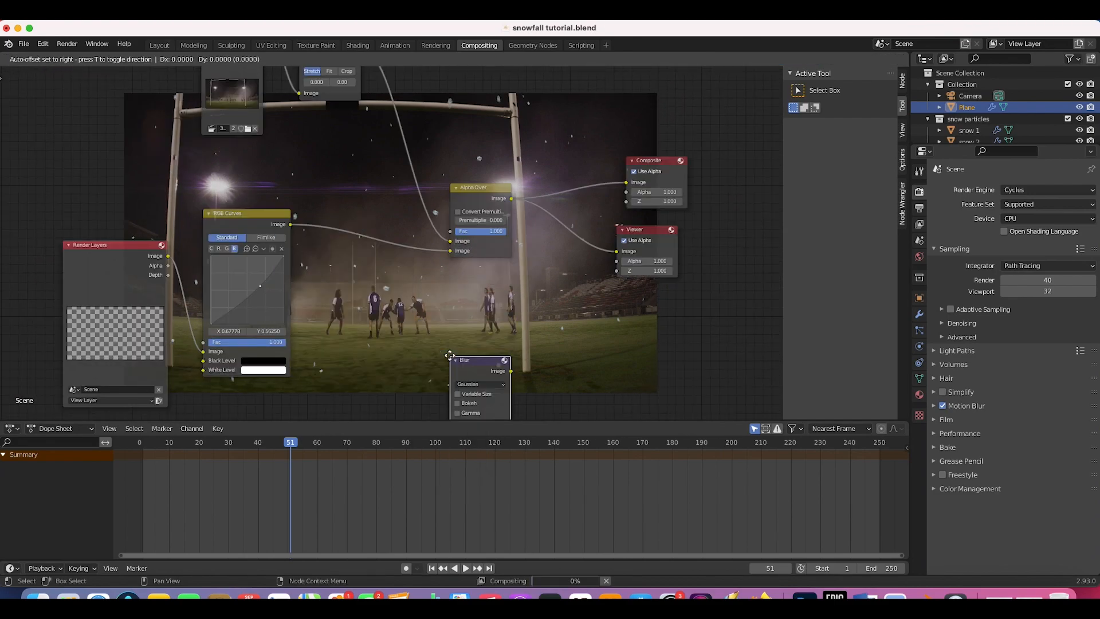
left_click(344, 209)
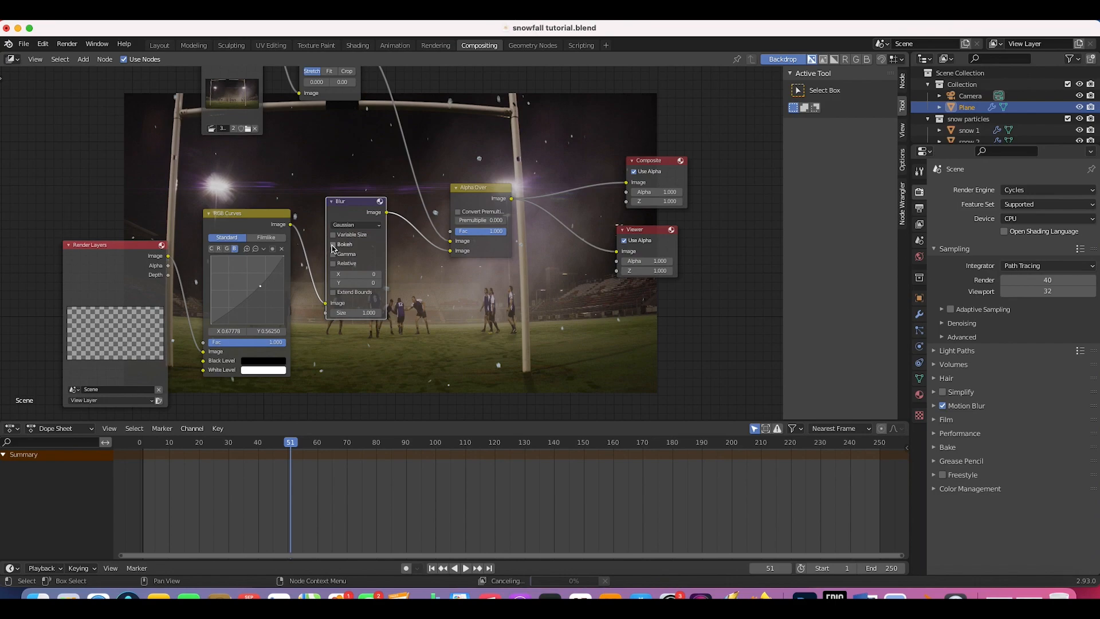
left_click(379, 274)
left_click(378, 284)
left_click(378, 274)
left_click(378, 283)
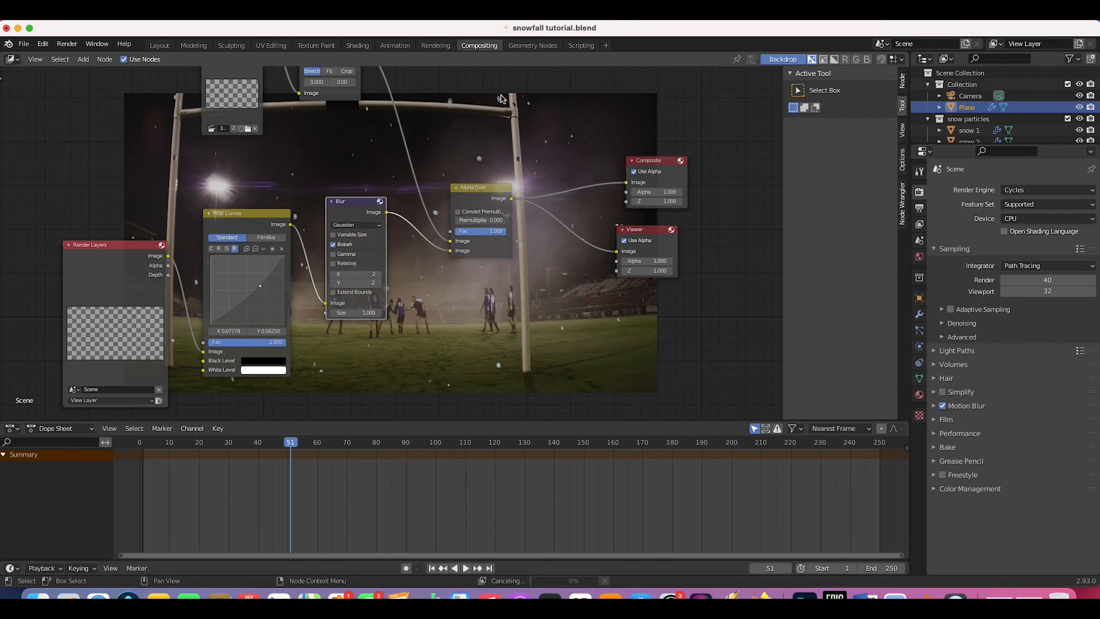
Step: Pull the RGB Curves point down to darken the snow layer and enlarge the backdrop preview
scroll(517, 142, "up", 10)
scroll(517, 142, "right", 6)
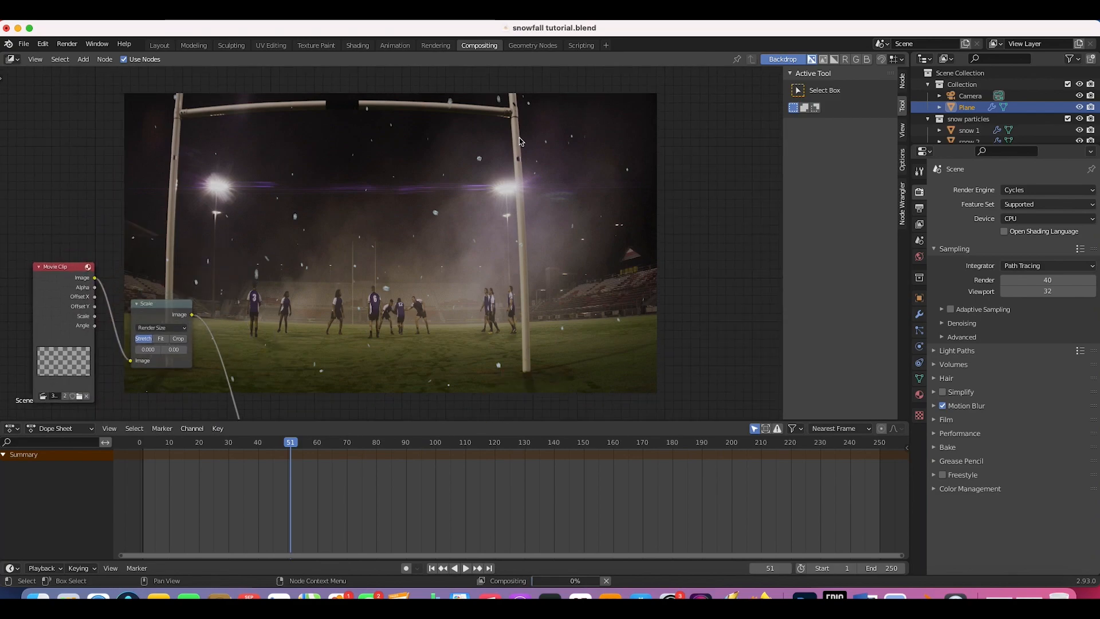
scroll(404, 298, "down", 8)
scroll(405, 298, "left", 10)
scroll(405, 298, "up", 6)
scroll(405, 299, "right", 2)
scroll(404, 302, "right", 8)
scroll(355, 326, "down", 8)
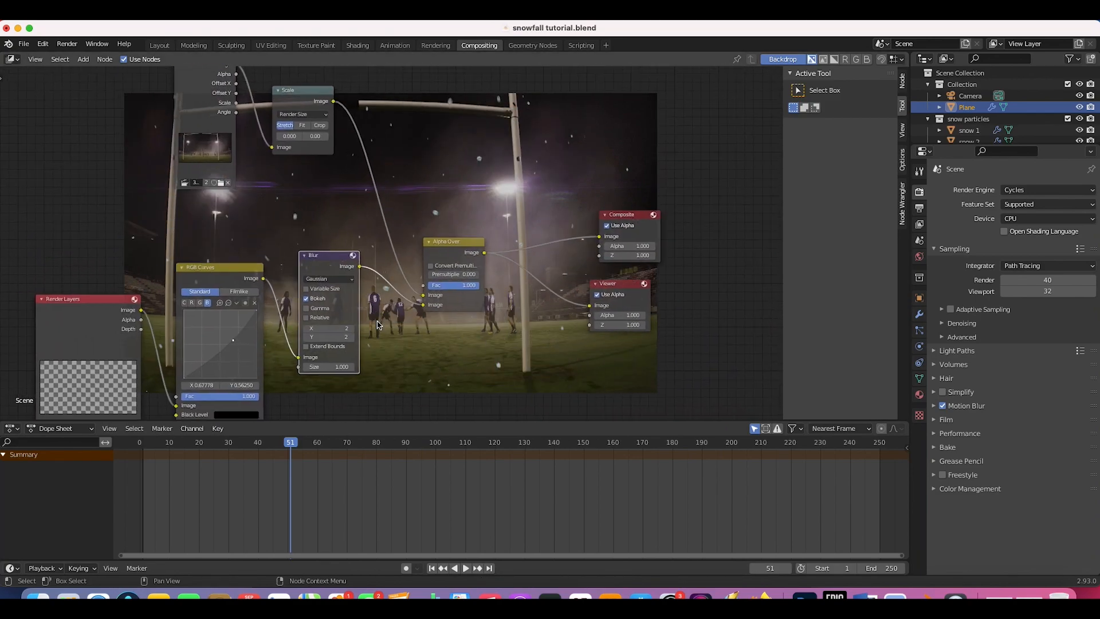
left_click_drag(114, 315, 114, 320)
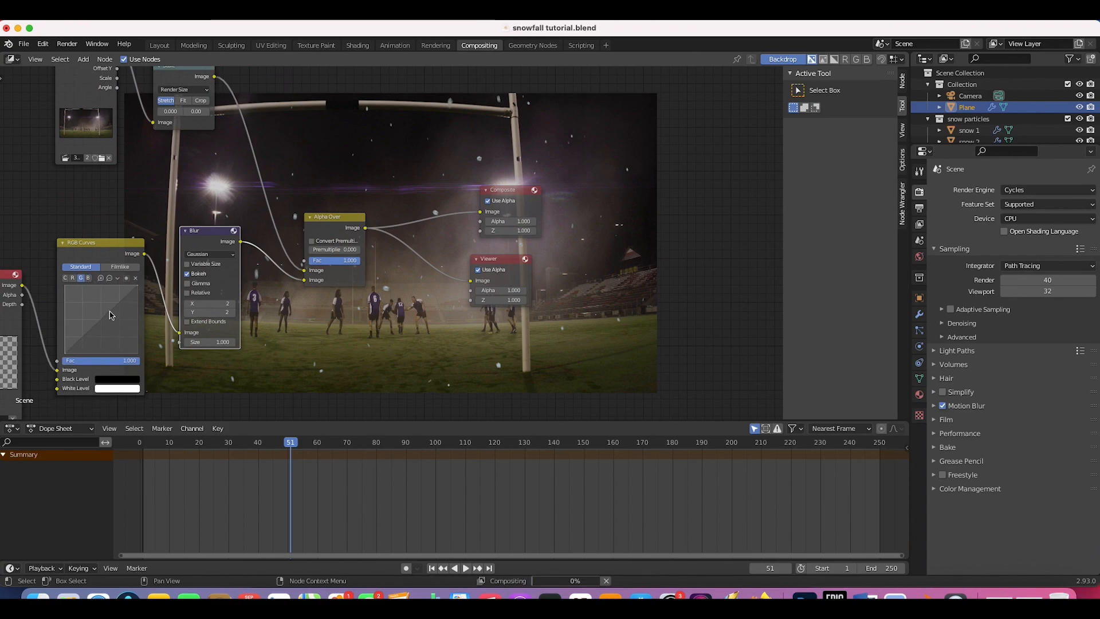
scroll(507, 210, "up", 8)
scroll(507, 210, "right", 4)
scroll(385, 272, "right", 8)
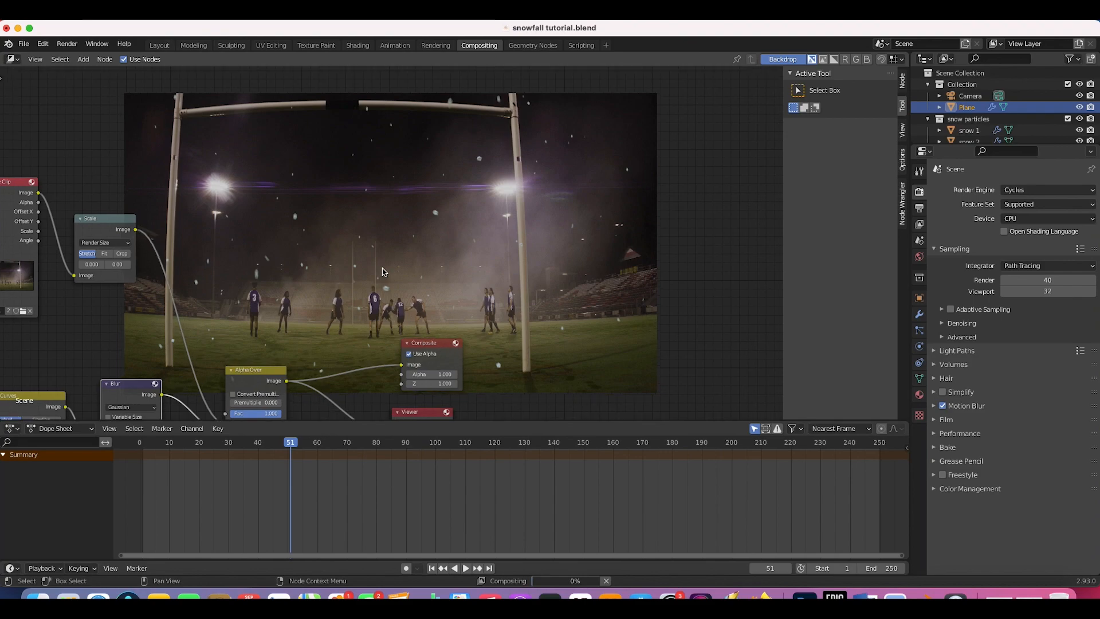
scroll(384, 272, "up", 7)
key("alt+v")
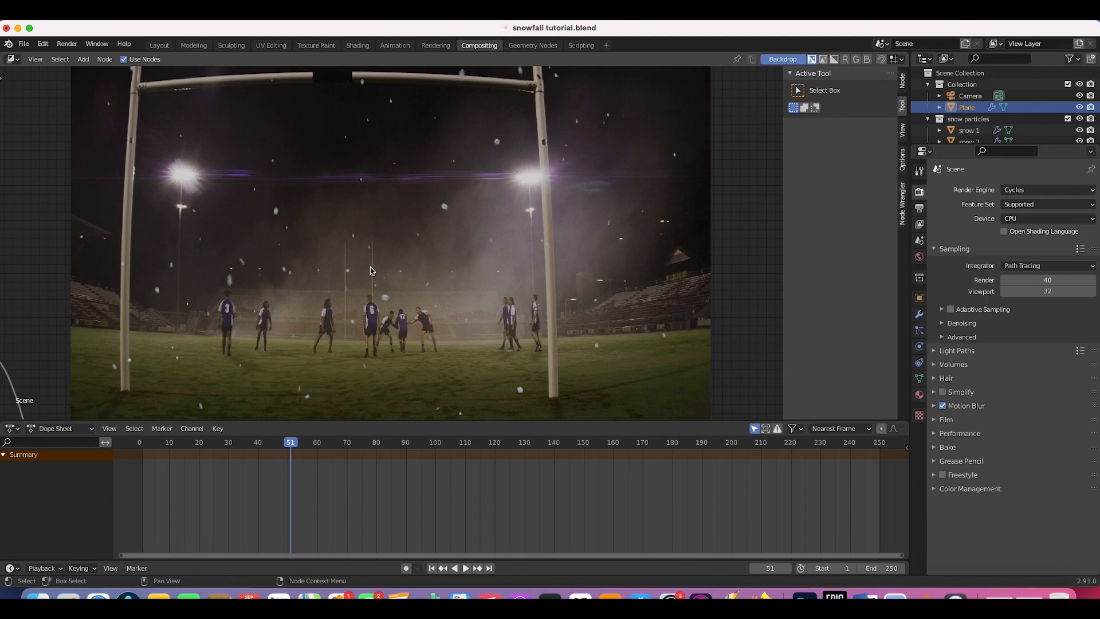
scroll(371, 269, "left", 16)
scroll(371, 269, "down", 13)
Step: Switch RGB Curves back to the combined C channel and move the Blur node left
left_click(200, 235)
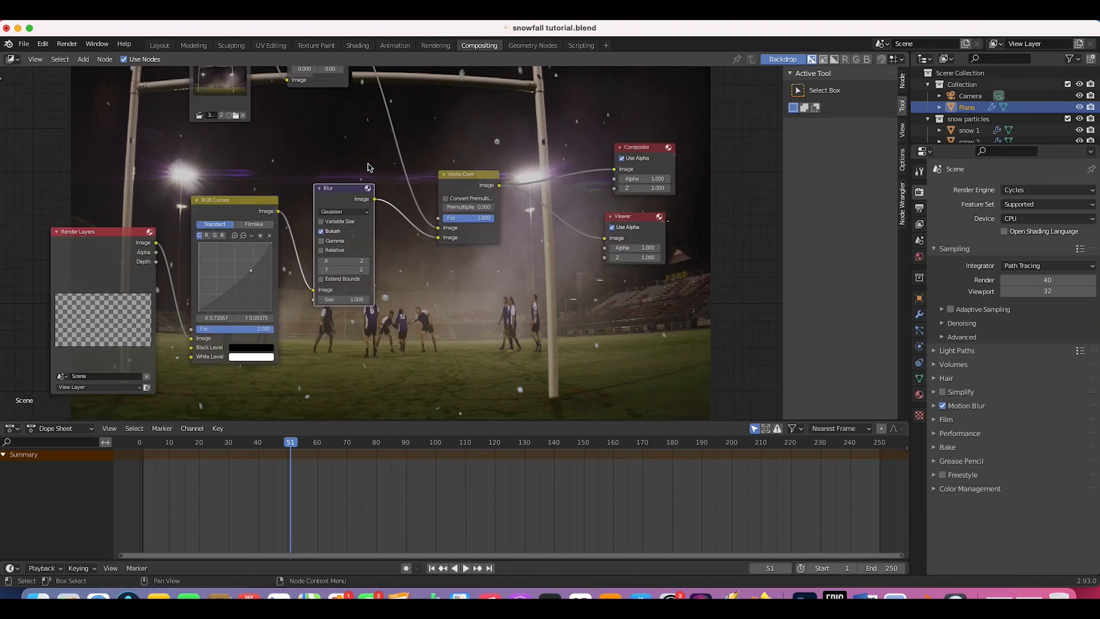
scroll(369, 167, "left", 8)
scroll(369, 167, "up", 1)
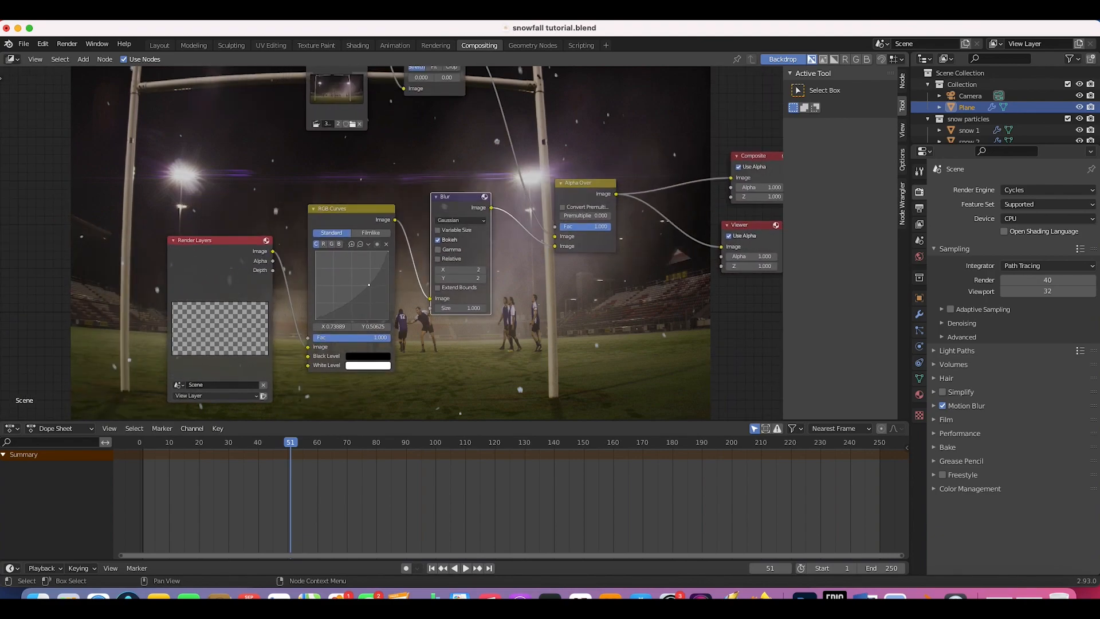
scroll(526, 153, "right", 20)
scroll(526, 153, "up", 17)
scroll(526, 154, "left", 10)
scroll(526, 153, "down", 14)
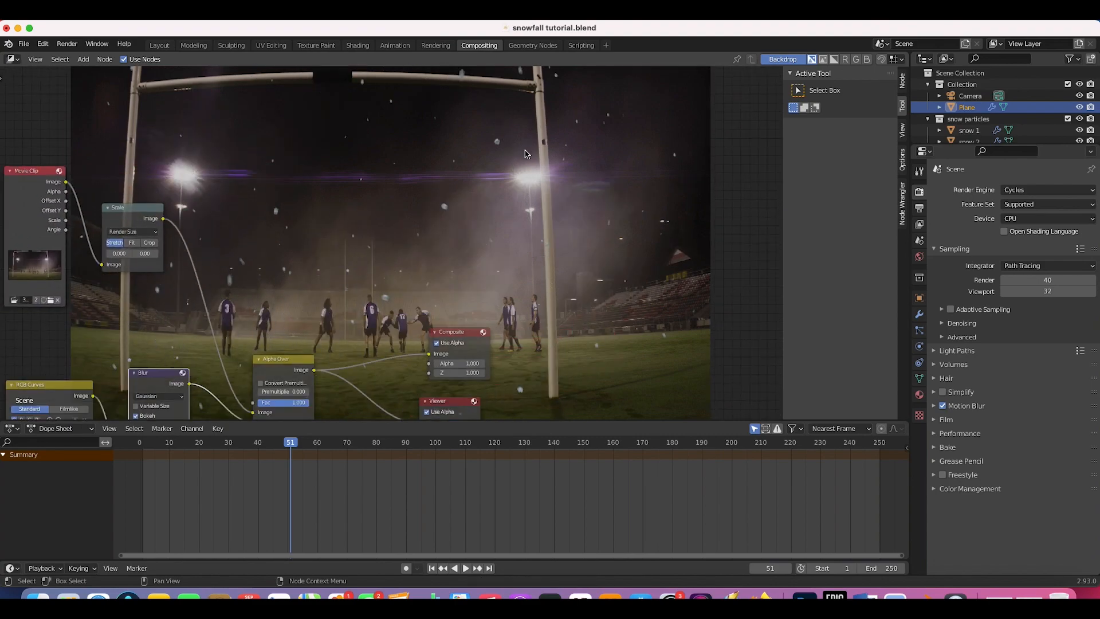
scroll(605, 147, "right", 17)
scroll(604, 147, "up", 4)
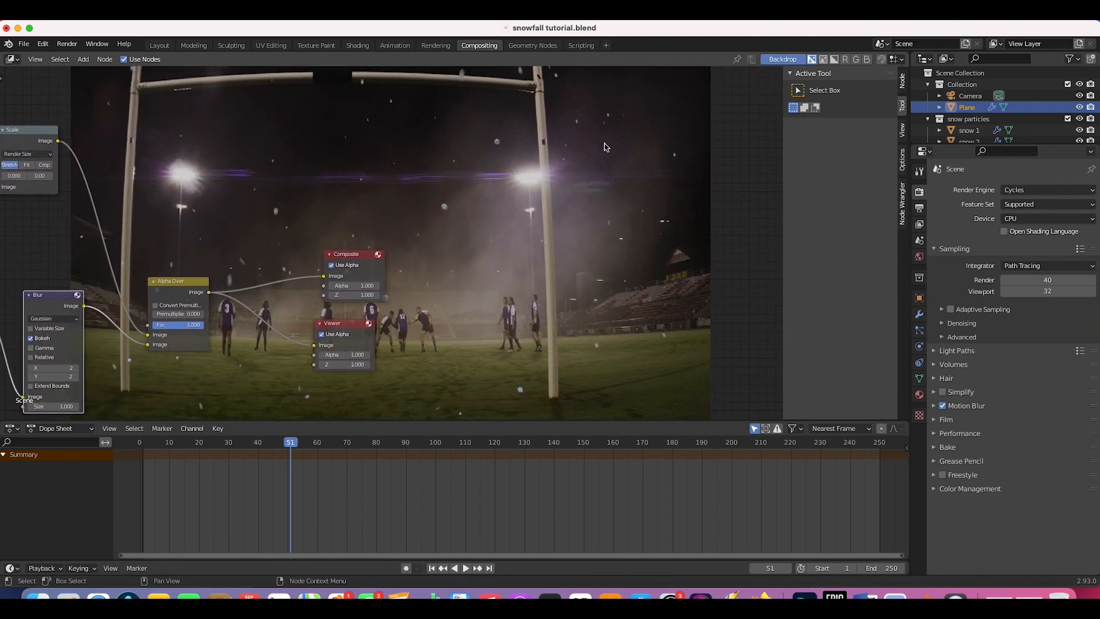
scroll(366, 218, "left", 20)
scroll(366, 218, "down", 7)
left_click_drag(475, 193, 259, 211)
Step: Lower the Alpha Over factor to 0.817 and pan to show Render Layers and RGB Curves
scroll(503, 261, "right", 12)
scroll(503, 261, "up", 6)
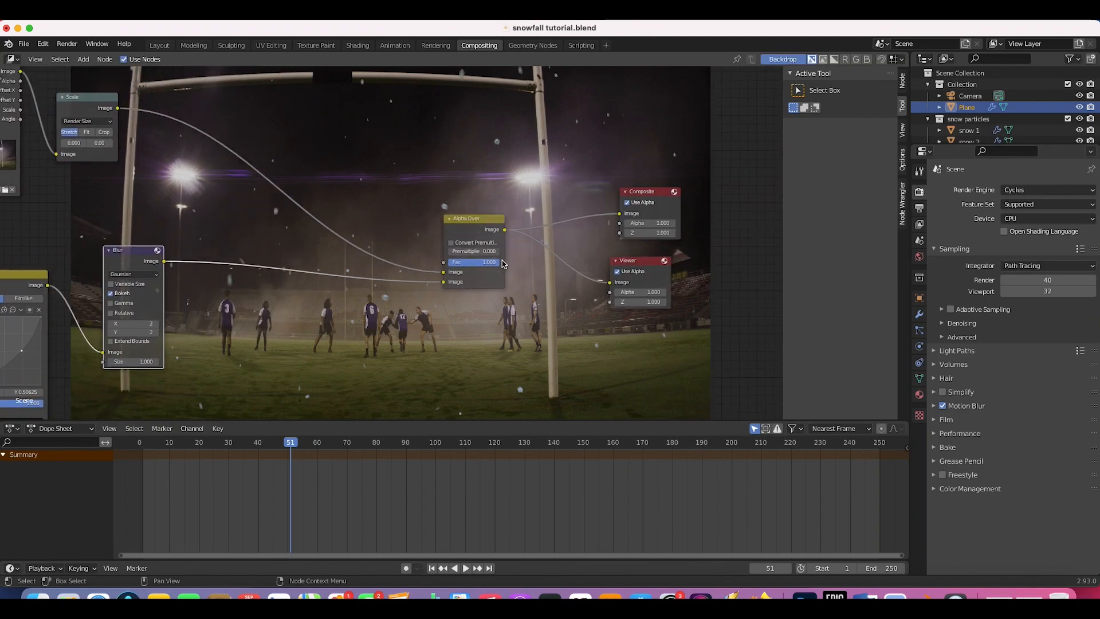
scroll(503, 263, "up", 2)
scroll(502, 264, "right", 1)
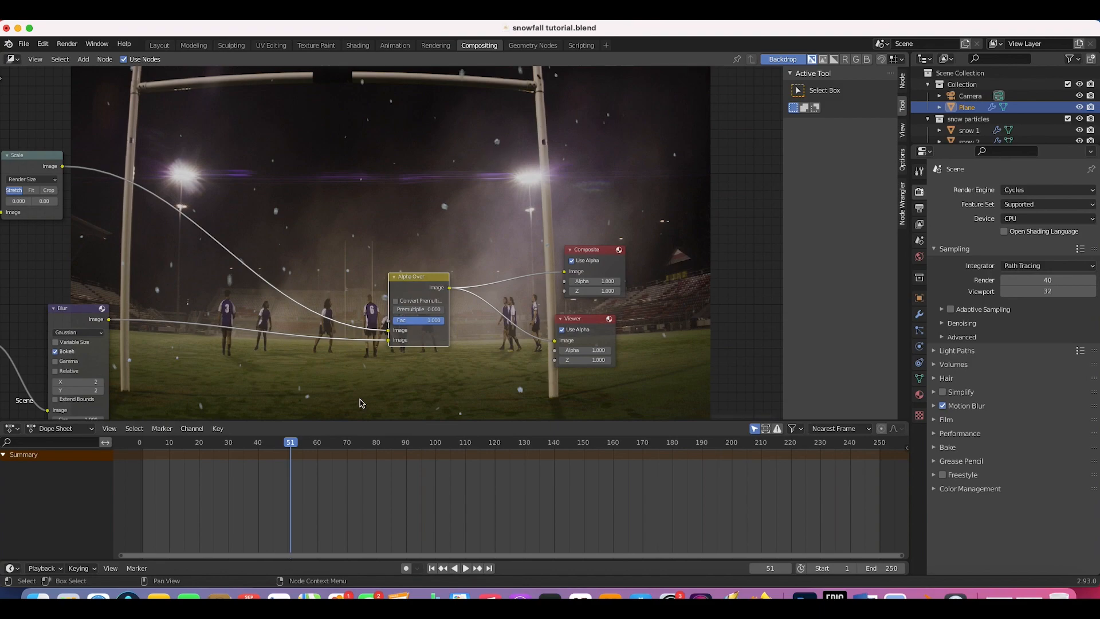
left_click_drag(442, 321, 434, 321)
middle_click_drag(548, 242, 891, 134)
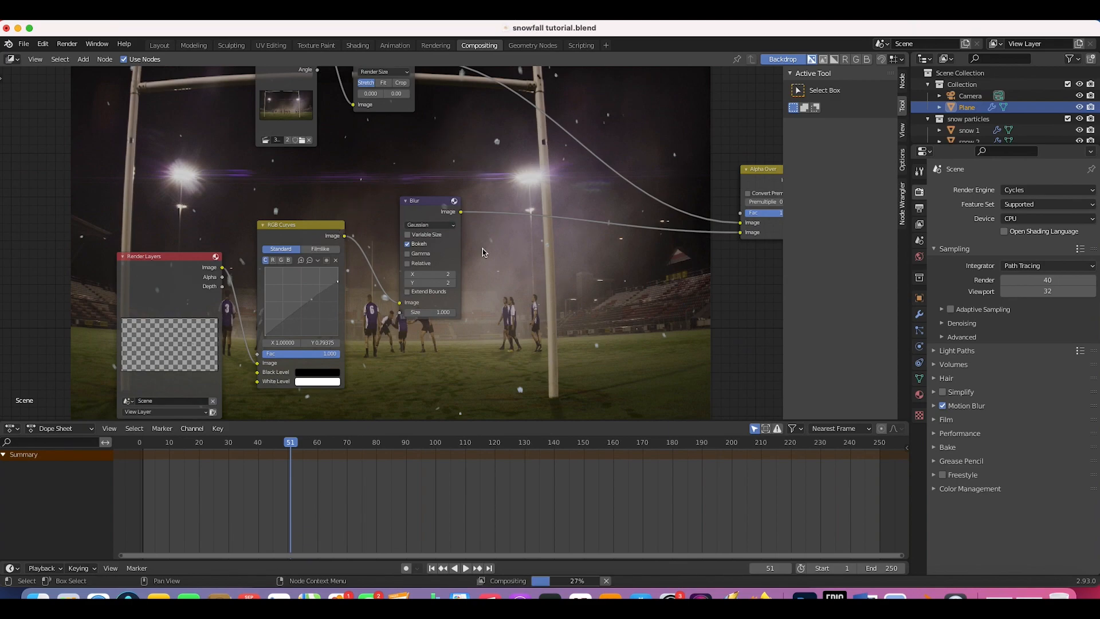
Step: Bend the RGB curve with a new point and place a Color Balance node after Blur
left_click(308, 307)
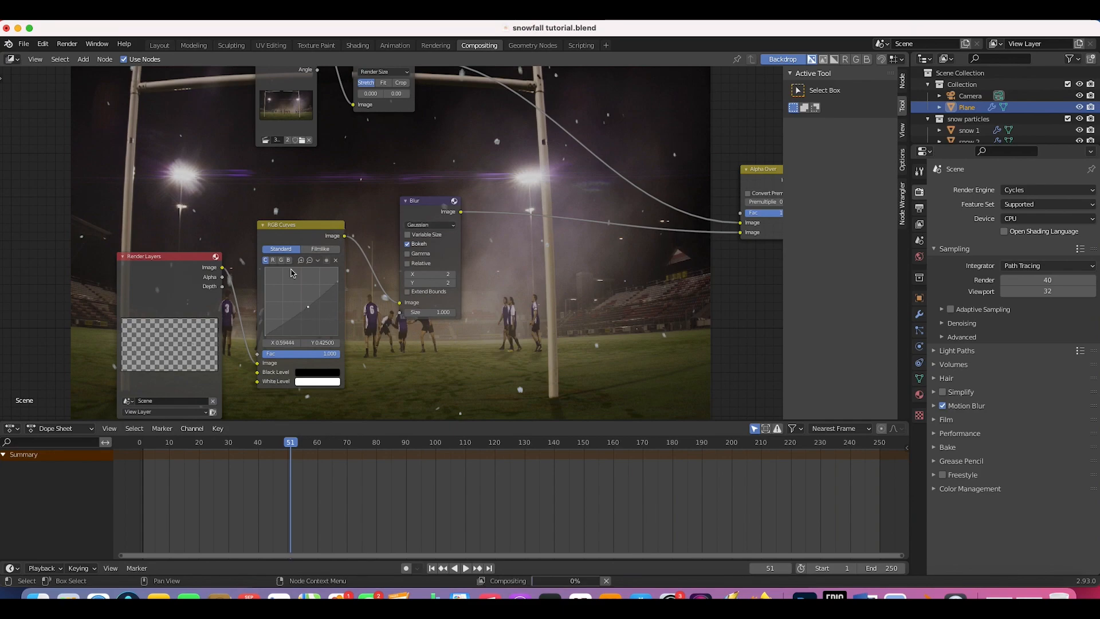
middle_click_drag(602, 208, 408, 164)
key("shift+a")
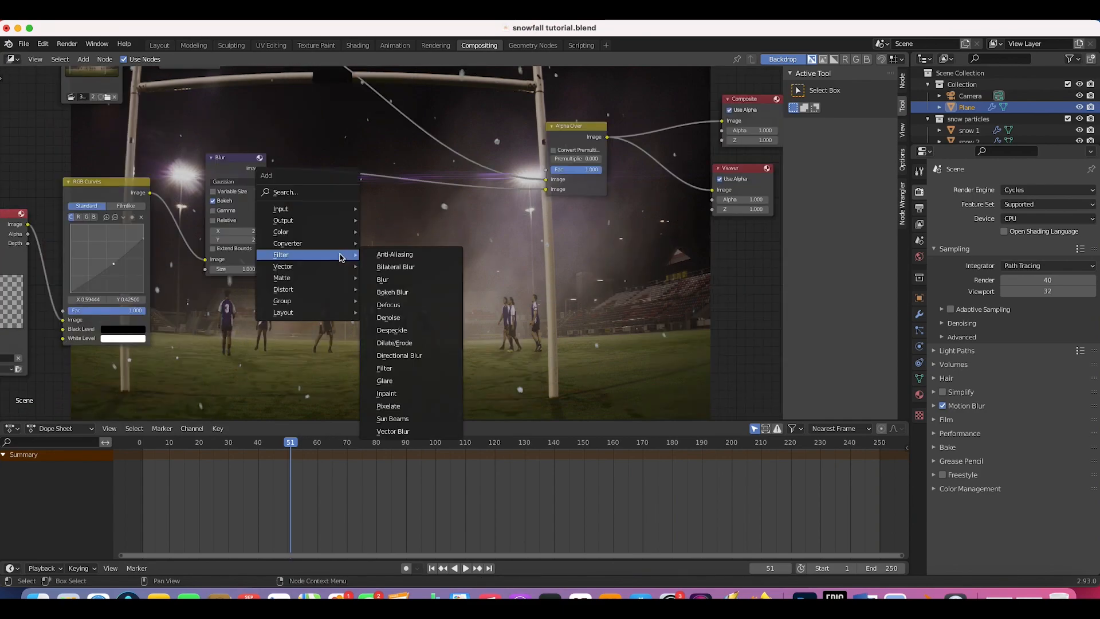
mouse_move(284, 232)
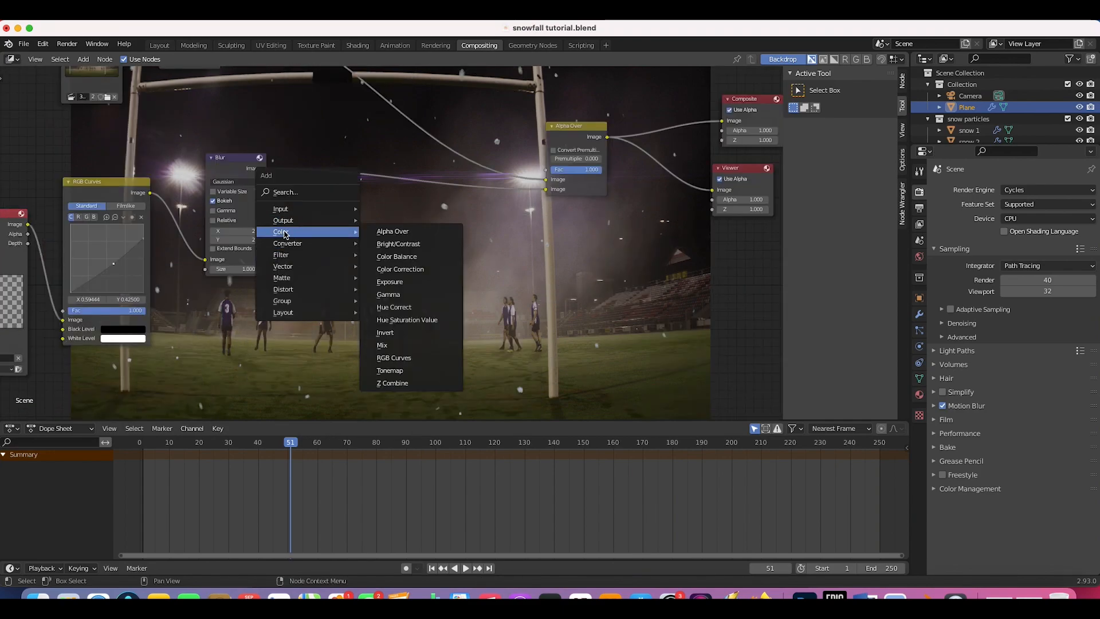
left_click(384, 256)
left_click(301, 158)
Step: Tint the highlights with the Gain wheel and shadows with the Lift wheel, then return to Layout
scroll(391, 170, "up", 5)
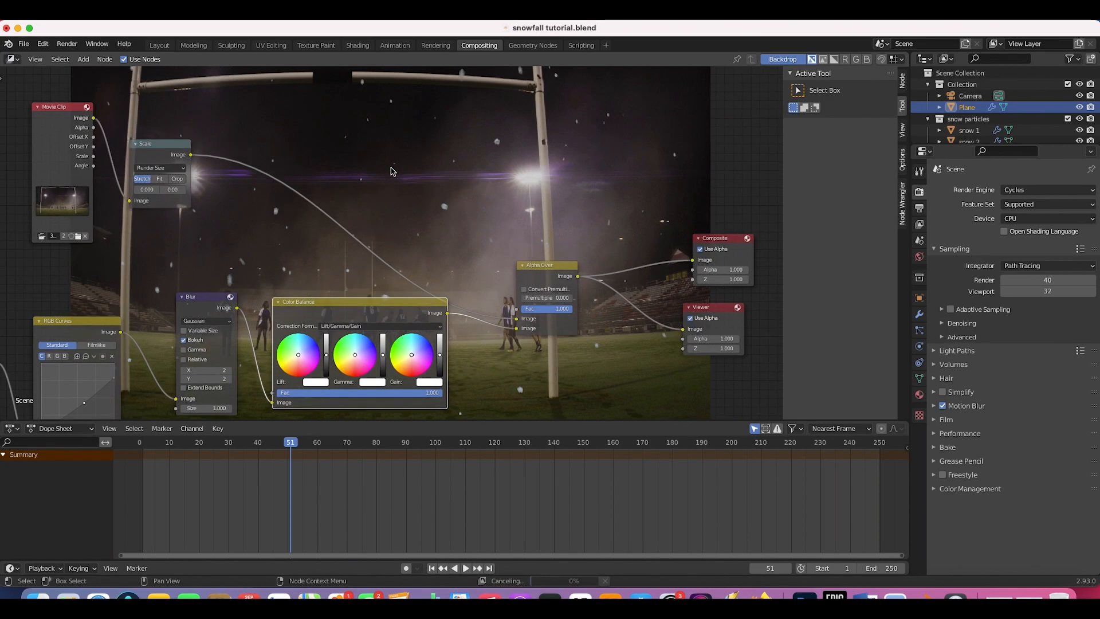
left_click(410, 360)
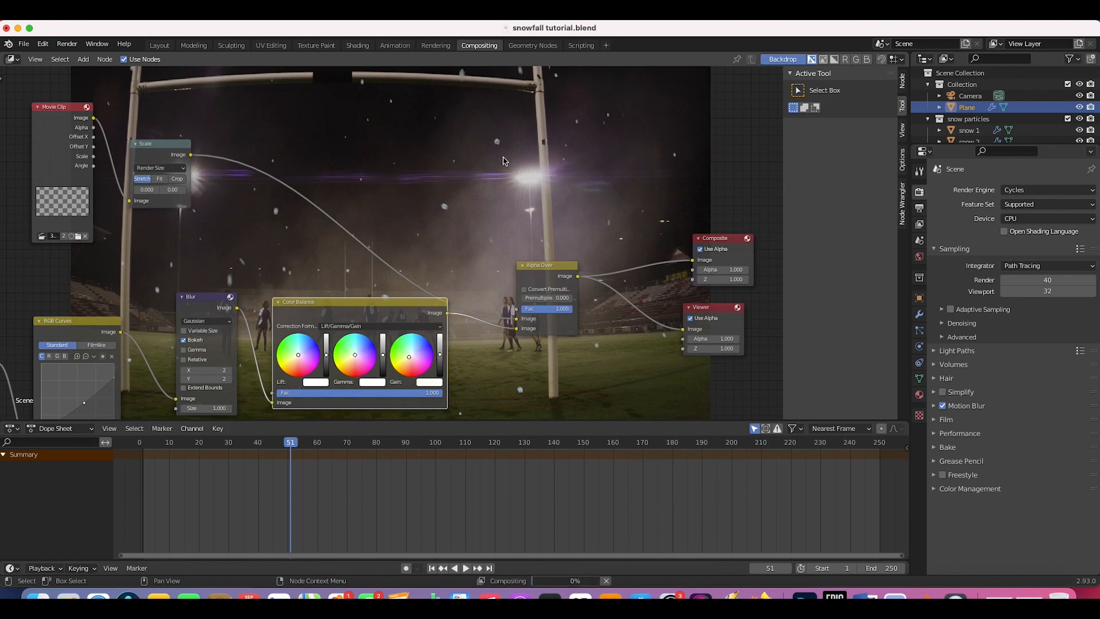
left_click(295, 357)
scroll(494, 191, "up", 4)
scroll(494, 191, "down", 9)
scroll(494, 276, "left", 5)
scroll(494, 275, "down", 3)
scroll(537, 231, "right", 6)
scroll(537, 231, "up", 5)
scroll(549, 185, "up", 8)
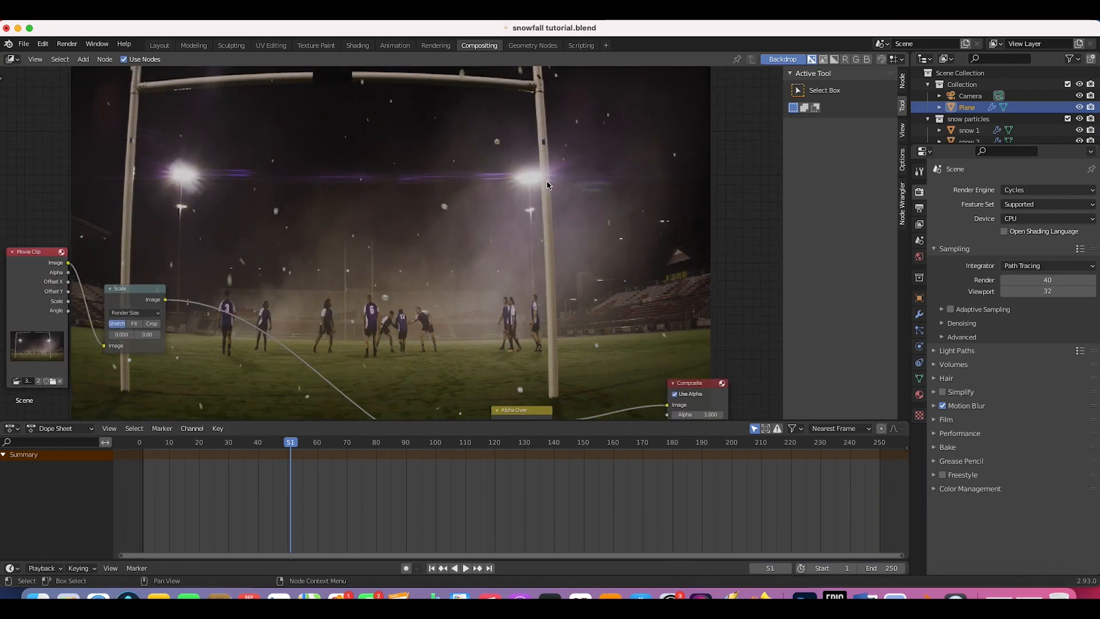
scroll(255, 271, "up", 3)
scroll(255, 271, "right", 1)
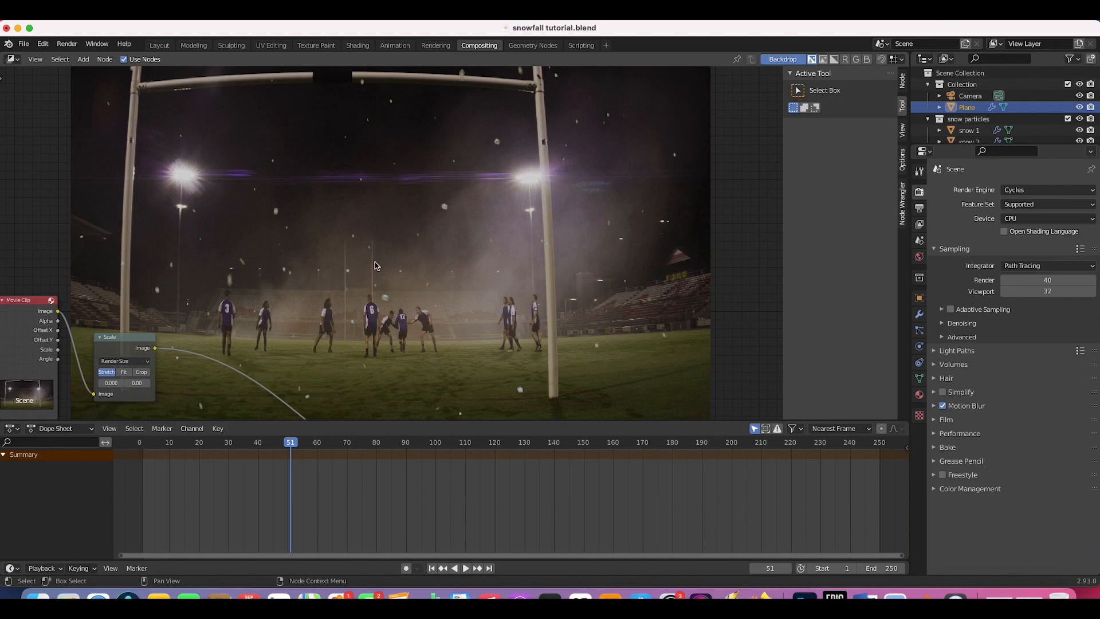
left_click(159, 45)
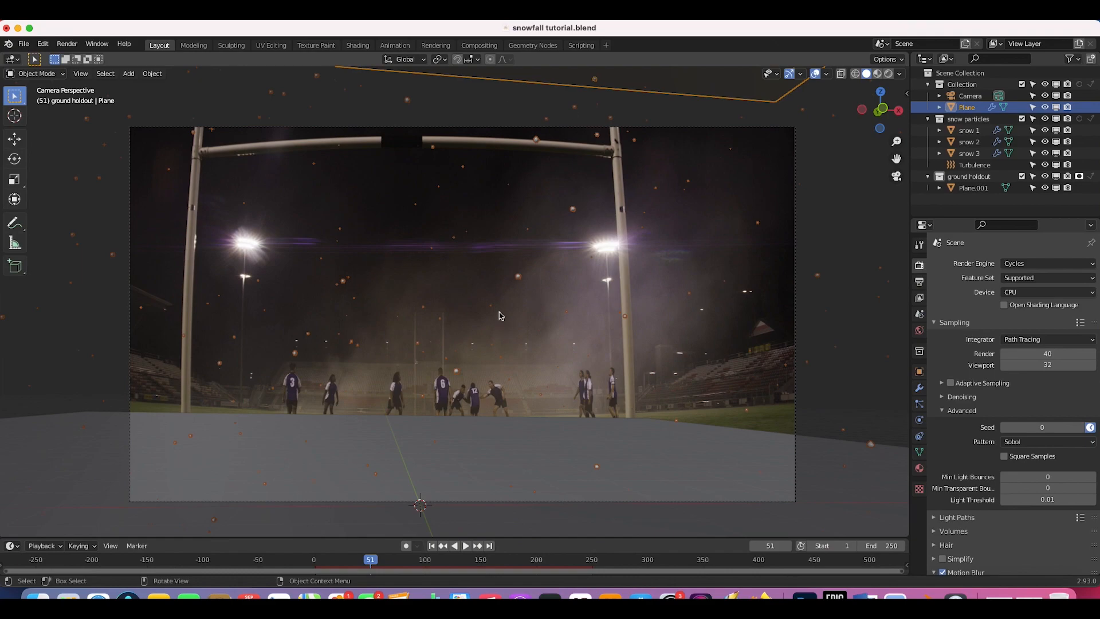
Step: Set the snow particles' render scale to 0.03 and scale randomness to 1.000
left_click(920, 404)
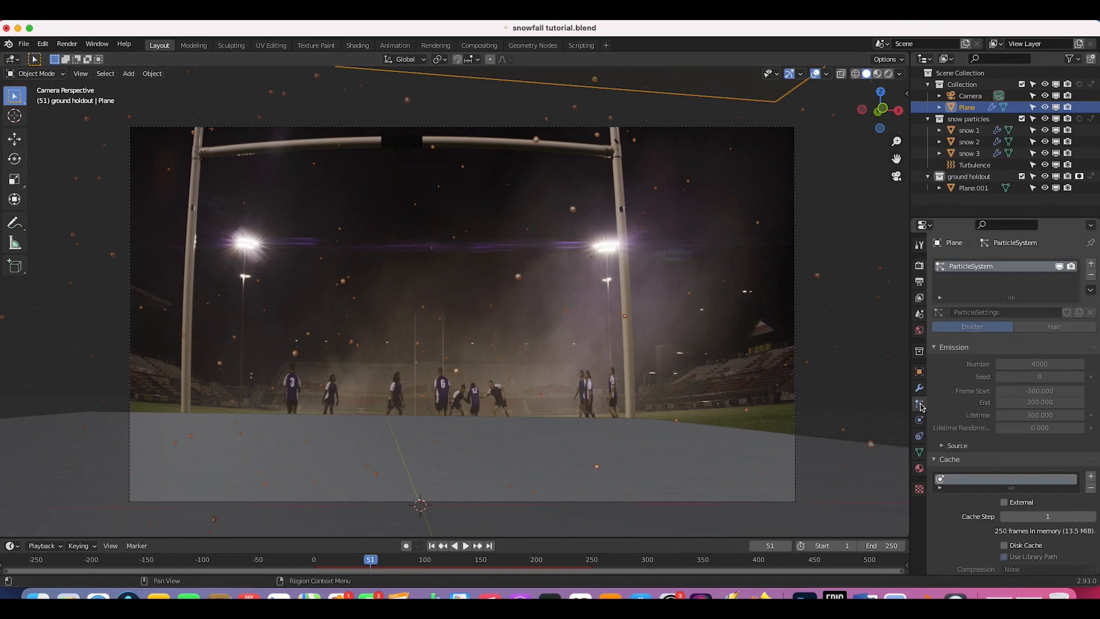
scroll(1028, 440, "down", 15)
left_click(1029, 440)
type("0.03")
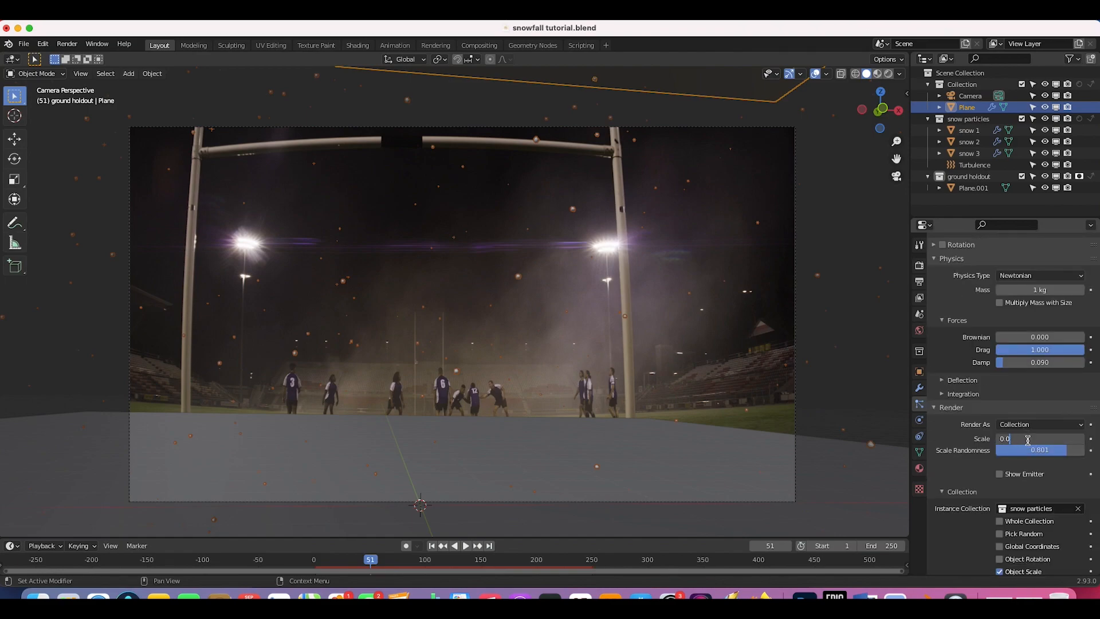
left_click_drag(1029, 451, 1085, 452)
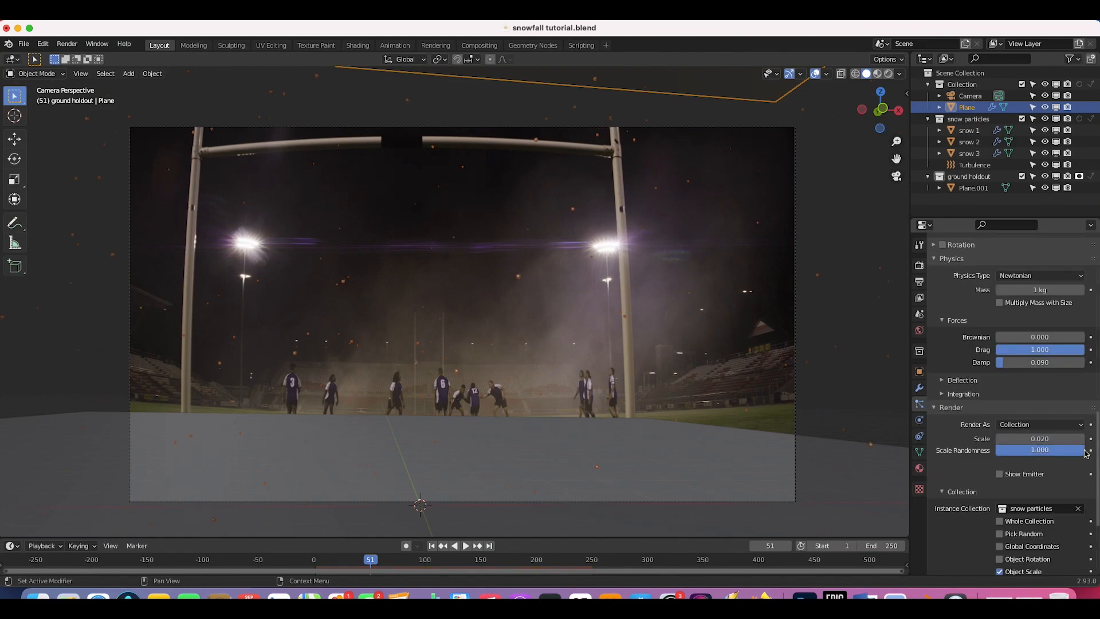
Step: Set the particle count to 6000, bake the simulation, then delete the bake
scroll(986, 328, "up", 10)
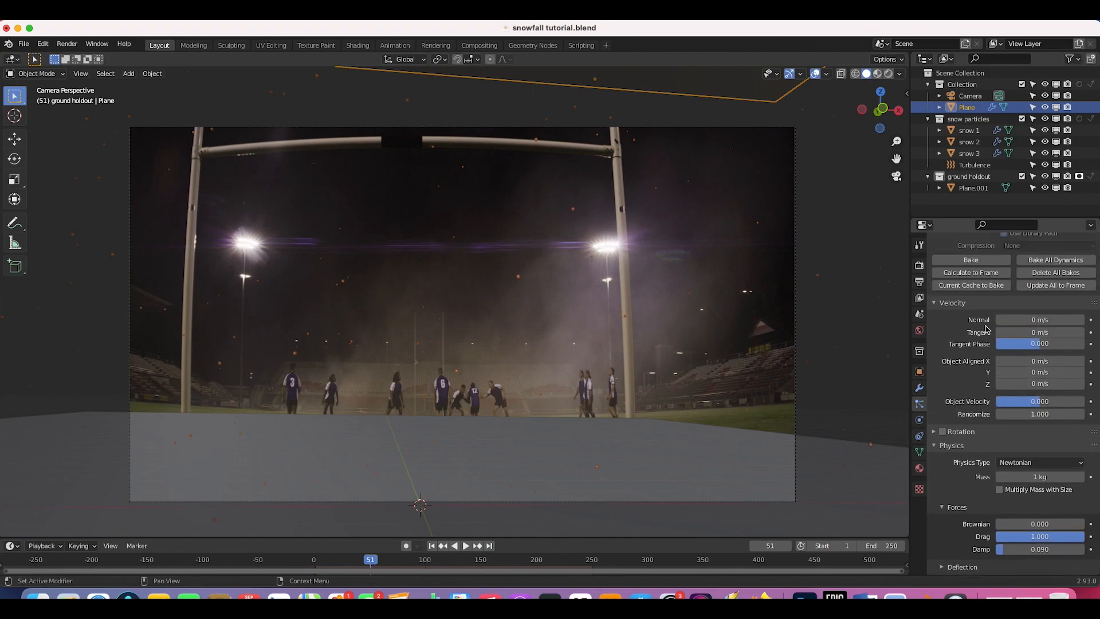
scroll(987, 329, "up", 10)
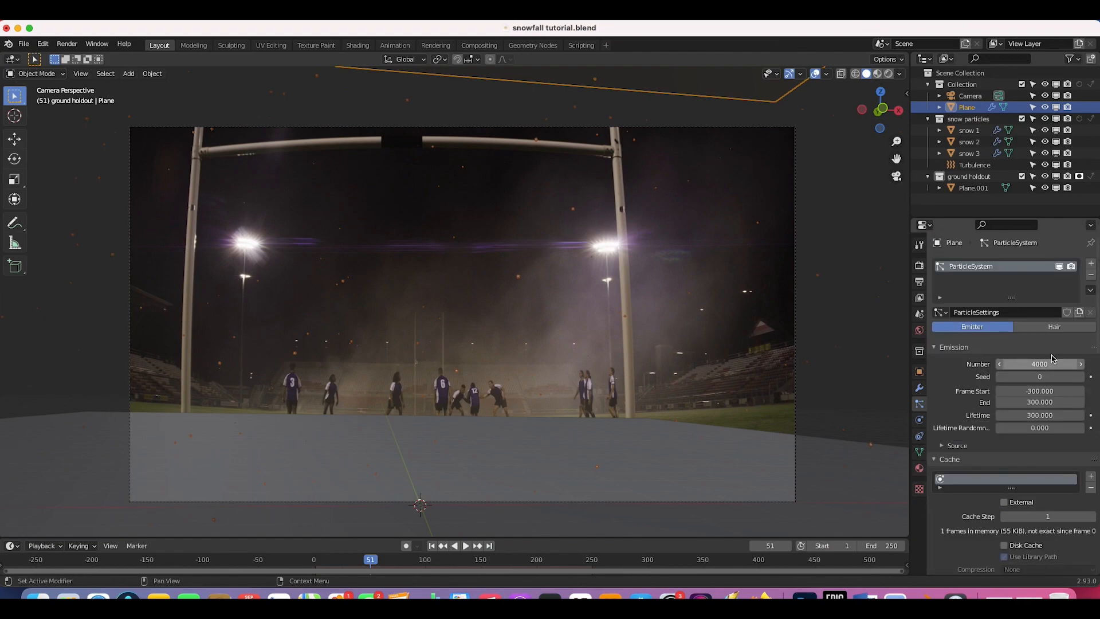
left_click(1040, 364)
type("6")
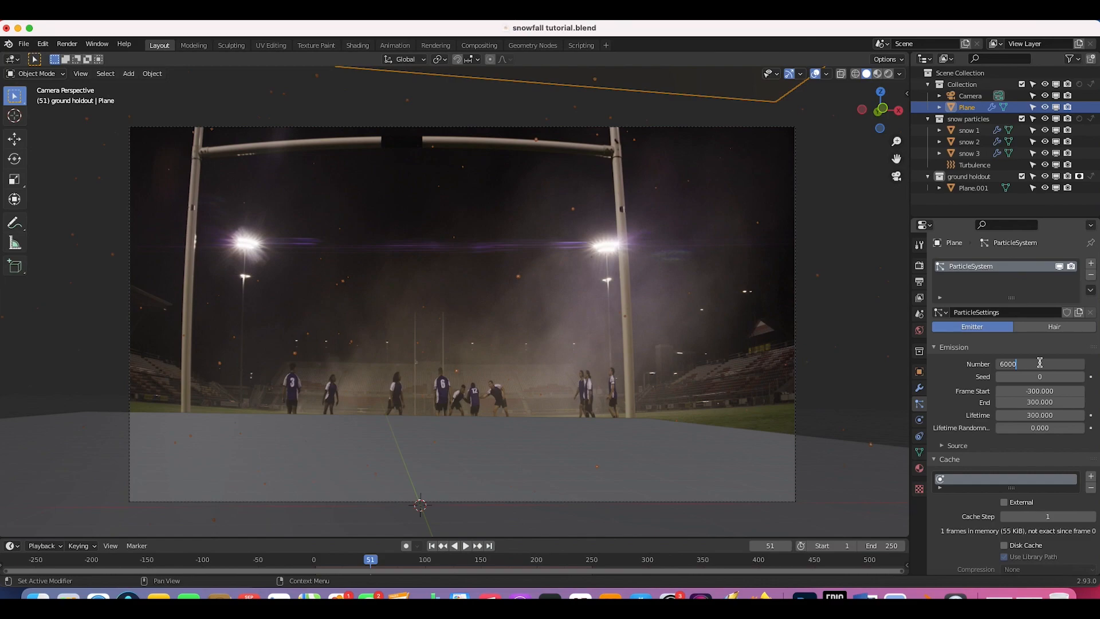
key("Return")
scroll(973, 476, "down", 5)
left_click(971, 475)
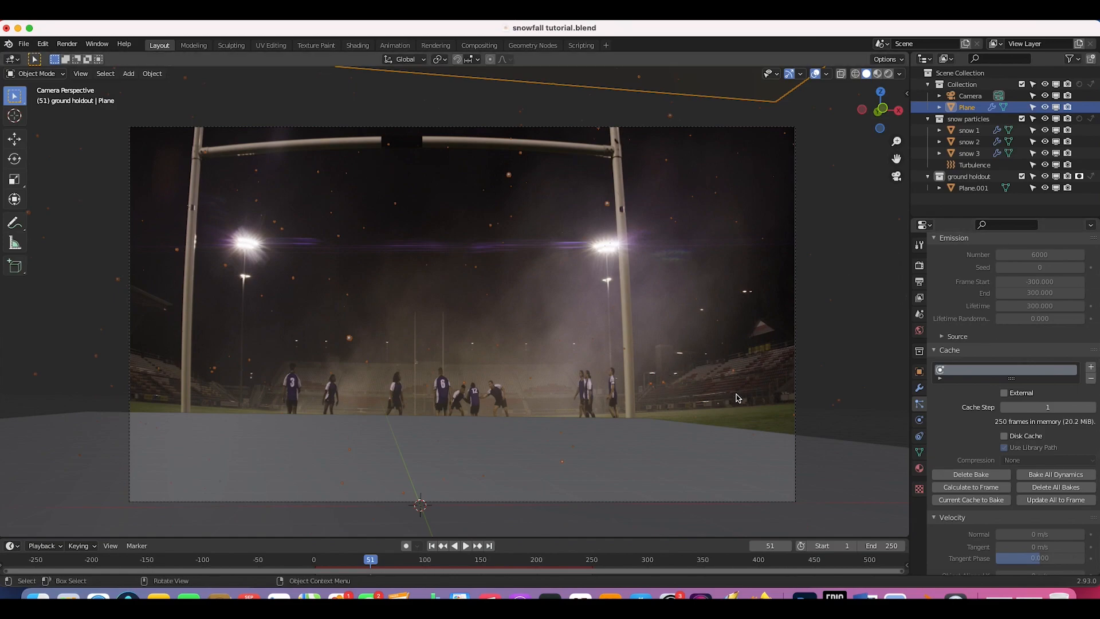
left_click(971, 474)
Step: Raise the particle count to 10000 and bake the simulation again
left_click(1043, 255)
type("10000")
key("Return")
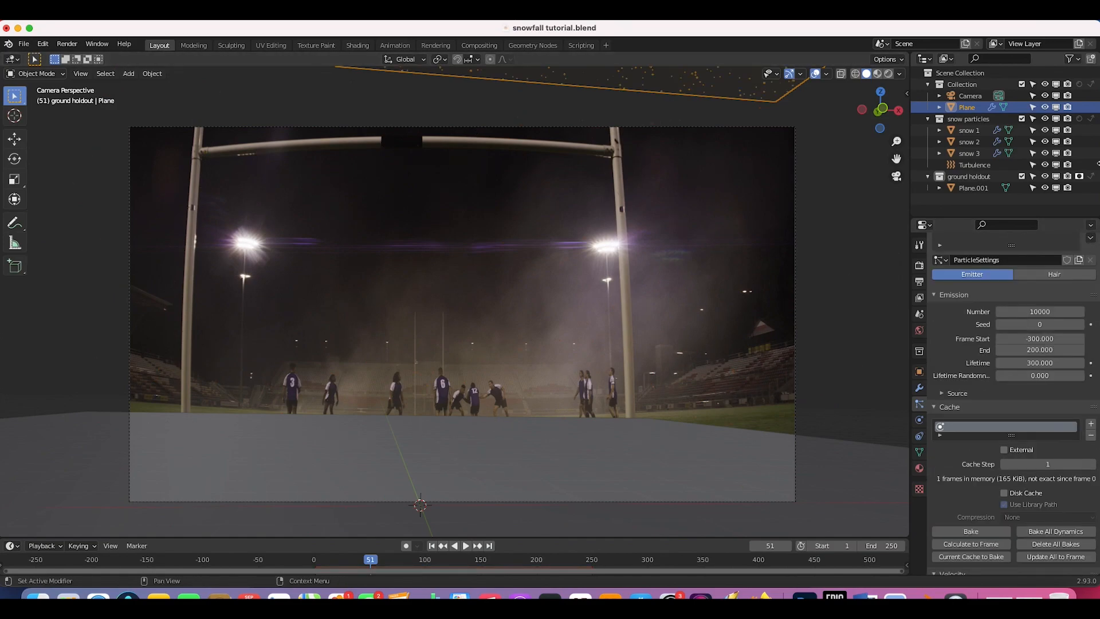
scroll(965, 384, "down", 5)
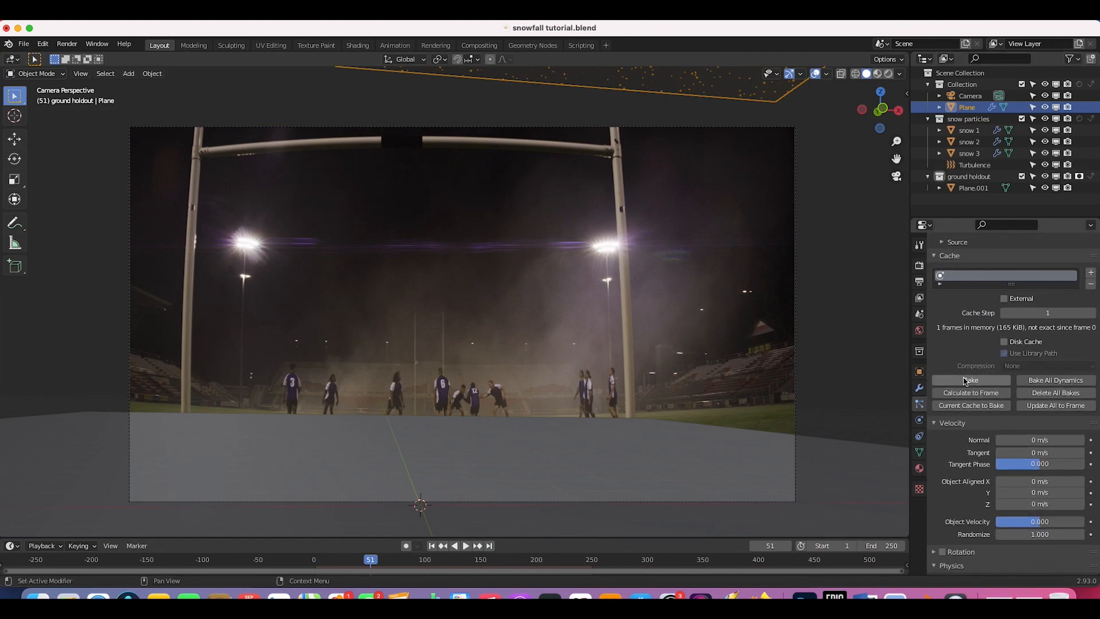
scroll(966, 384, "down", 1)
left_click(968, 376)
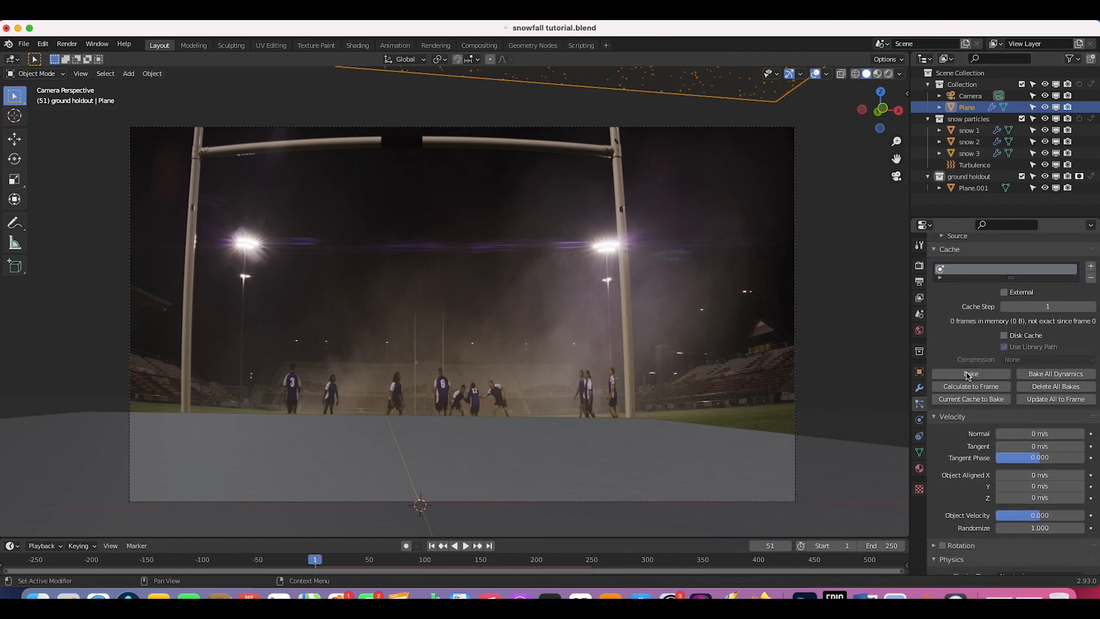
scroll(969, 375, "down", 8)
left_click(474, 223)
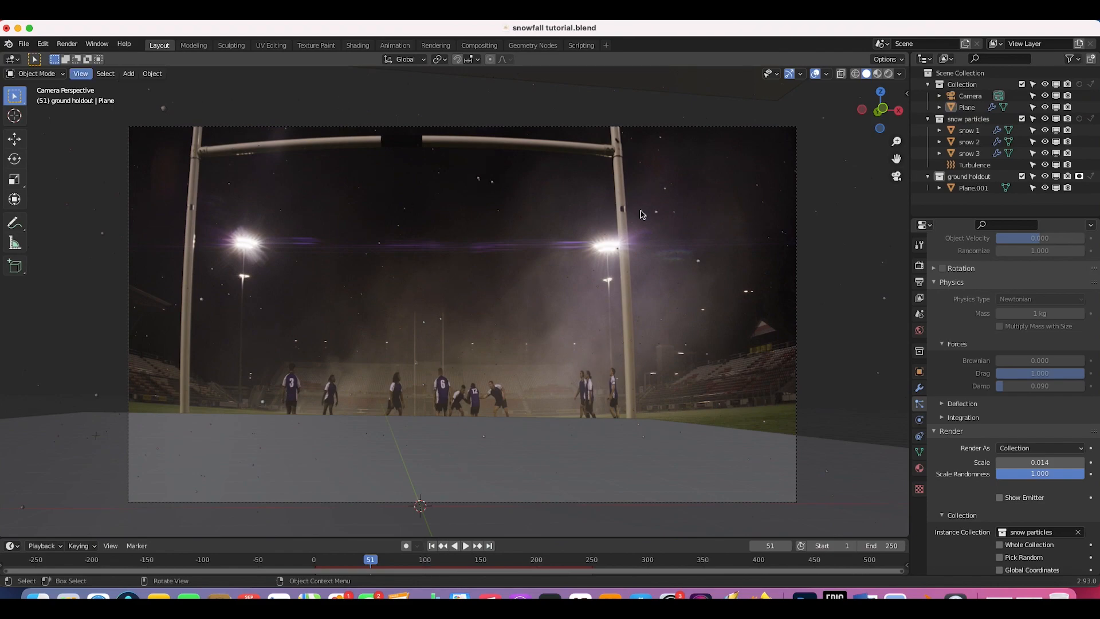
Step: Render frame 51 as an image and close the render window once it finishes
left_click(67, 44)
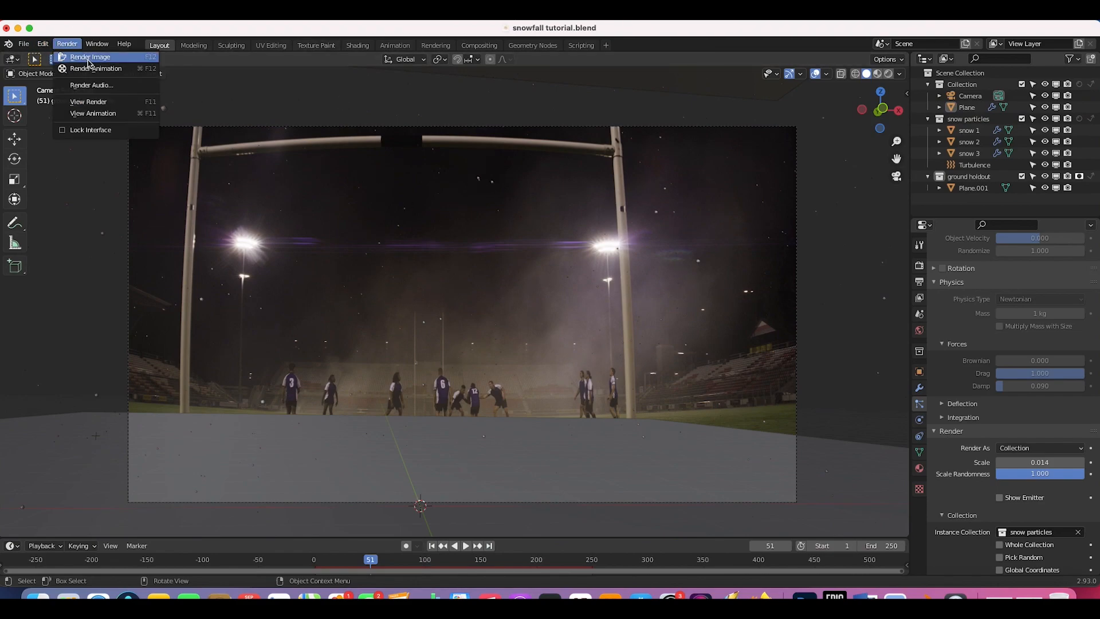
left_click(89, 58)
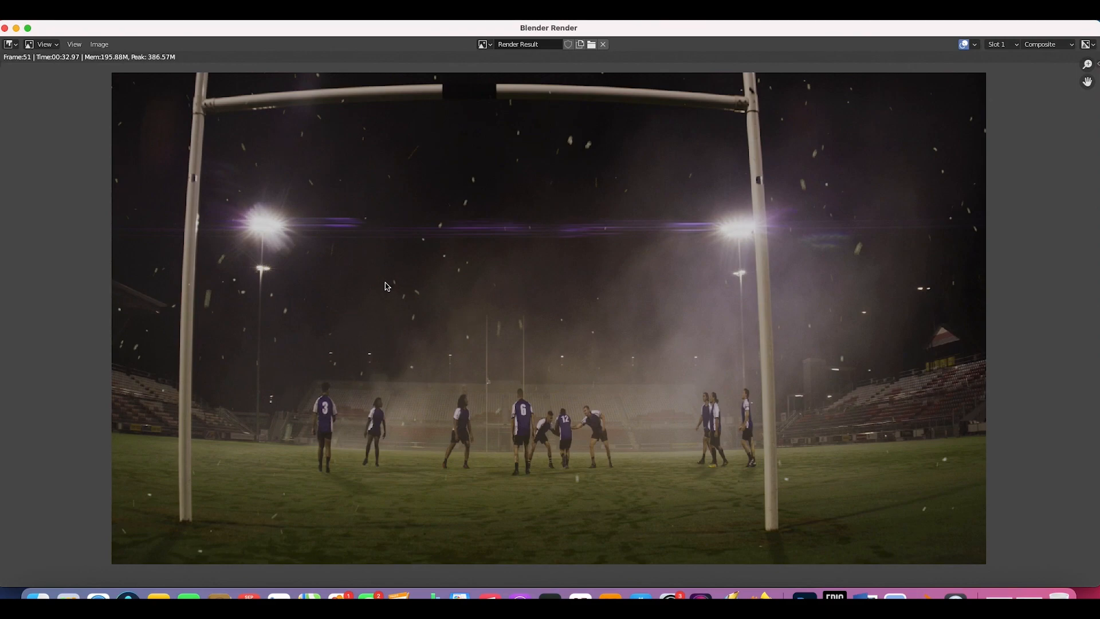
left_click(5, 28)
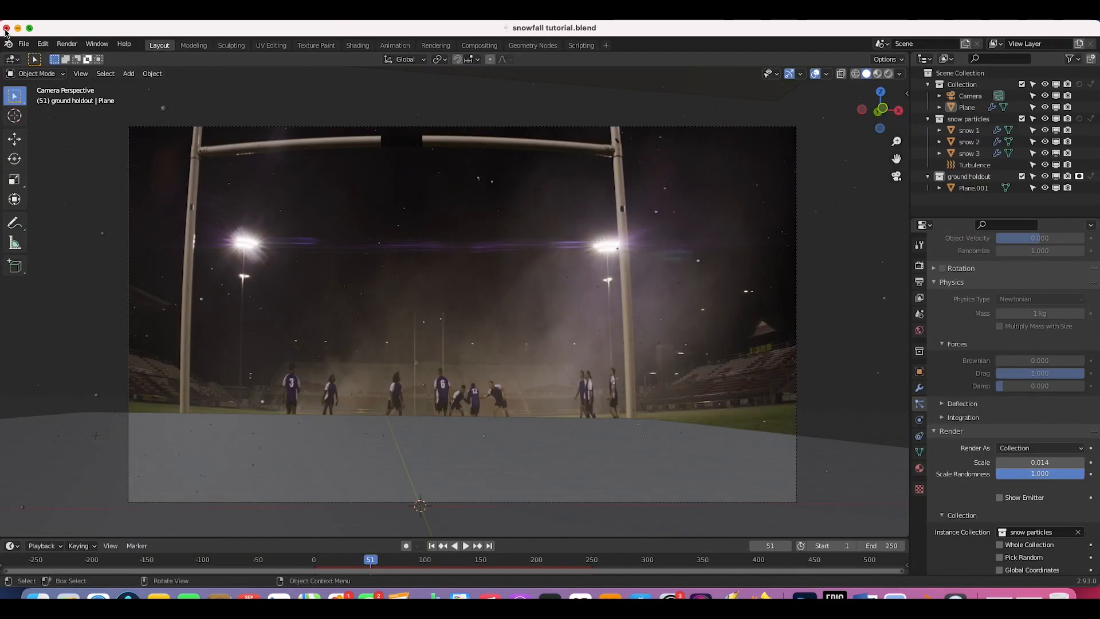
Step: Back in the Compositing workspace, nudge the Color Balance Lift and Gain wheels slightly
left_click(479, 46)
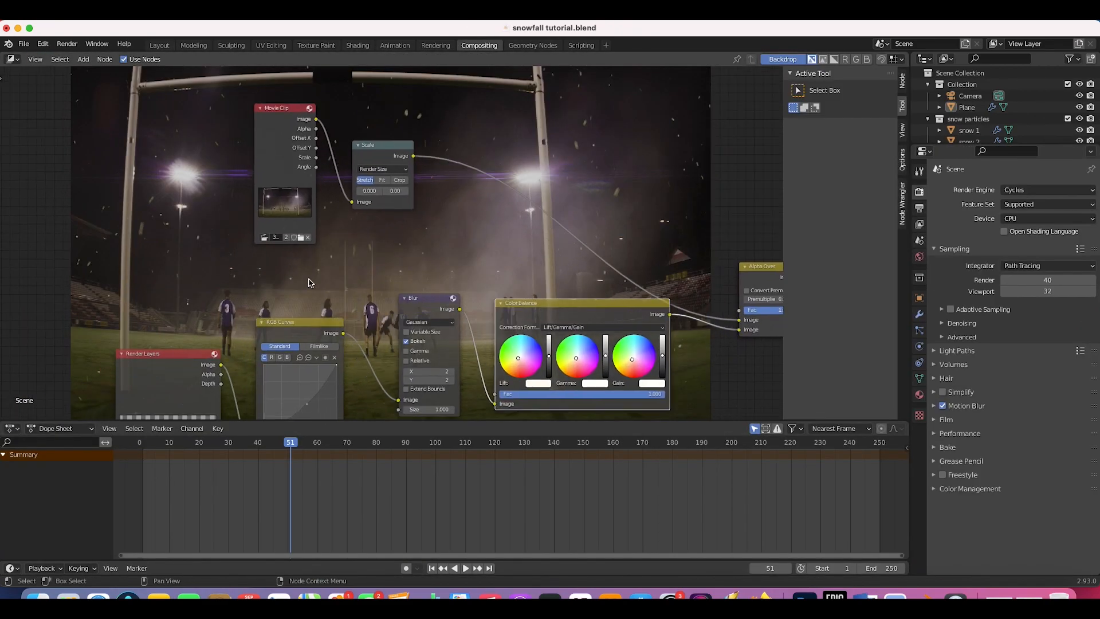
left_click(531, 261)
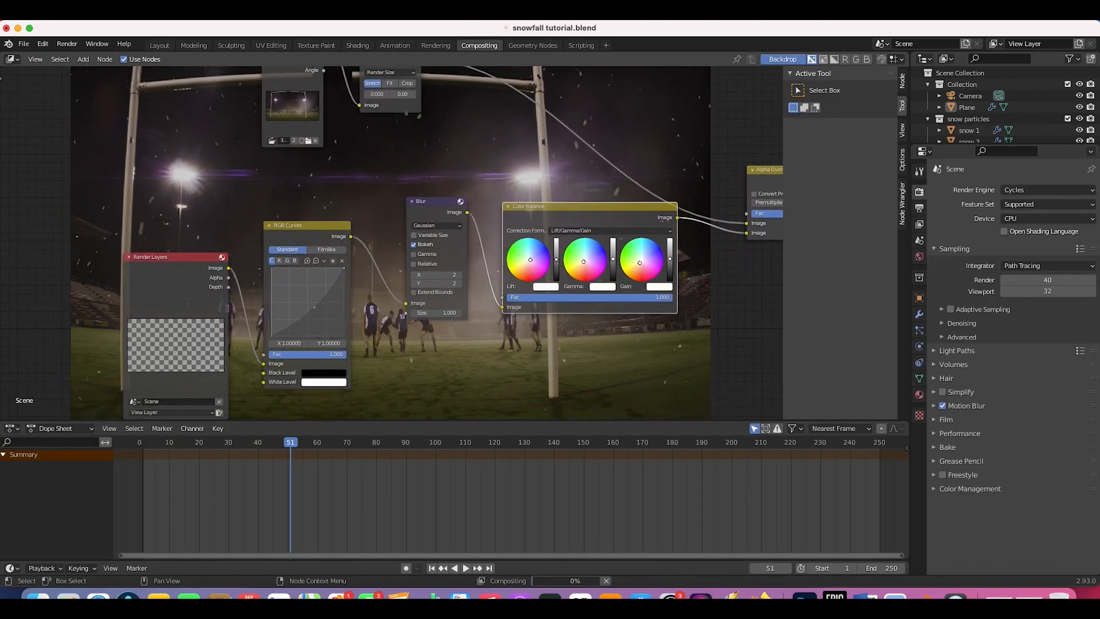
left_click_drag(642, 264, 642, 262)
middle_click_drag(304, 301, 346, 310)
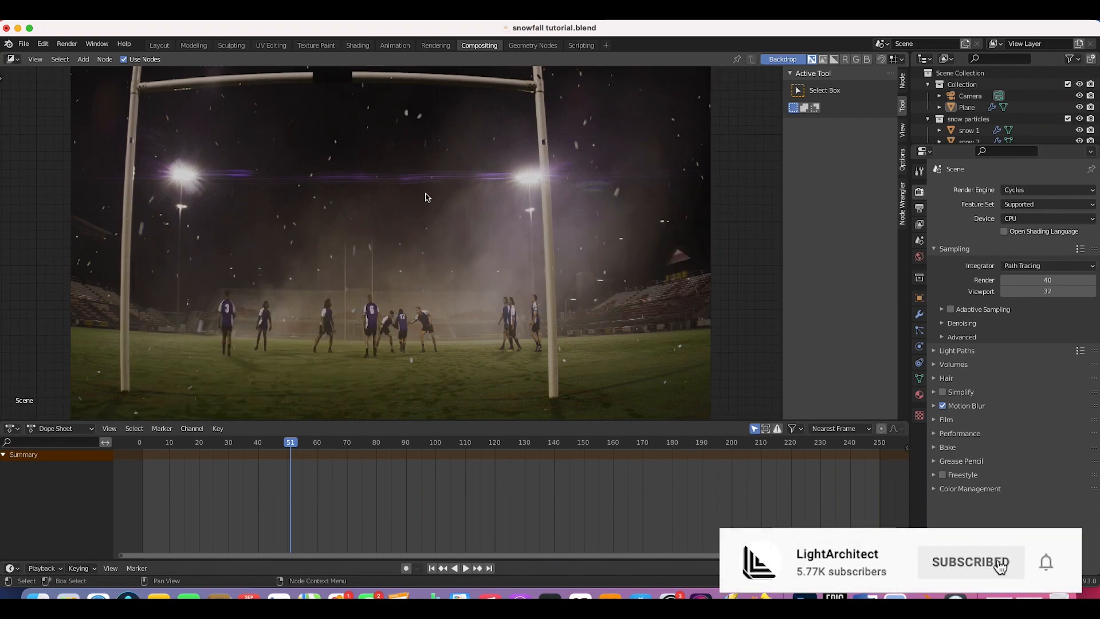
scroll(313, 276, "down", 5)
scroll(313, 276, "right", 4)
scroll(313, 276, "down", 1)
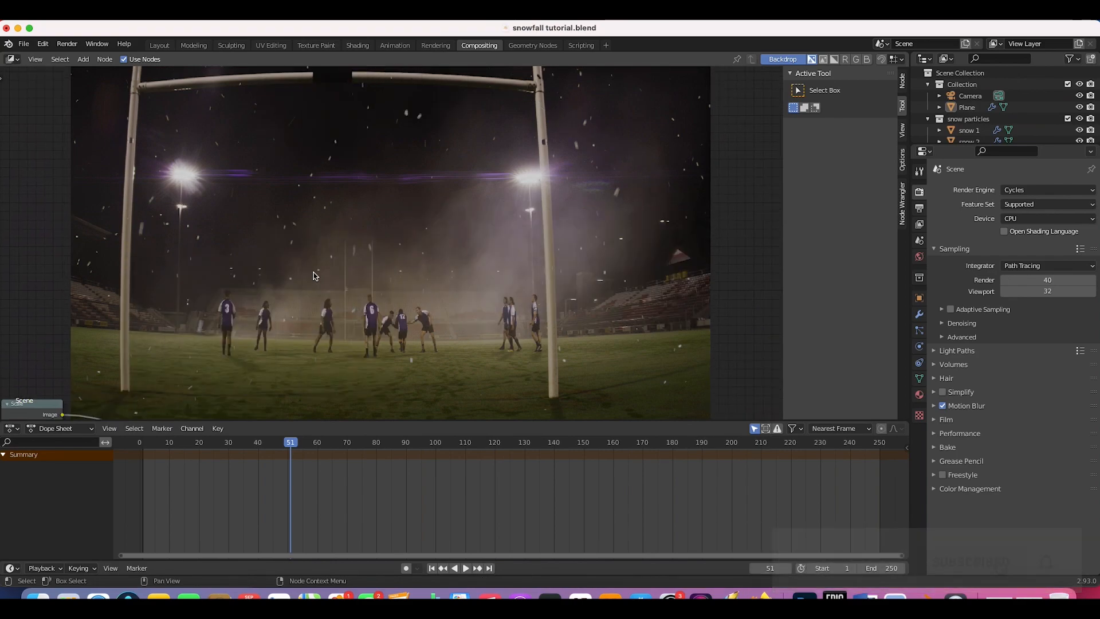